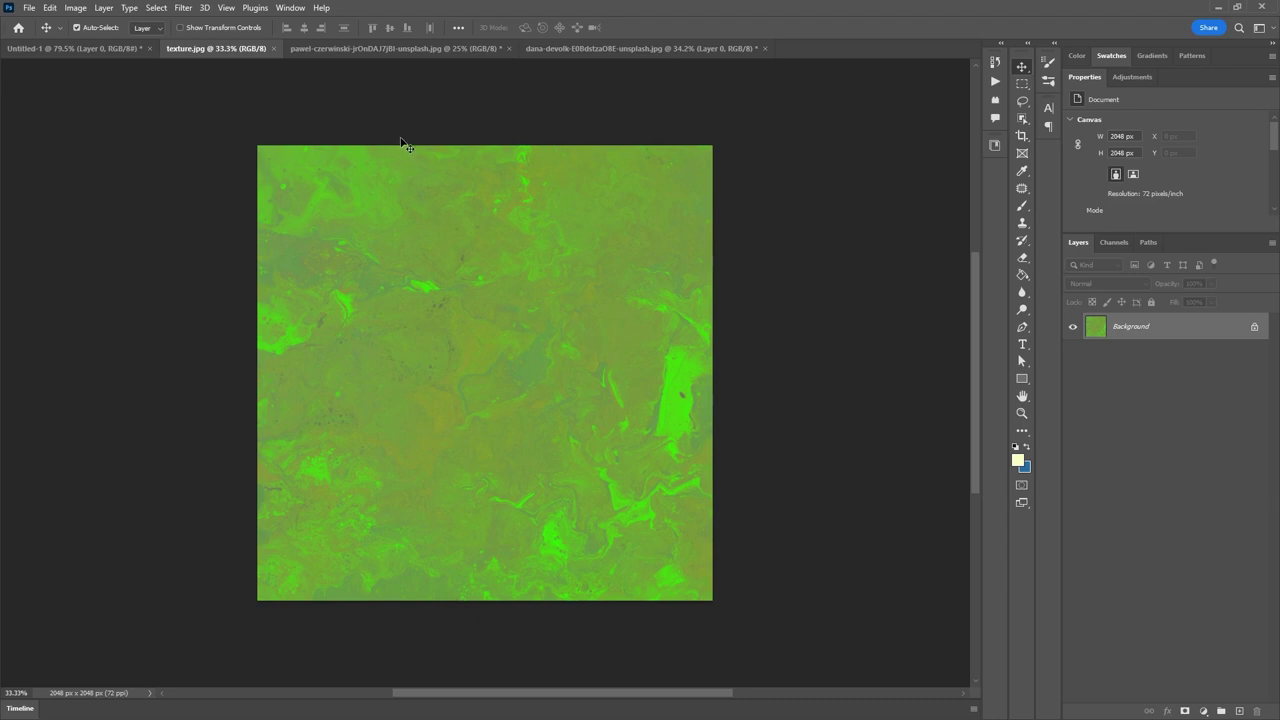
{"action": "left_click", "coordinate": [395, 48]}
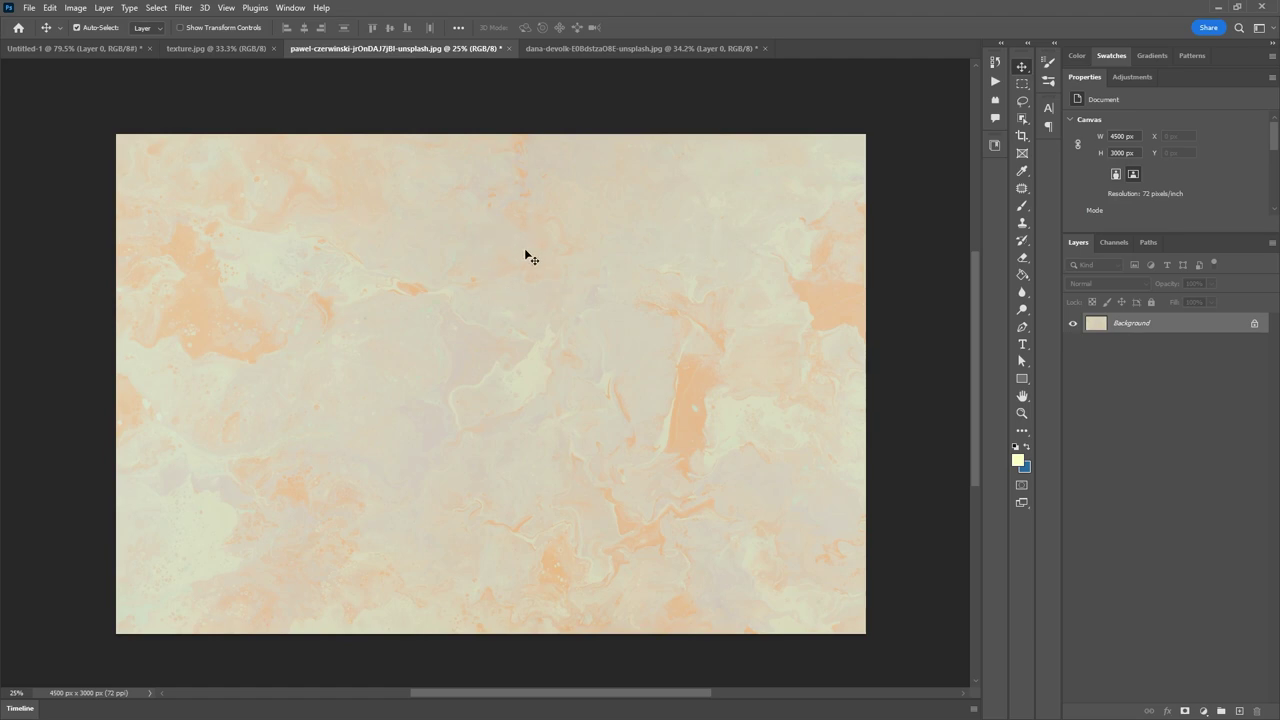
{"action": "key", "text": "ctrl+b"}
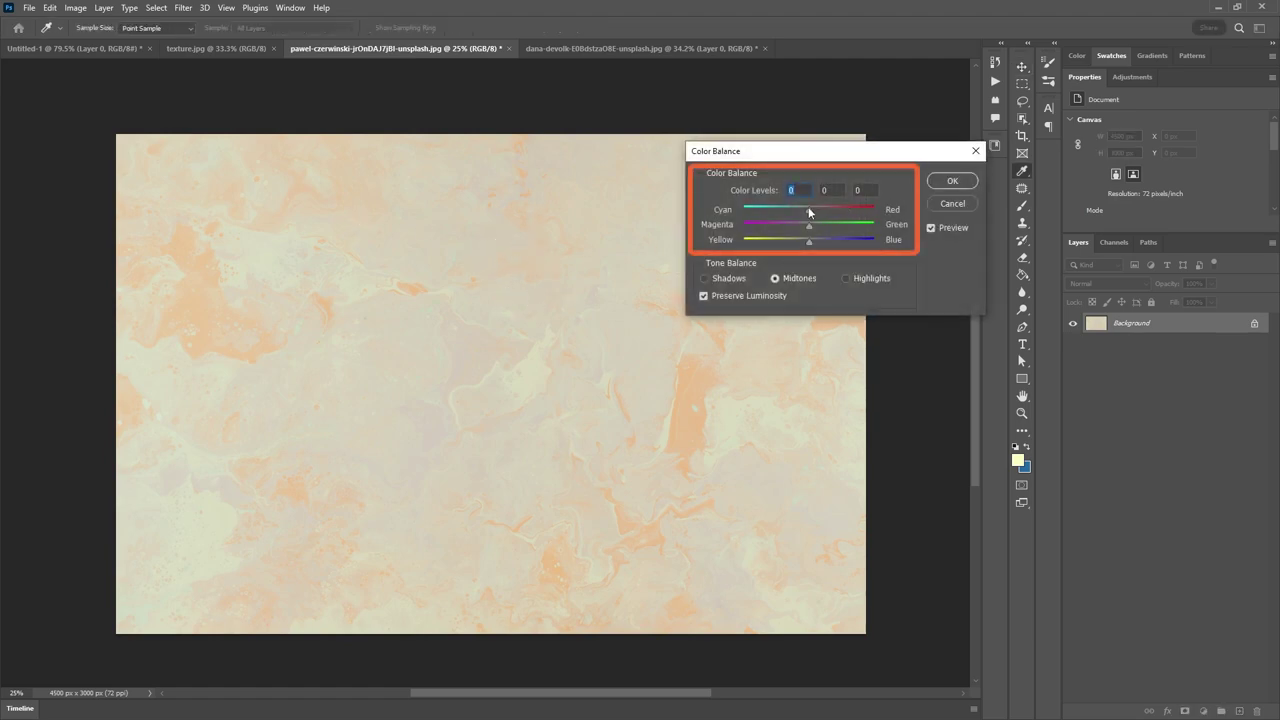
{"action": "left_click_drag", "start_coordinate": [808, 206], "coordinate": [827, 205]}
{"action": "left_click", "coordinate": [953, 203]}
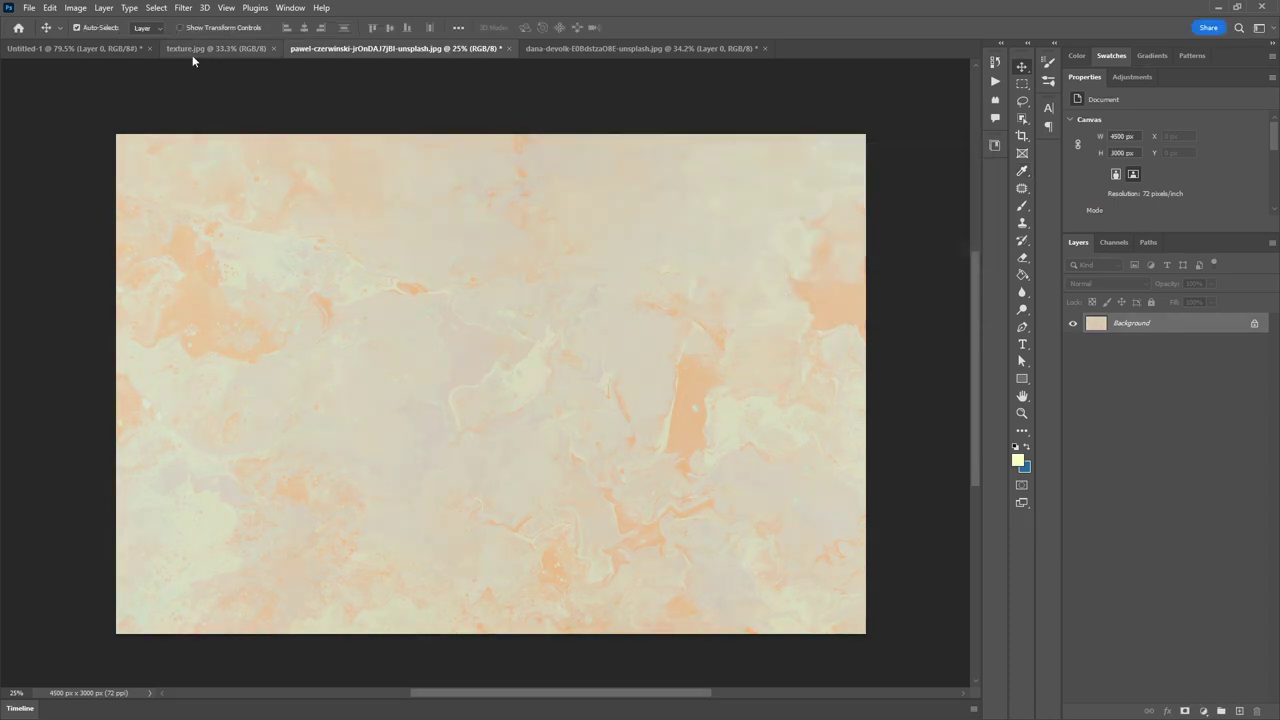
{"action": "left_click", "coordinate": [195, 49]}
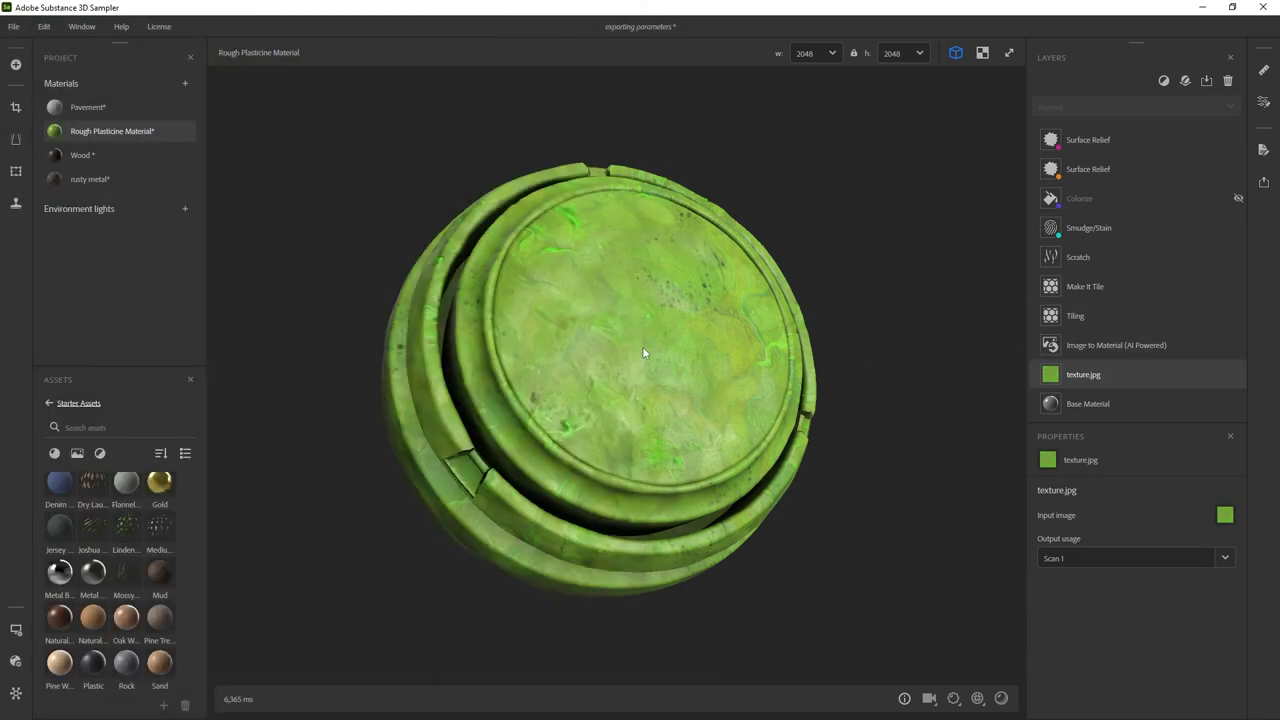
- Turn on the Colorize layer in the Rough Plasticine Material
{"action": "left_click_drag", "start_coordinate": [642, 346], "coordinate": [585, 233]}
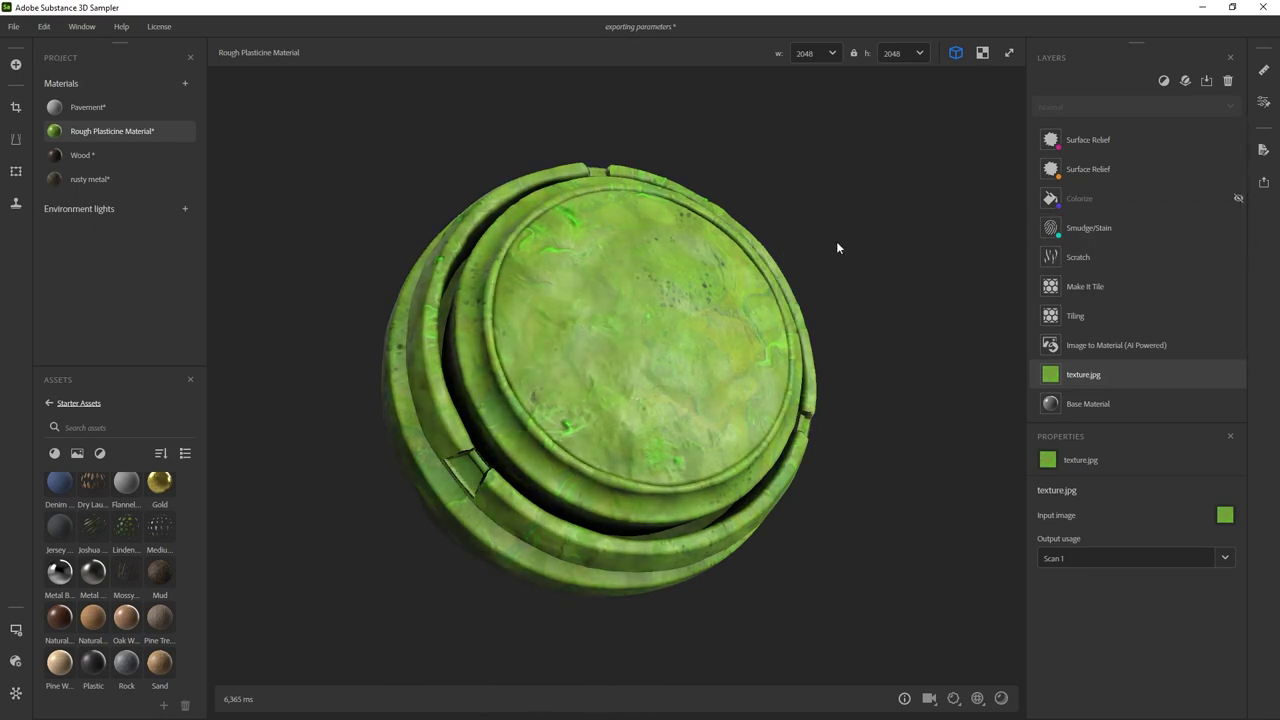
{"action": "left_click", "coordinate": [1152, 198]}
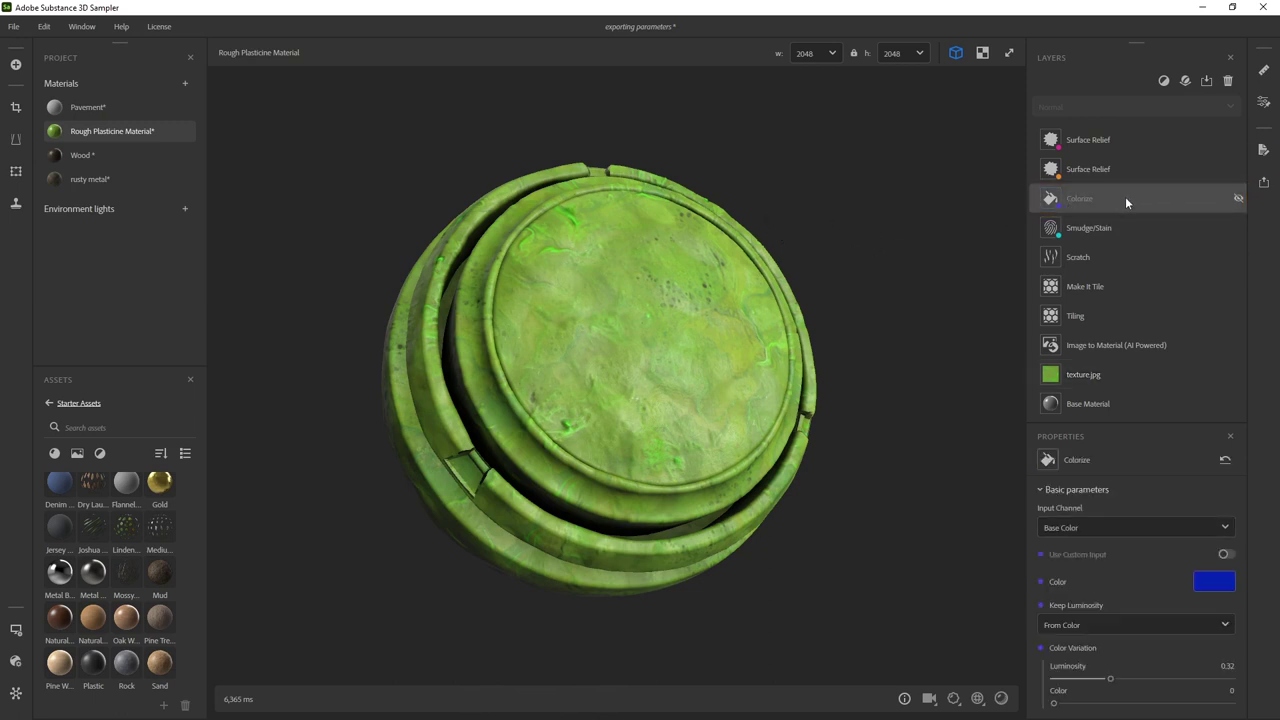
{"action": "left_click", "coordinate": [1237, 198]}
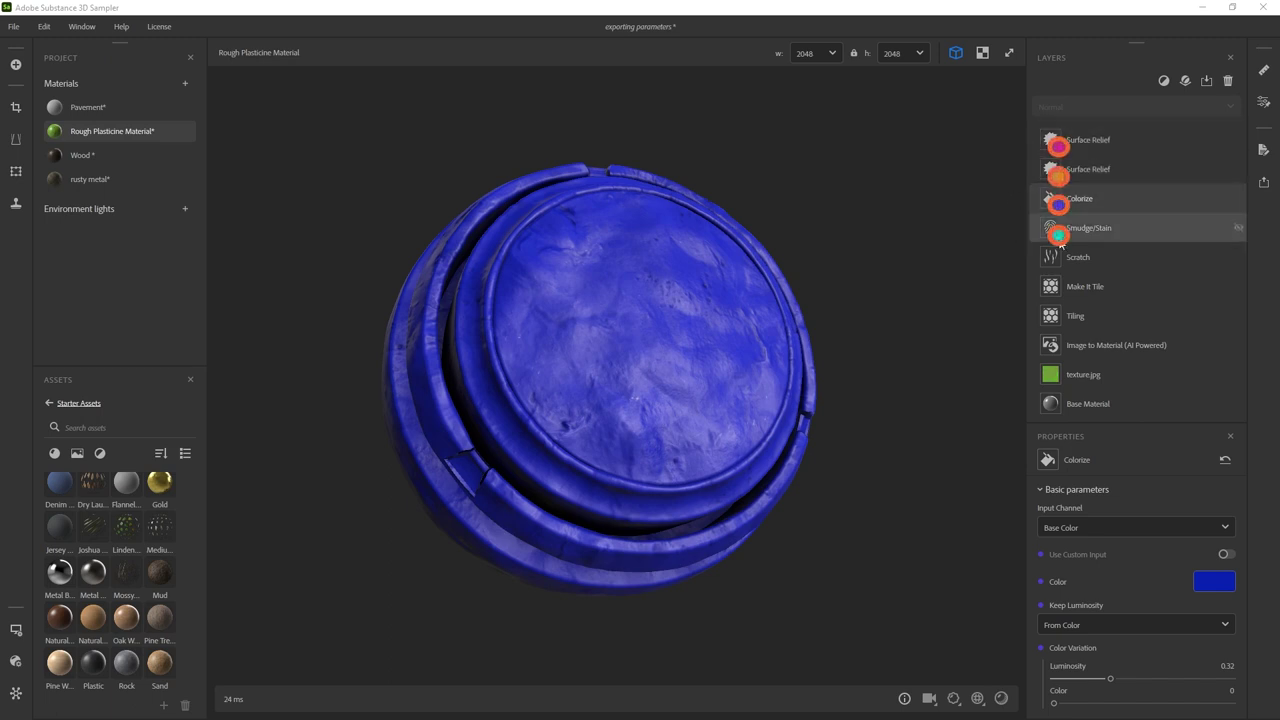
- Try out the Intensity of the uppermost Surface Relief layer, bring it back to 0.04, and inspect the relief on the preview model
{"action": "left_click", "coordinate": [1064, 150]}
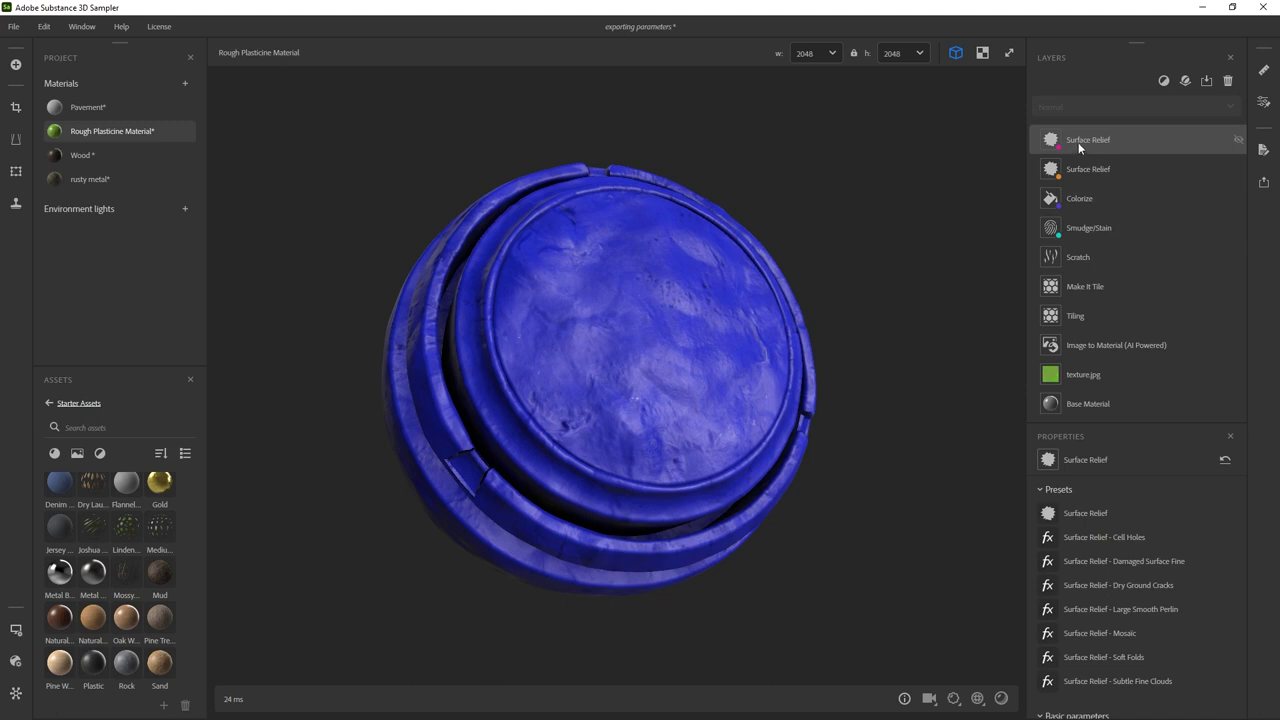
{"action": "scroll", "coordinate": [1093, 527], "scroll_direction": "down", "scroll_amount": 5}
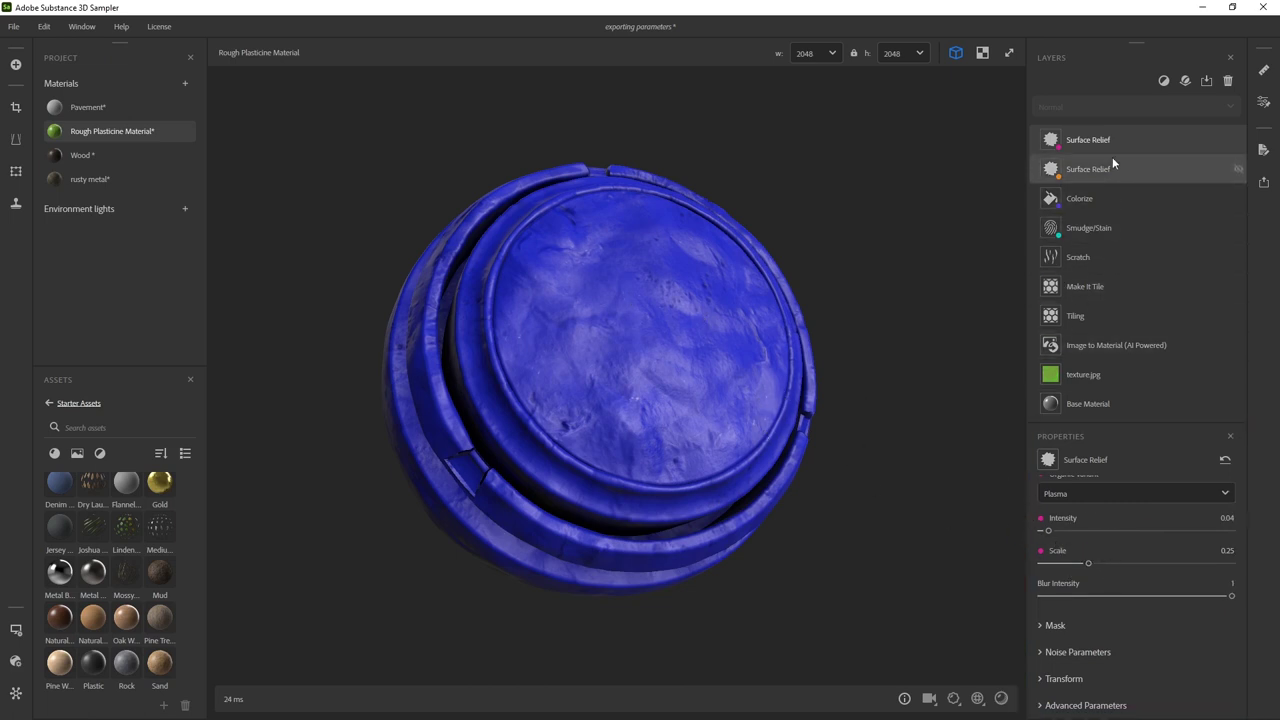
{"action": "scroll", "coordinate": [1106, 568], "scroll_direction": "up", "scroll_amount": 1}
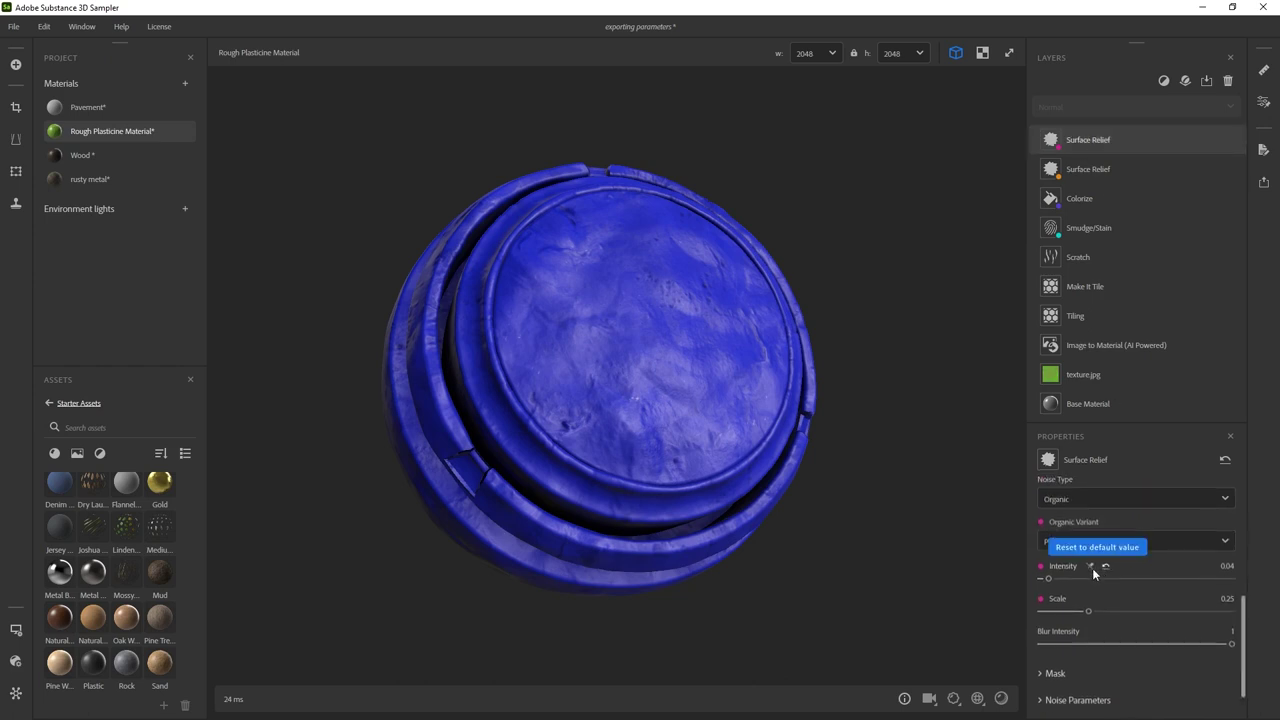
{"action": "mouse_move", "coordinate": [1049, 579]}
{"action": "left_mouse_down"}
{"action": "mouse_move", "coordinate": [1182, 582]}
{"action": "mouse_move", "coordinate": [1049, 579]}
{"action": "left_mouse_up"}
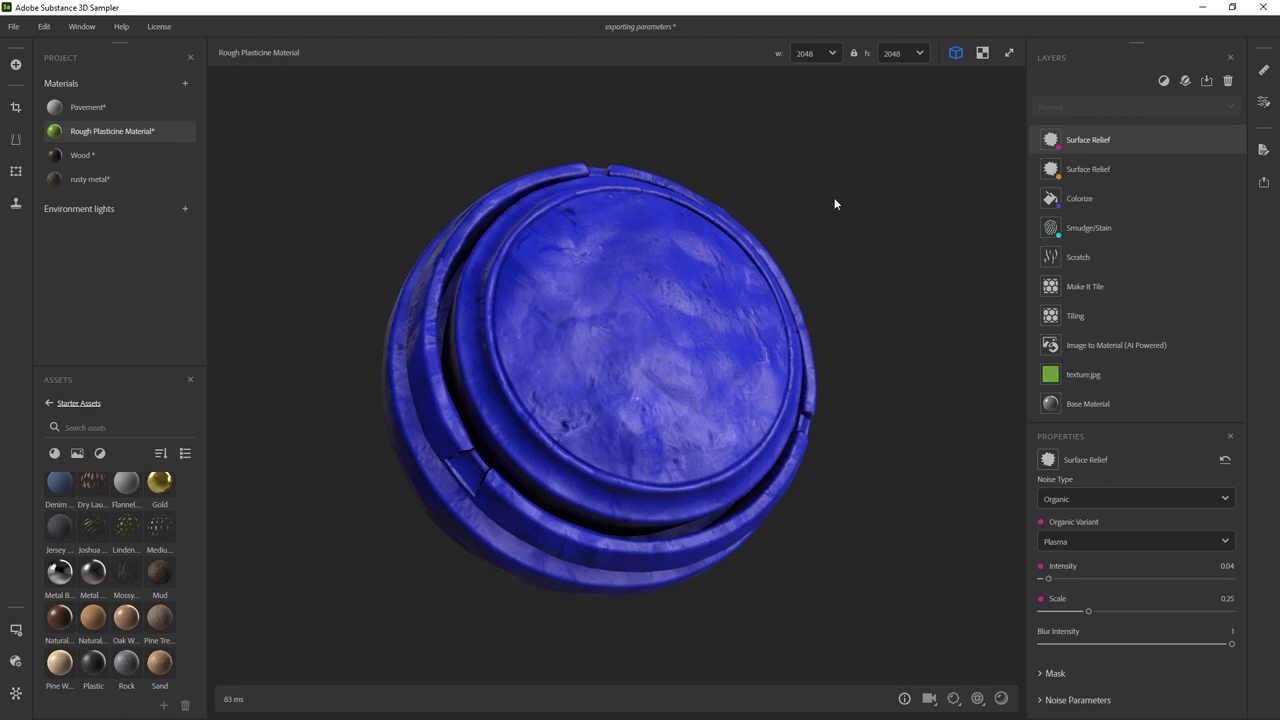
{"action": "left_click", "coordinate": [1072, 167]}
{"action": "left_click", "coordinate": [1084, 140], "text": "shift"}
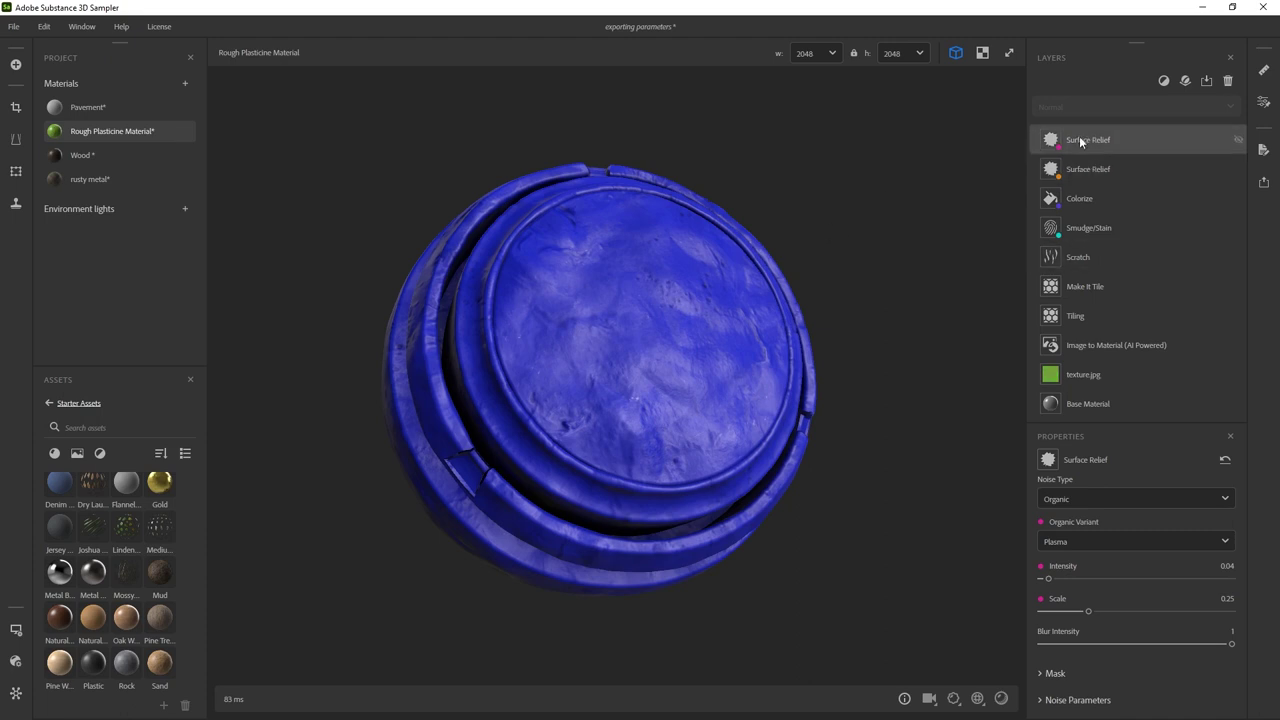
{"action": "left_click", "coordinate": [1089, 139]}
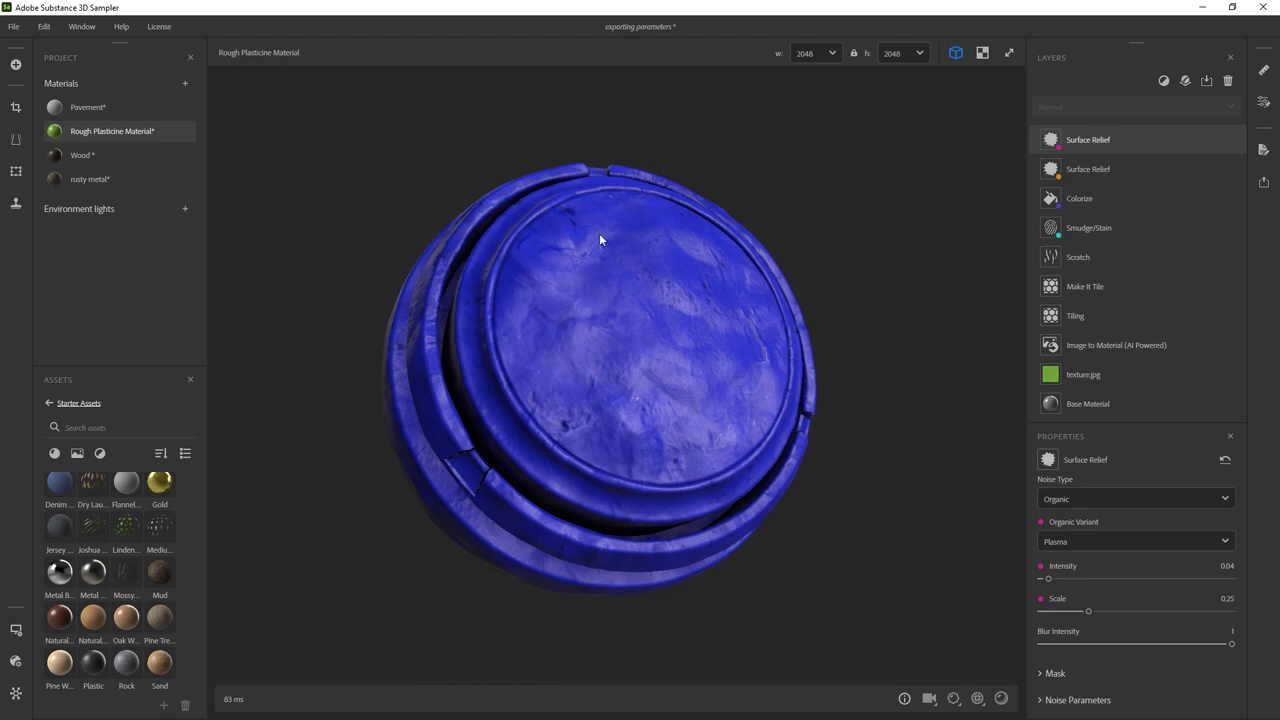
{"action": "left_click_drag", "start_coordinate": [622, 207], "coordinate": [584, 260]}
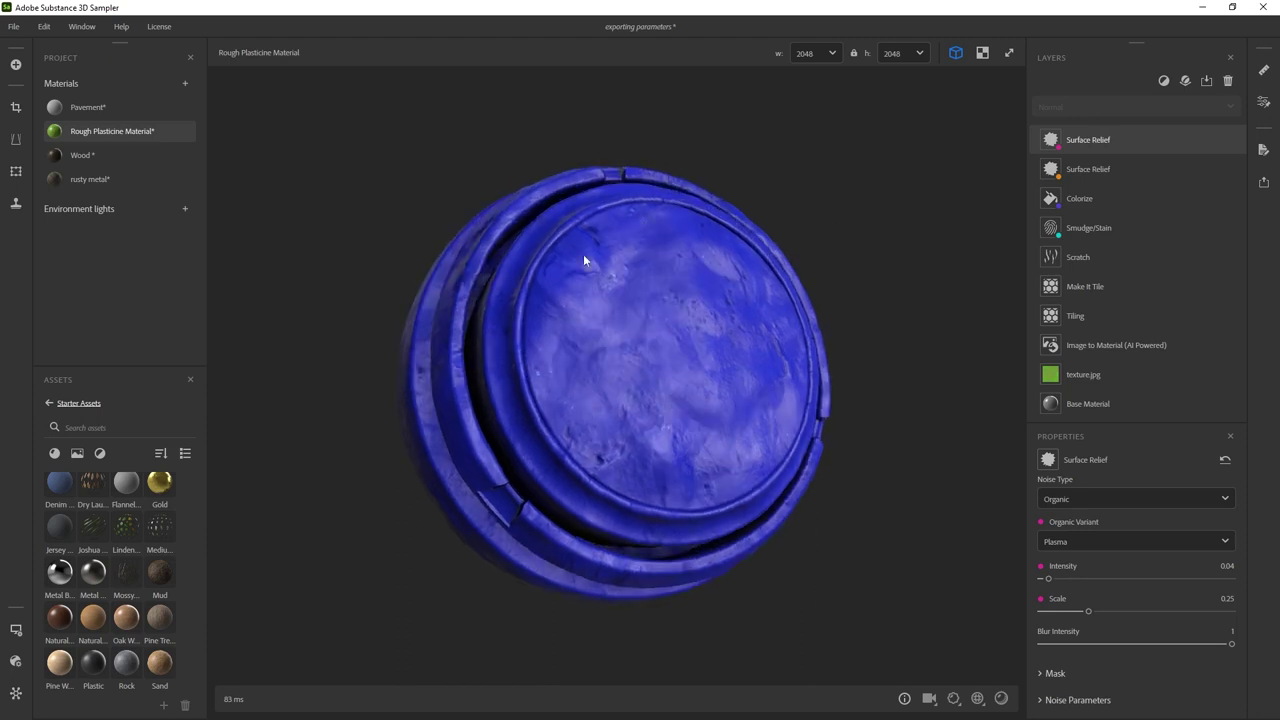
{"action": "left_click_drag", "start_coordinate": [590, 193], "coordinate": [501, 181]}
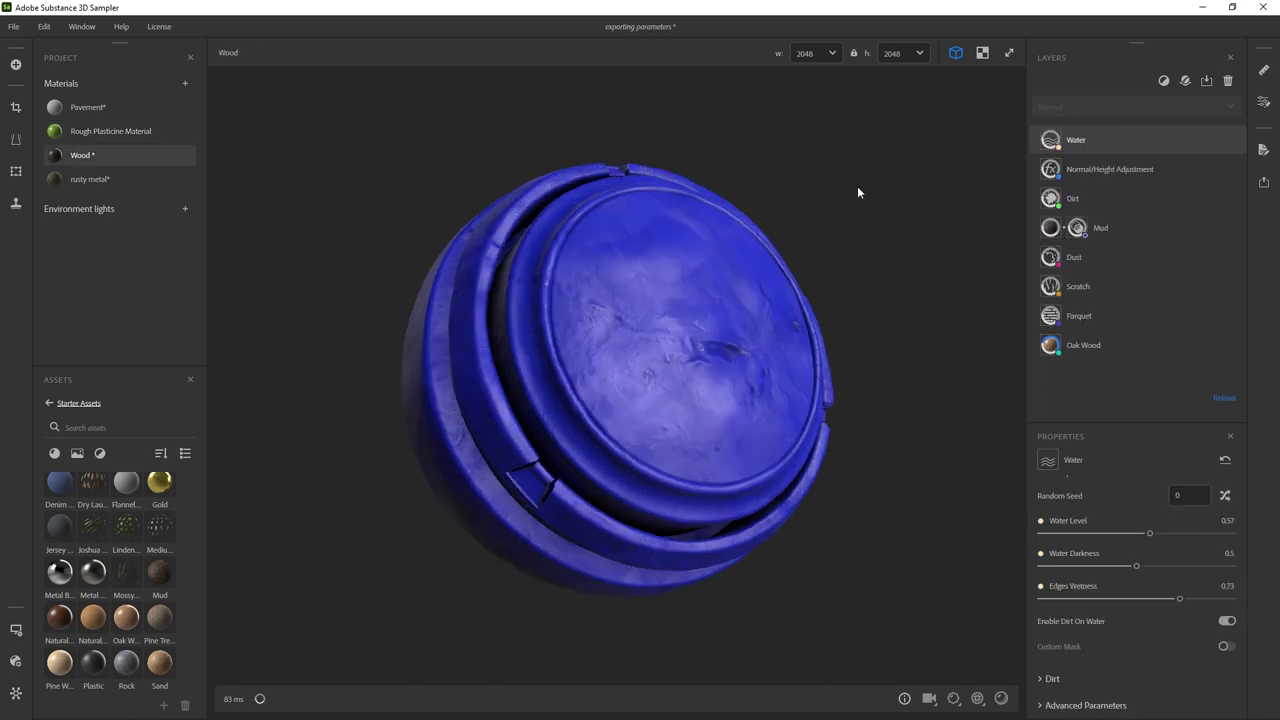
- Switch to the Wood material and set the Height Blend Offset of its Mud layer to 0.44
{"action": "left_click_drag", "start_coordinate": [789, 209], "coordinate": [686, 262]}
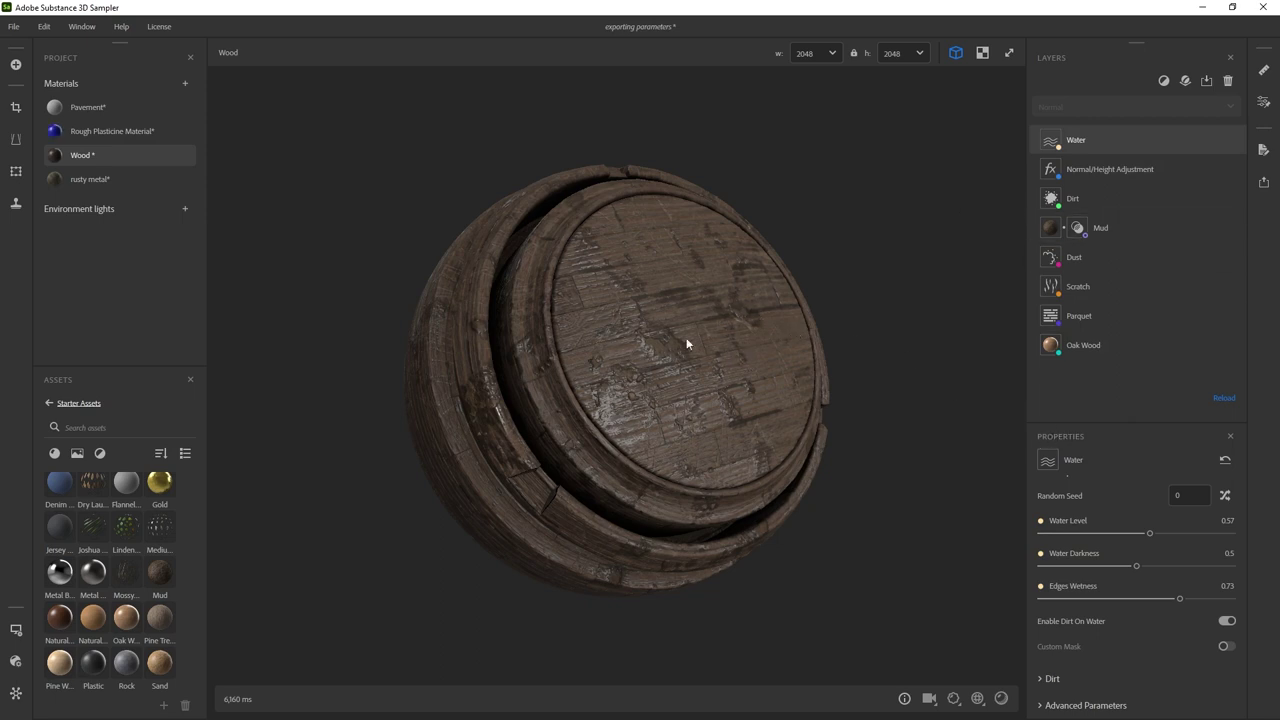
{"action": "left_click_drag", "start_coordinate": [726, 313], "coordinate": [698, 318]}
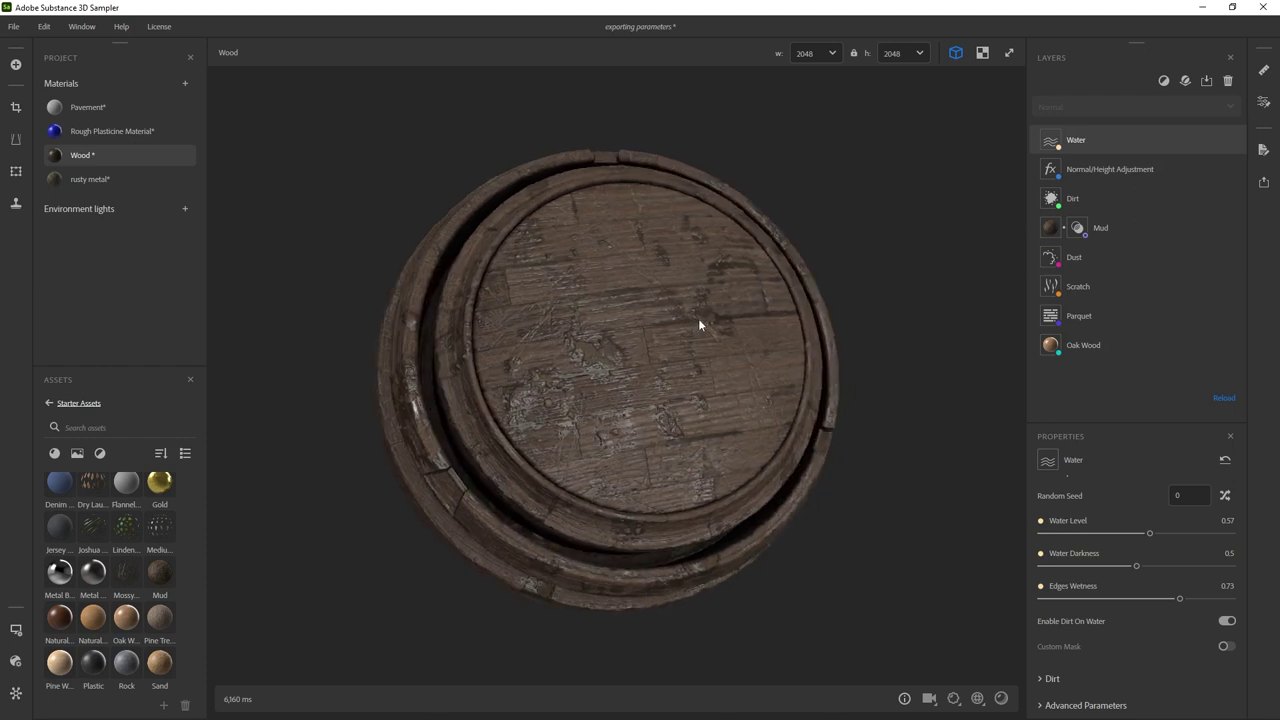
{"action": "left_click", "coordinate": [1082, 222]}
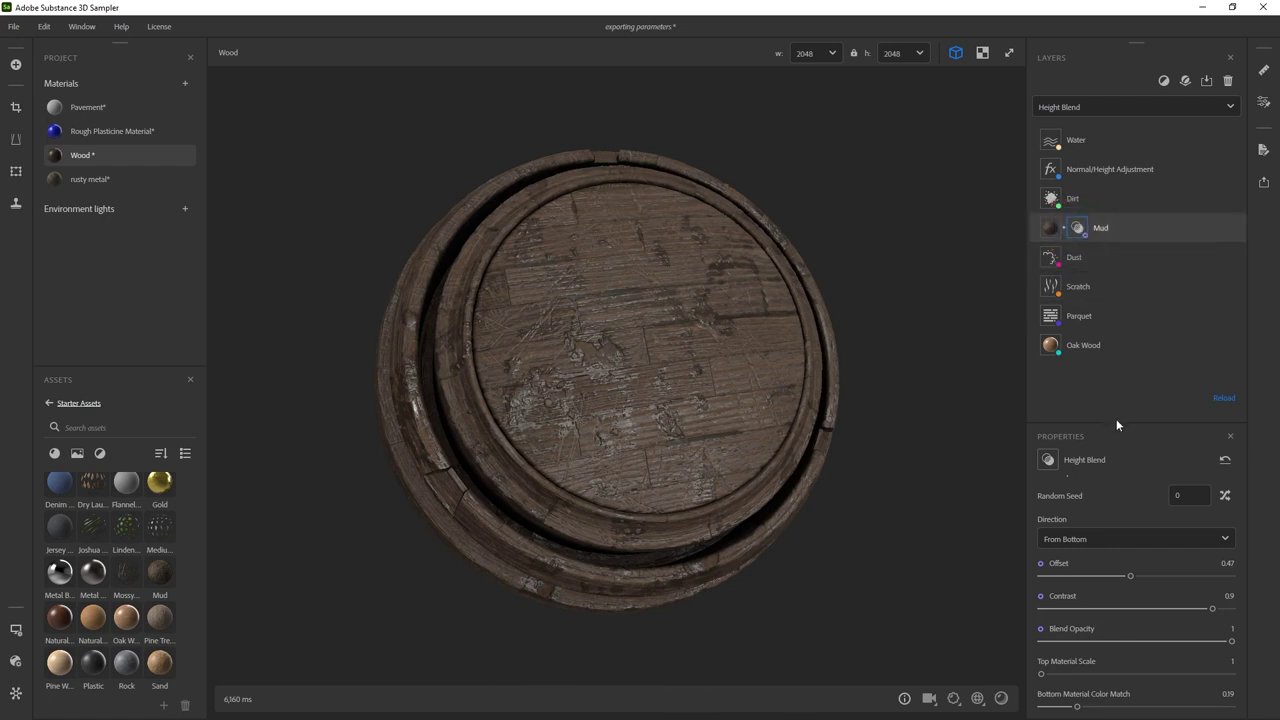
{"action": "left_click_drag", "start_coordinate": [1116, 424], "coordinate": [1114, 318]}
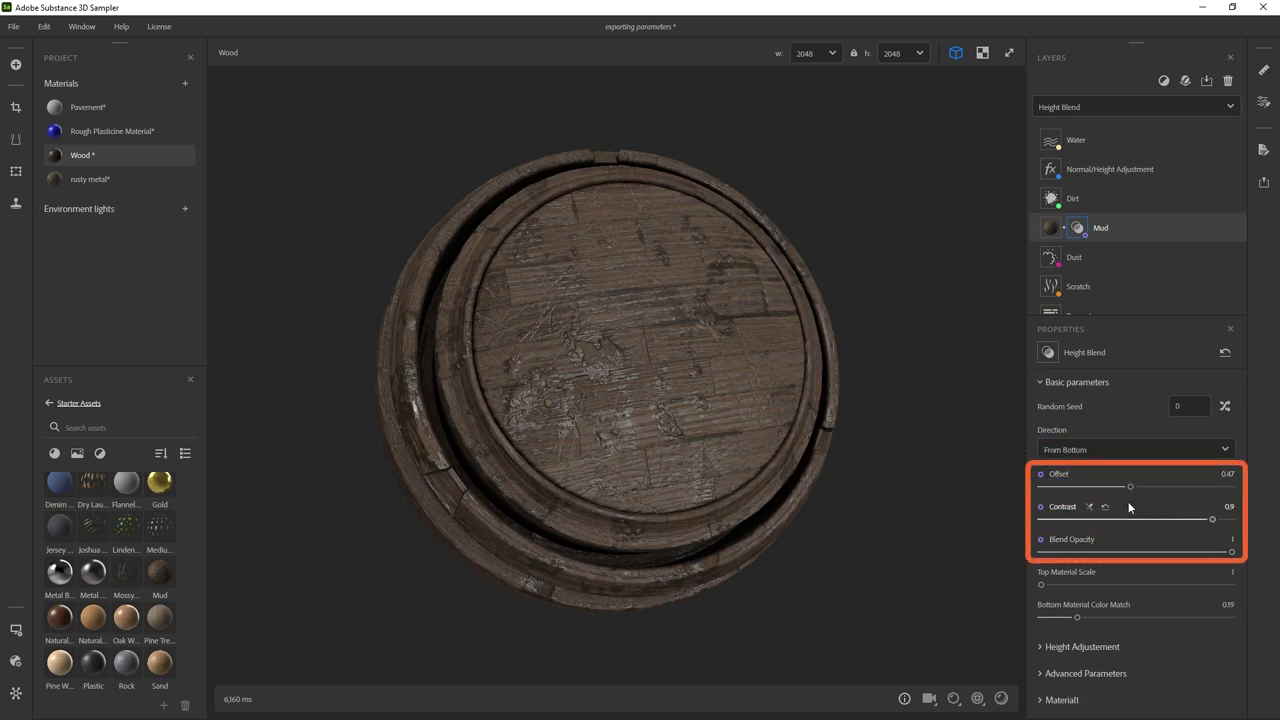
{"action": "mouse_move", "coordinate": [1129, 486]}
{"action": "left_mouse_down"}
{"action": "mouse_move", "coordinate": [1109, 487]}
{"action": "mouse_move", "coordinate": [1125, 490]}
{"action": "left_mouse_up"}
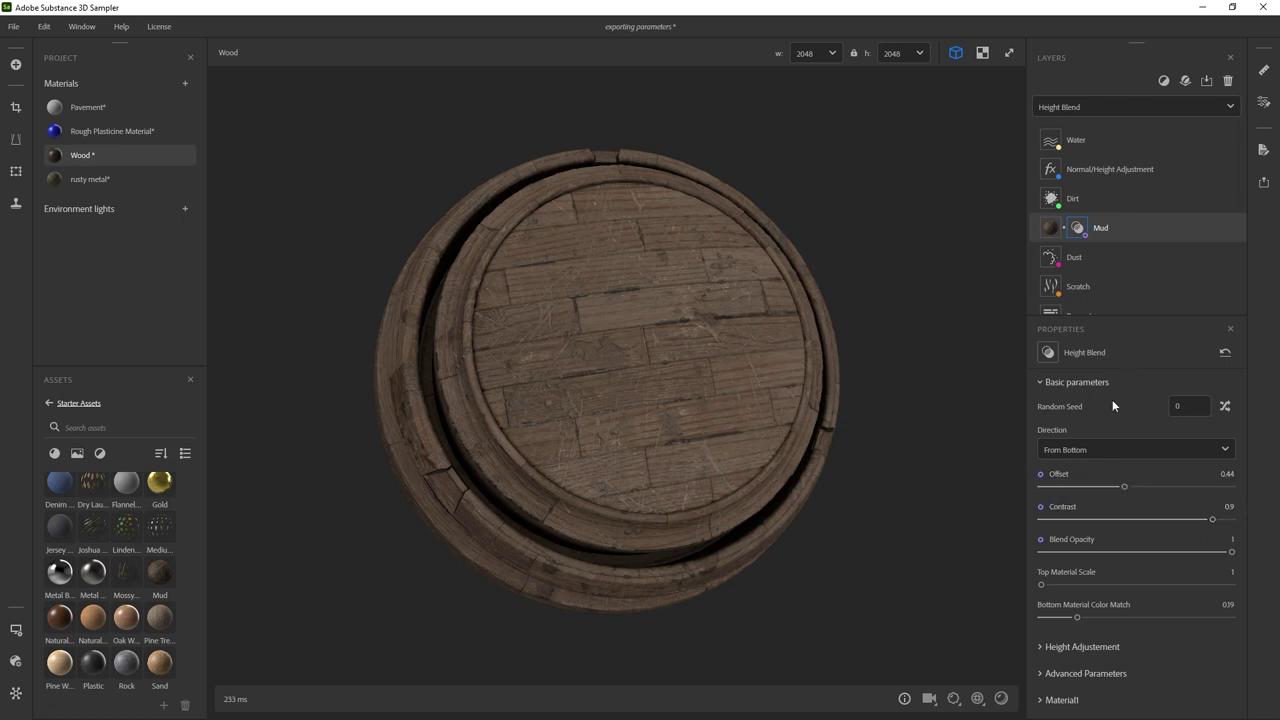
- Hide all Wood layers above Oak Wood, from Water down to Parquet, and select the Oak Wood layer
{"action": "left_click_drag", "start_coordinate": [840, 247], "coordinate": [673, 303]}
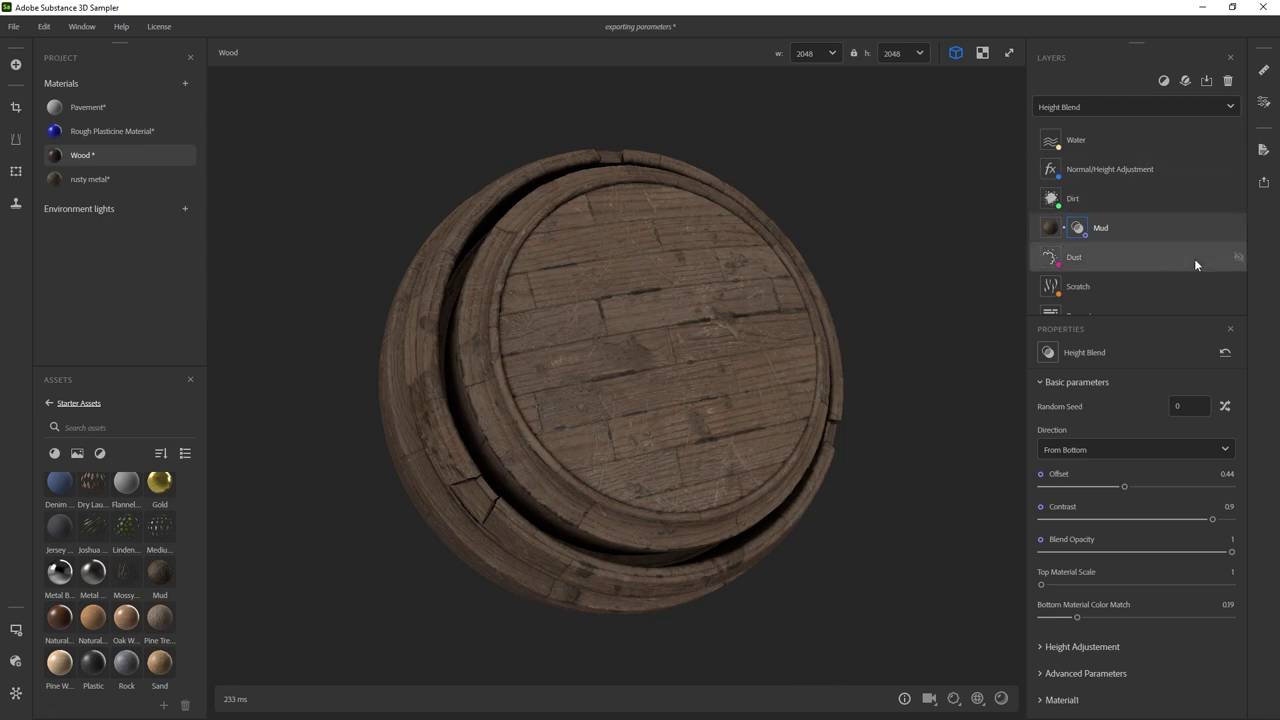
{"action": "left_click", "coordinate": [1238, 140]}
{"action": "left_click", "coordinate": [1238, 169]}
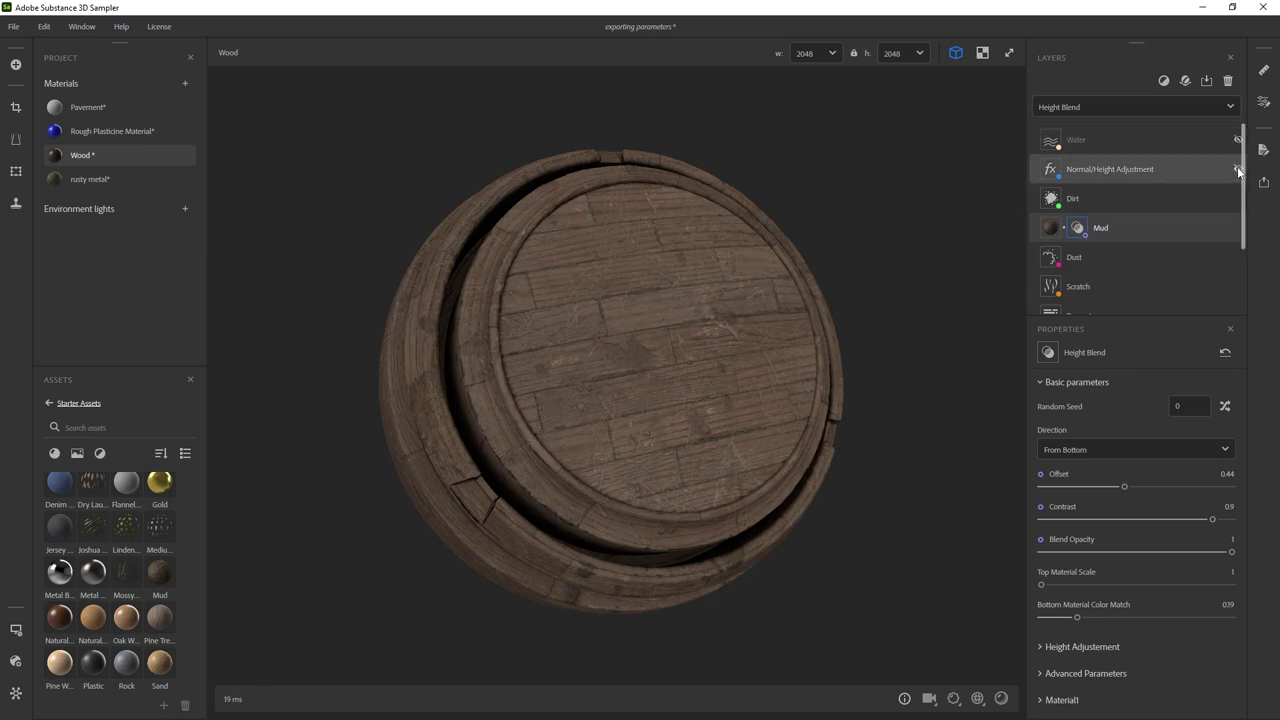
{"action": "left_click", "coordinate": [1238, 198]}
{"action": "left_click", "coordinate": [1238, 228]}
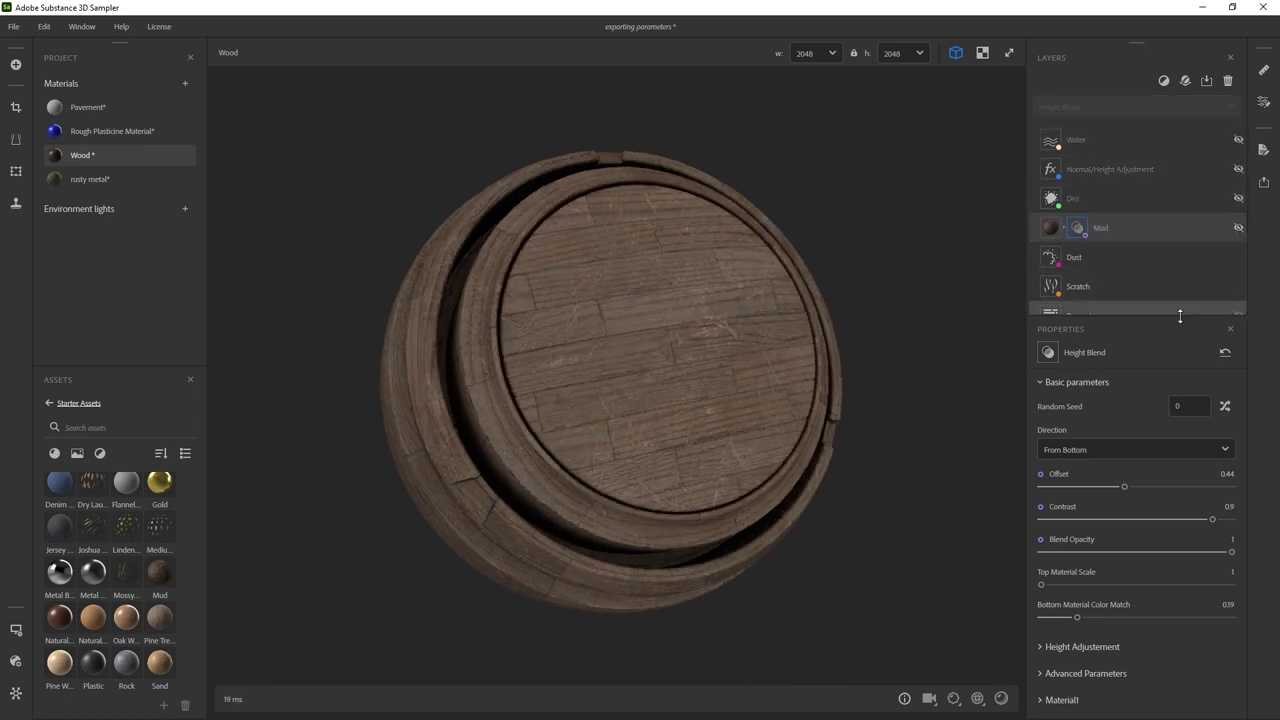
{"action": "left_click_drag", "start_coordinate": [1176, 313], "coordinate": [1176, 400]}
{"action": "left_click", "coordinate": [1238, 257]}
{"action": "left_click", "coordinate": [1238, 286]}
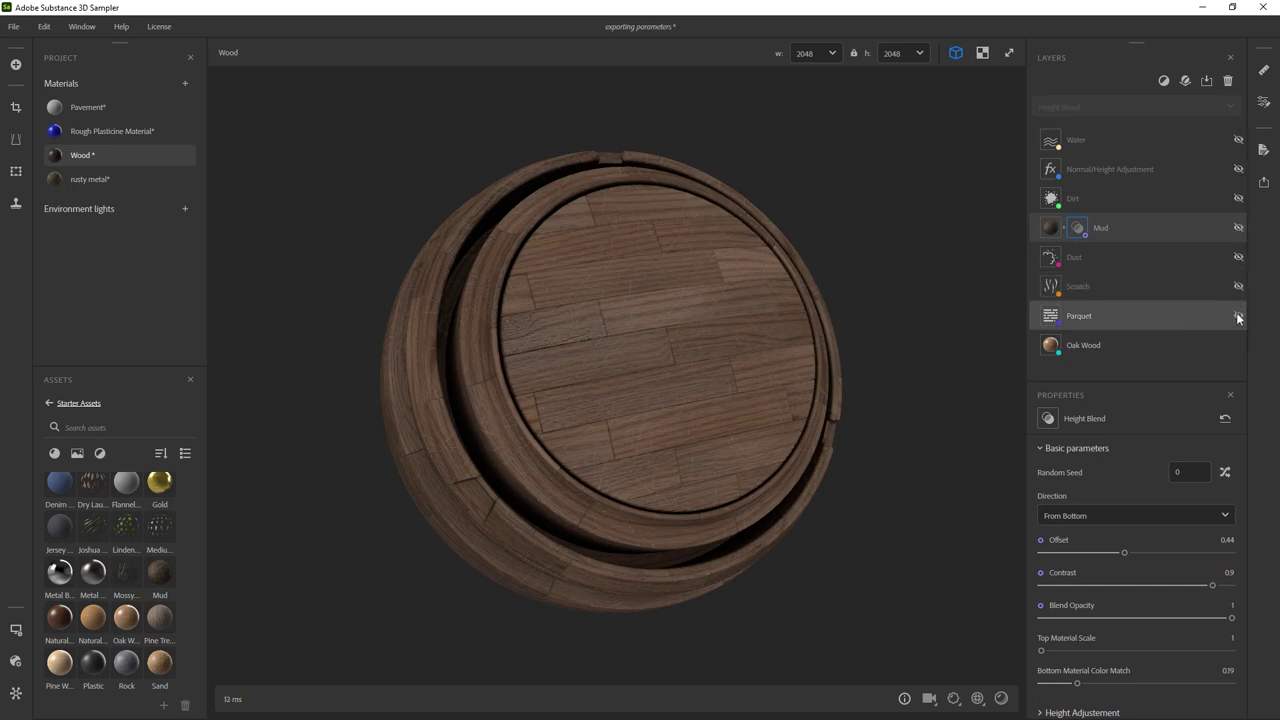
{"action": "left_click", "coordinate": [1238, 315]}
{"action": "left_click", "coordinate": [1133, 346]}
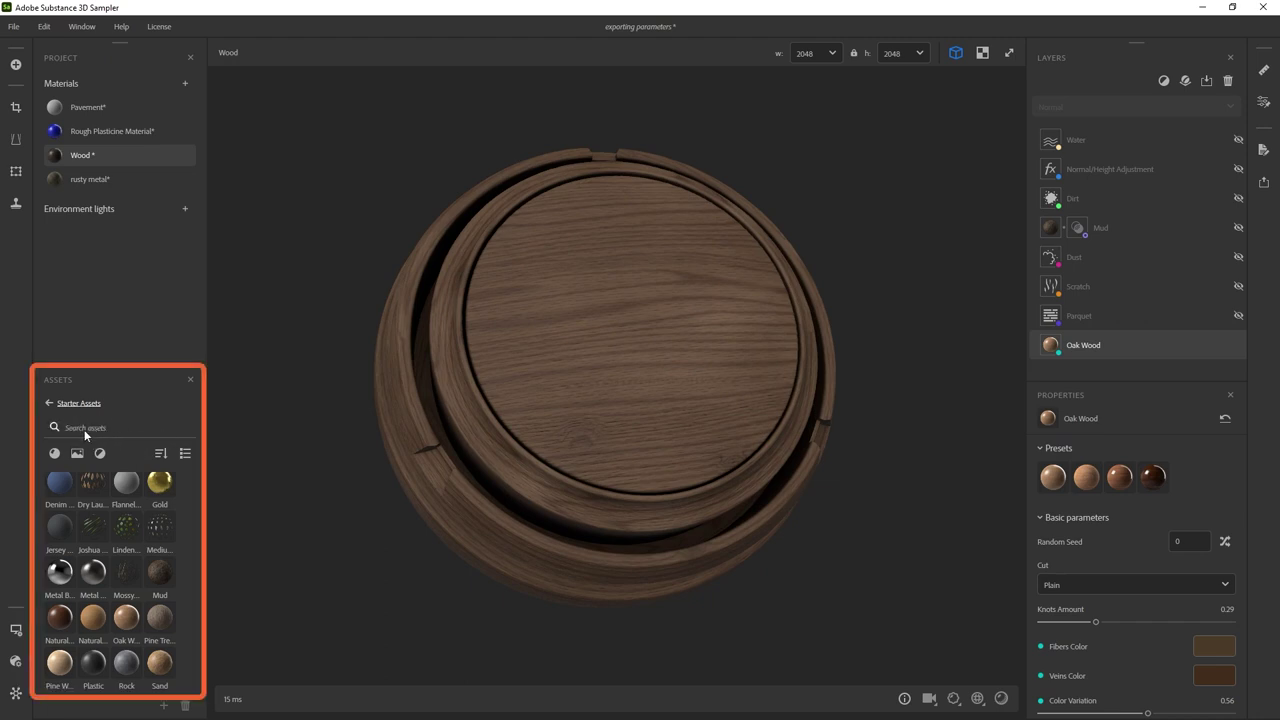
- Search the starter assets for "wood"
{"action": "left_click", "coordinate": [93, 31]}
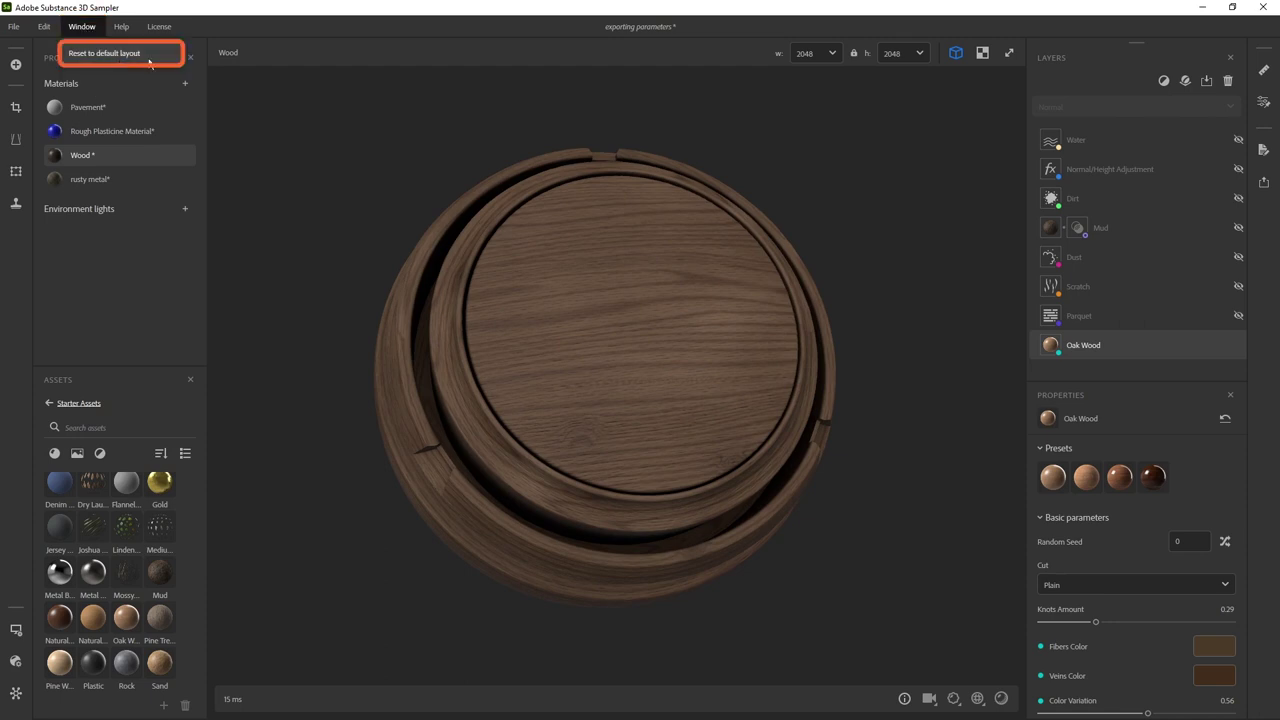
{"action": "left_click", "coordinate": [100, 432]}
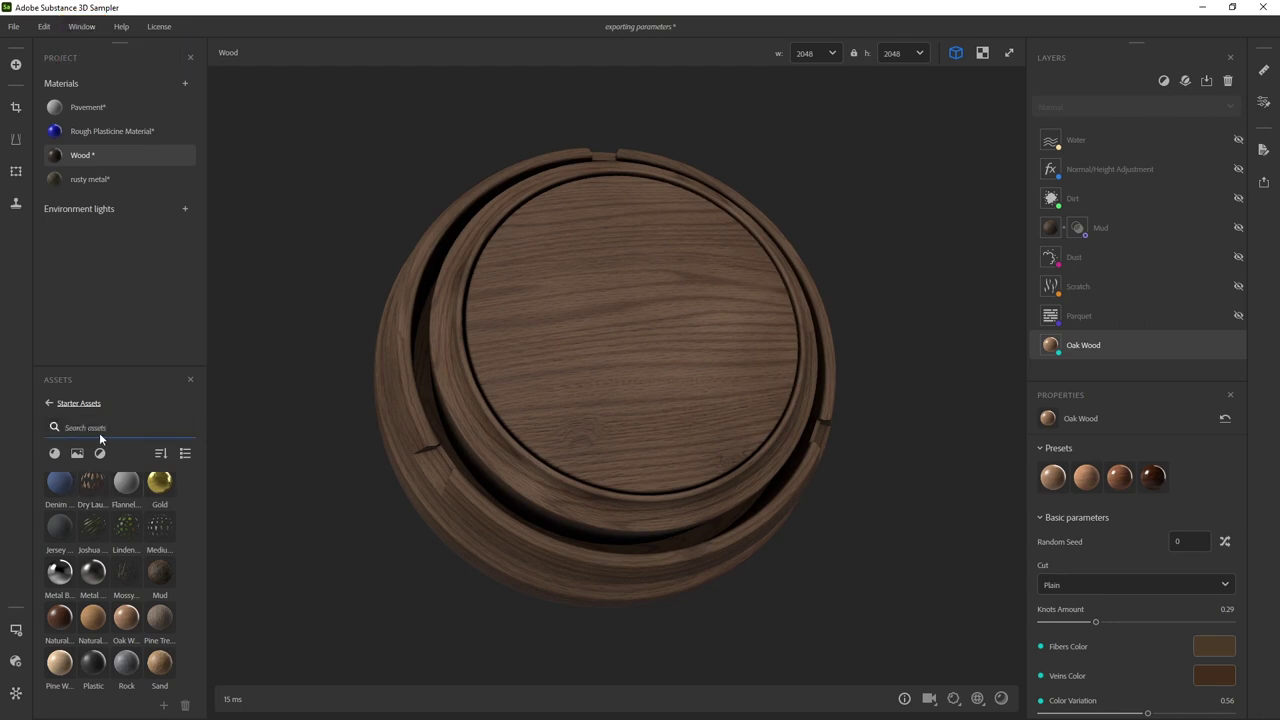
{"action": "type", "text": "wood"}
{"action": "mouse_move", "coordinate": [91, 513]}
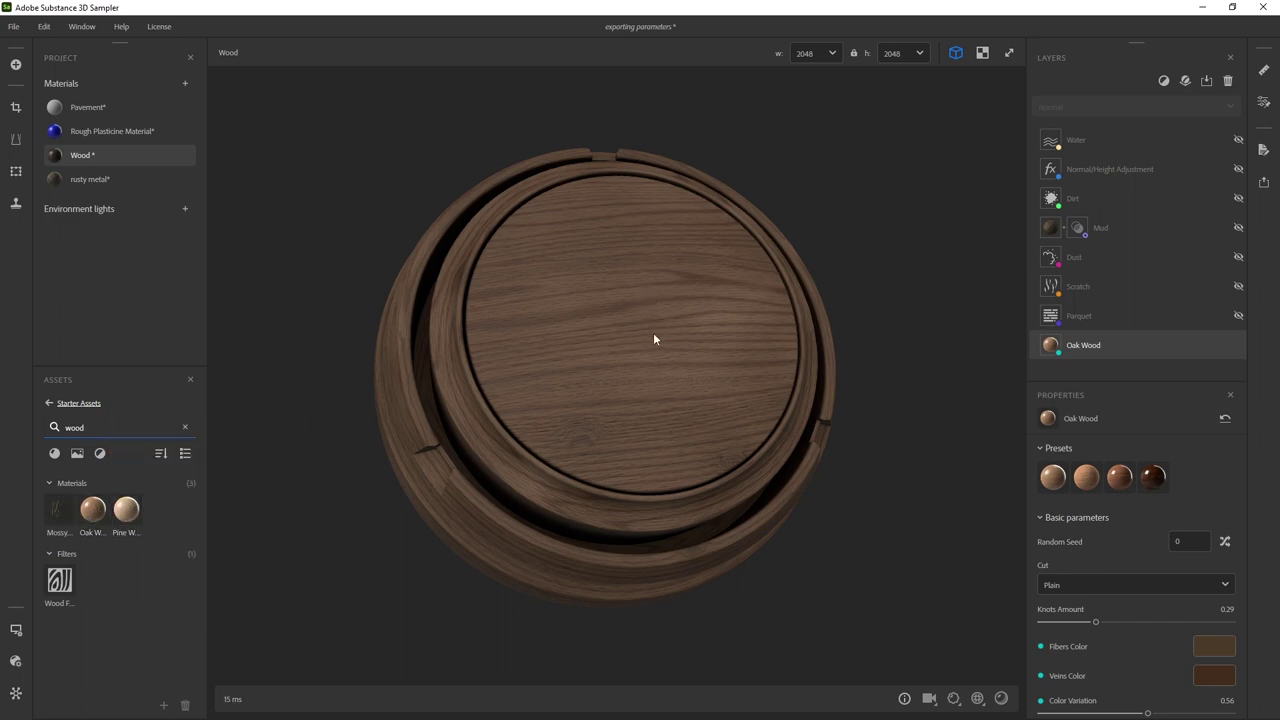
- Set the Oak Wood layer's Veins Thickness to 0.16 and expose that parameter
{"action": "left_click_drag", "start_coordinate": [670, 315], "coordinate": [703, 309]}
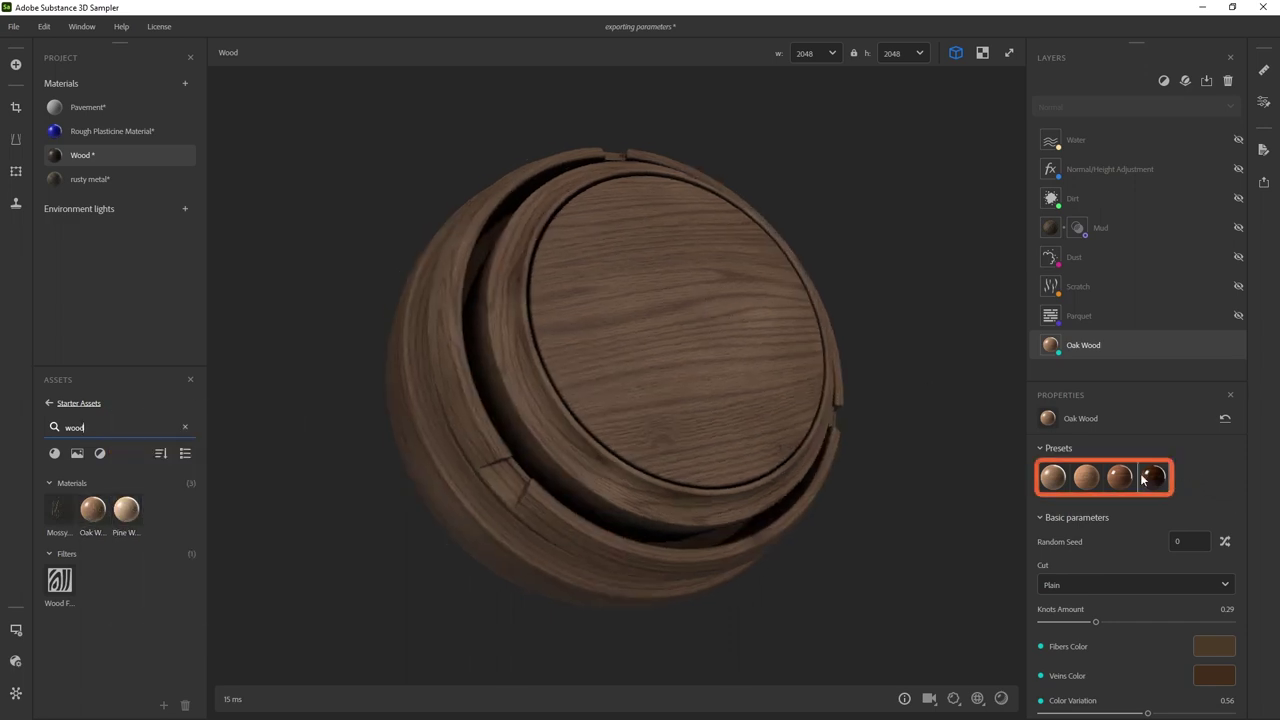
{"action": "scroll", "coordinate": [1122, 586], "scroll_direction": "down", "scroll_amount": 1}
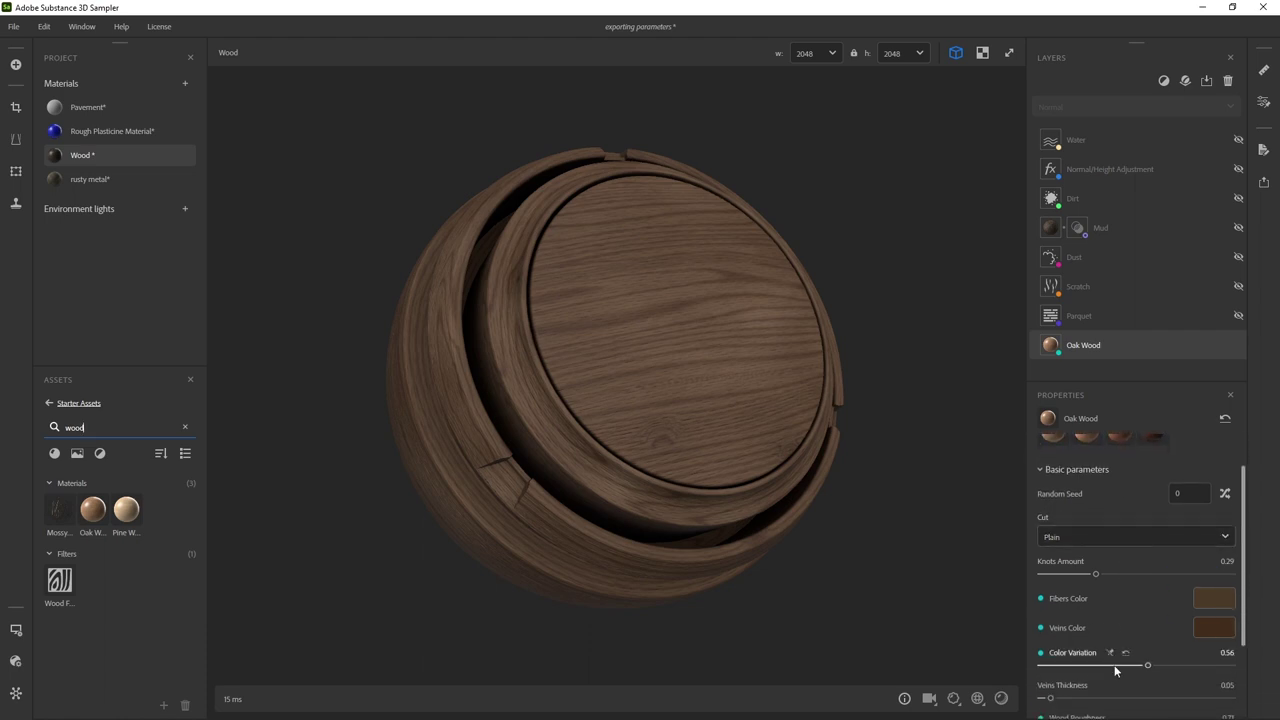
{"action": "scroll", "coordinate": [1125, 580], "scroll_direction": "down", "scroll_amount": 3}
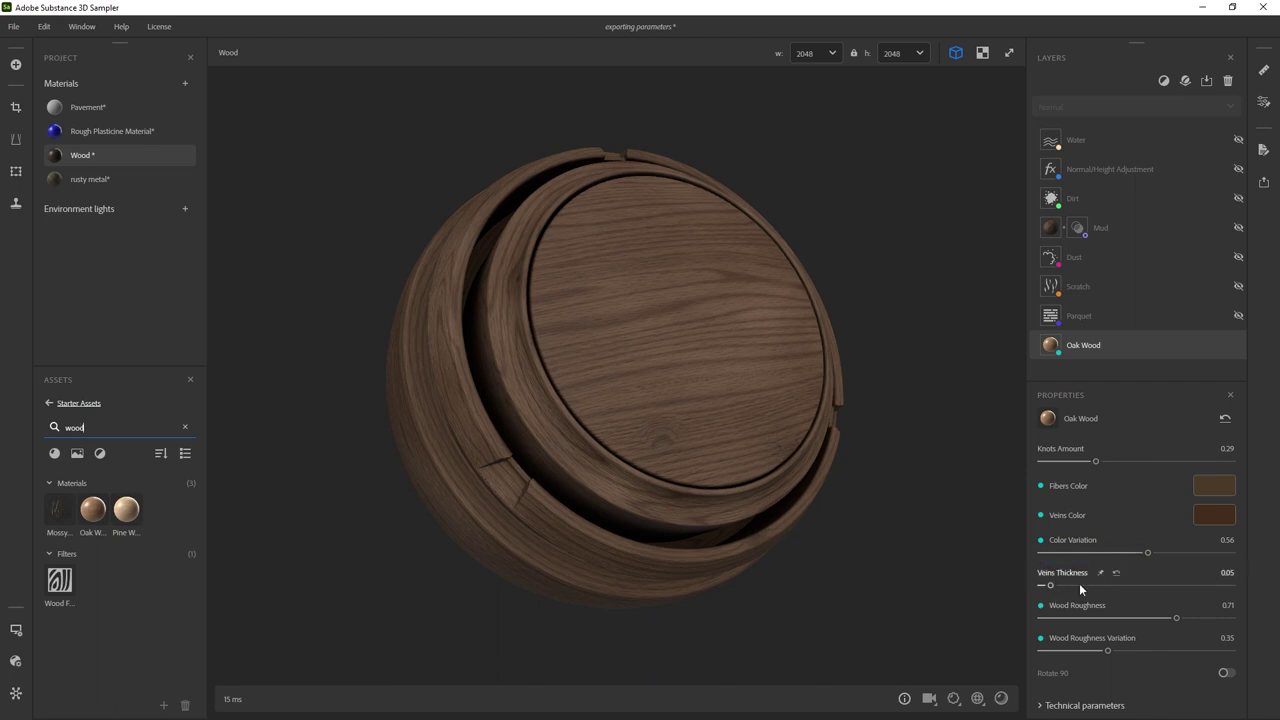
{"action": "left_click", "coordinate": [1052, 585]}
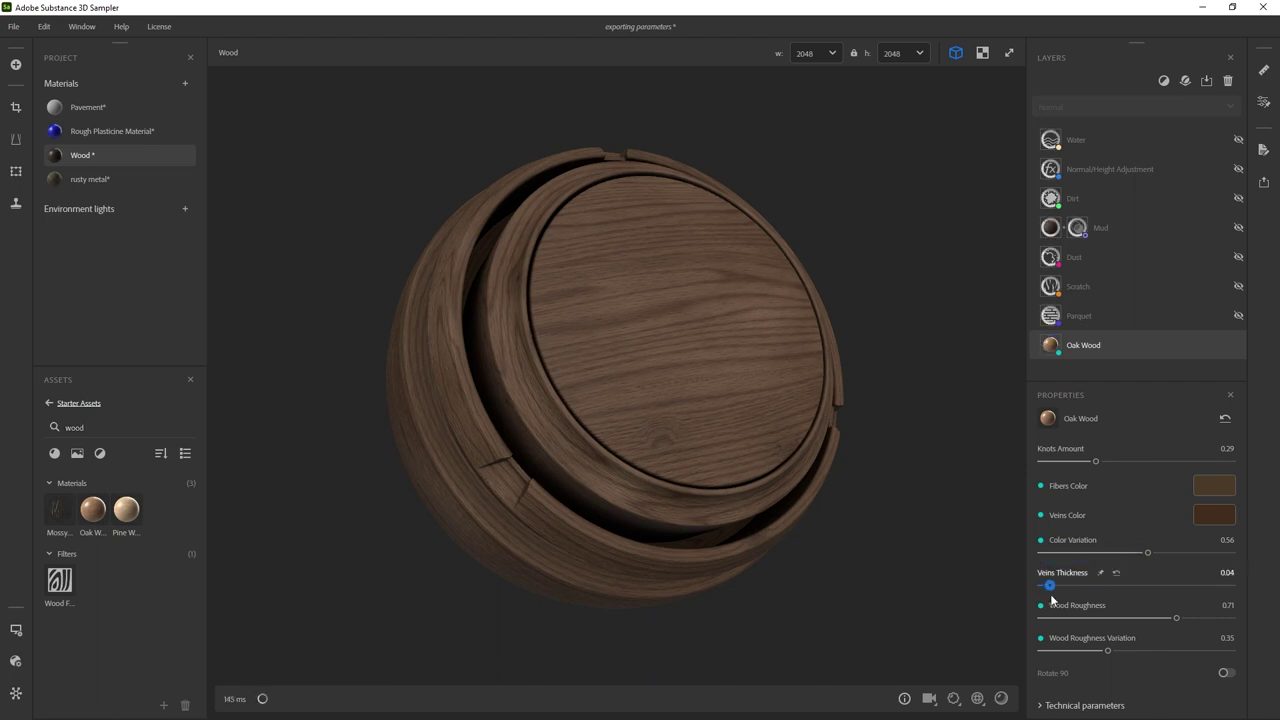
{"action": "mouse_move", "coordinate": [1052, 598]}
{"action": "left_mouse_down"}
{"action": "mouse_move", "coordinate": [1185, 604]}
{"action": "mouse_move", "coordinate": [1060, 604]}
{"action": "mouse_move", "coordinate": [1096, 607]}
{"action": "mouse_move", "coordinate": [1073, 610]}
{"action": "left_mouse_up"}
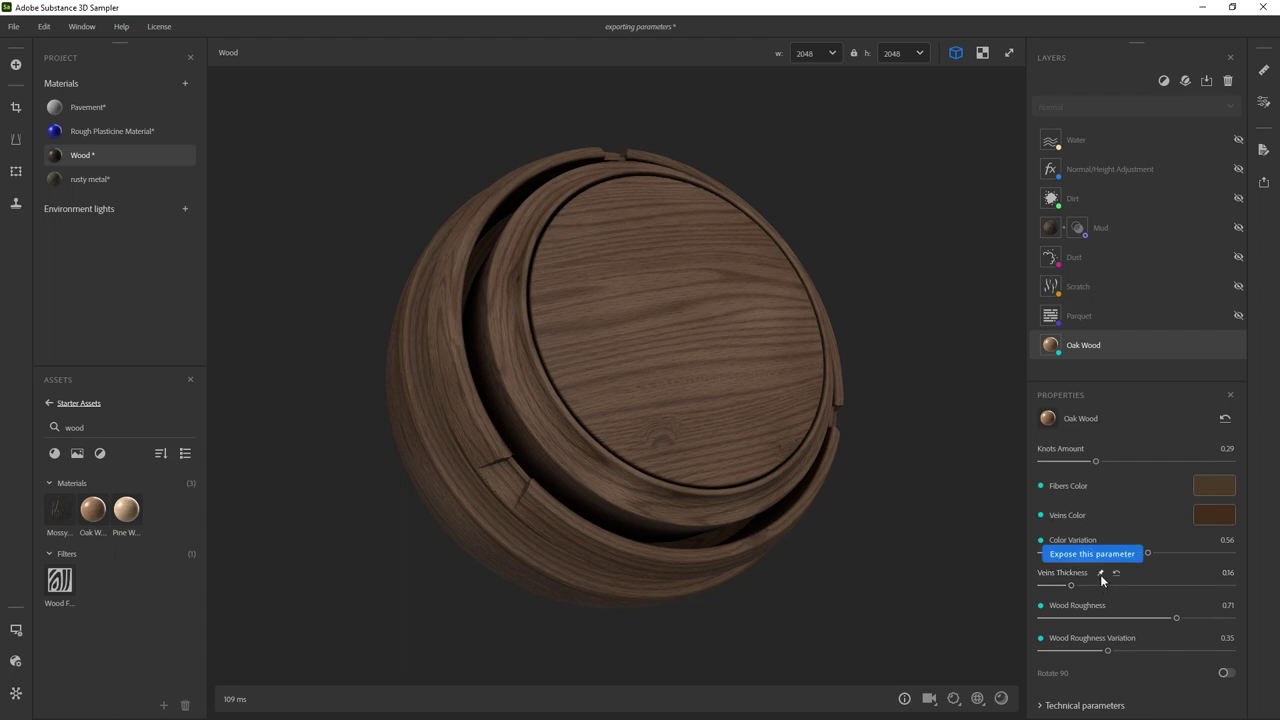
{"action": "left_click", "coordinate": [1101, 577]}
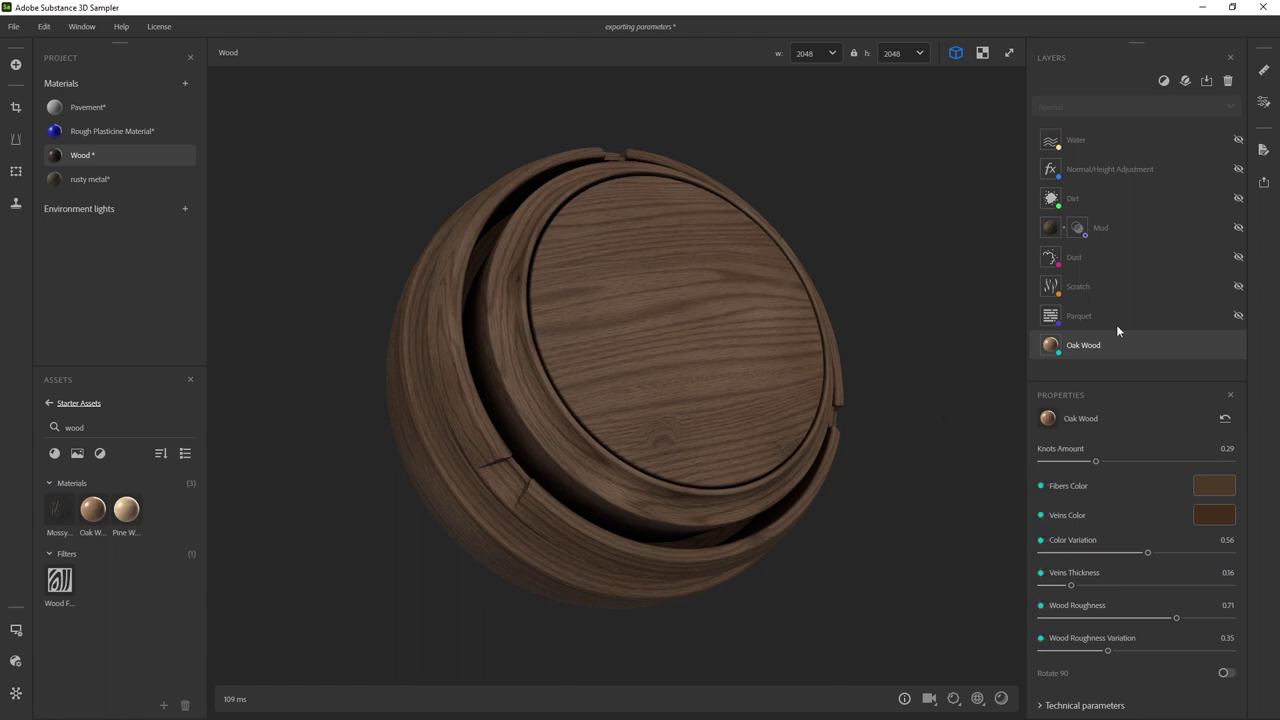
- Review the full list of exposed parameters for the Wood material, and close the list
{"action": "left_click", "coordinate": [1255, 102]}
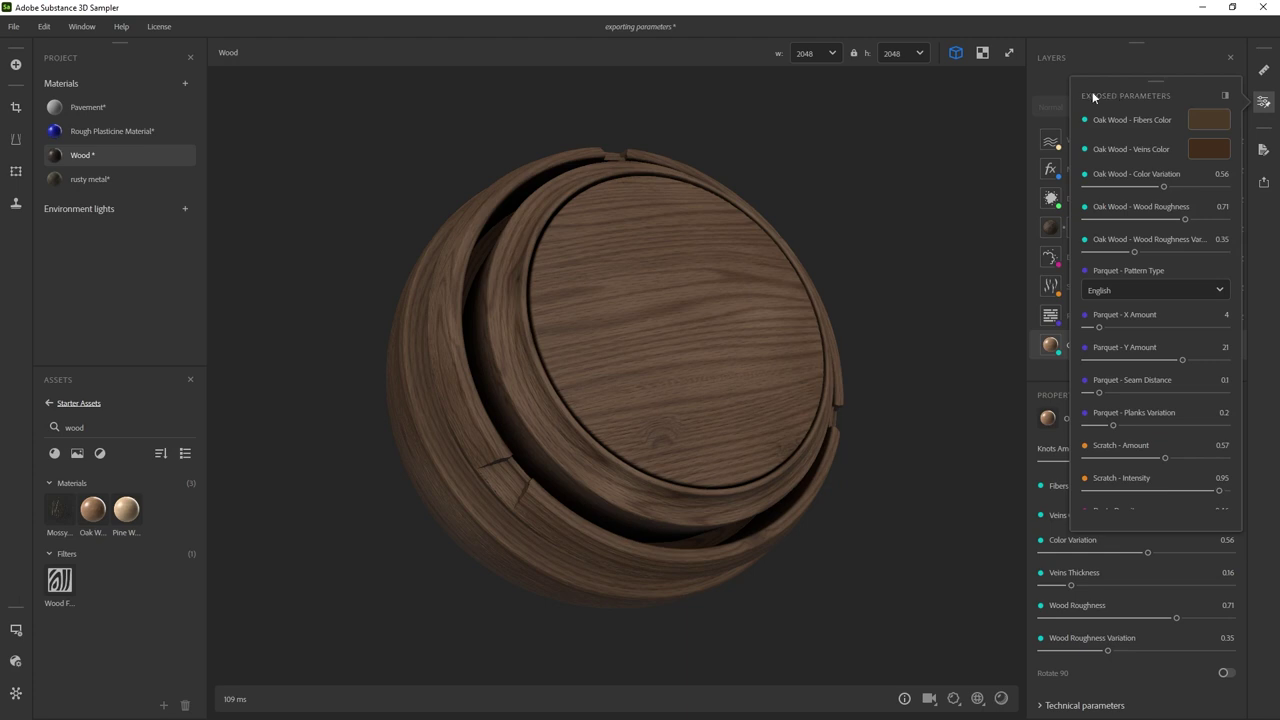
{"action": "left_click", "coordinate": [1225, 95]}
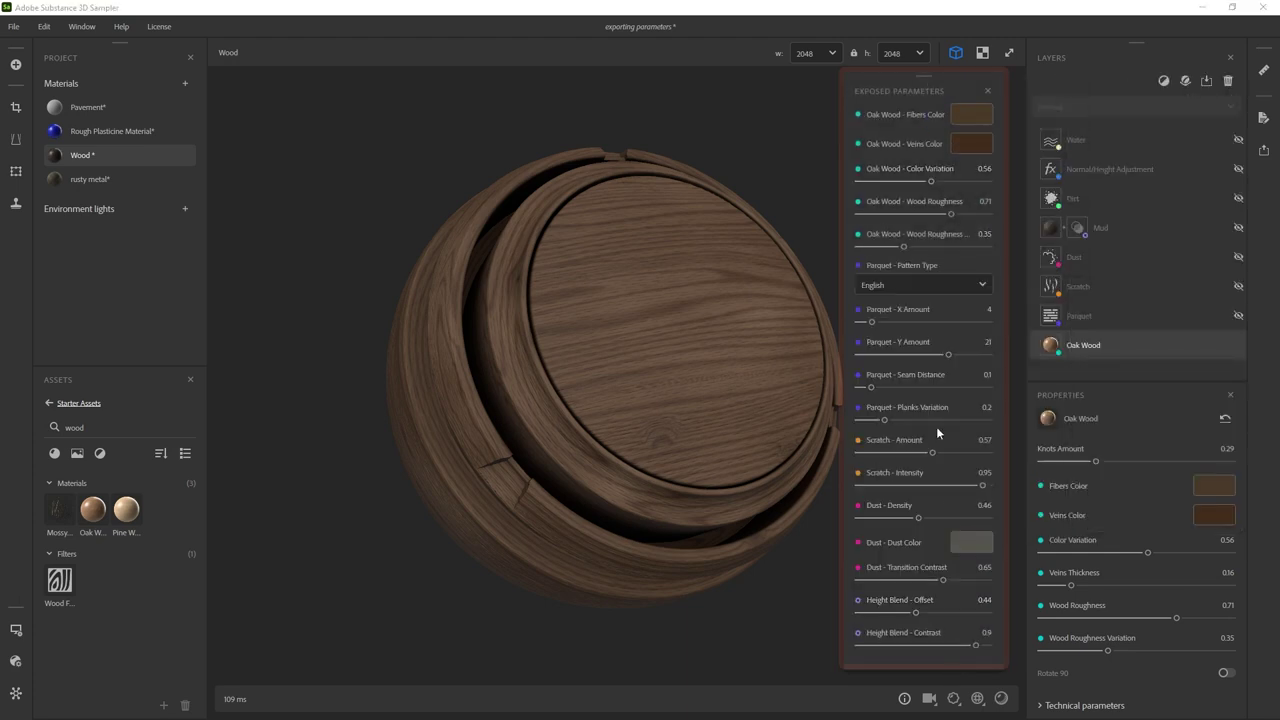
{"action": "scroll", "coordinate": [930, 378], "scroll_direction": "down", "scroll_amount": 5}
{"action": "scroll", "coordinate": [933, 373], "scroll_direction": "up", "scroll_amount": 5}
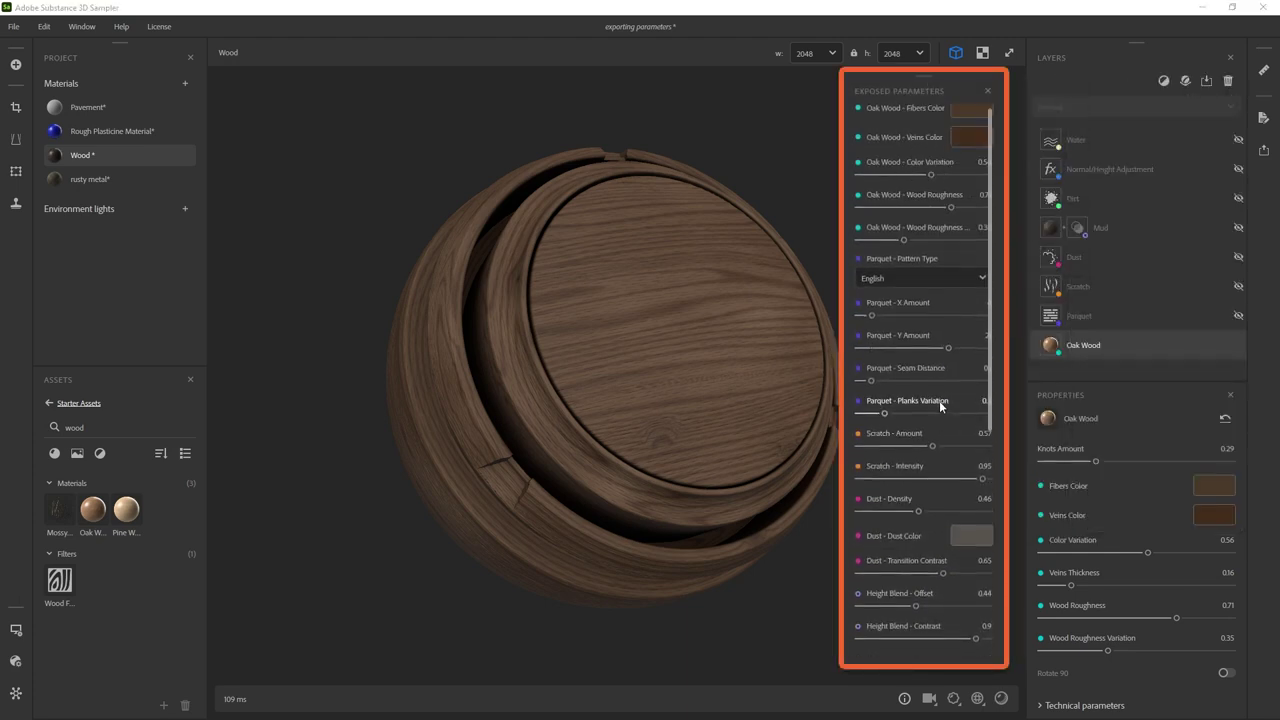
{"action": "scroll", "coordinate": [900, 330], "scroll_direction": "down", "scroll_amount": 6}
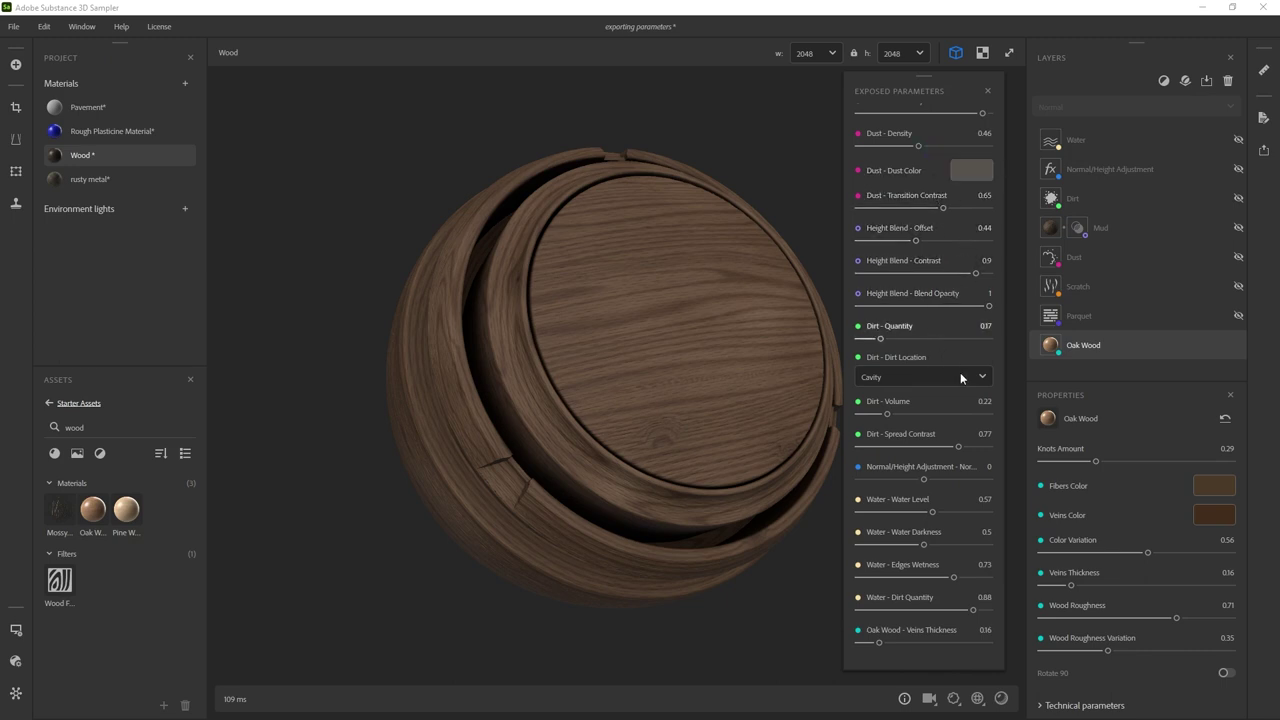
{"action": "left_click_drag", "start_coordinate": [616, 262], "coordinate": [727, 160]}
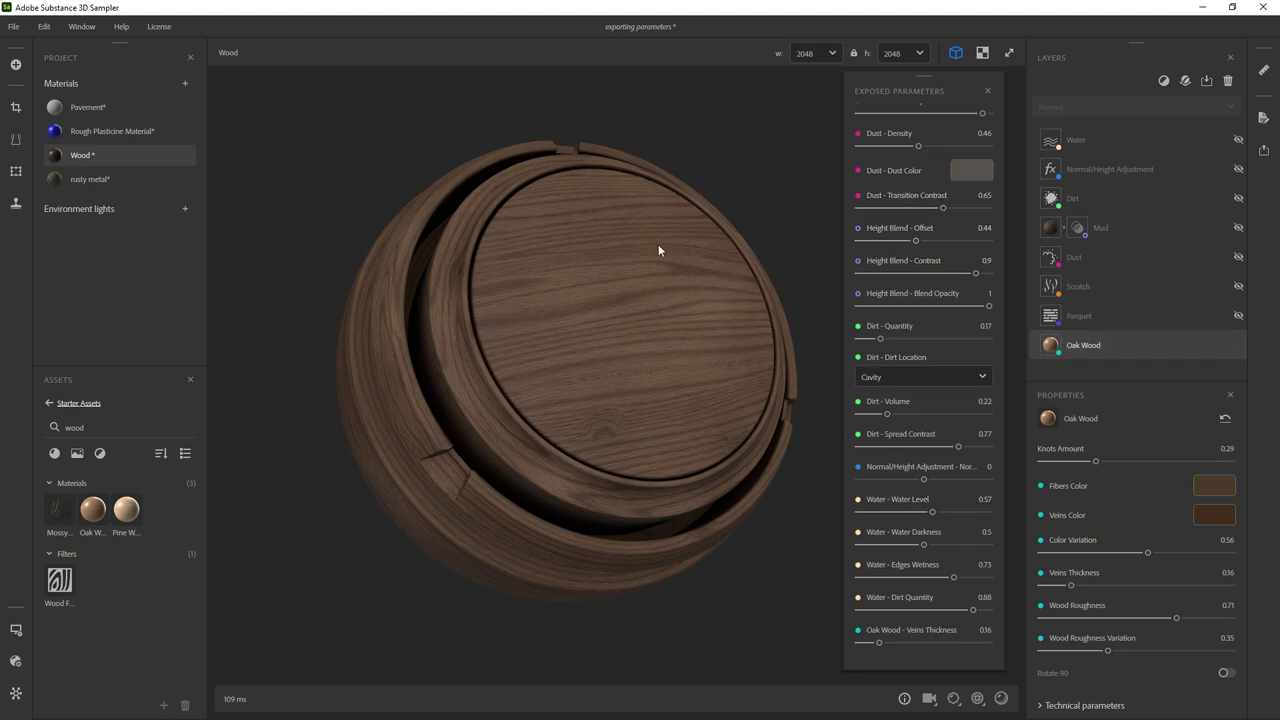
{"action": "left_click", "coordinate": [988, 91]}
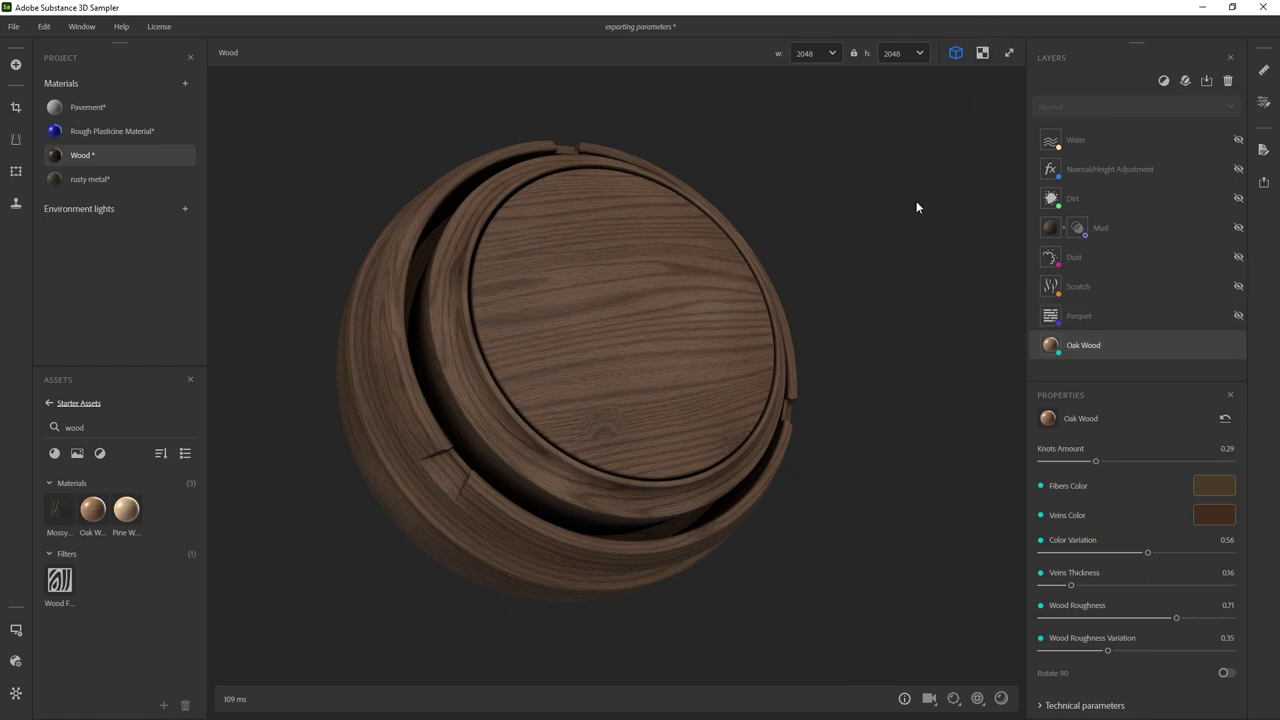
{"action": "left_click_drag", "start_coordinate": [760, 241], "coordinate": [797, 253]}
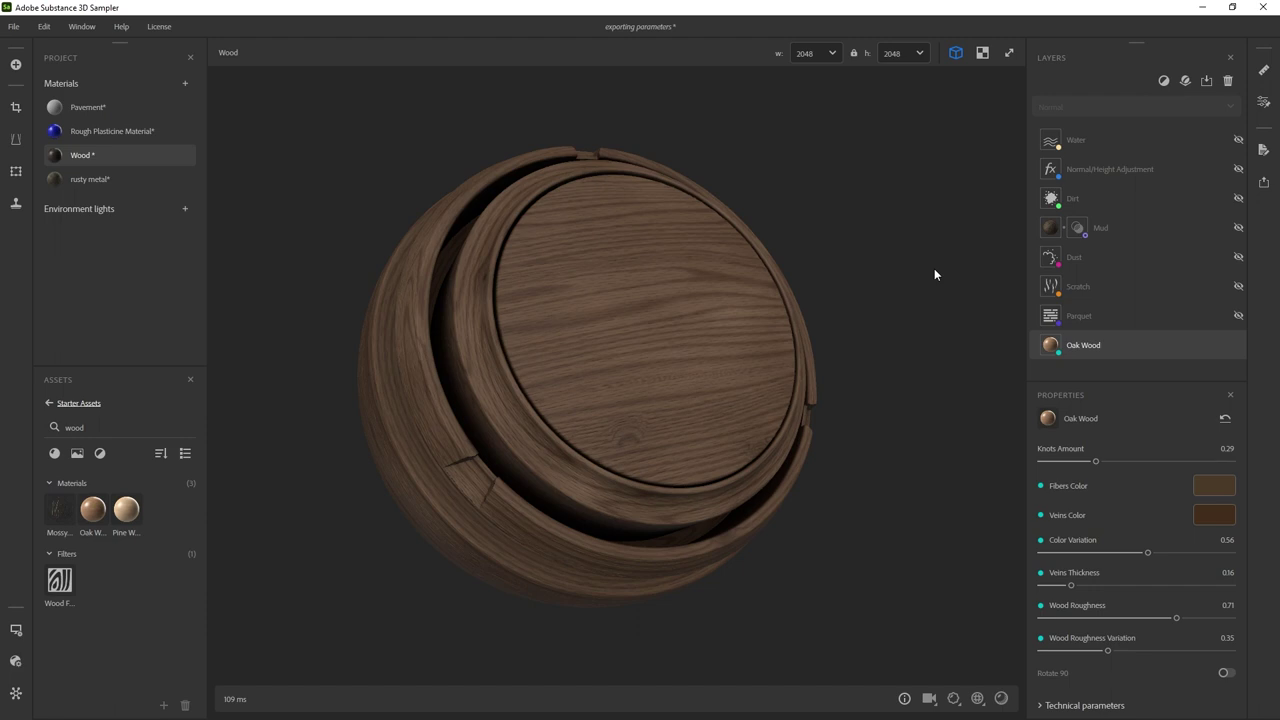
{"action": "left_click", "coordinate": [1264, 104]}
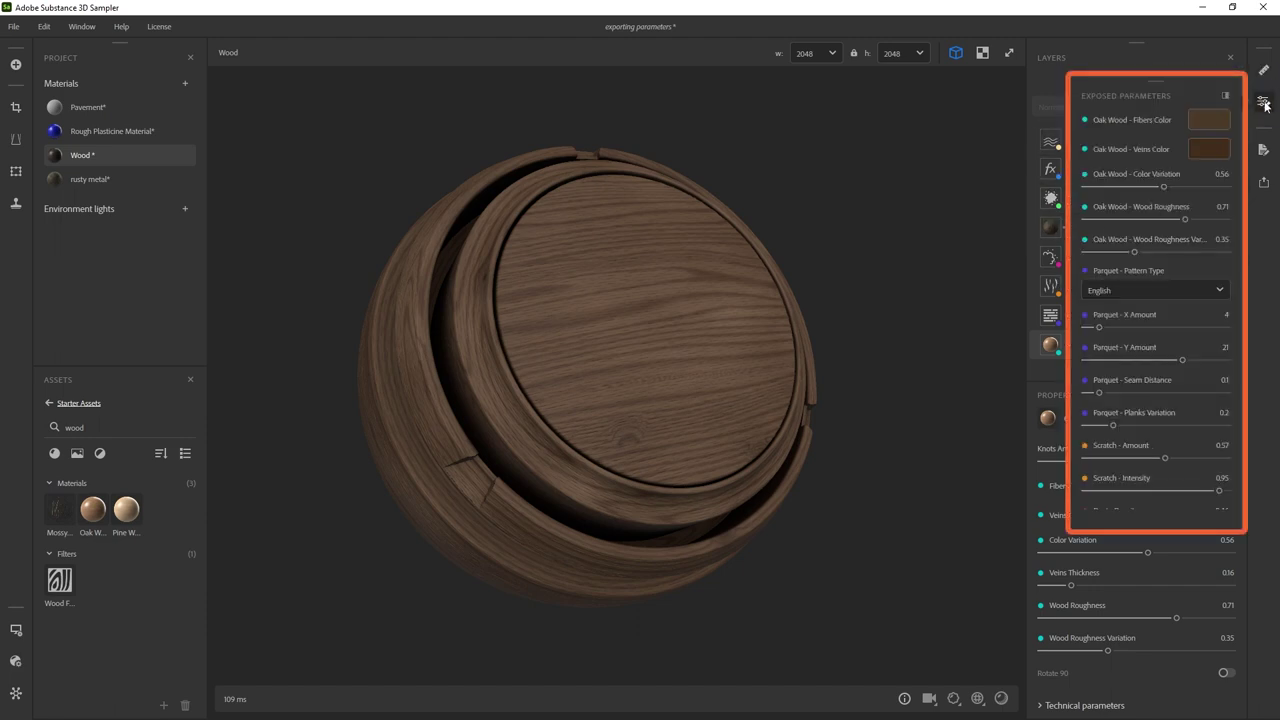
{"action": "left_click", "coordinate": [1264, 101]}
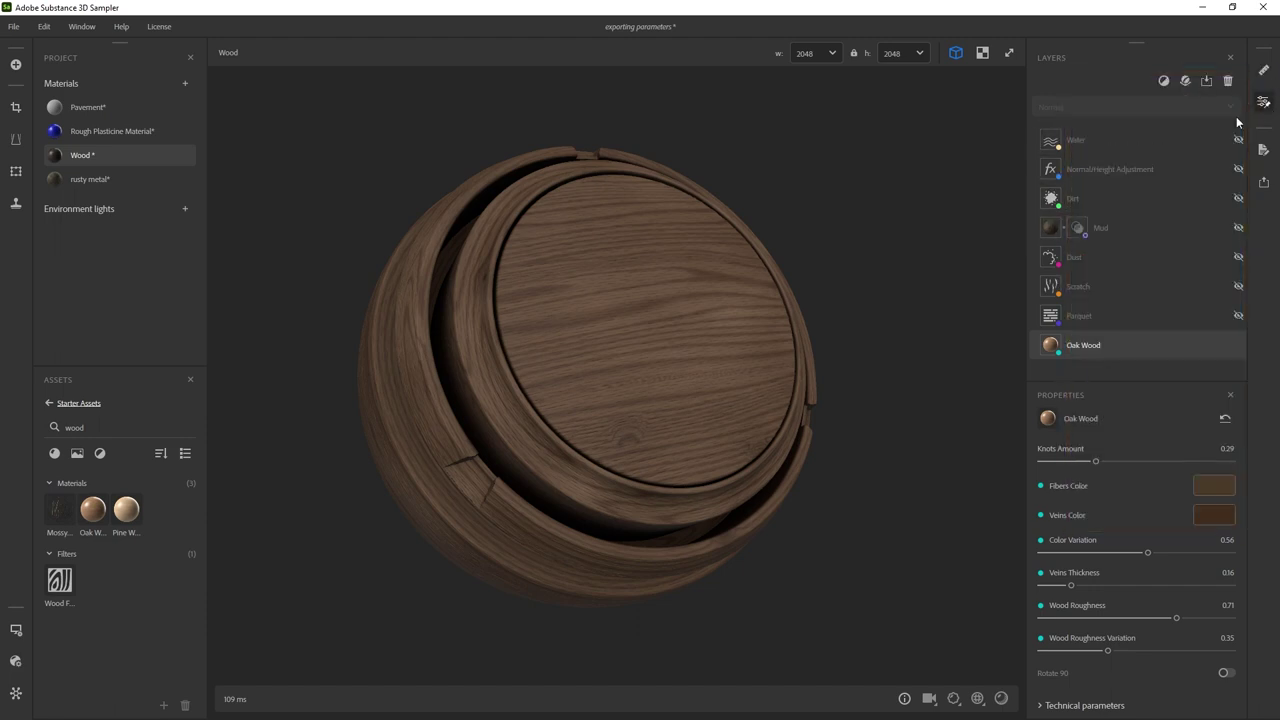
- Show and select the Parquet layer above Oak Wood, and look through its presets
{"action": "left_click", "coordinate": [1238, 316]}
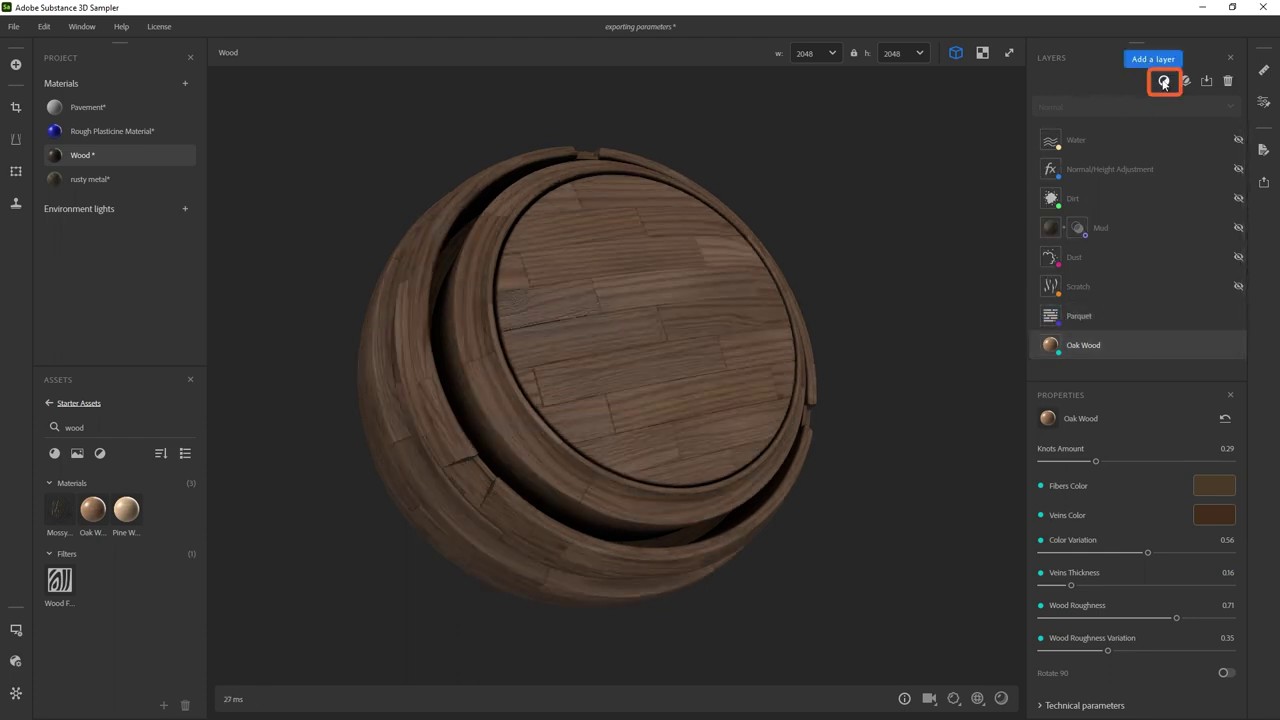
{"action": "left_click", "coordinate": [1084, 316]}
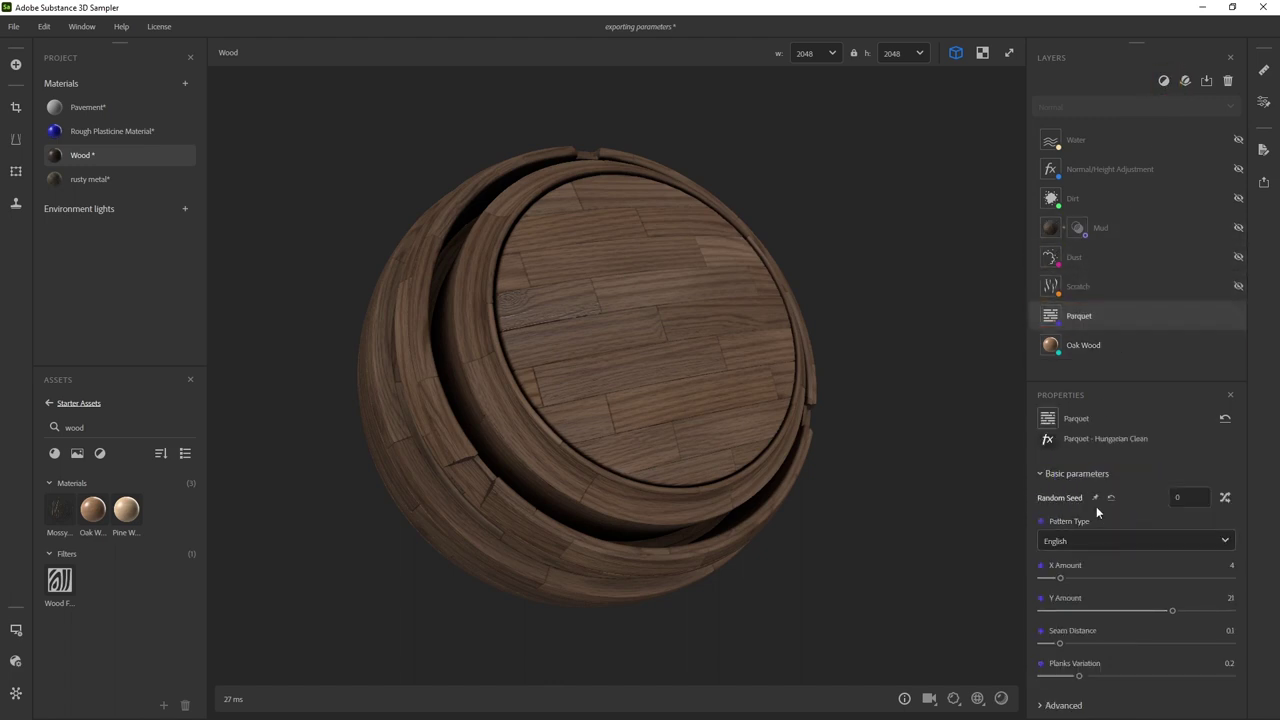
{"action": "left_click", "coordinate": [1048, 439]}
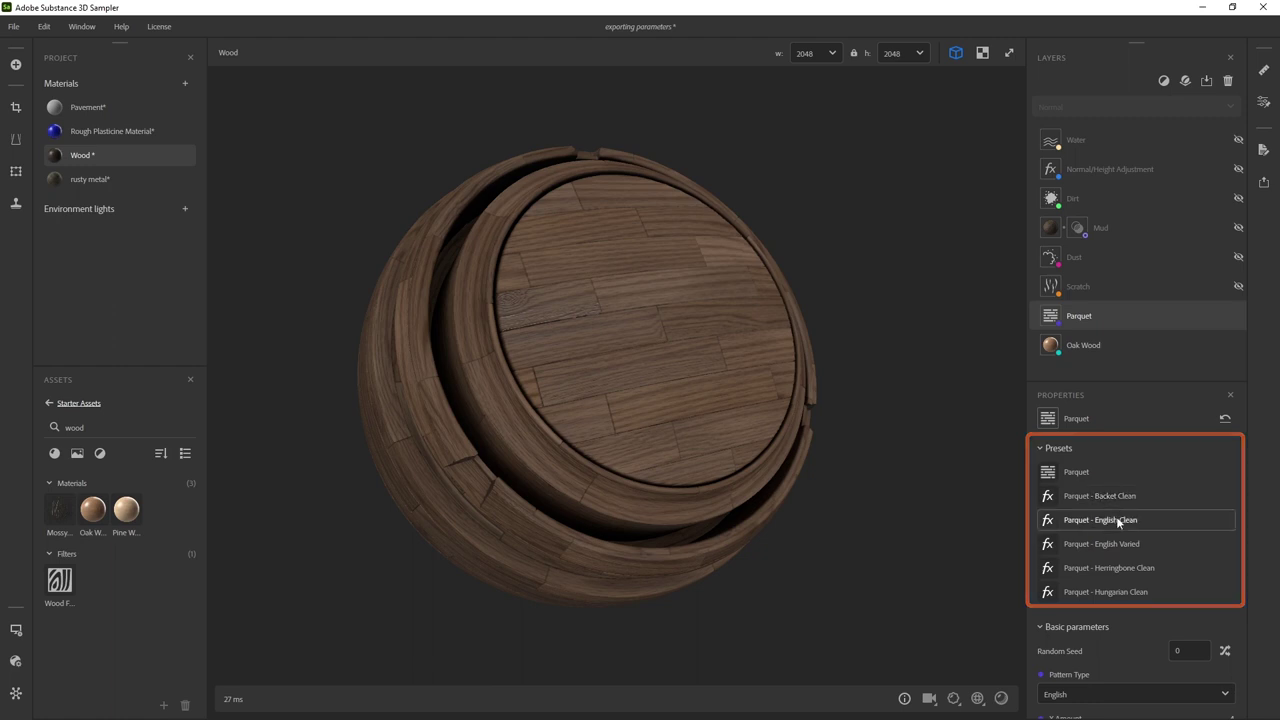
{"action": "left_click", "coordinate": [1115, 590]}
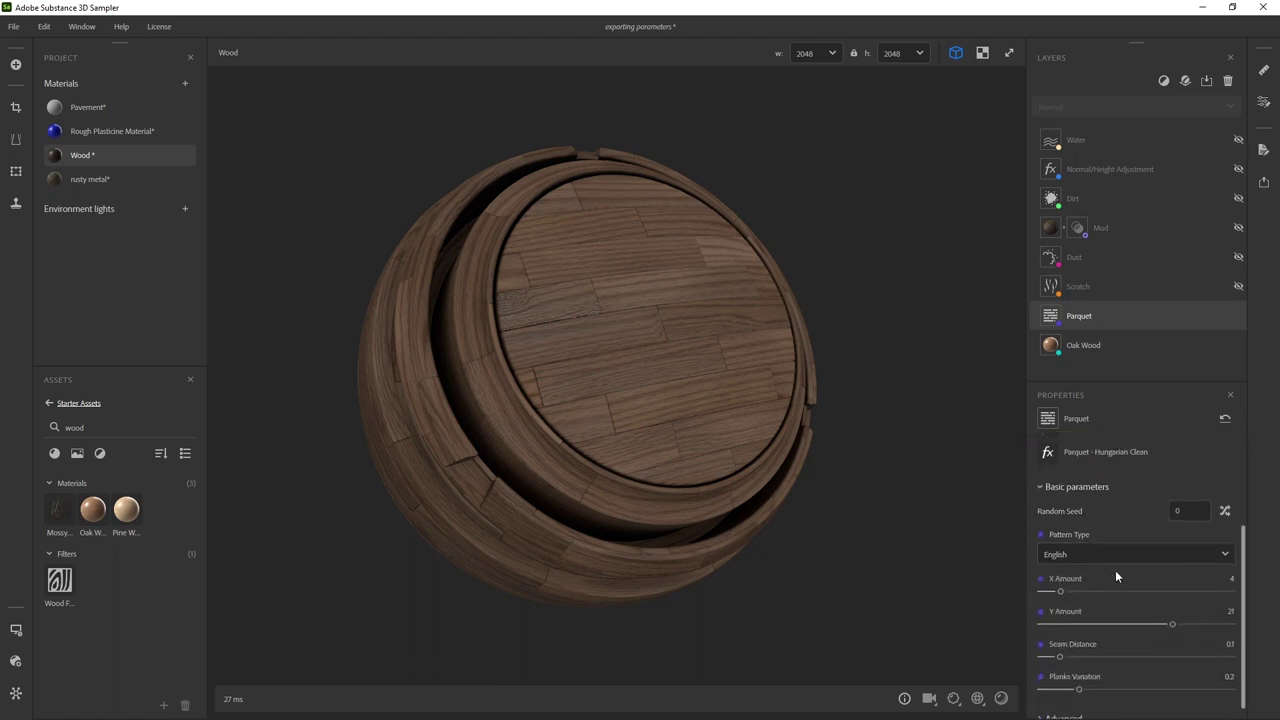
- Set the Parquet layer's Pattern Type to Single Herringbone and its Y Amount to 7
{"action": "left_click", "coordinate": [1101, 540]}
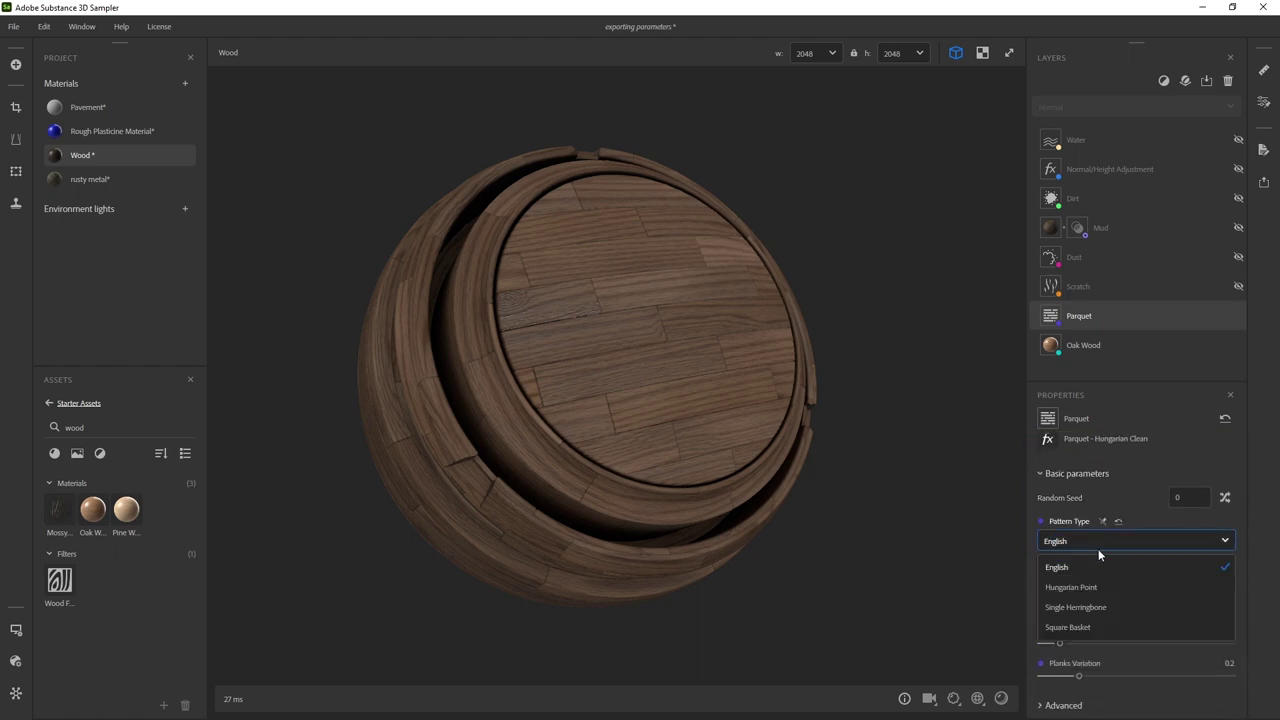
{"action": "left_click", "coordinate": [1096, 584]}
{"action": "left_click", "coordinate": [1104, 540]}
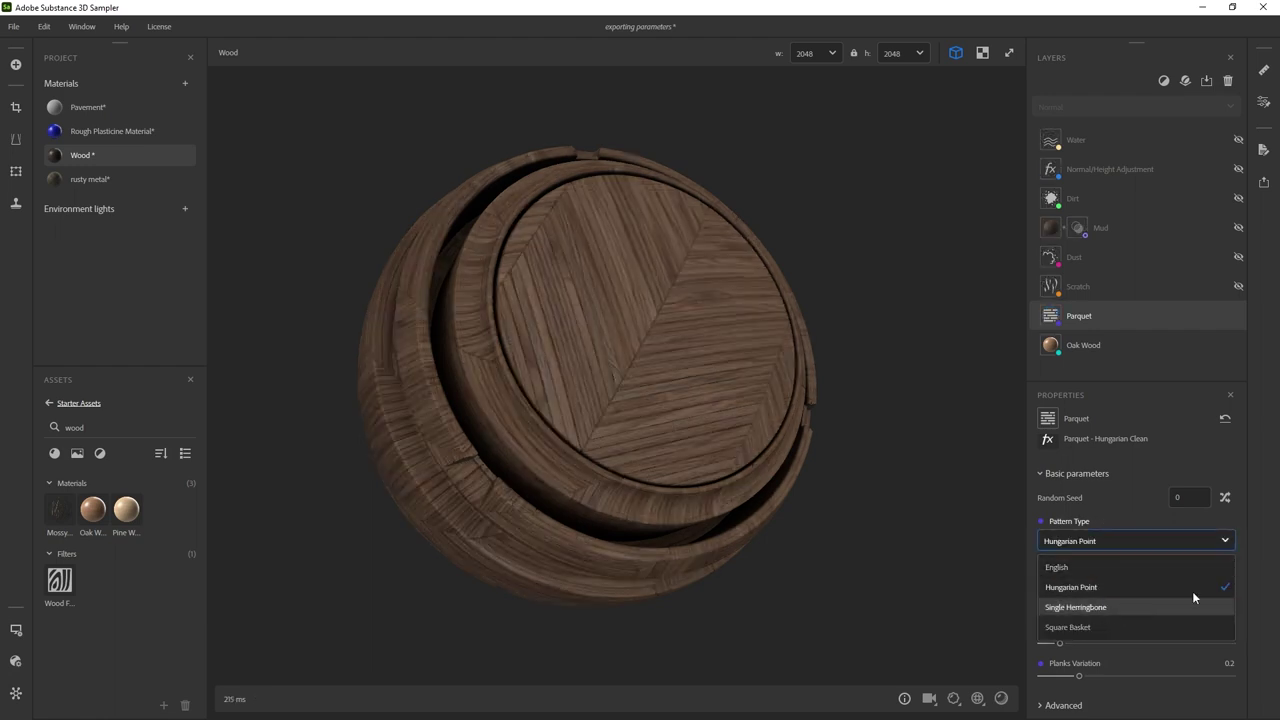
{"action": "left_click", "coordinate": [1094, 608]}
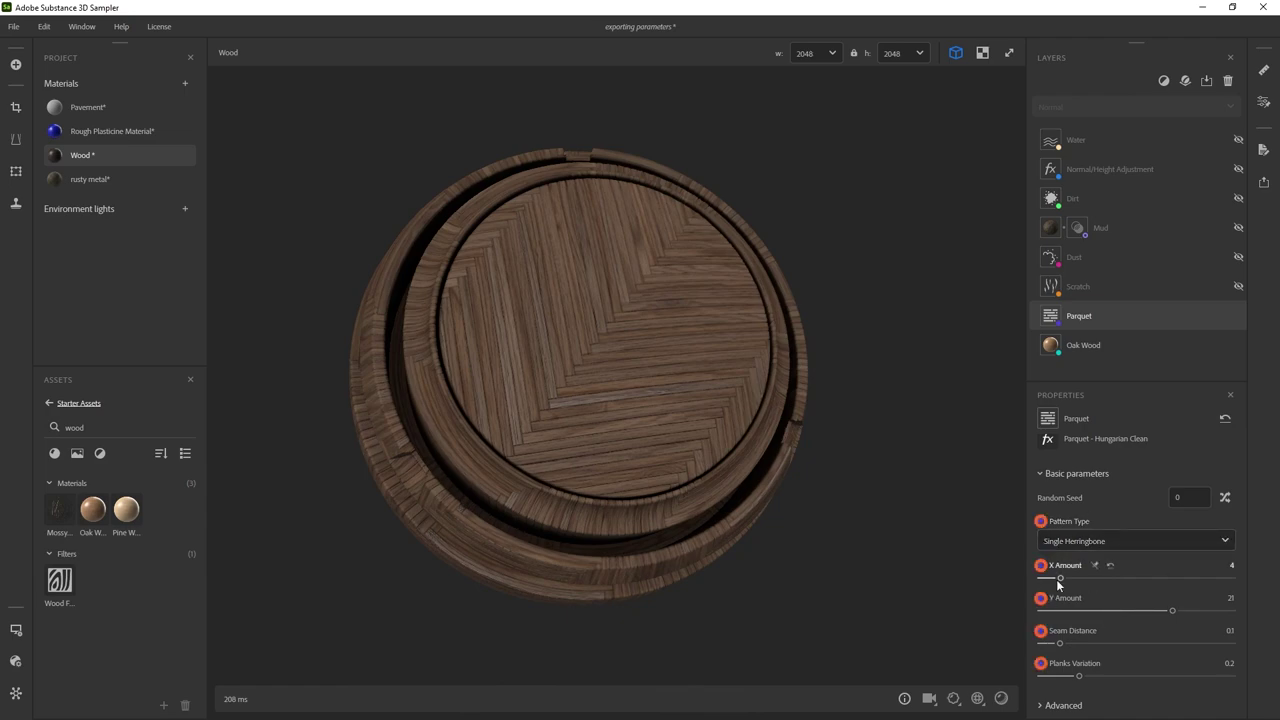
{"action": "mouse_move", "coordinate": [1059, 578]}
{"action": "left_mouse_down"}
{"action": "mouse_move", "coordinate": [1075, 580]}
{"action": "mouse_move", "coordinate": [1059, 578]}
{"action": "left_mouse_up"}
{"action": "left_click_drag", "start_coordinate": [1128, 606], "coordinate": [1079, 614]}
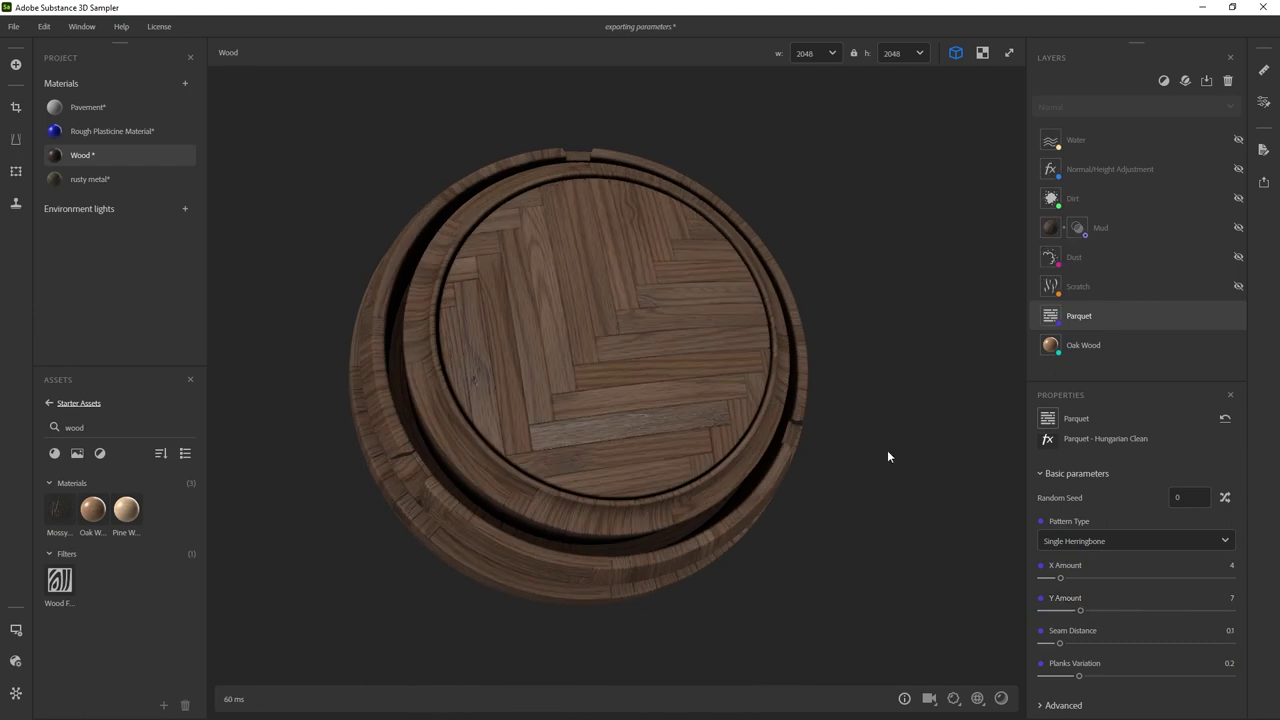
- Show the Scratch, Dust and Mud layers of the Wood material
{"action": "left_click", "coordinate": [1238, 286]}
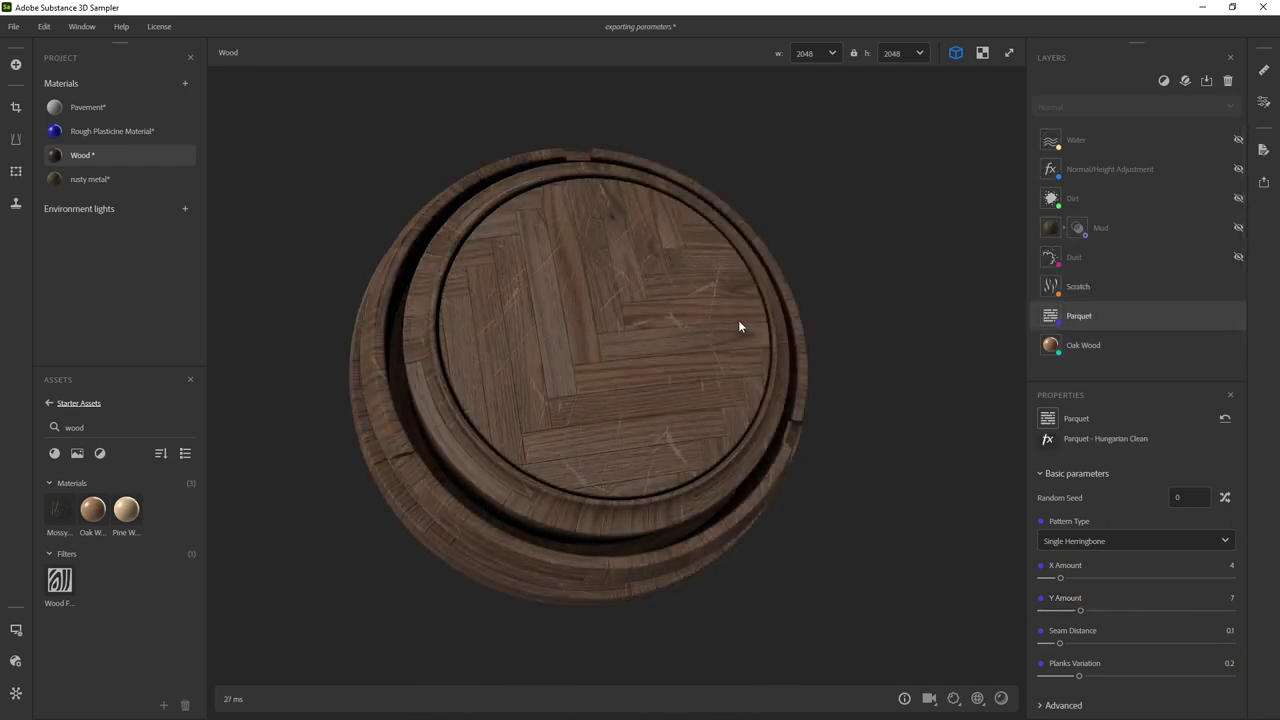
{"action": "left_click", "coordinate": [1238, 259]}
{"action": "left_click_drag", "start_coordinate": [632, 354], "coordinate": [715, 340]}
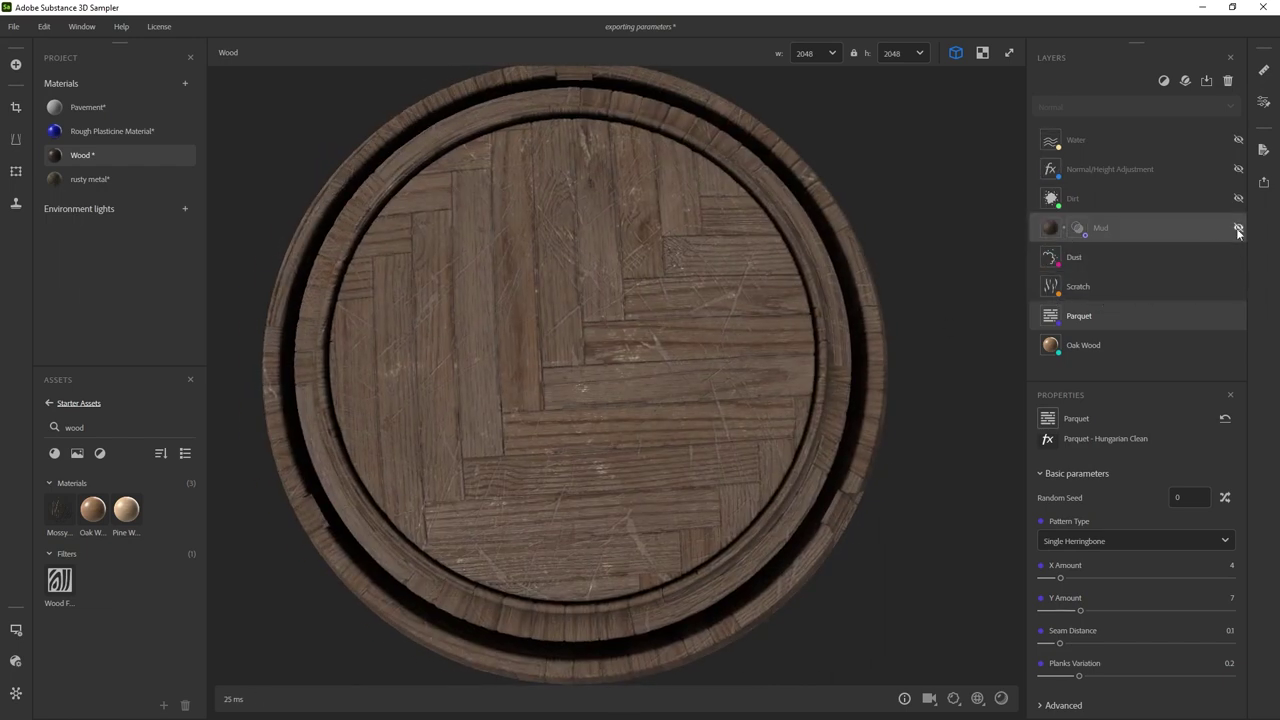
{"action": "left_click", "coordinate": [1238, 230]}
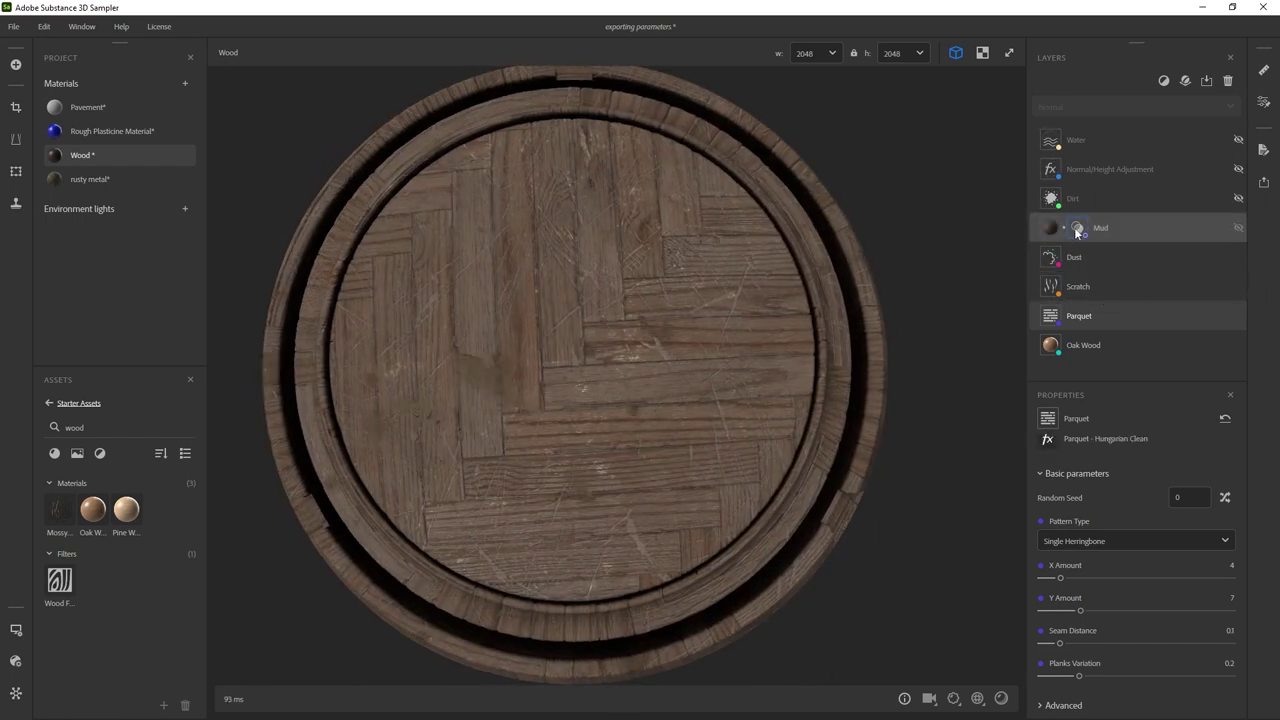
- Search the starter assets for "mud" and locate the Mud material
{"action": "left_click", "coordinate": [122, 428]}
{"action": "key", "text": "BackSpace"}
{"action": "key", "text": "BackSpace"}
{"action": "key", "text": "BackSpace"}
{"action": "key", "text": "BackSpace"}
{"action": "type", "text": "mud"}
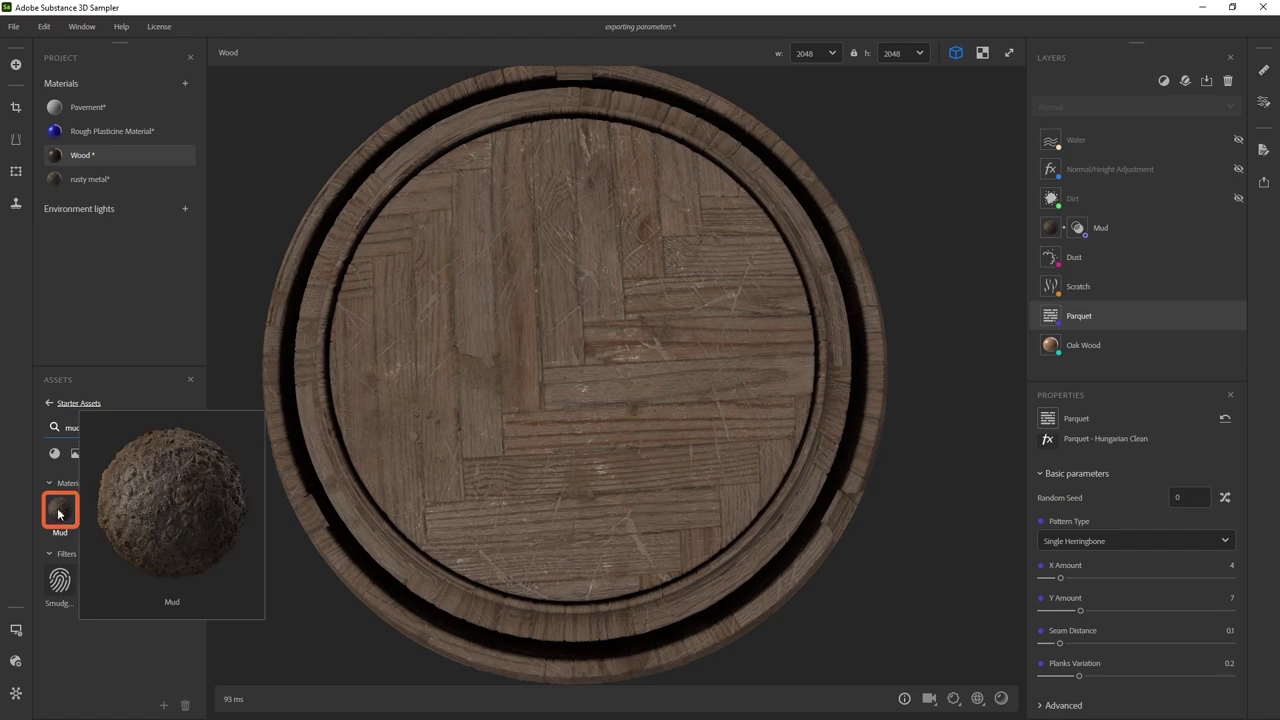
{"action": "left_click_drag", "start_coordinate": [58, 510], "coordinate": [900, 240]}
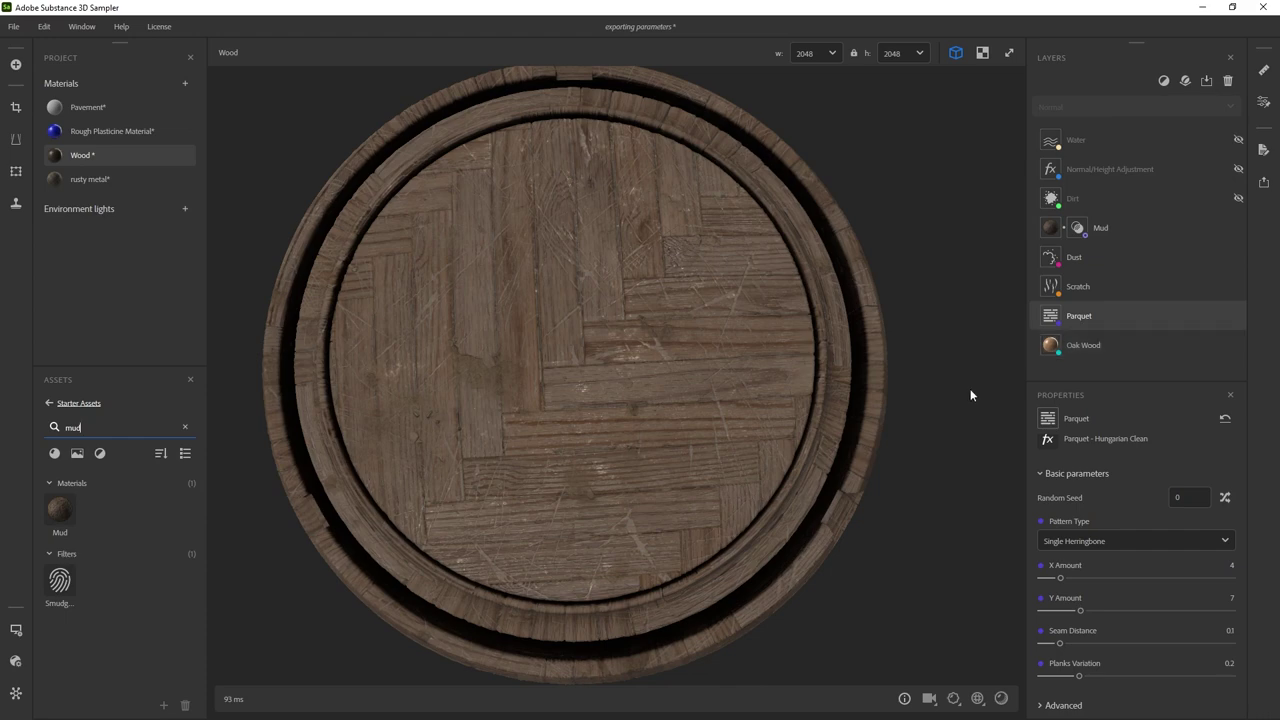
- View the Mud layer's Height Blend settings, and show and select the Dirt layer above it
{"action": "left_click_drag", "start_coordinate": [1102, 314], "coordinate": [1080, 230]}
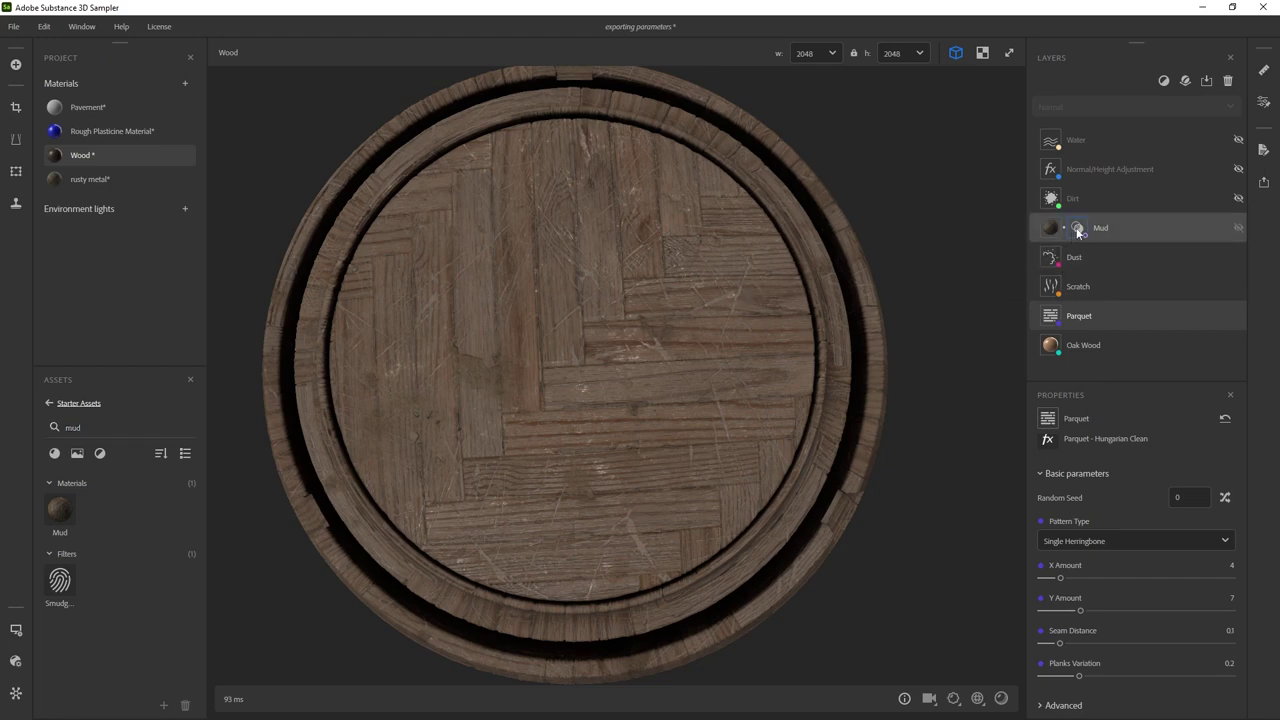
{"action": "left_click", "coordinate": [1078, 228]}
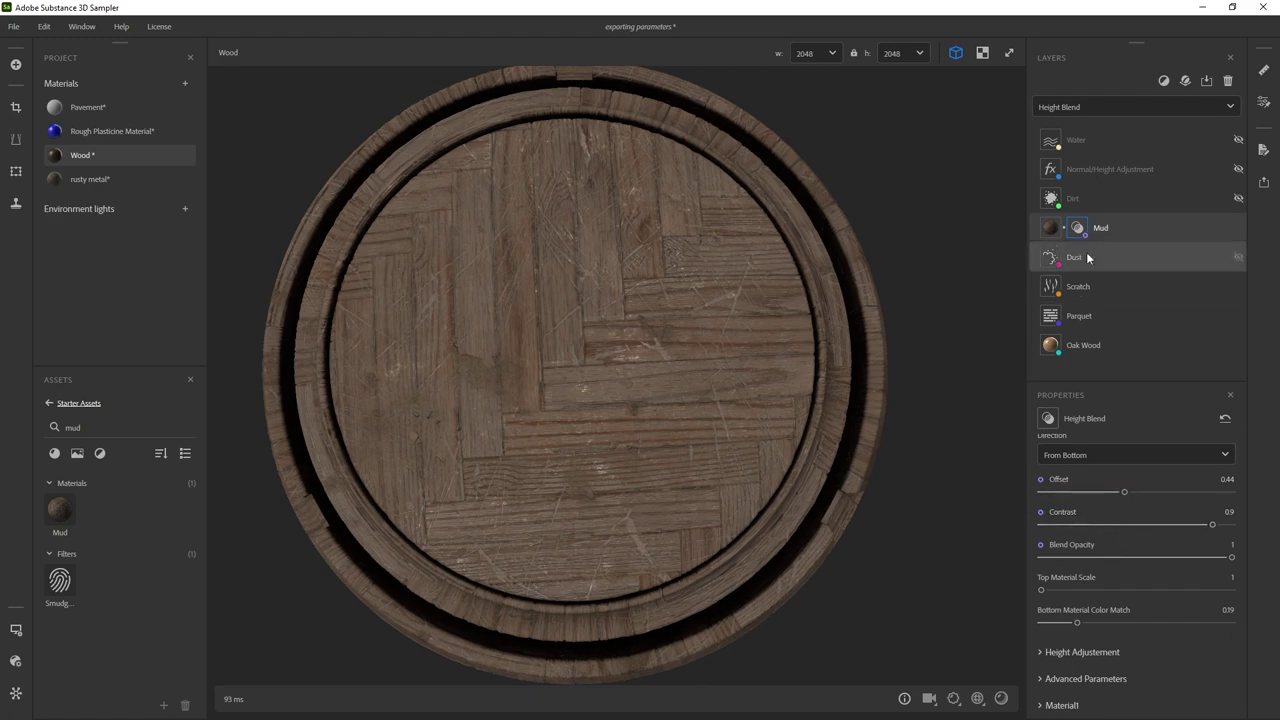
{"action": "left_click", "coordinate": [1238, 199]}
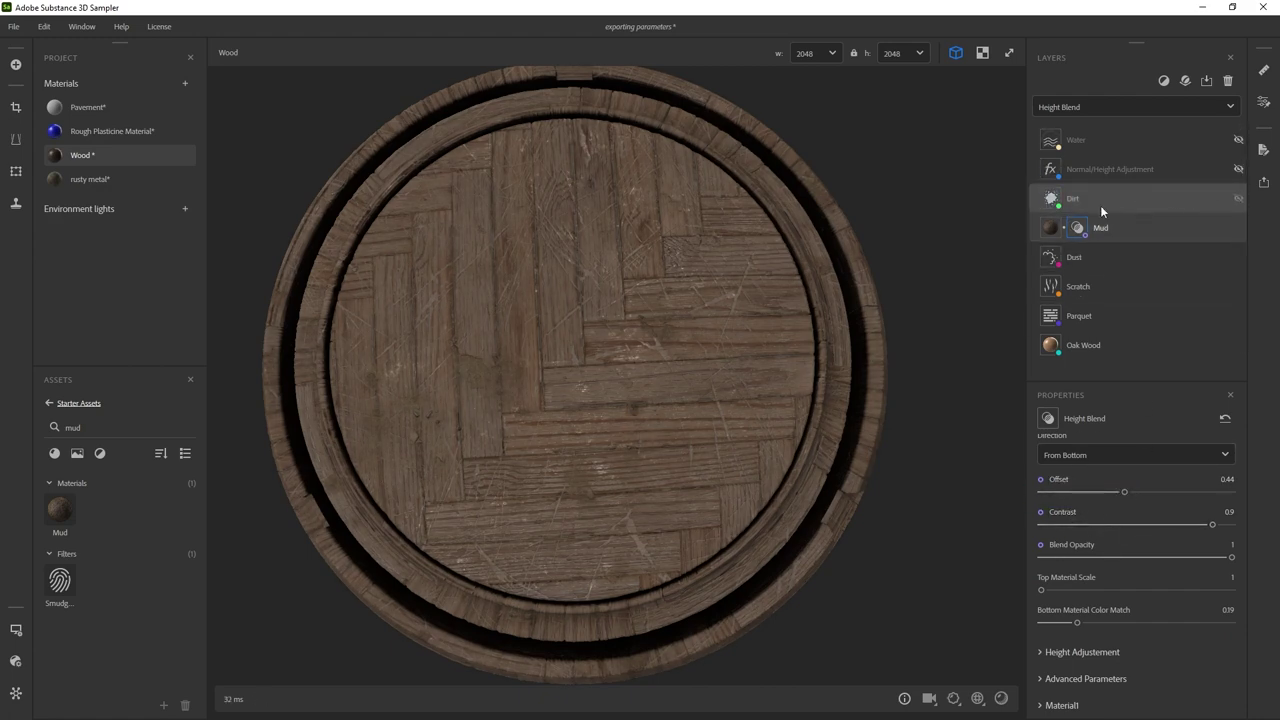
{"action": "left_click", "coordinate": [1098, 200]}
{"action": "left_click_drag", "start_coordinate": [768, 310], "coordinate": [738, 272]}
- Show and select the Normal/Height Adjustment layer, and inspect the wood surface up close
{"action": "left_click", "coordinate": [1237, 170]}
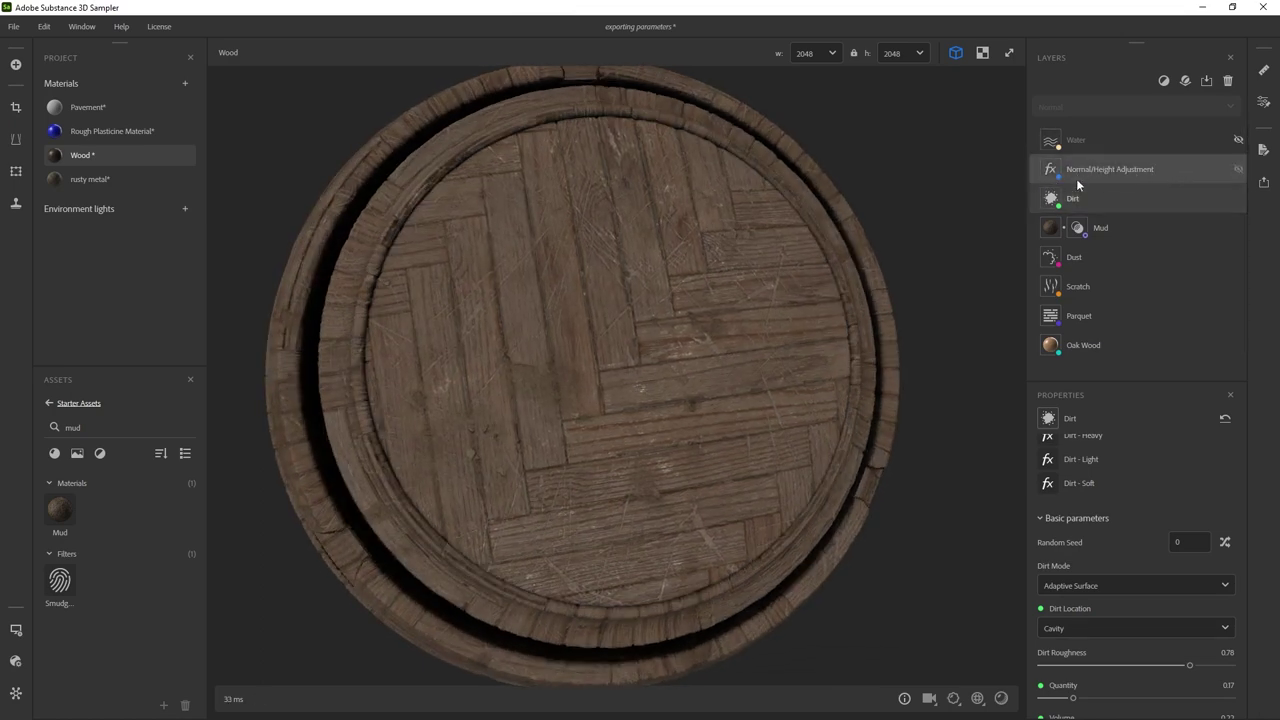
{"action": "left_click", "coordinate": [1127, 168]}
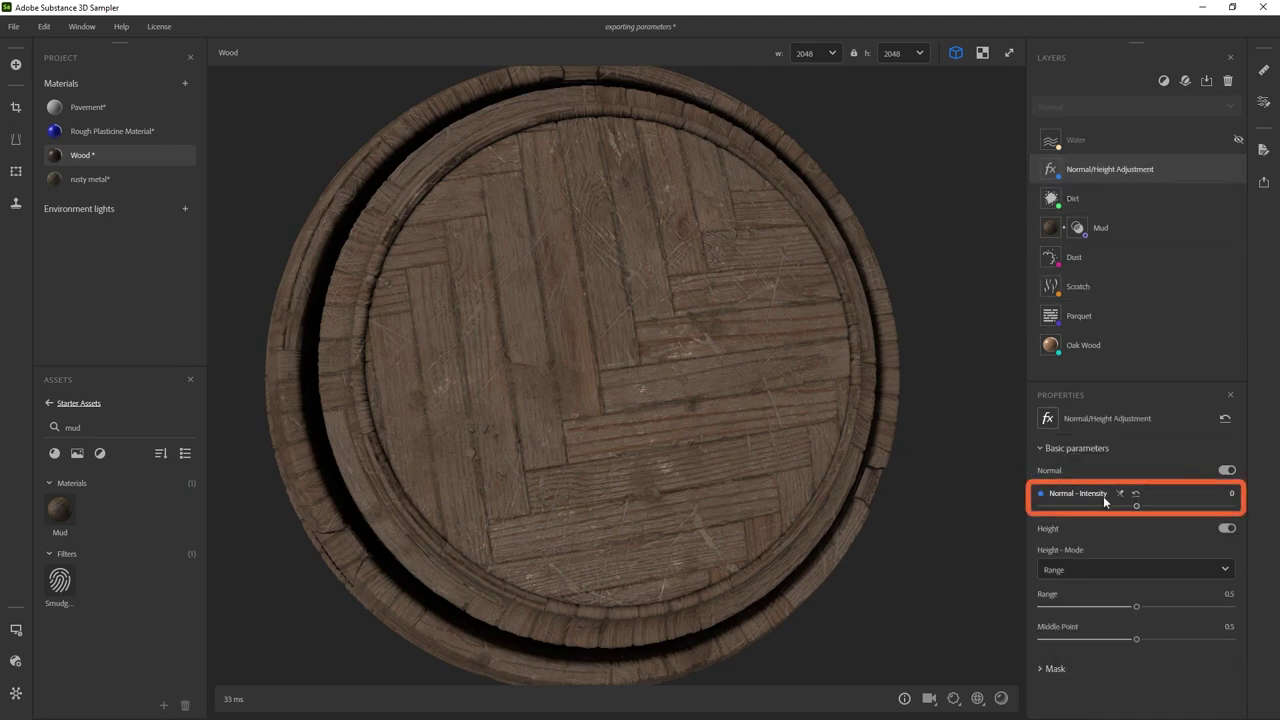
{"action": "mouse_move", "coordinate": [714, 288]}
{"action": "left_mouse_down"}
{"action": "mouse_move", "coordinate": [710, 253]}
{"action": "mouse_move", "coordinate": [702, 284]}
{"action": "mouse_move", "coordinate": [721, 285]}
{"action": "left_mouse_up"}
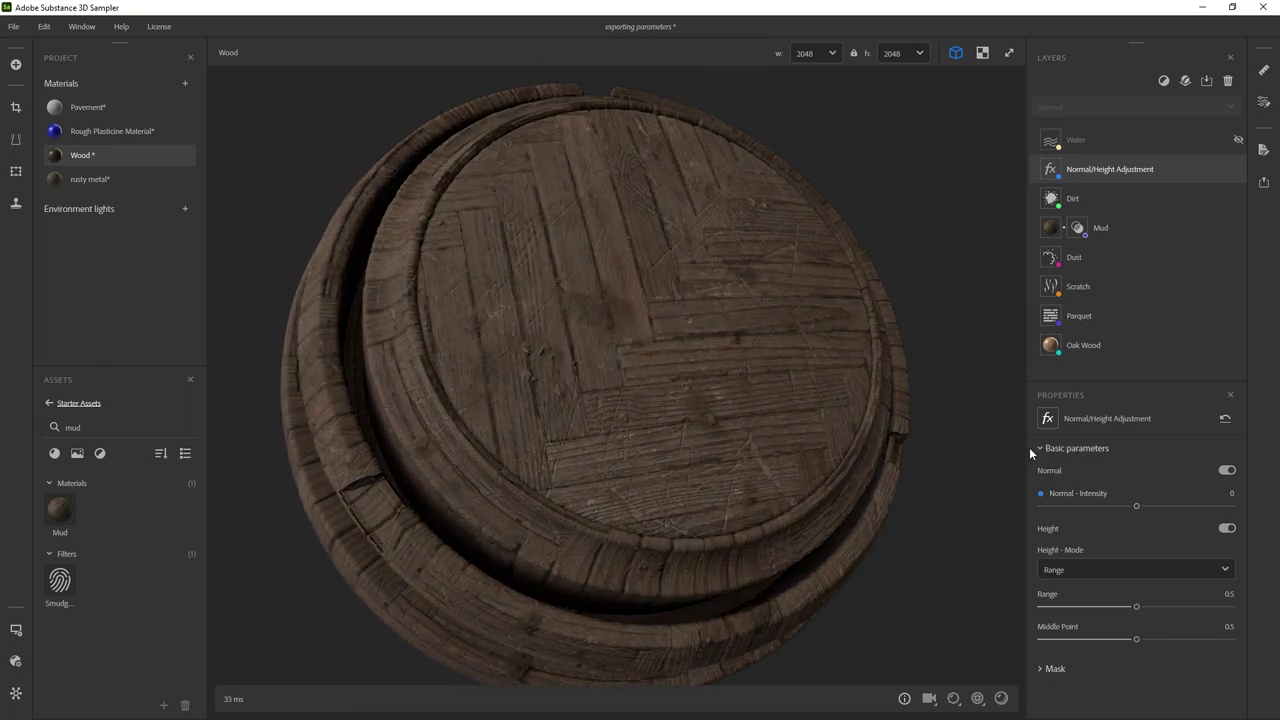
{"action": "scroll", "coordinate": [828, 360], "scroll_direction": "up", "scroll_amount": 5}
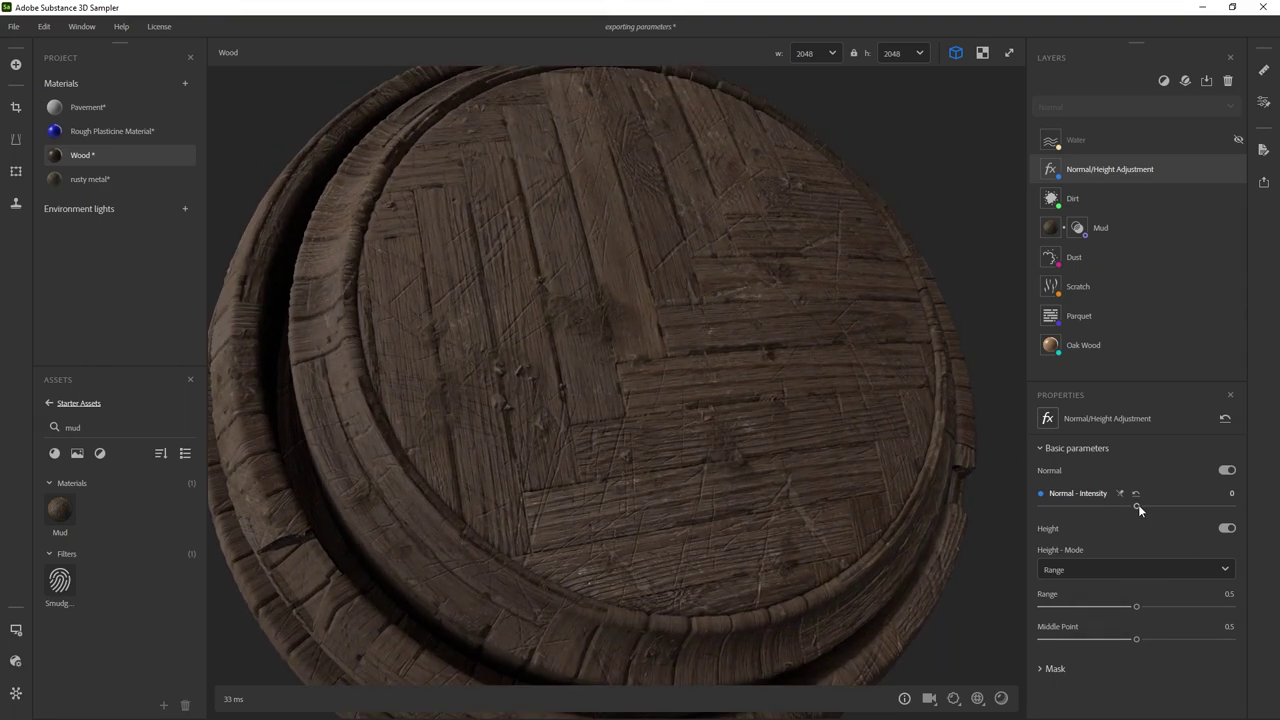
- Turn off the Height option of the Normal/Height Adjustment layer and set its Normal - Intensity to 0
{"action": "mouse_move", "coordinate": [1129, 507]}
{"action": "left_mouse_down"}
{"action": "mouse_move", "coordinate": [1033, 514]}
{"action": "mouse_move", "coordinate": [1180, 516]}
{"action": "mouse_move", "coordinate": [1128, 507]}
{"action": "left_mouse_up"}
{"action": "left_click", "coordinate": [1226, 528]}
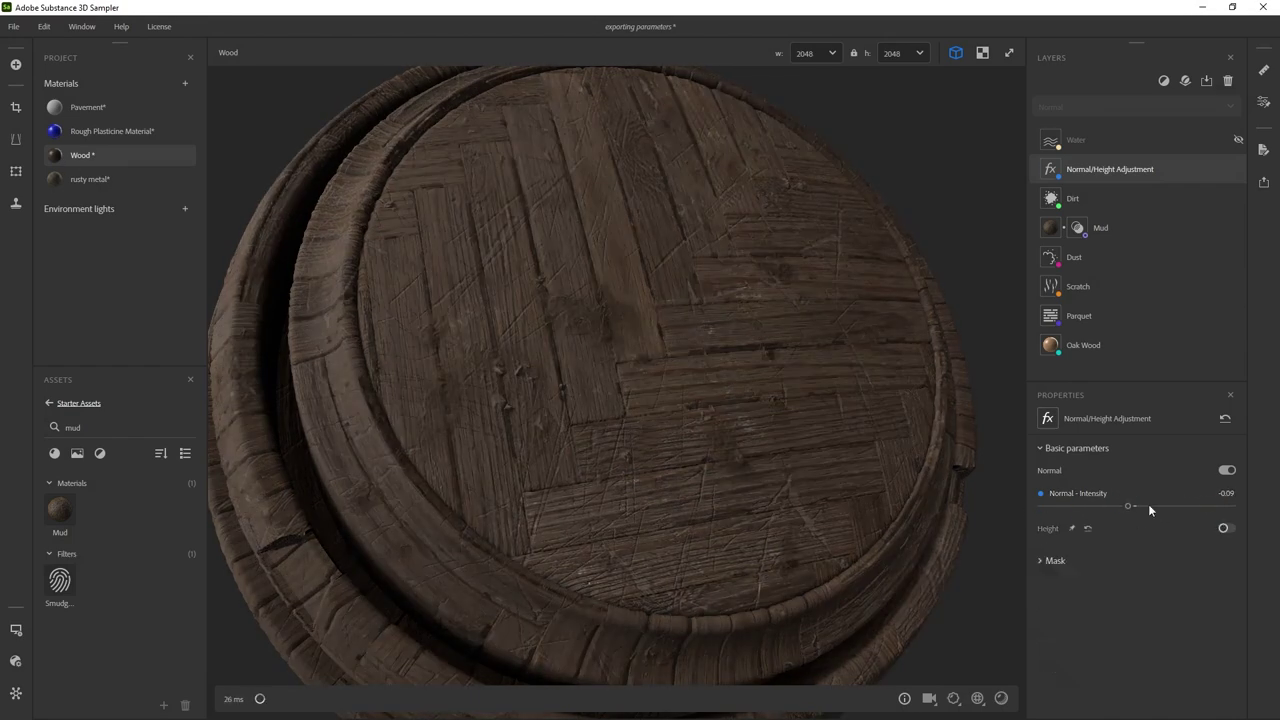
{"action": "left_click", "coordinate": [1226, 493]}
{"action": "type", "text": "0"}
{"action": "key", "text": "Return"}
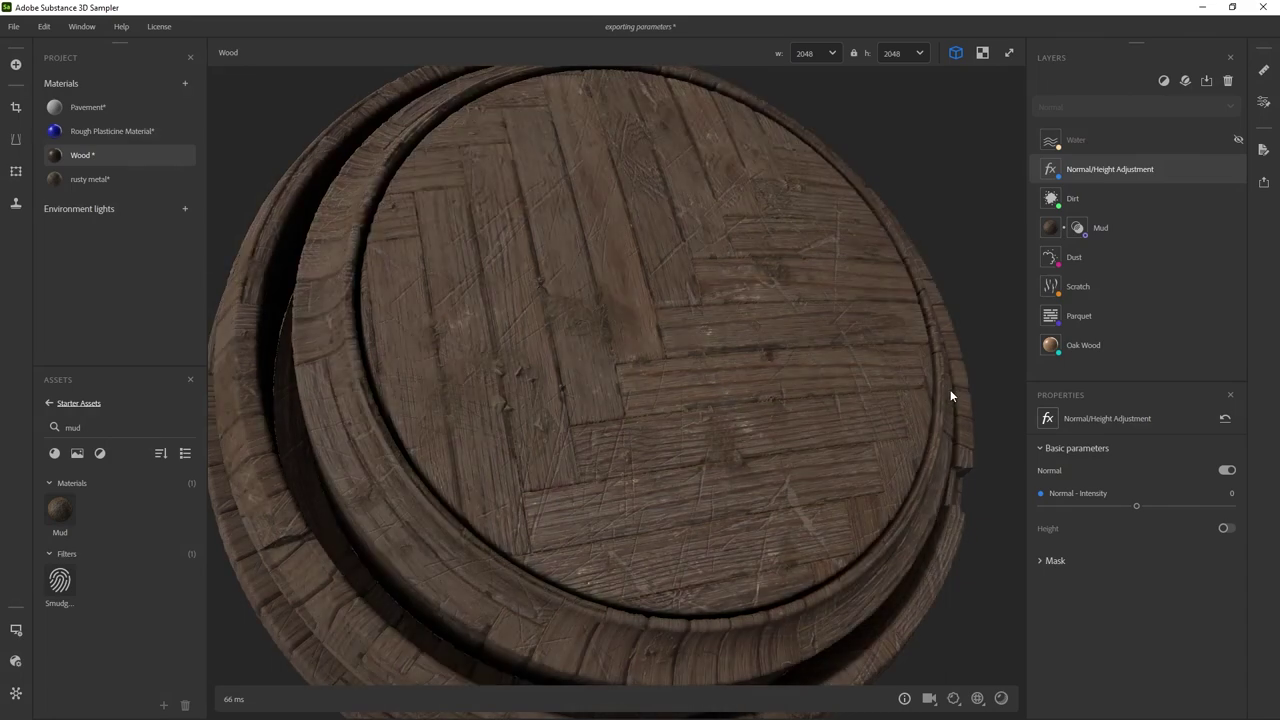
- Select and show the Water layer, and raise its Water Level slightly
{"action": "left_click", "coordinate": [1176, 143]}
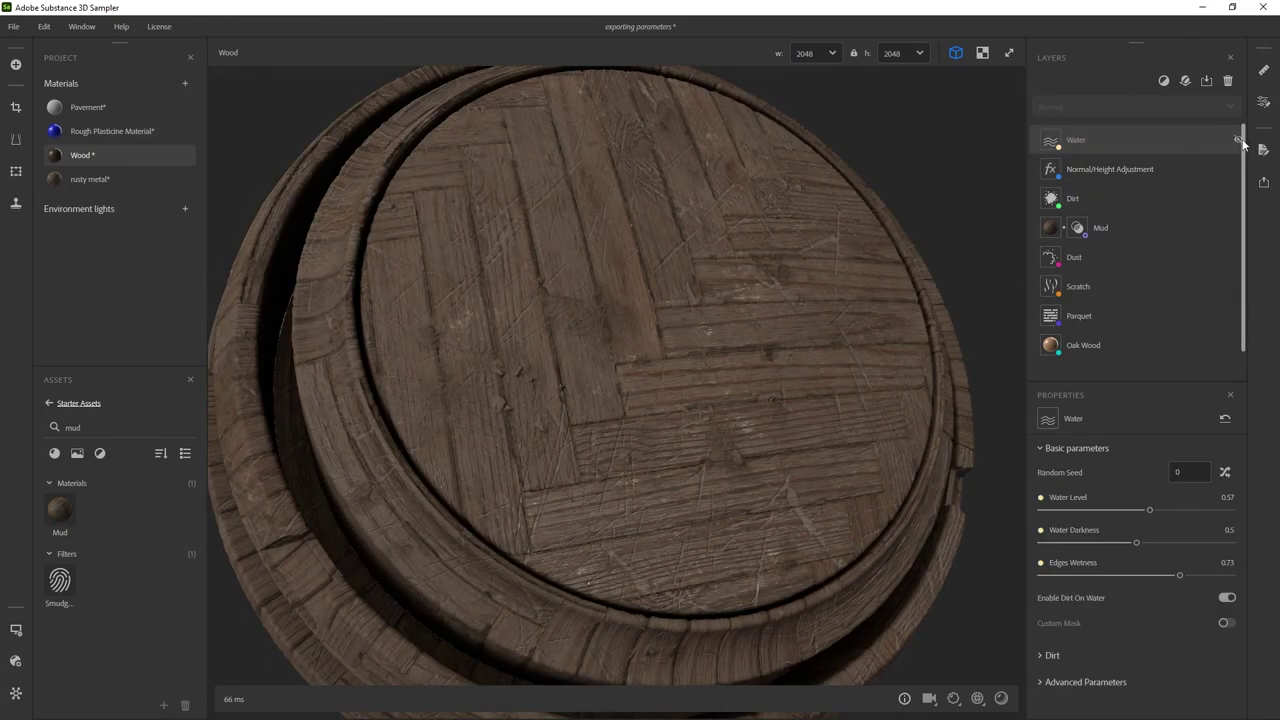
{"action": "left_click", "coordinate": [1238, 139]}
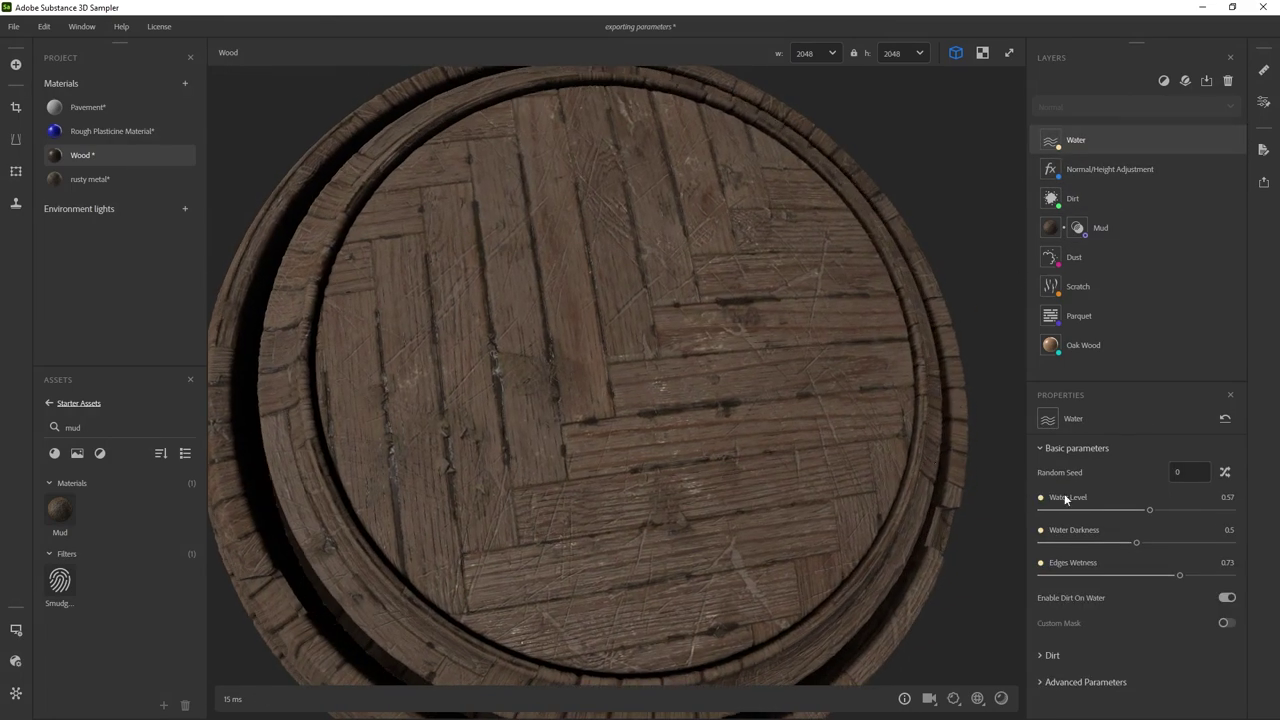
{"action": "mouse_move", "coordinate": [1149, 510]}
{"action": "left_mouse_down"}
{"action": "mouse_move", "coordinate": [1163, 511]}
{"action": "mouse_move", "coordinate": [1152, 511]}
{"action": "left_mouse_up"}
- Set the Parquet layer's Pattern Type to English
{"action": "left_click", "coordinate": [1078, 316]}
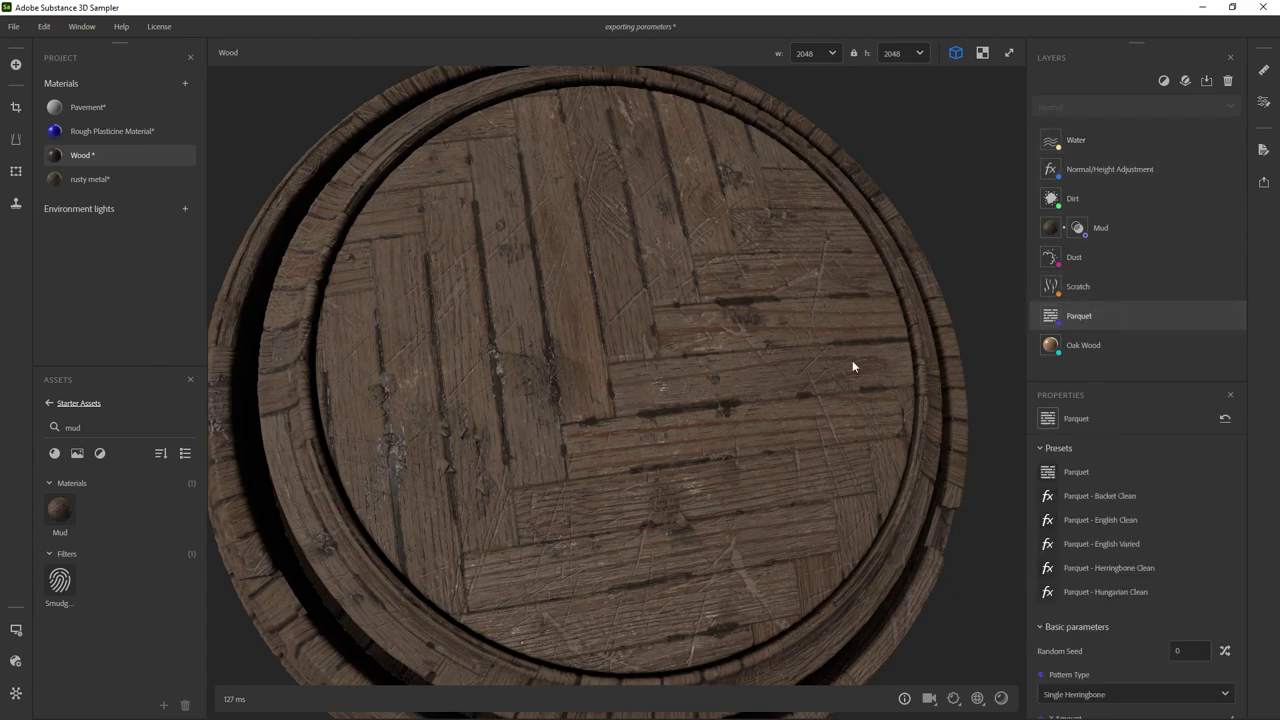
{"action": "left_click", "coordinate": [1105, 592]}
{"action": "left_click", "coordinate": [1130, 540]}
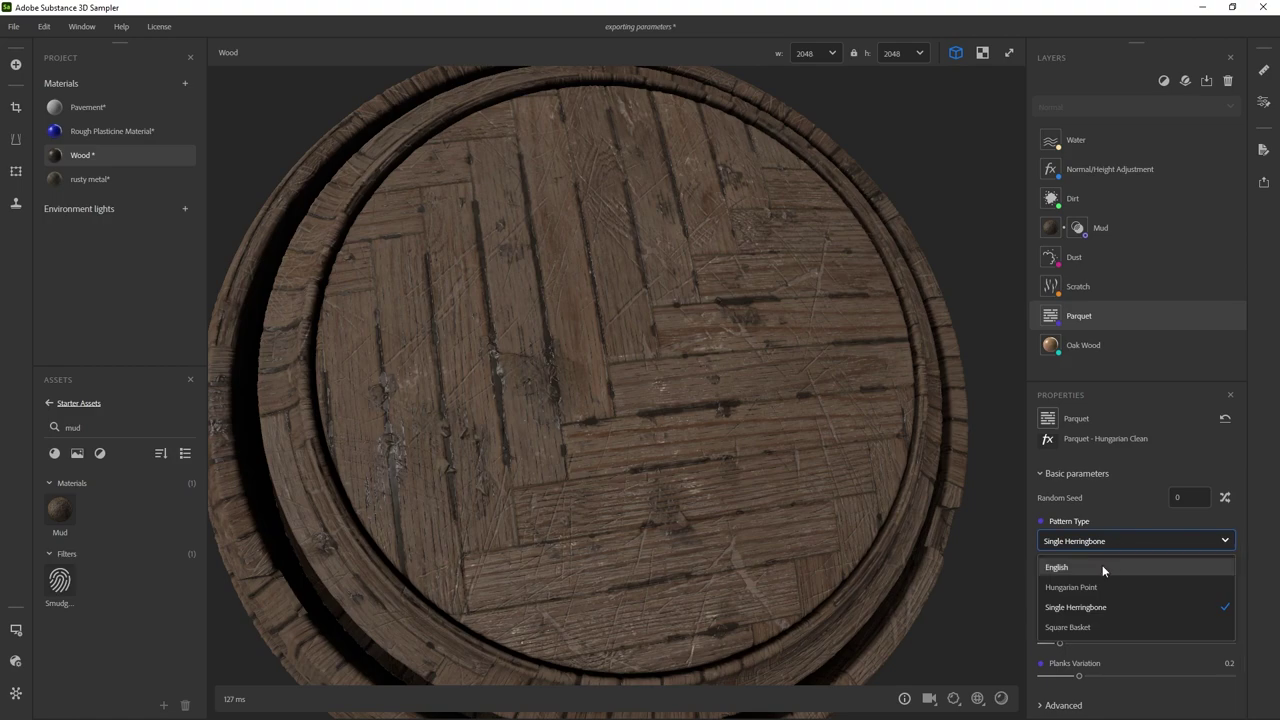
{"action": "left_click", "coordinate": [1102, 566]}
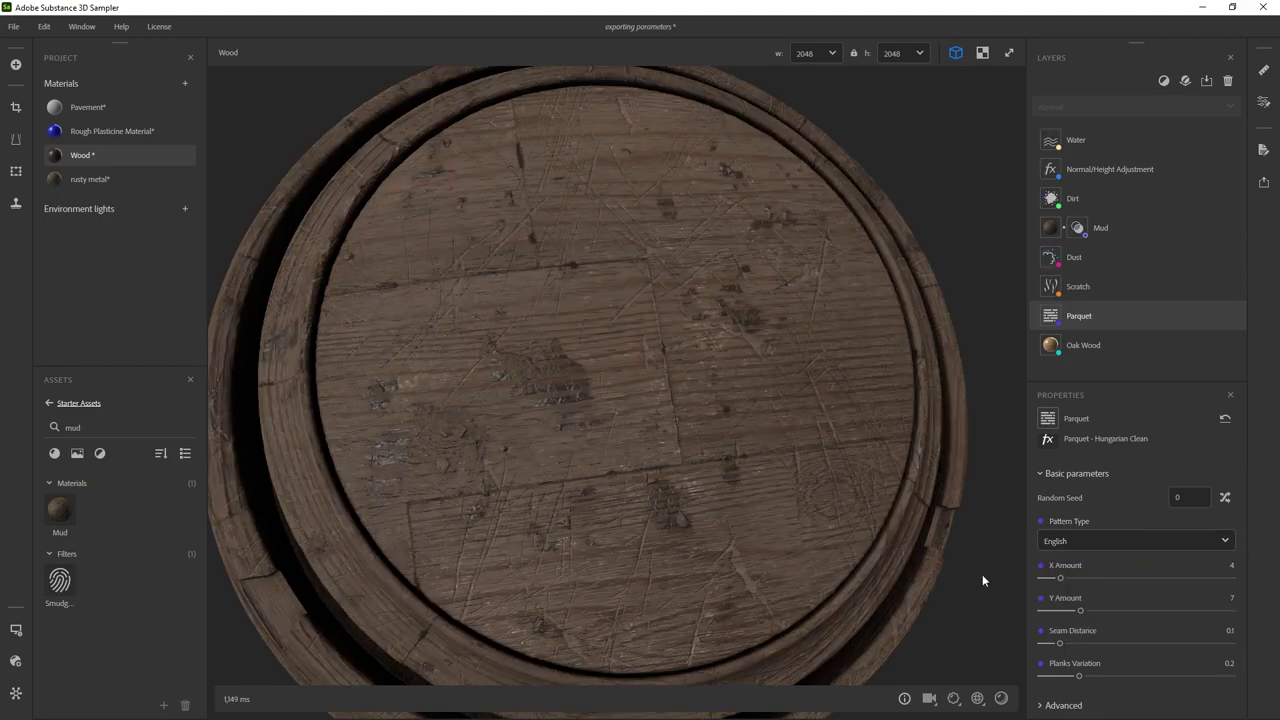
- Set the Parquet layer's X Amount to 3 and Y Amount to 20, and inspect the planks on the model
{"action": "left_click_drag", "start_coordinate": [1080, 612], "coordinate": [1152, 622]}
{"action": "left_click_drag", "start_coordinate": [1061, 579], "coordinate": [1054, 579]}
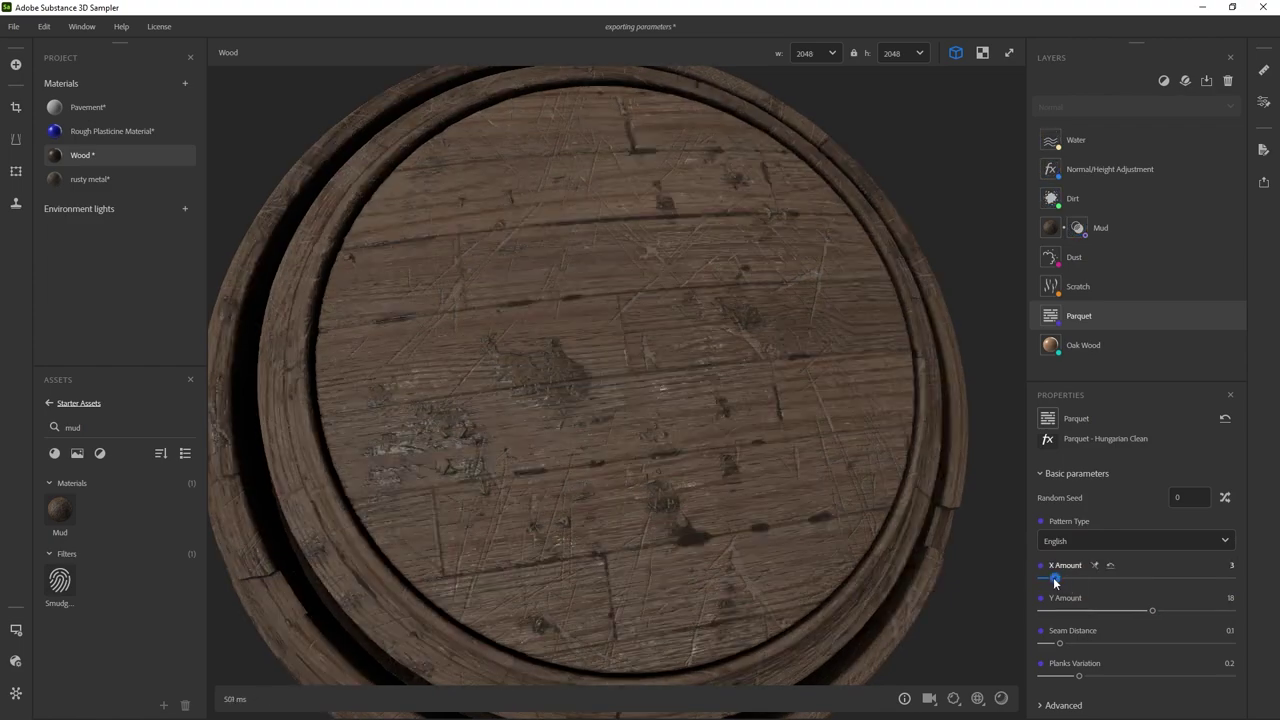
{"action": "mouse_move", "coordinate": [1148, 617]}
{"action": "left_mouse_down"}
{"action": "mouse_move", "coordinate": [1132, 612]}
{"action": "mouse_move", "coordinate": [1166, 617]}
{"action": "left_mouse_up"}
{"action": "left_click_drag", "start_coordinate": [960, 420], "coordinate": [1023, 244]}
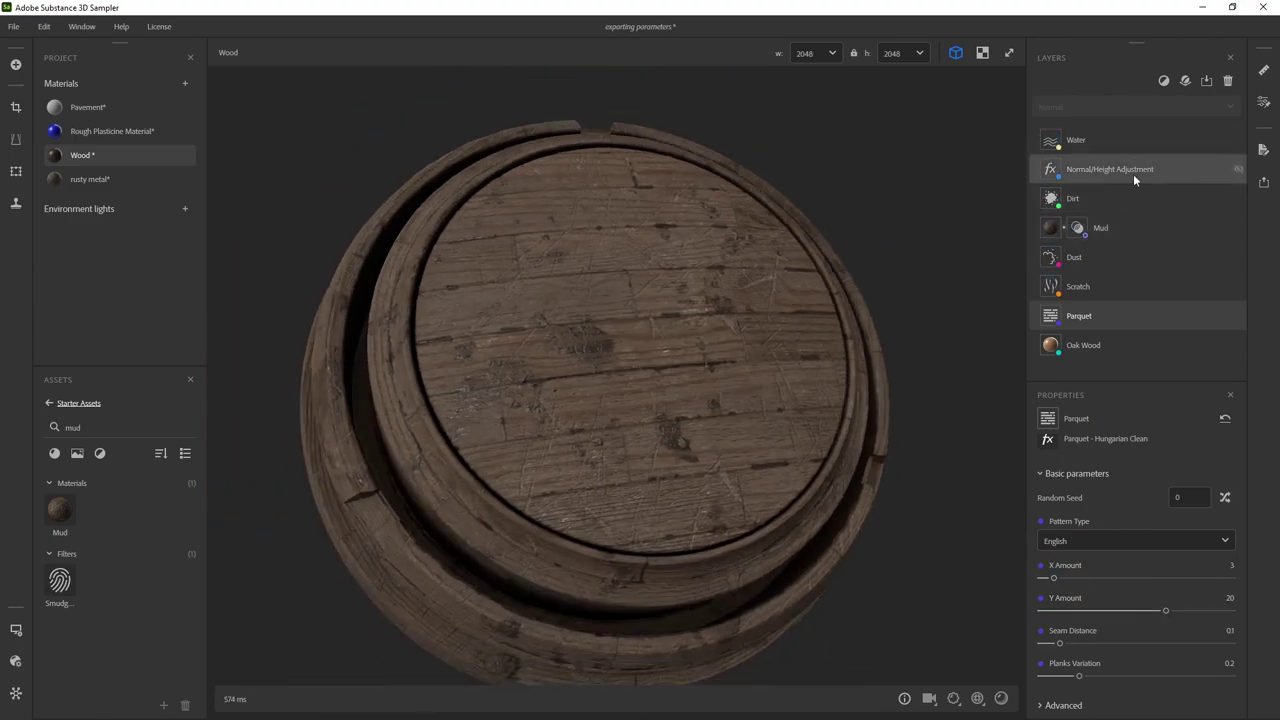
{"action": "left_click_drag", "start_coordinate": [807, 183], "coordinate": [820, 278]}
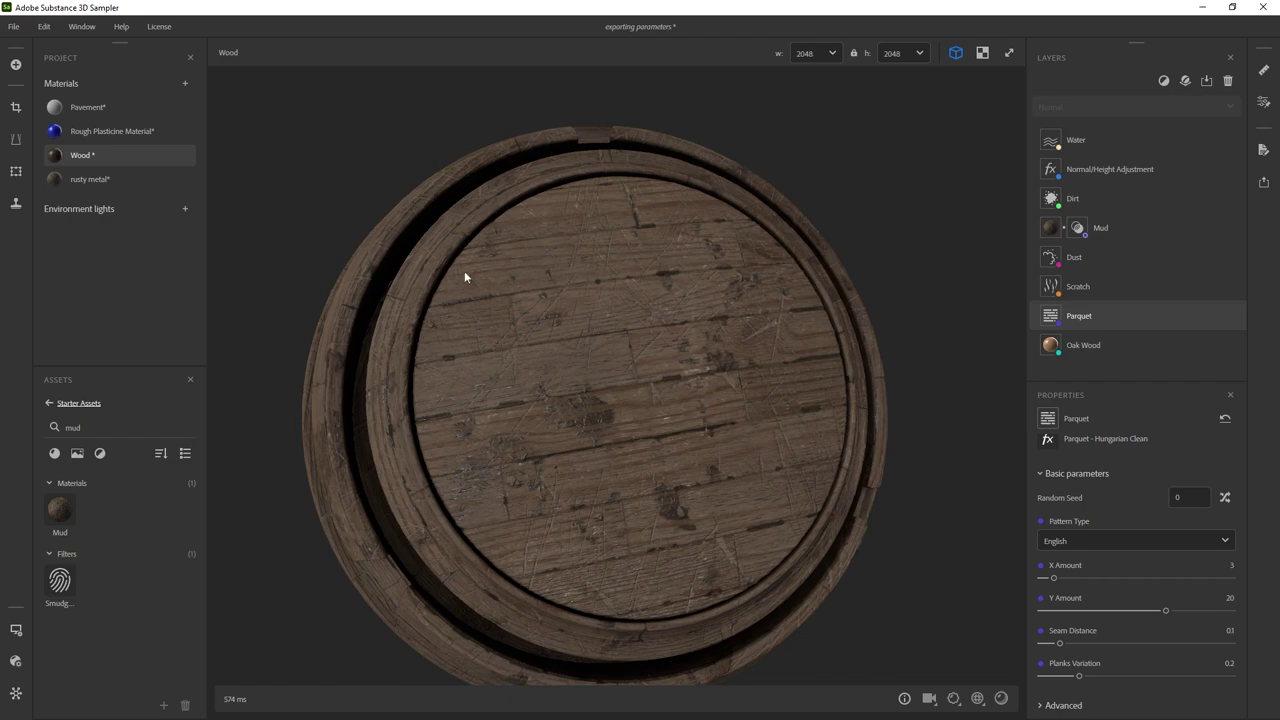
{"action": "left_click_drag", "start_coordinate": [733, 478], "coordinate": [723, 291]}
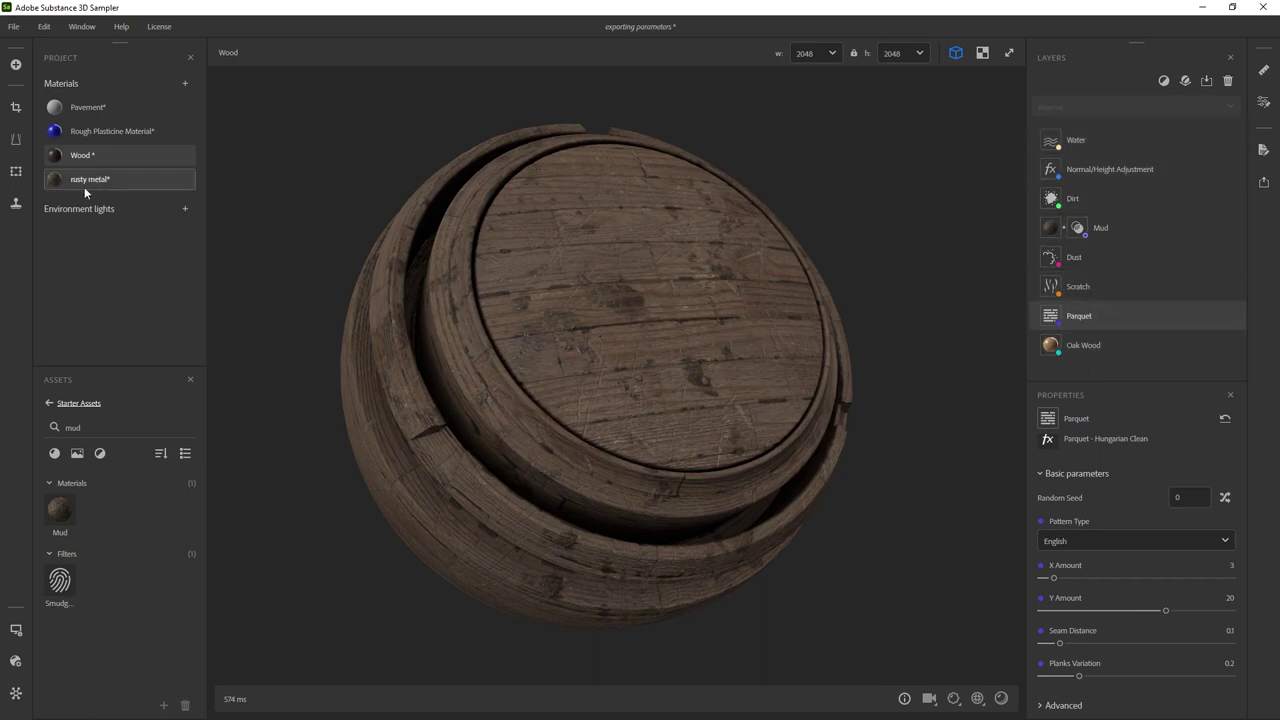
- Open the rusty metal material and hide its Rust, Dust and Scratch layers
{"action": "mouse_move", "coordinate": [83, 183]}
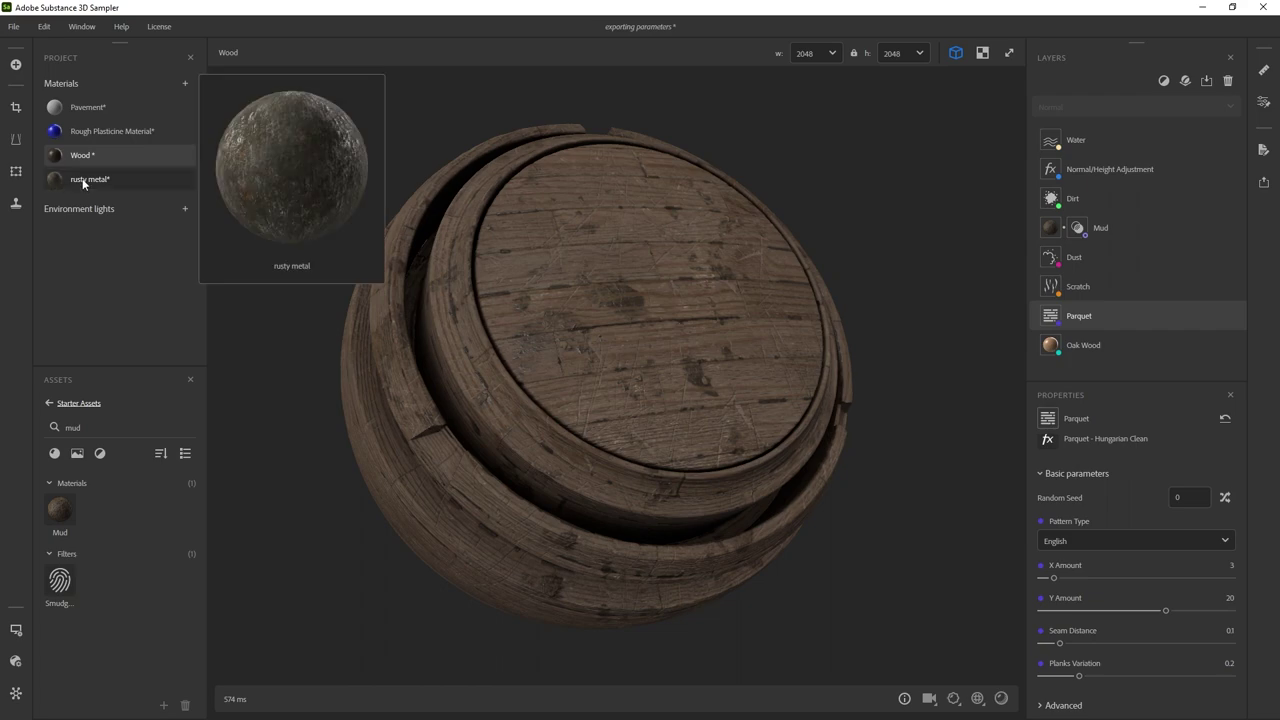
{"action": "left_click", "coordinate": [83, 181]}
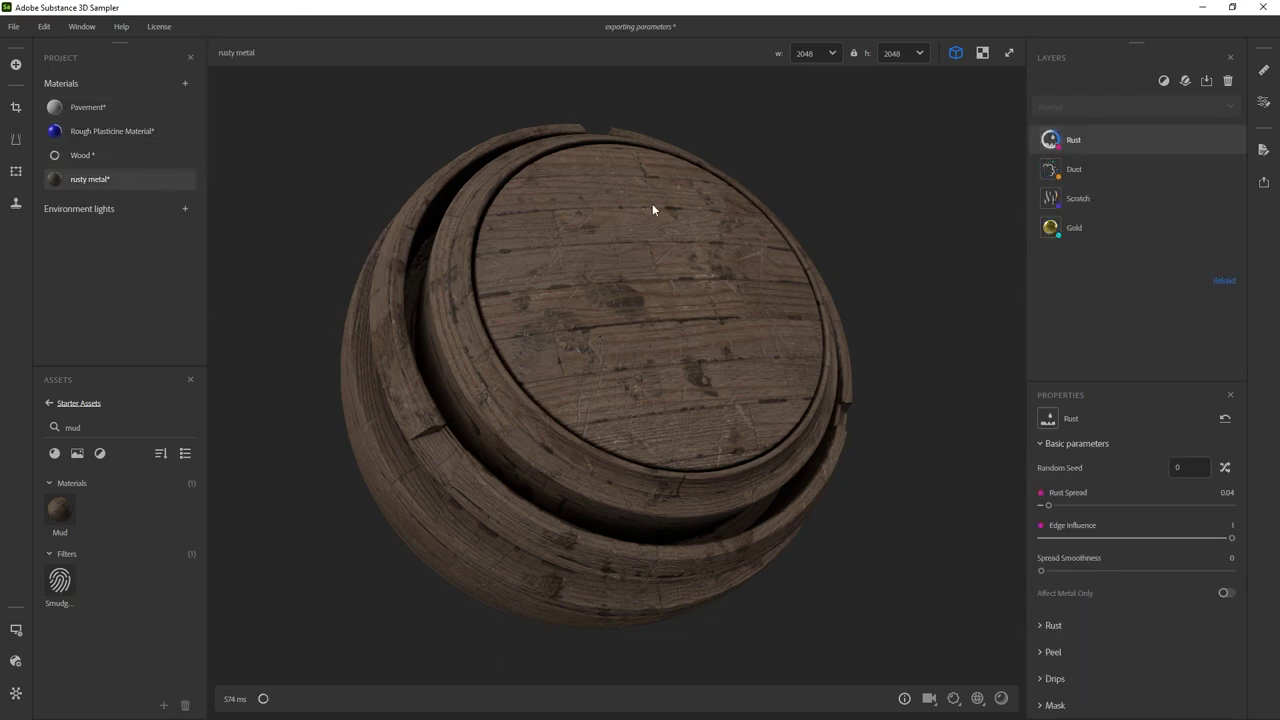
{"action": "left_click_drag", "start_coordinate": [654, 216], "coordinate": [690, 257]}
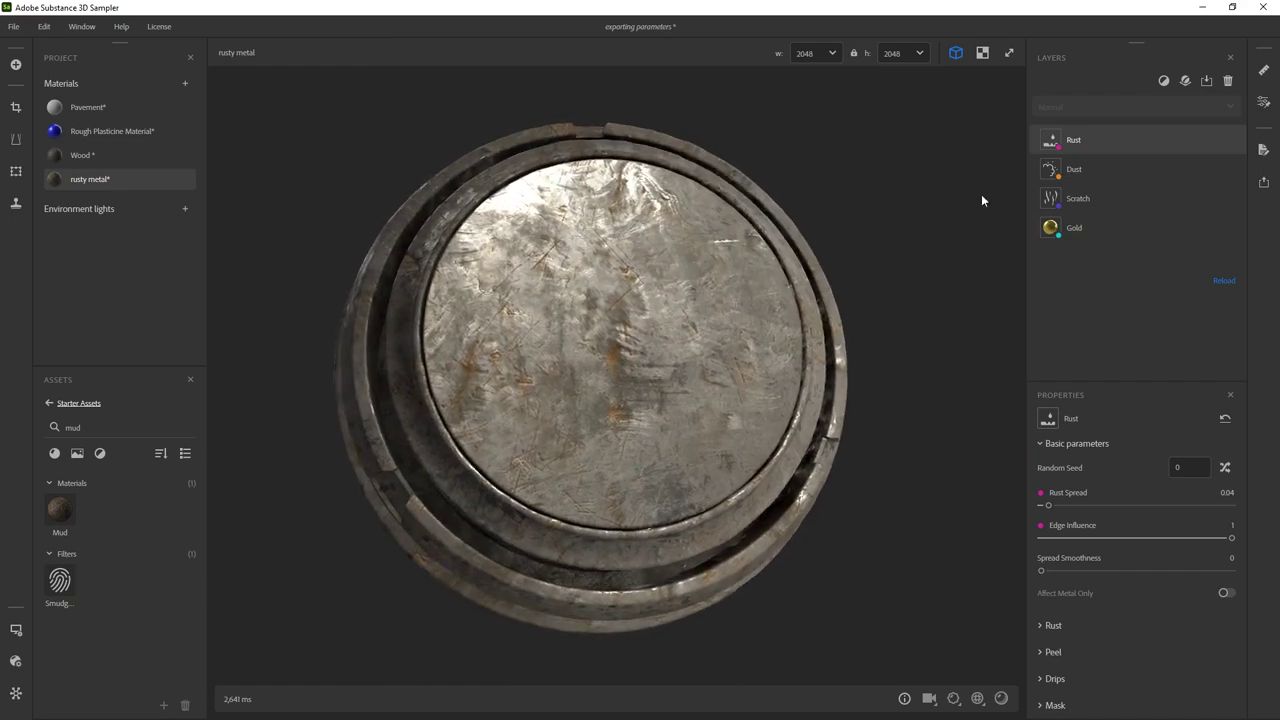
{"action": "left_click", "coordinate": [1238, 168]}
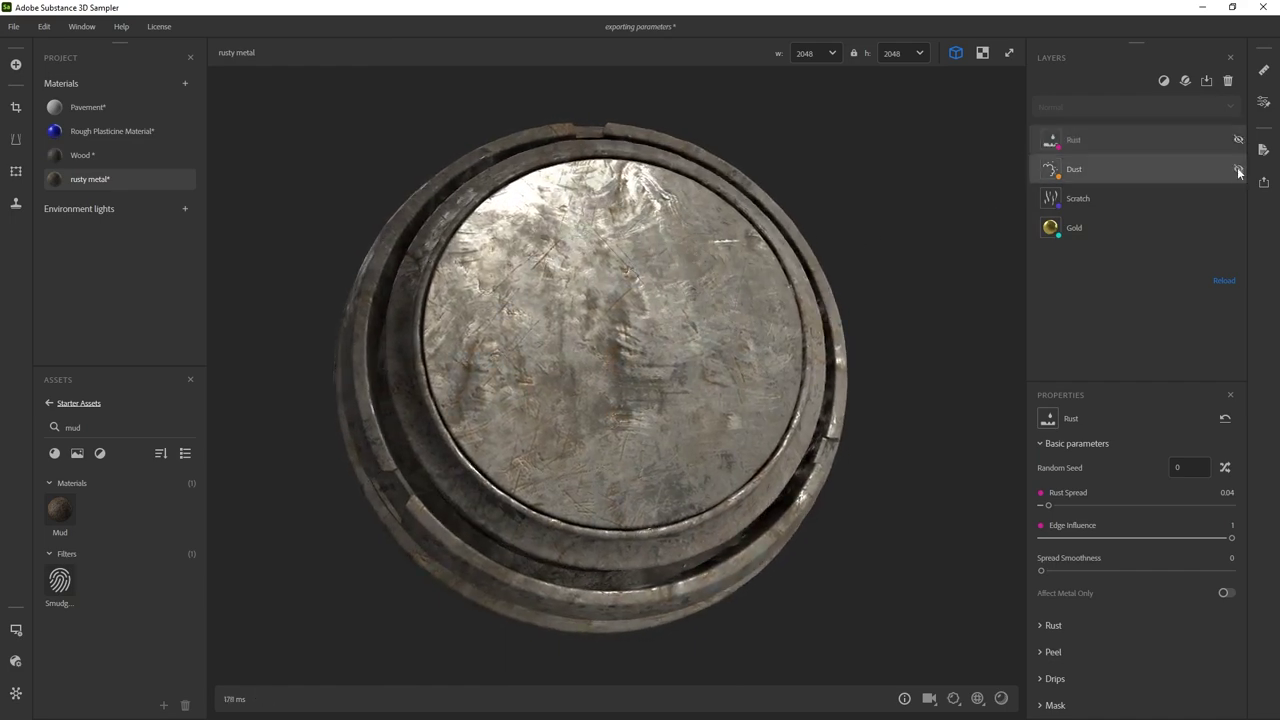
{"action": "left_click", "coordinate": [1238, 197]}
- Search the starter assets for gold, and examine the Gold layer's presets and parameters
{"action": "left_click", "coordinate": [1120, 230]}
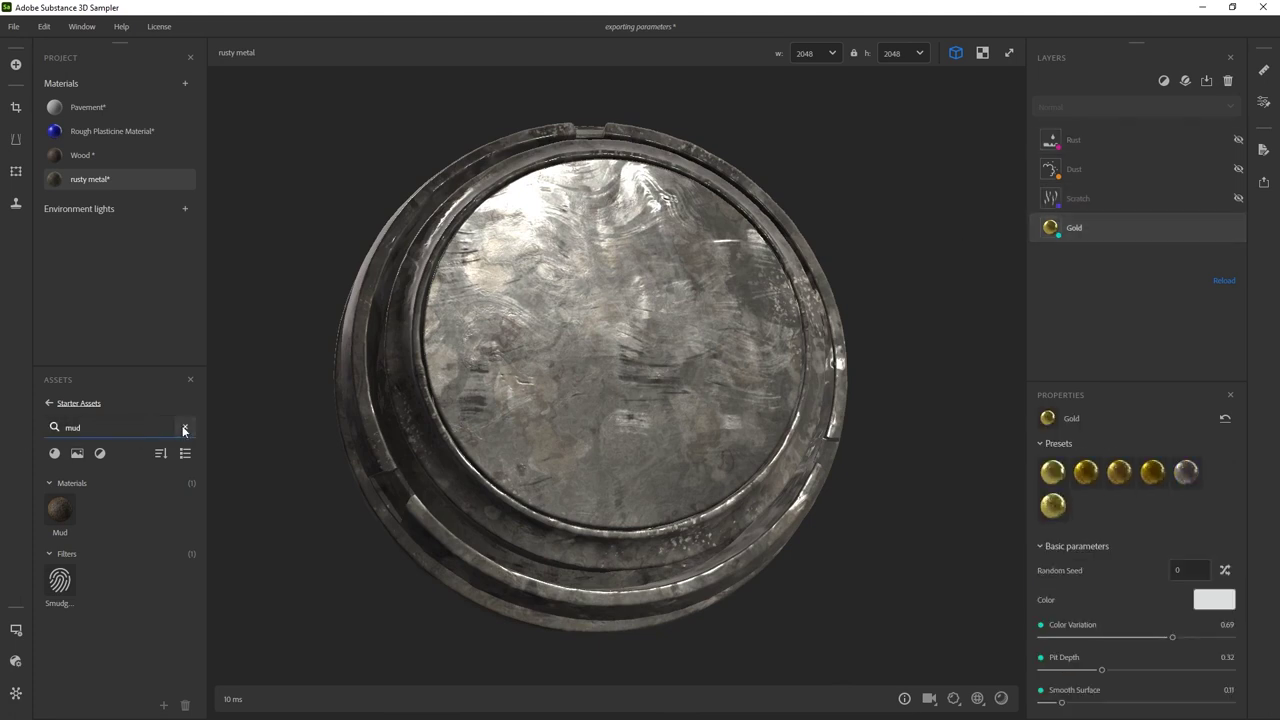
{"action": "left_click", "coordinate": [184, 427]}
{"action": "type", "text": "gold"}
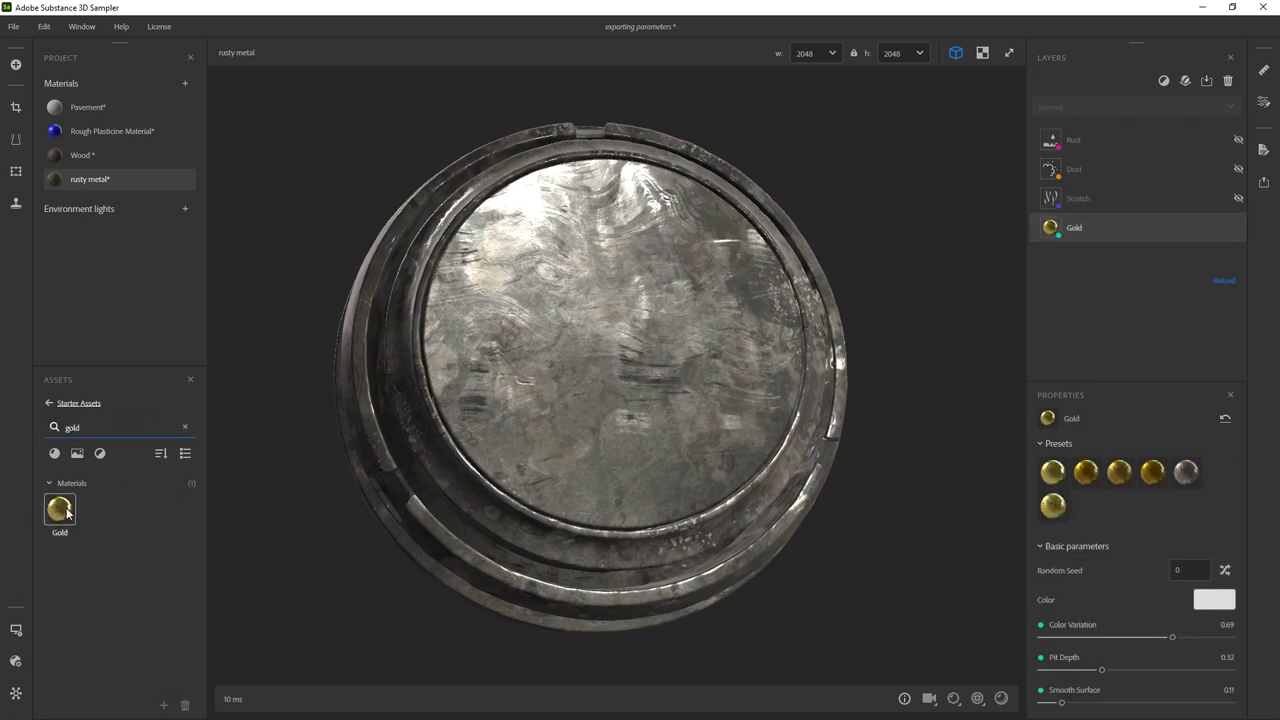
{"action": "left_click", "coordinate": [59, 512]}
{"action": "left_click", "coordinate": [1185, 473]}
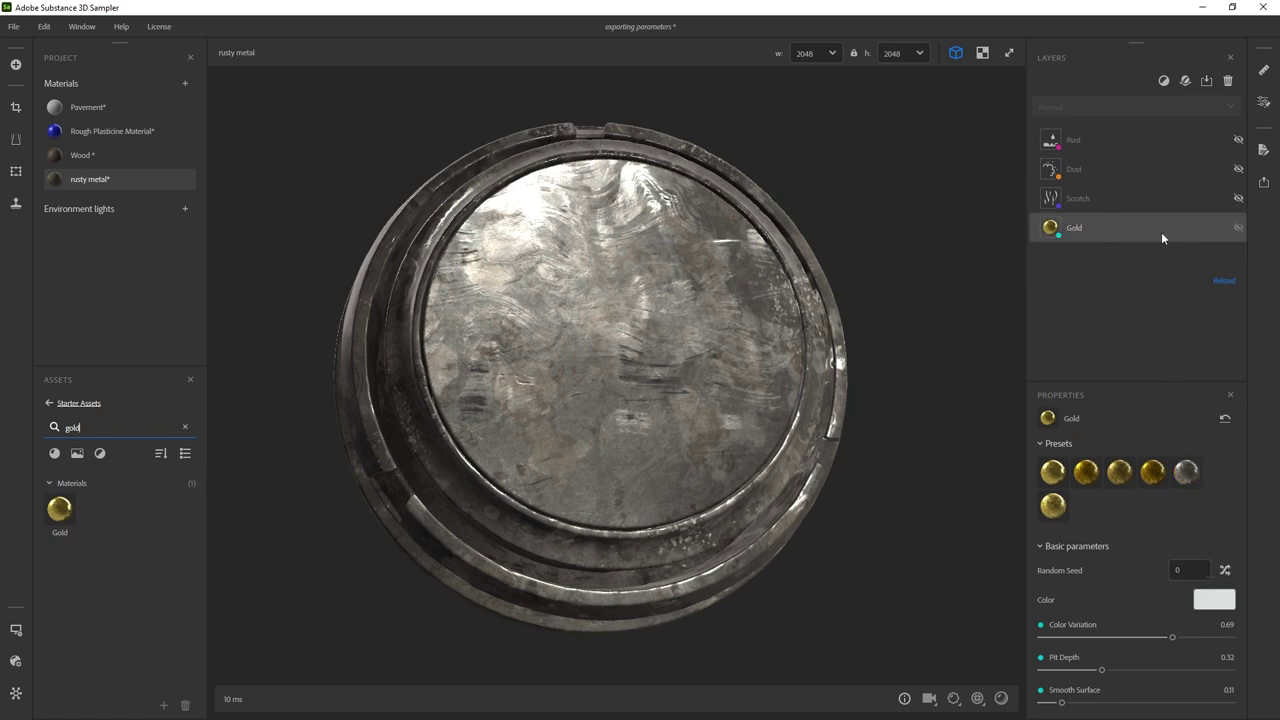
{"action": "scroll", "coordinate": [1127, 534], "scroll_direction": "down", "scroll_amount": 5}
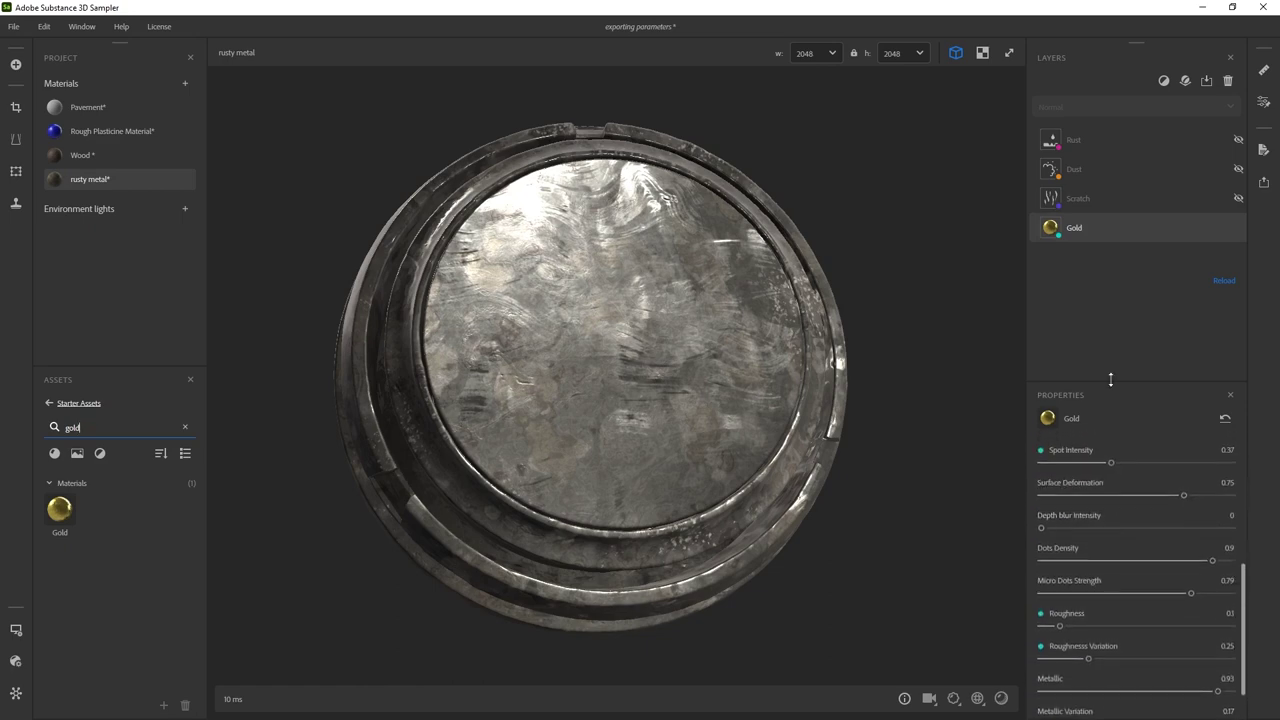
{"action": "left_click_drag", "start_coordinate": [1110, 379], "coordinate": [1115, 198]}
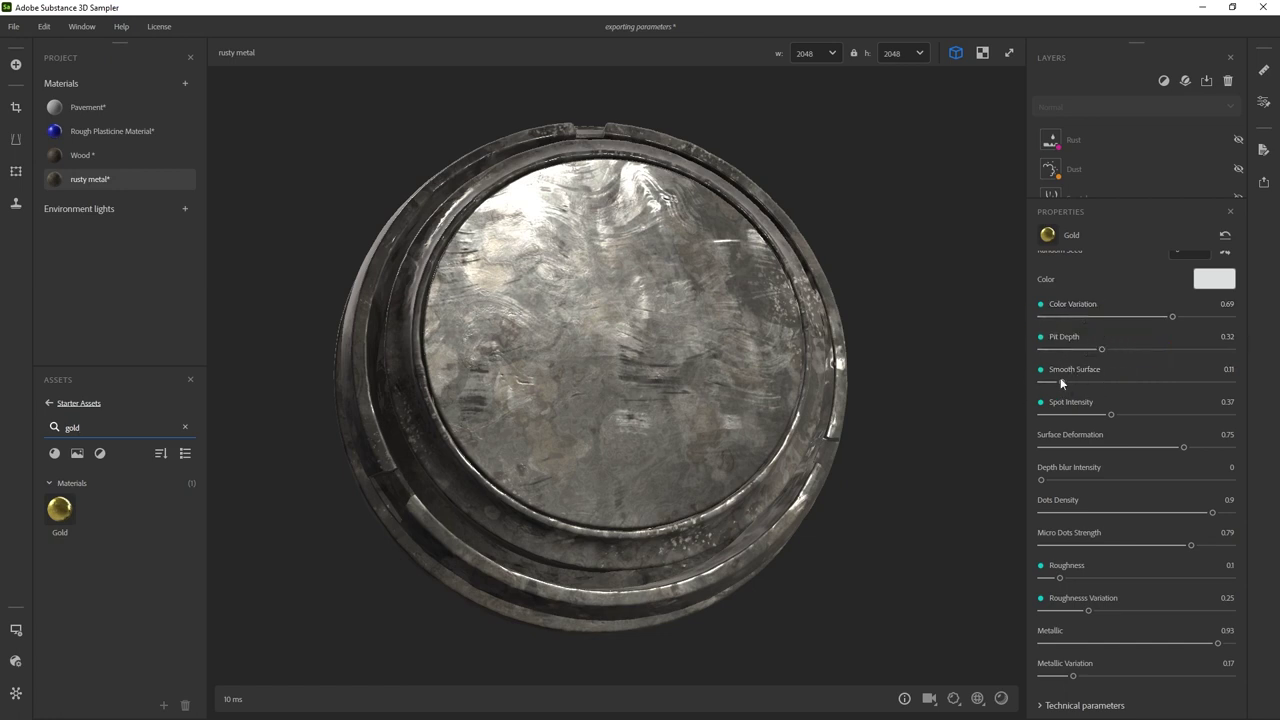
{"action": "left_click_drag", "start_coordinate": [1120, 205], "coordinate": [1120, 375]}
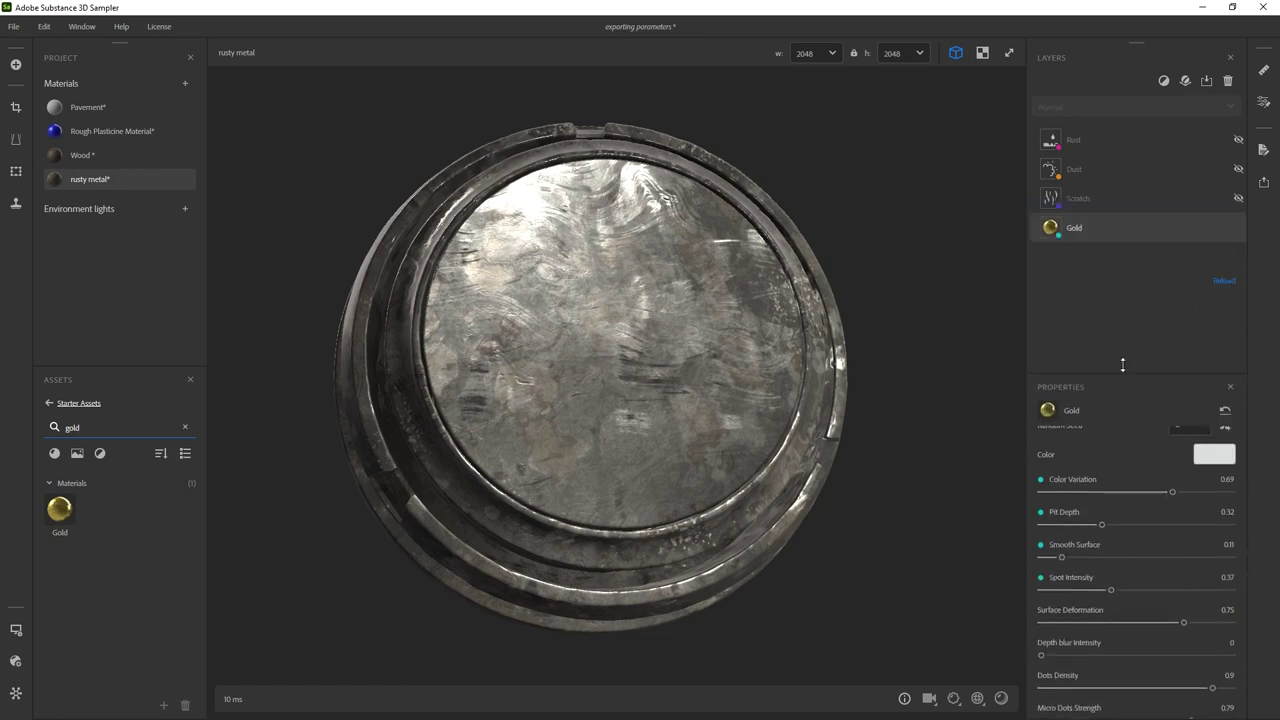
- Show the Scratch and Dust layers, and set the Dust layer's Dust Roughness to 1.4 and Density to 0.49
{"action": "left_click", "coordinate": [1238, 198]}
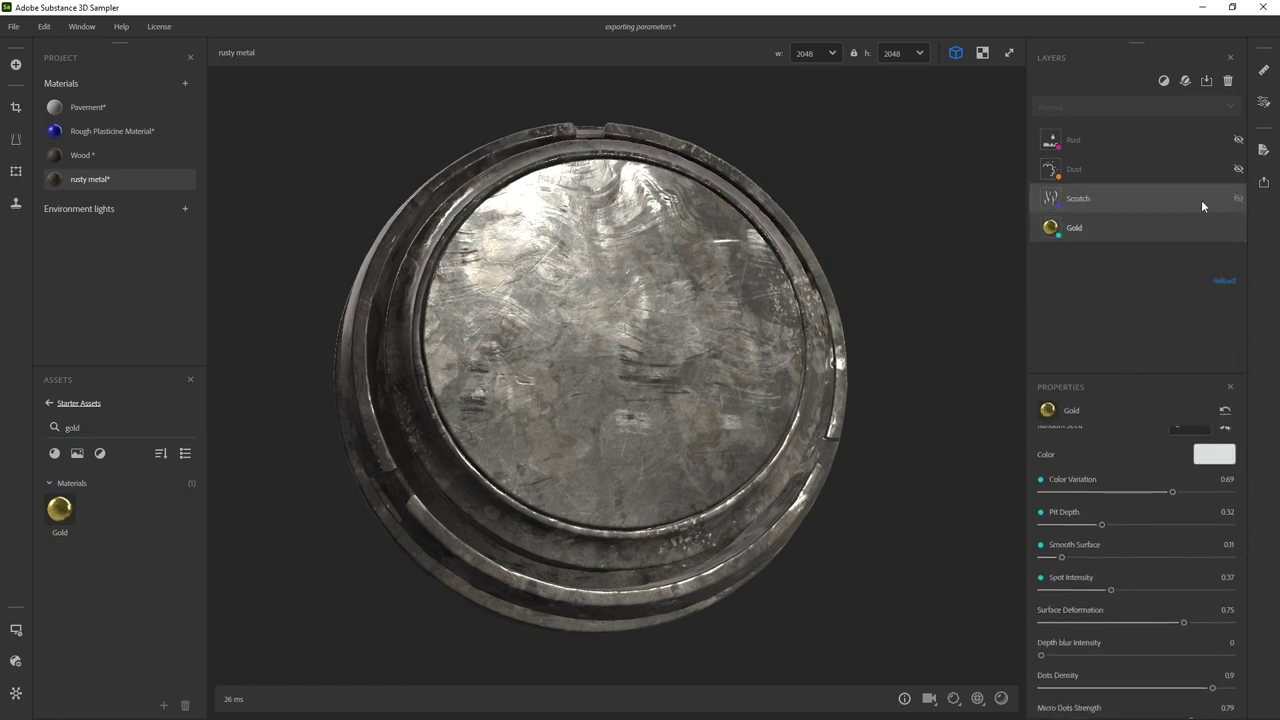
{"action": "left_click", "coordinate": [1238, 170]}
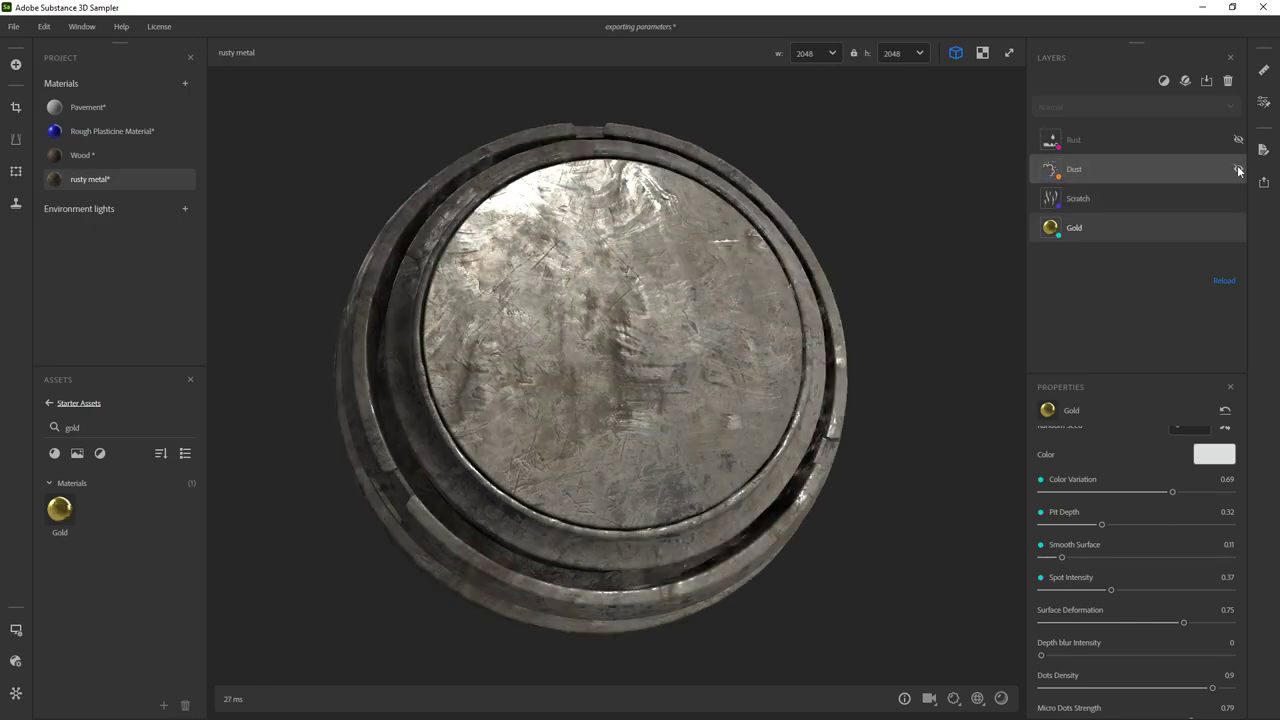
{"action": "left_click", "coordinate": [1113, 170]}
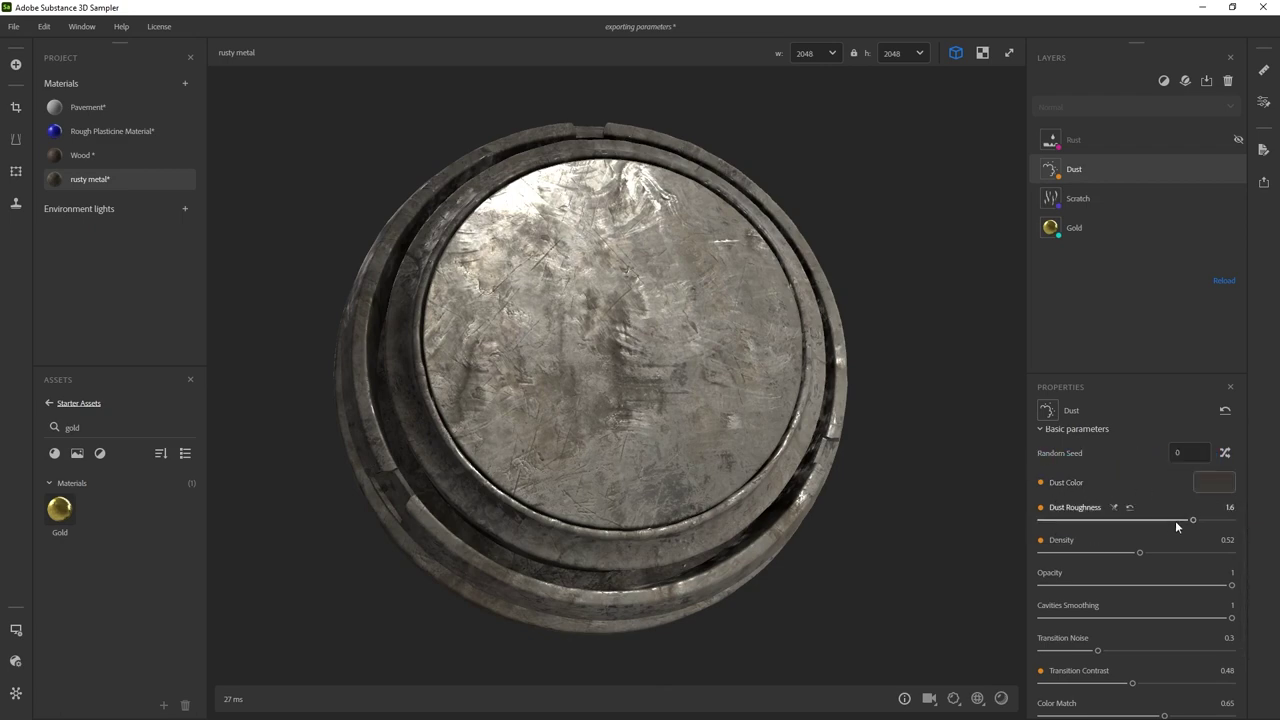
{"action": "left_click_drag", "start_coordinate": [1192, 520], "coordinate": [1132, 555]}
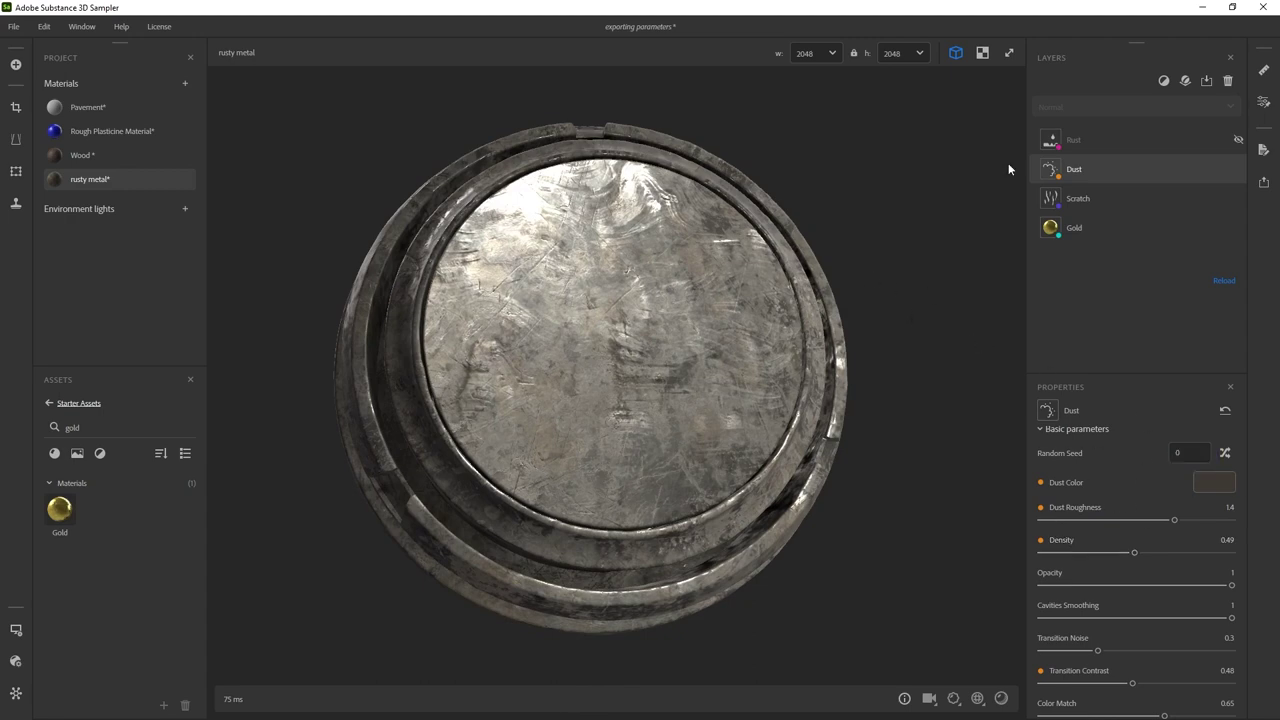
- Select and show the Rust layer, and look up the Rust filter among the available filters
{"action": "left_click", "coordinate": [1120, 141]}
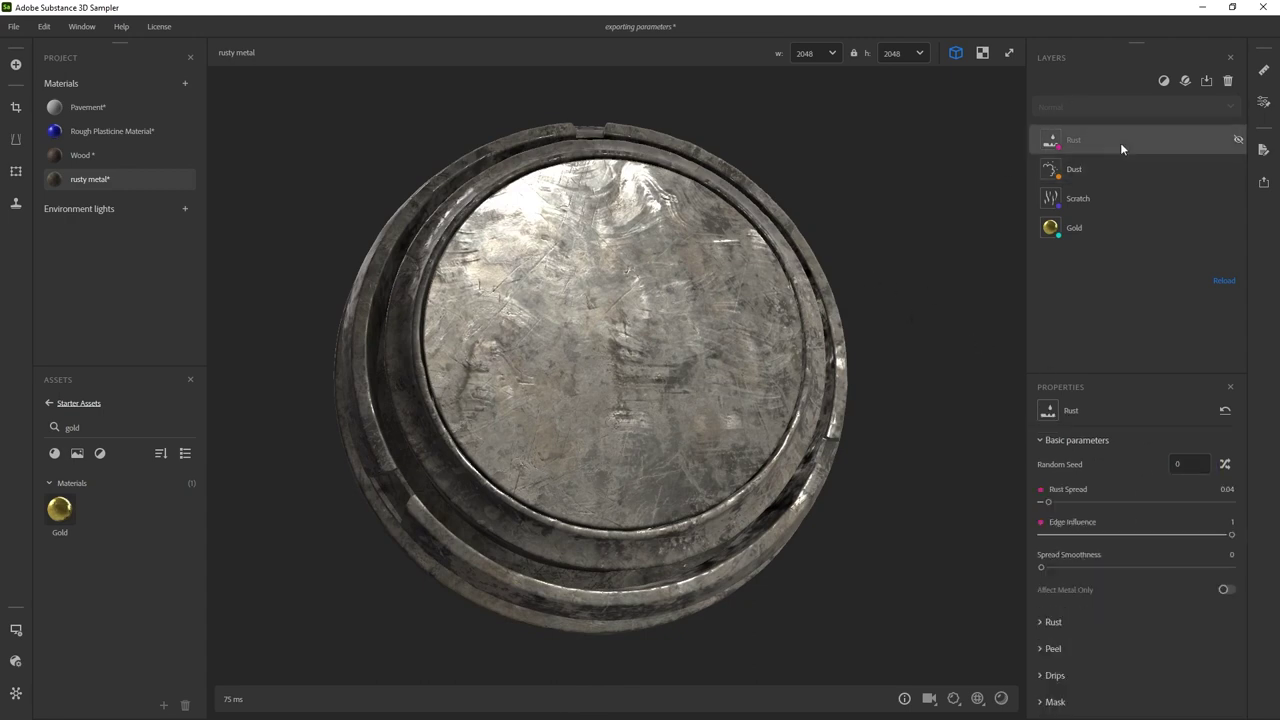
{"action": "left_click", "coordinate": [1237, 140]}
{"action": "left_click", "coordinate": [1164, 82]}
{"action": "type", "text": "rus"}
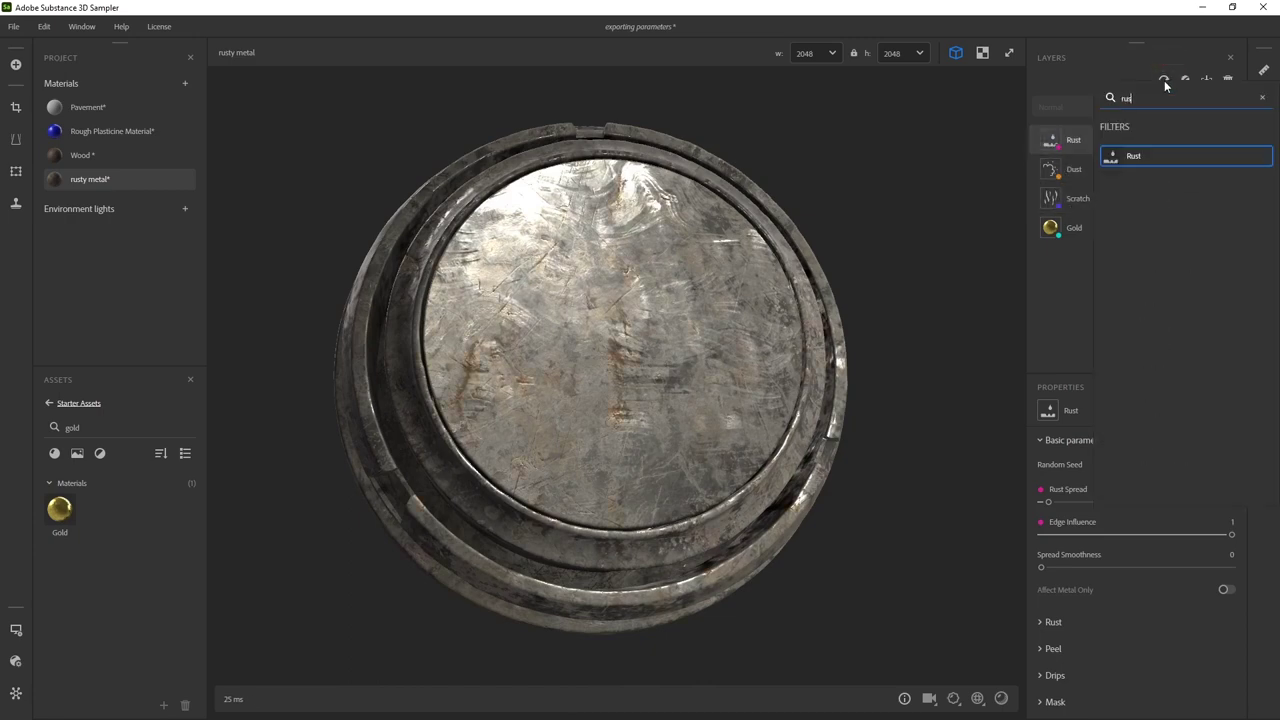
{"action": "left_click", "coordinate": [1135, 158]}
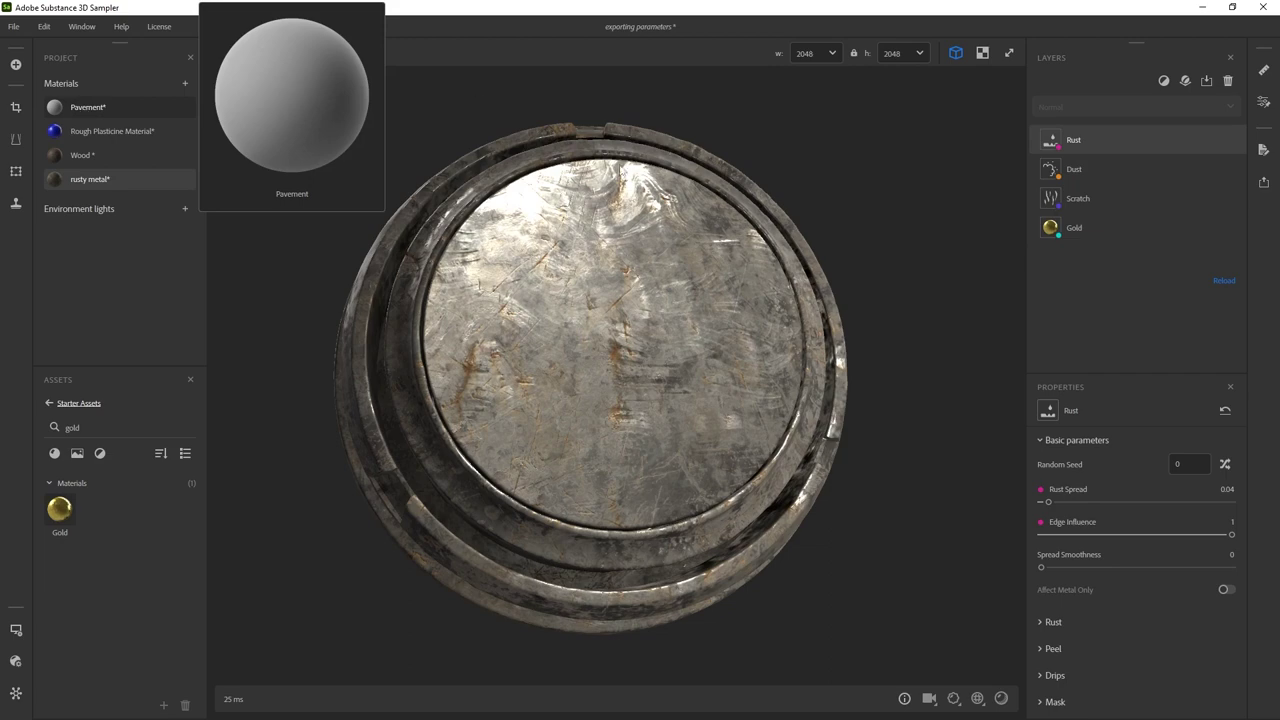
- Open the Pavement material, and switch to Photoshop to view the Unsplash texture image
{"action": "left_click", "coordinate": [84, 106]}
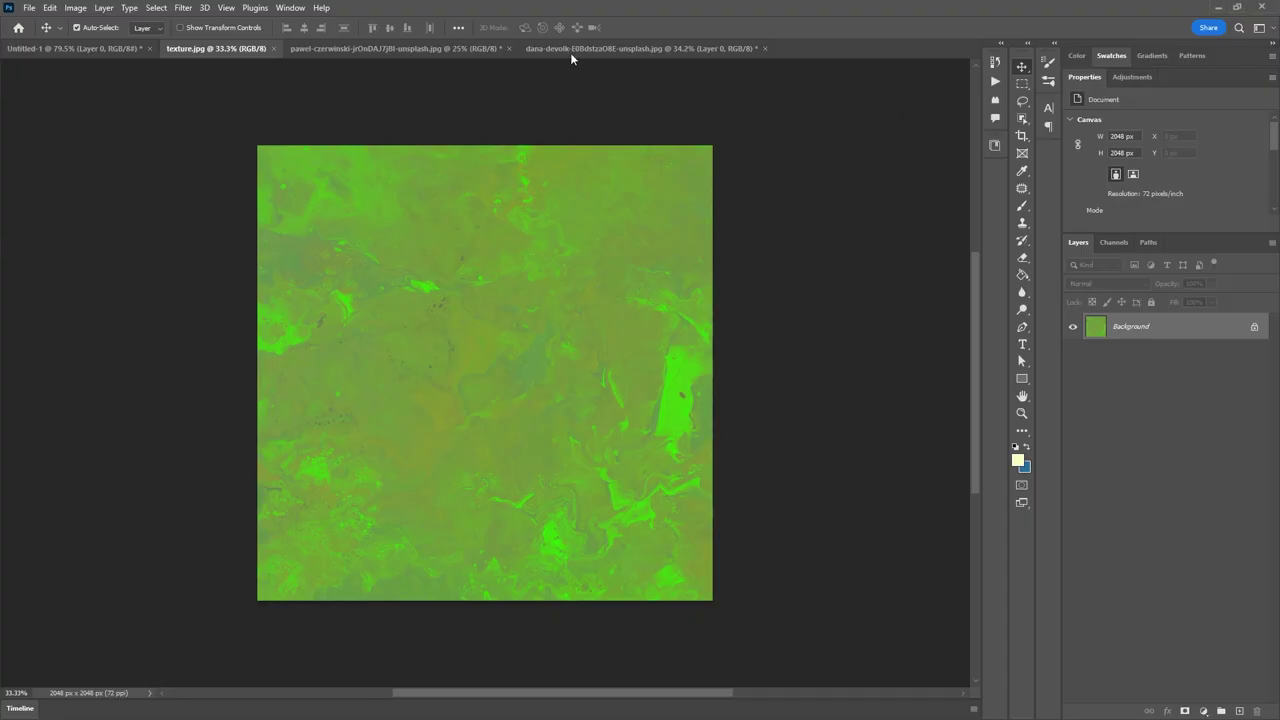
{"action": "left_click", "coordinate": [578, 50]}
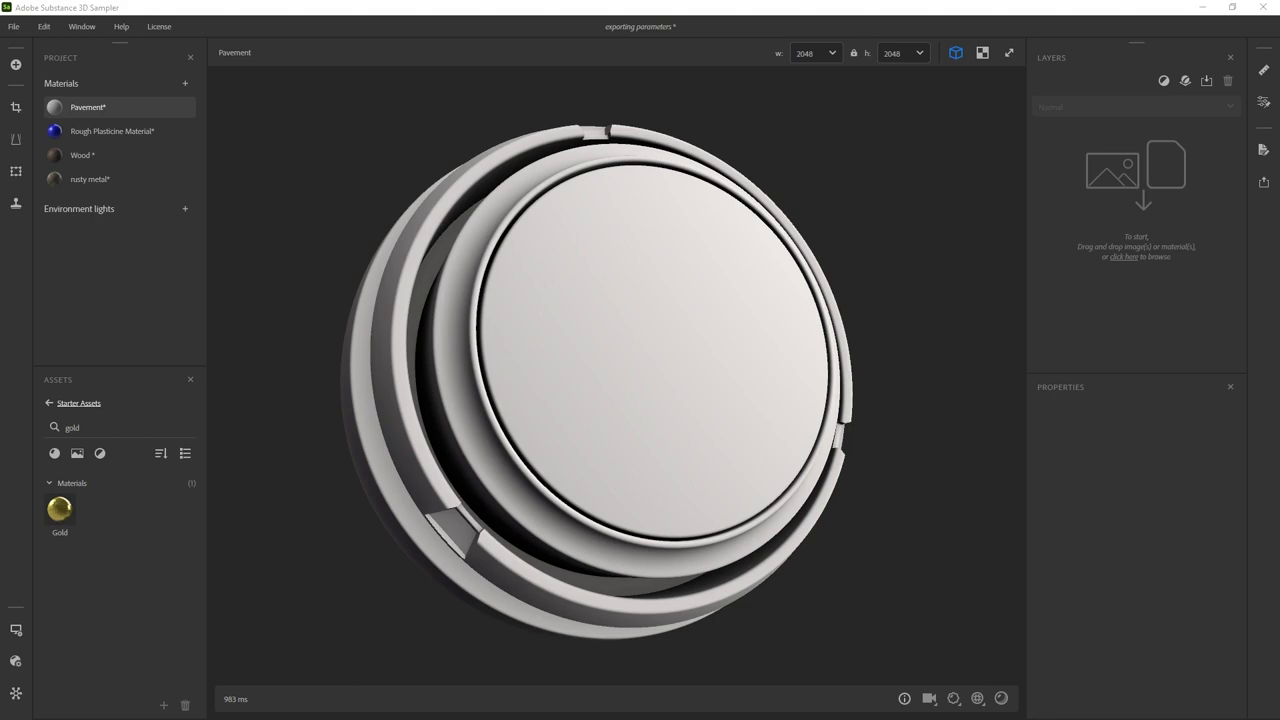
- Import the Unsplash image into the Pavement material in Substance 3D Sampler using Image to material (AI Powered) with a base material
{"action": "left_click_drag", "start_coordinate": [1279, 258], "coordinate": [610, 347]}
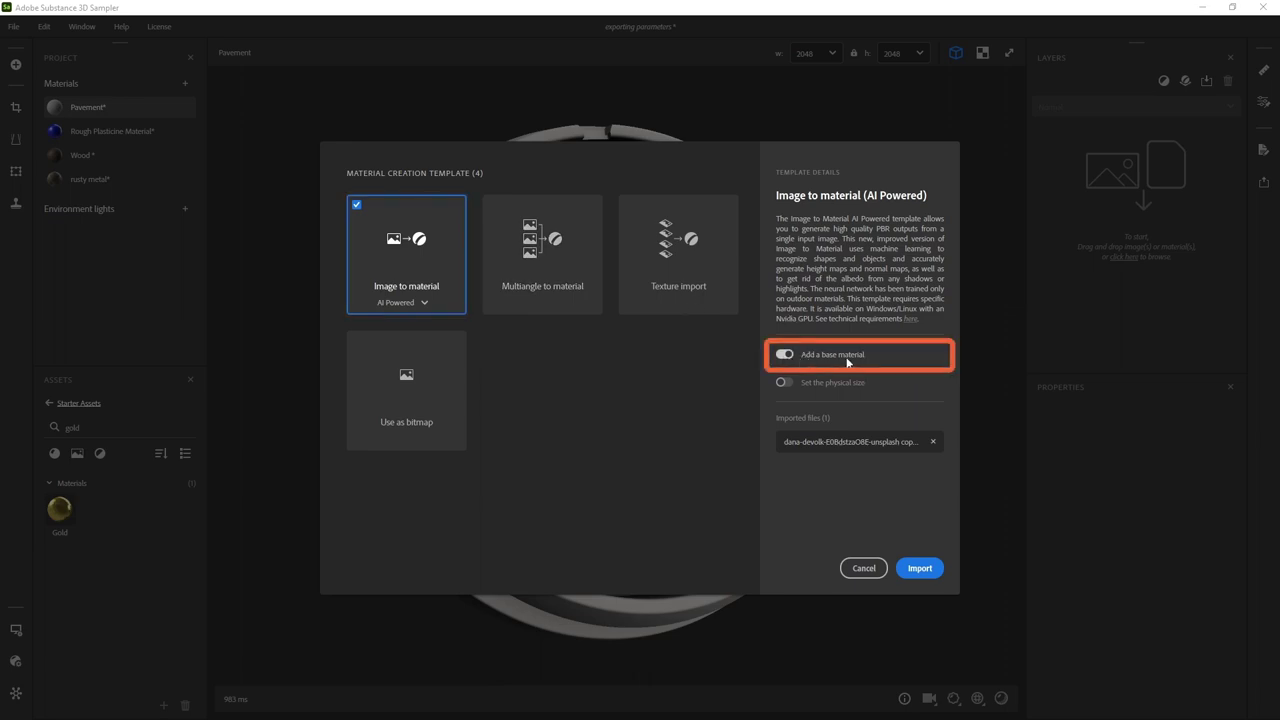
{"action": "left_click", "coordinate": [920, 568]}
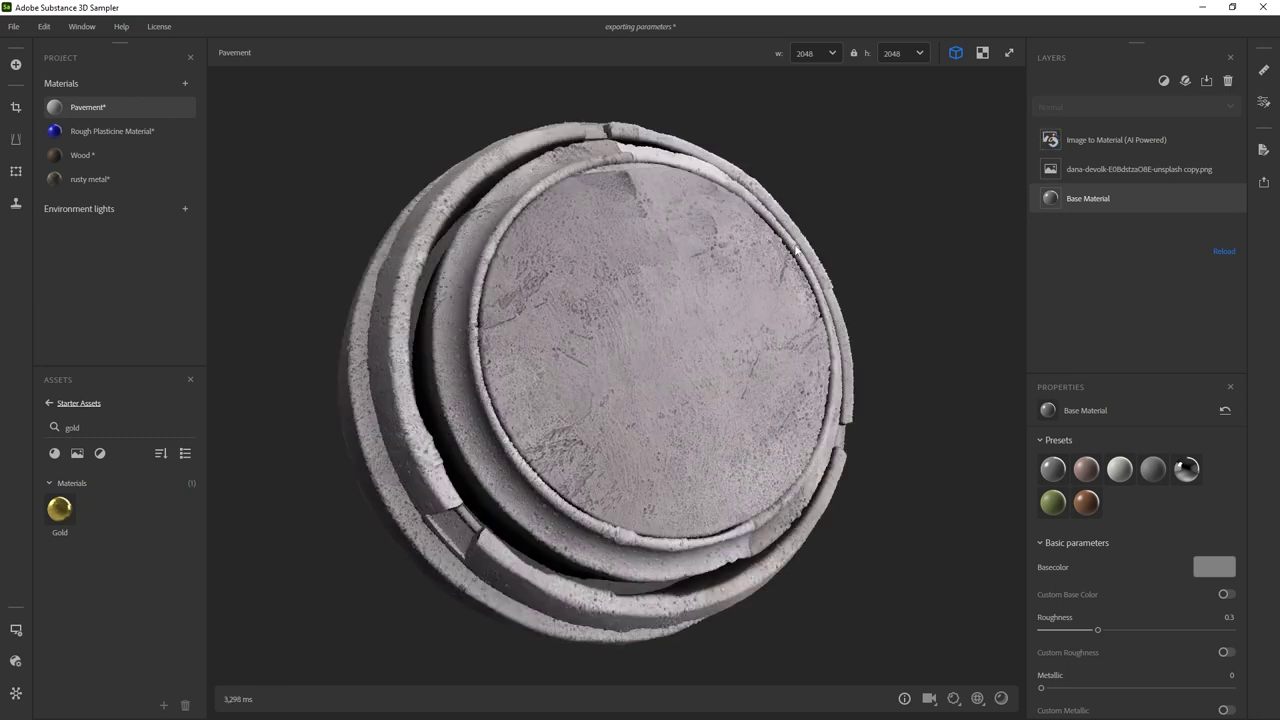
{"action": "left_click_drag", "start_coordinate": [704, 286], "coordinate": [748, 289]}
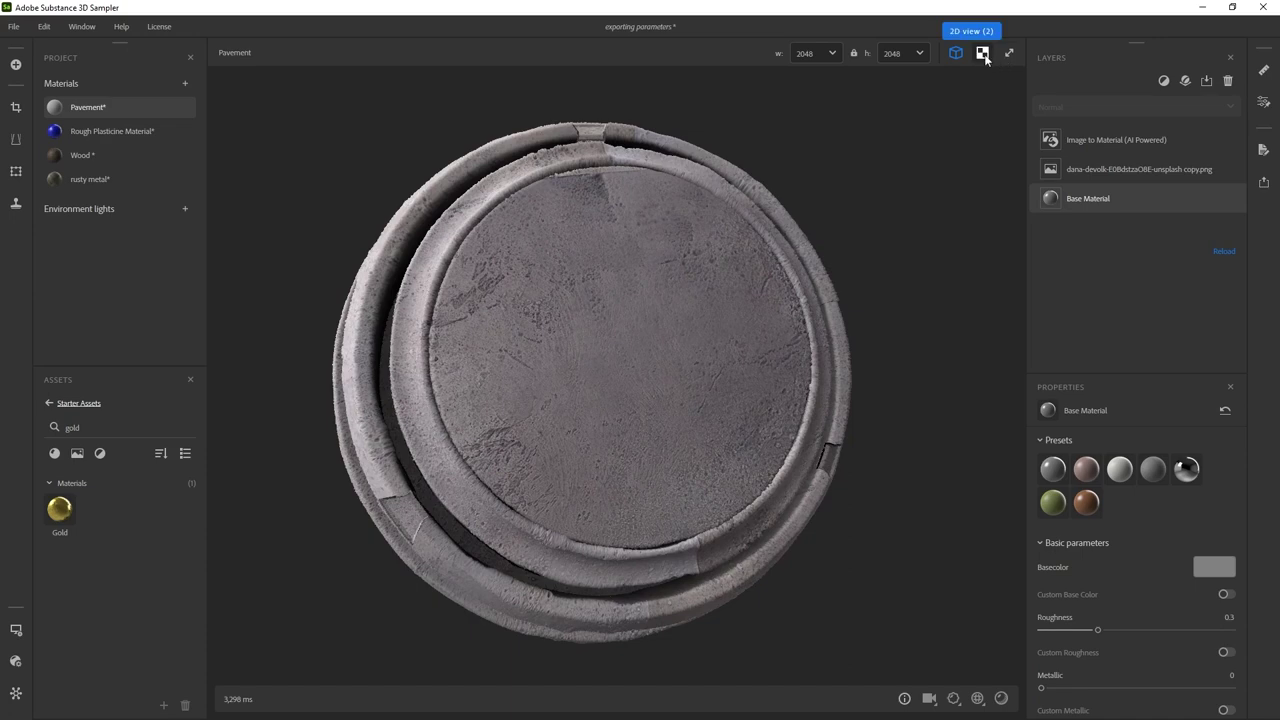
- Show the 2D view beside the 3D view and examine the pavement's Base Color, Normal and Roughness outputs
{"action": "left_click", "coordinate": [983, 54]}
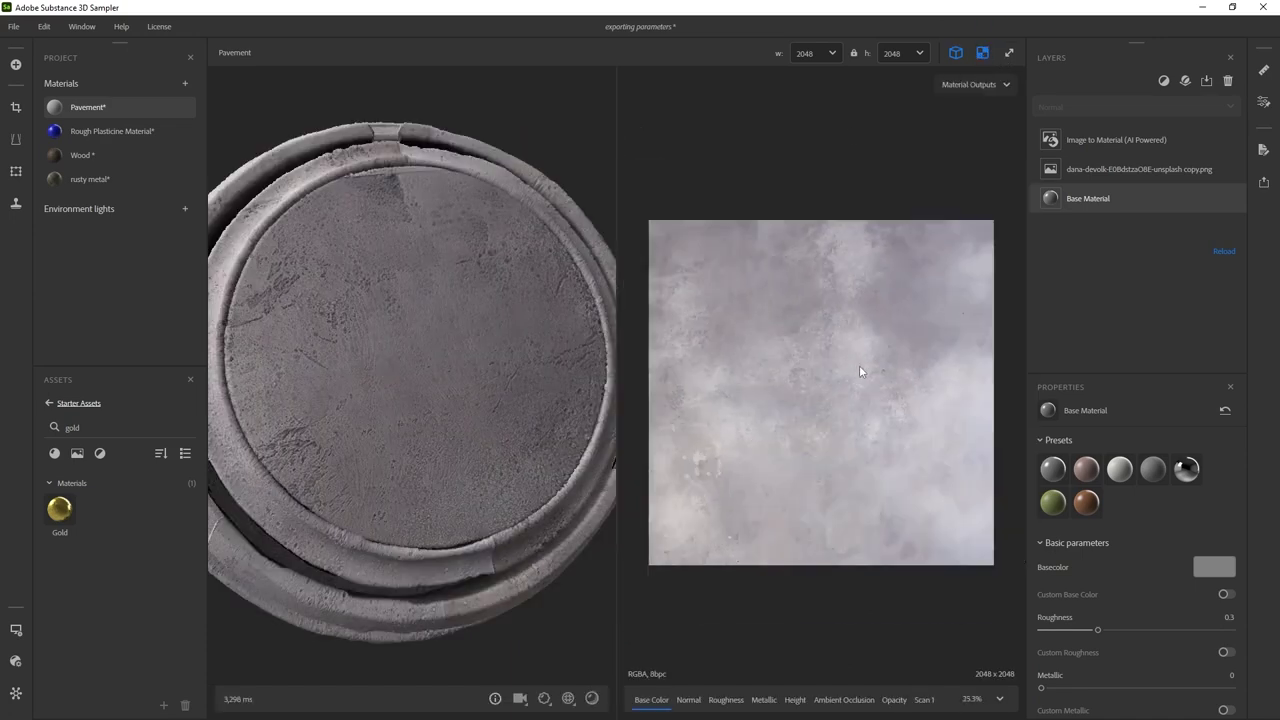
{"action": "scroll", "coordinate": [731, 358], "scroll_direction": "up", "scroll_amount": 2}
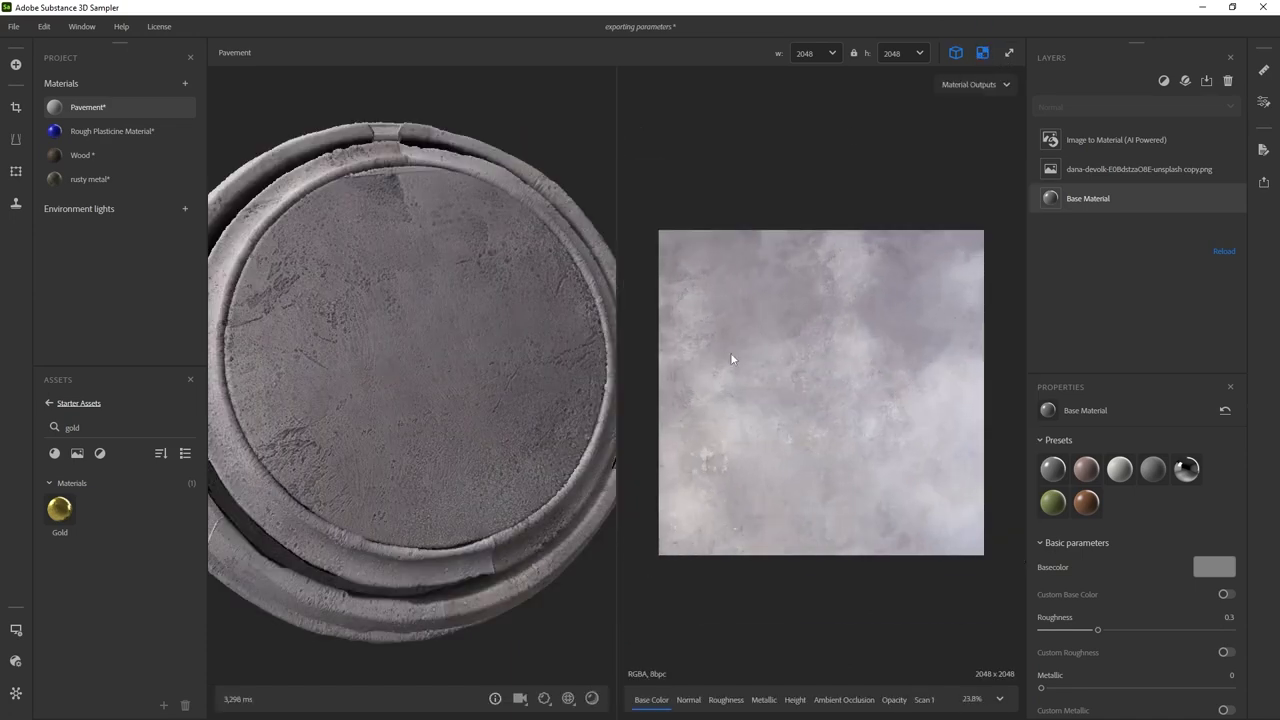
{"action": "left_click", "coordinate": [687, 700]}
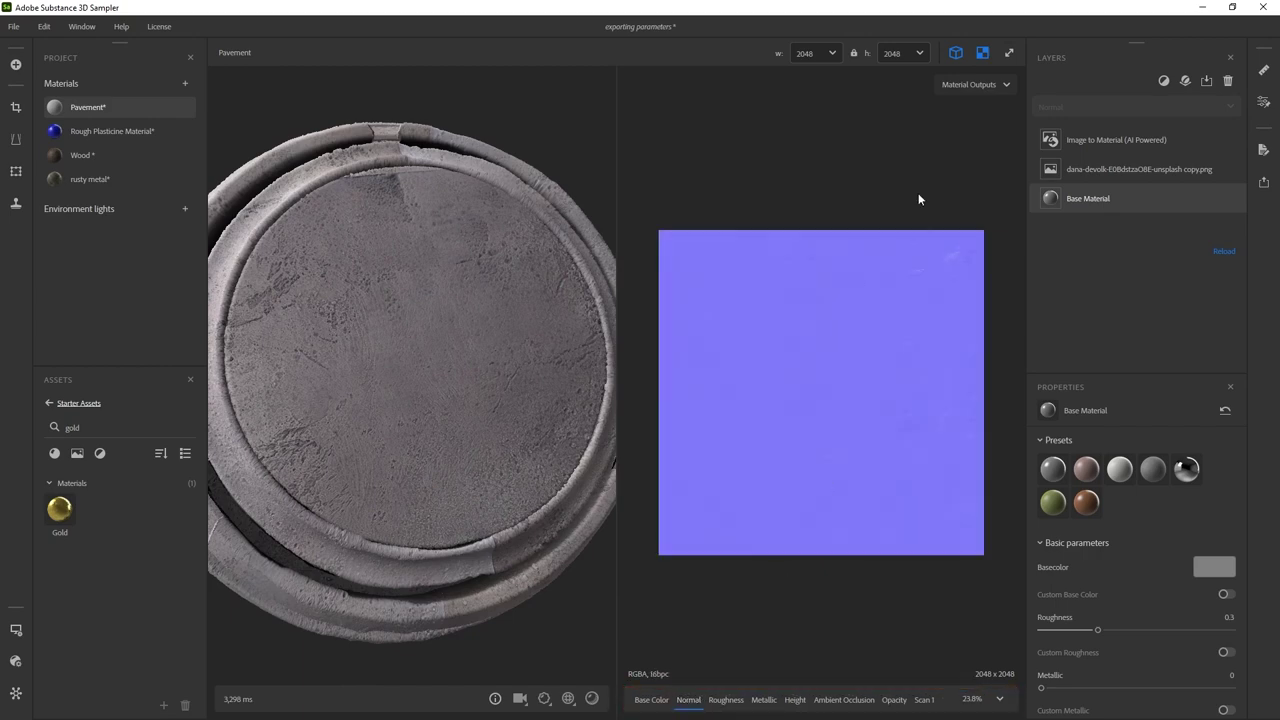
{"action": "scroll", "coordinate": [958, 201], "scroll_direction": "up", "scroll_amount": 8}
{"action": "scroll", "coordinate": [750, 309], "scroll_direction": "up", "scroll_amount": 5}
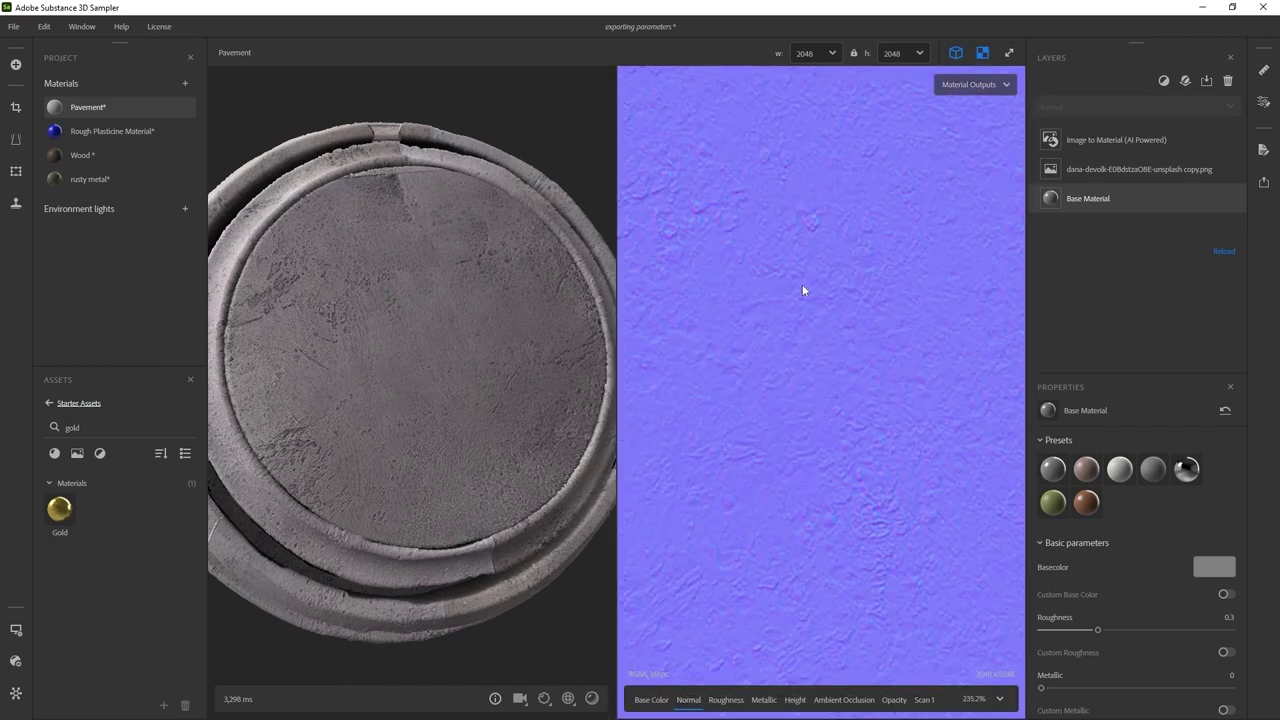
{"action": "key", "text": "f"}
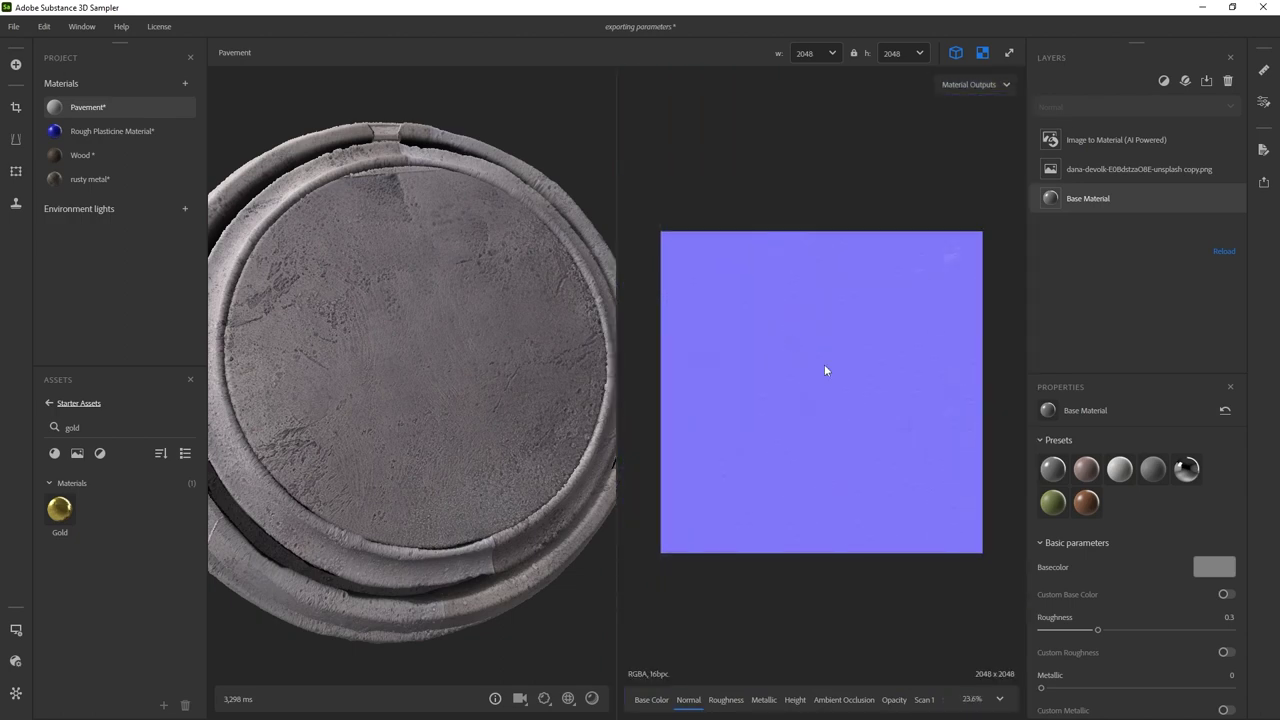
{"action": "left_click", "coordinate": [726, 700]}
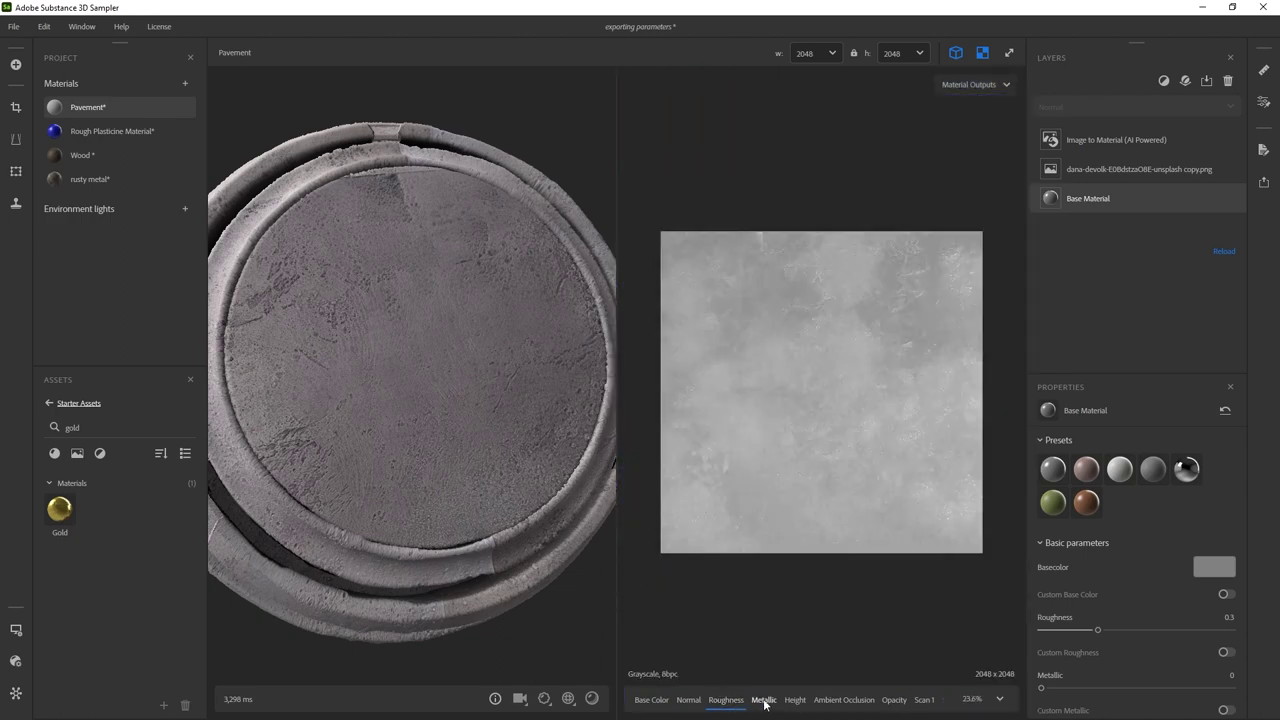
- Examine the pavement's Metallic, Height and Ambient Occlusion outputs, and return to the Base Color output
{"action": "left_click", "coordinate": [764, 701]}
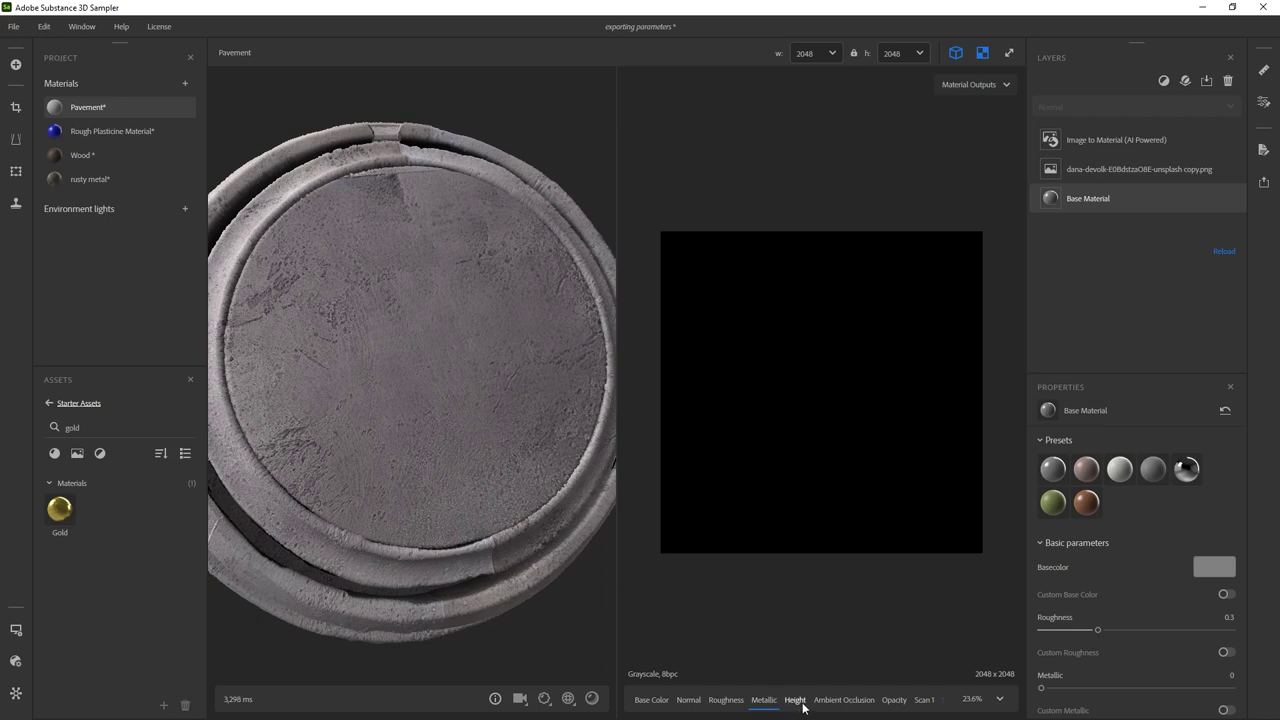
{"action": "left_click", "coordinate": [800, 704]}
{"action": "left_click", "coordinate": [838, 702]}
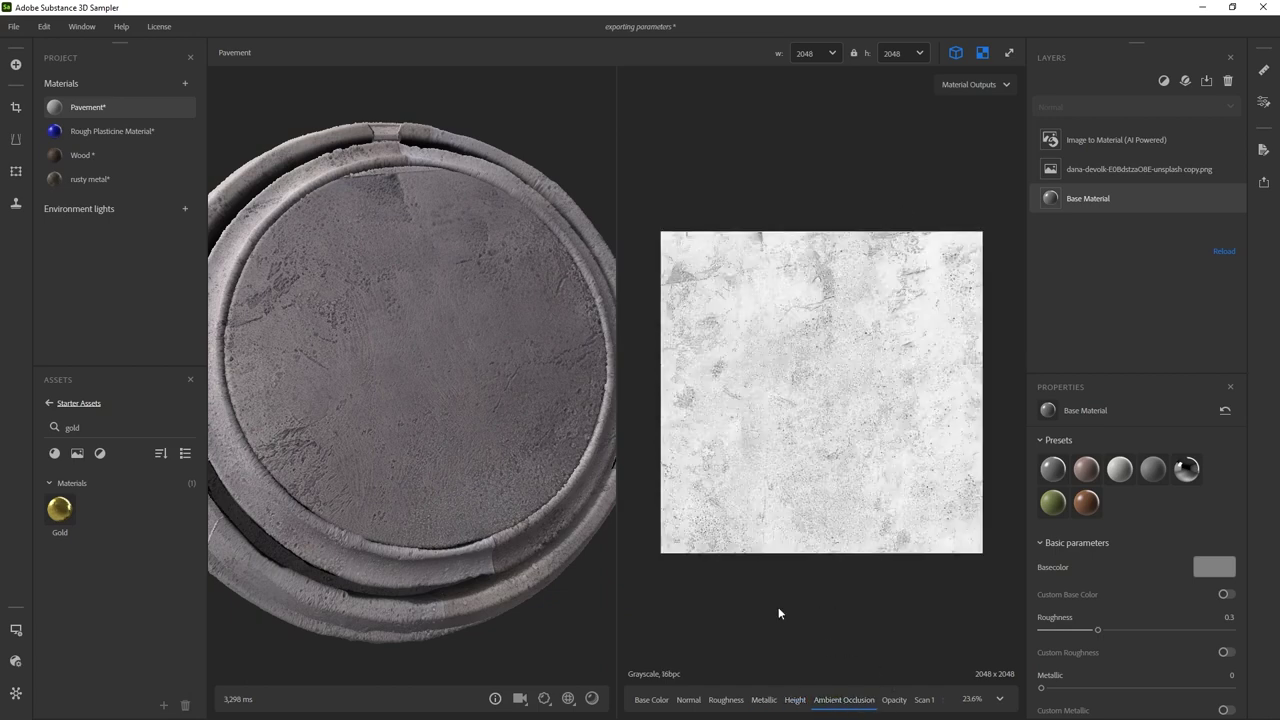
{"action": "left_click", "coordinate": [651, 700]}
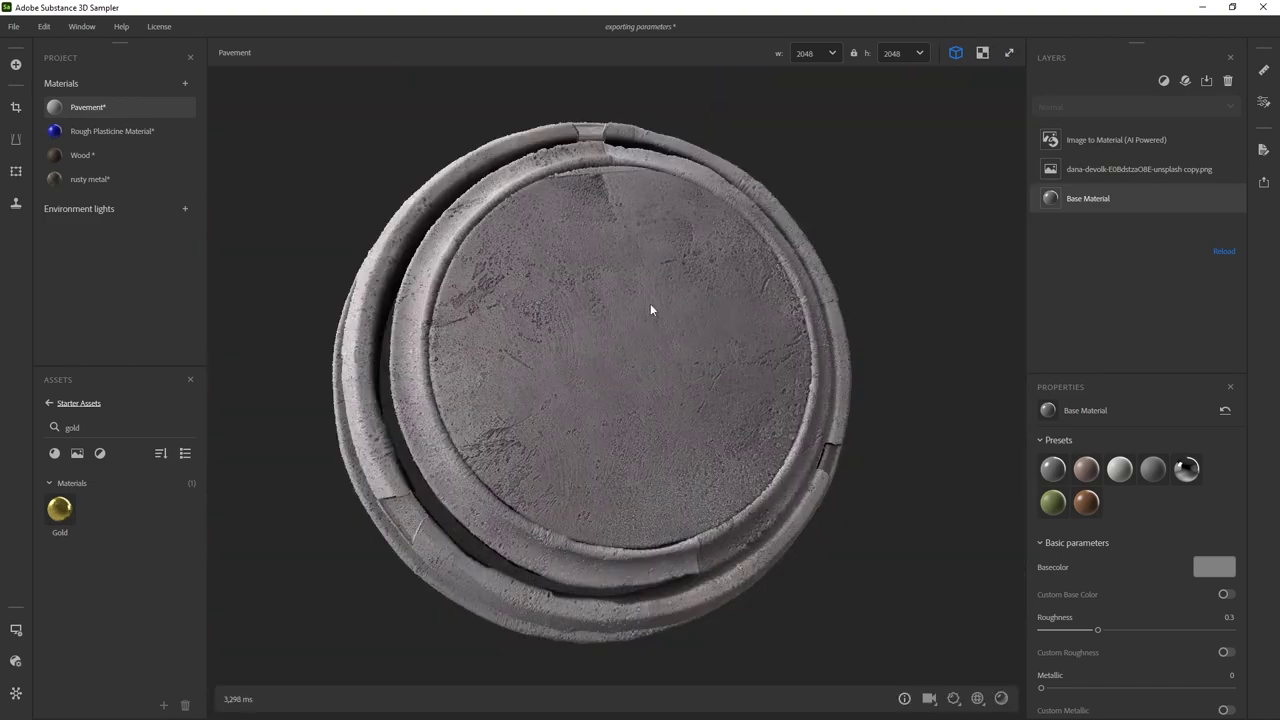
- Adjust the preview lighting on the pavement model and set its Texture tiling to 3.03
{"action": "mouse_move", "coordinate": [650, 310]}
{"action": "left_mouse_down"}
{"action": "mouse_move", "coordinate": [617, 277]}
{"action": "mouse_move", "coordinate": [617, 323]}
{"action": "mouse_move", "coordinate": [663, 337]}
{"action": "mouse_move", "coordinate": [737, 321]}
{"action": "mouse_move", "coordinate": [640, 323]}
{"action": "mouse_move", "coordinate": [831, 302]}
{"action": "mouse_move", "coordinate": [833, 285]}
{"action": "left_mouse_up"}
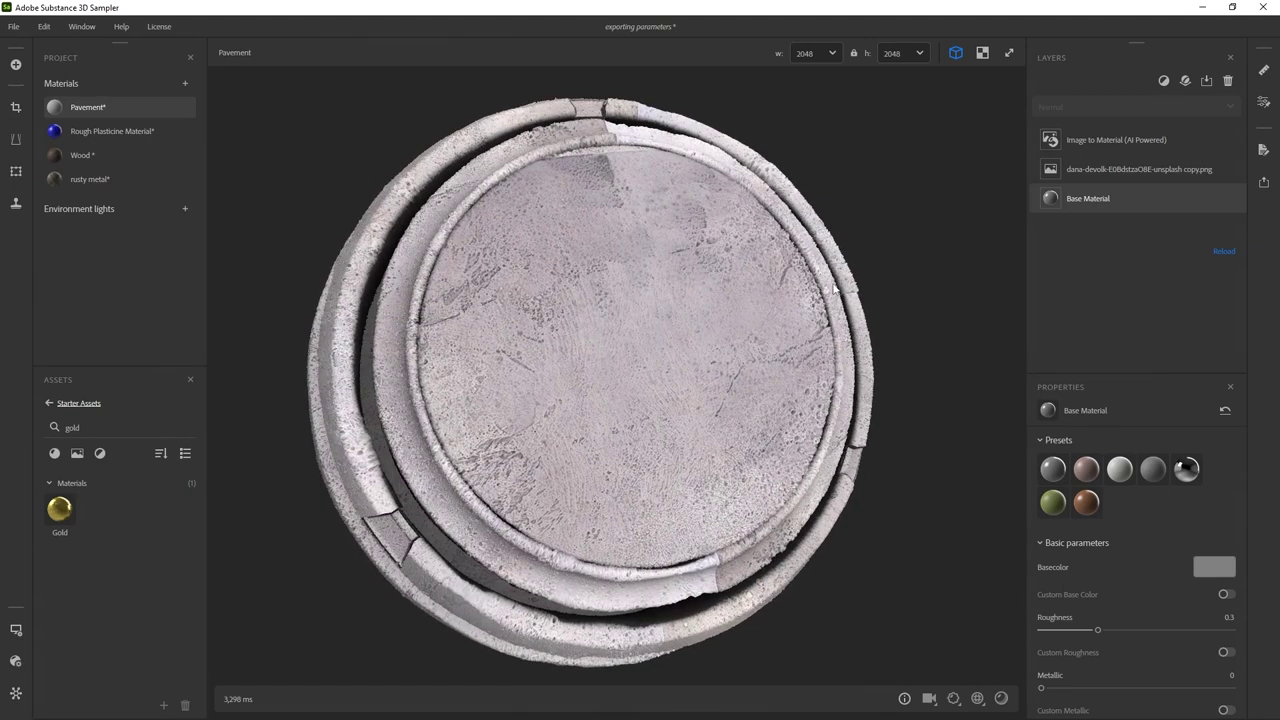
{"action": "left_click", "coordinate": [977, 698]}
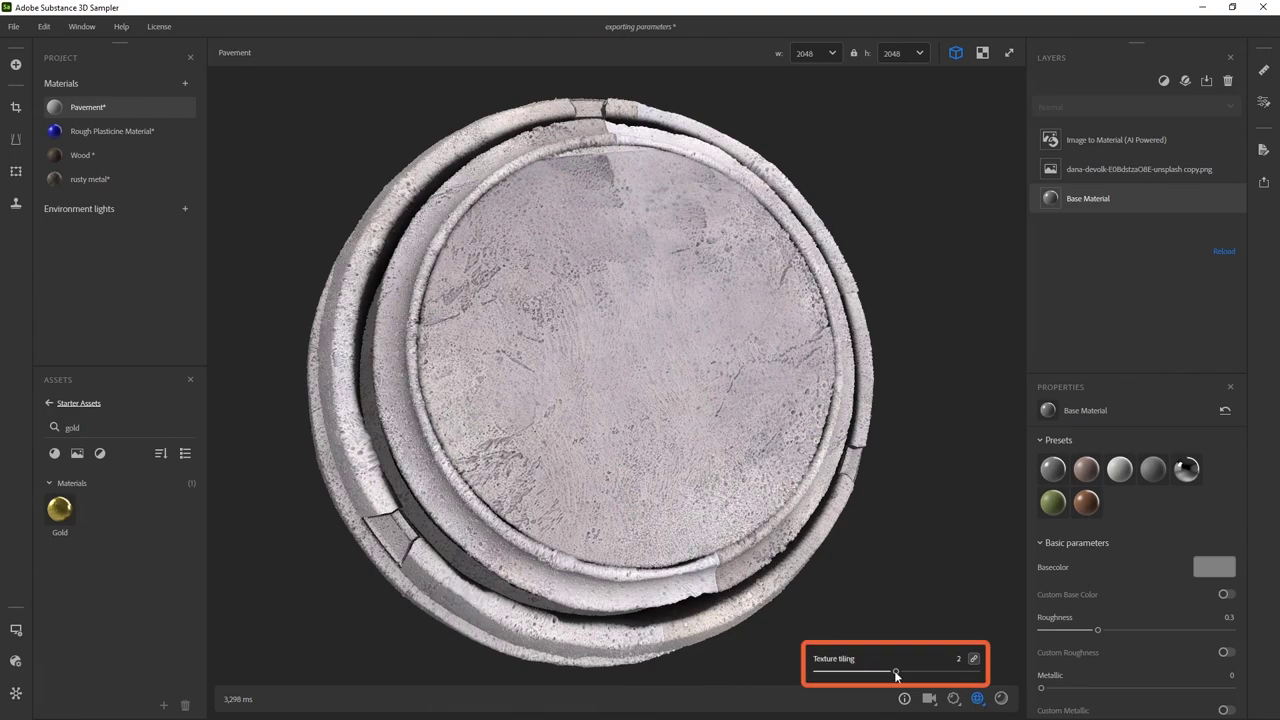
{"action": "left_click_drag", "start_coordinate": [895, 675], "coordinate": [937, 672]}
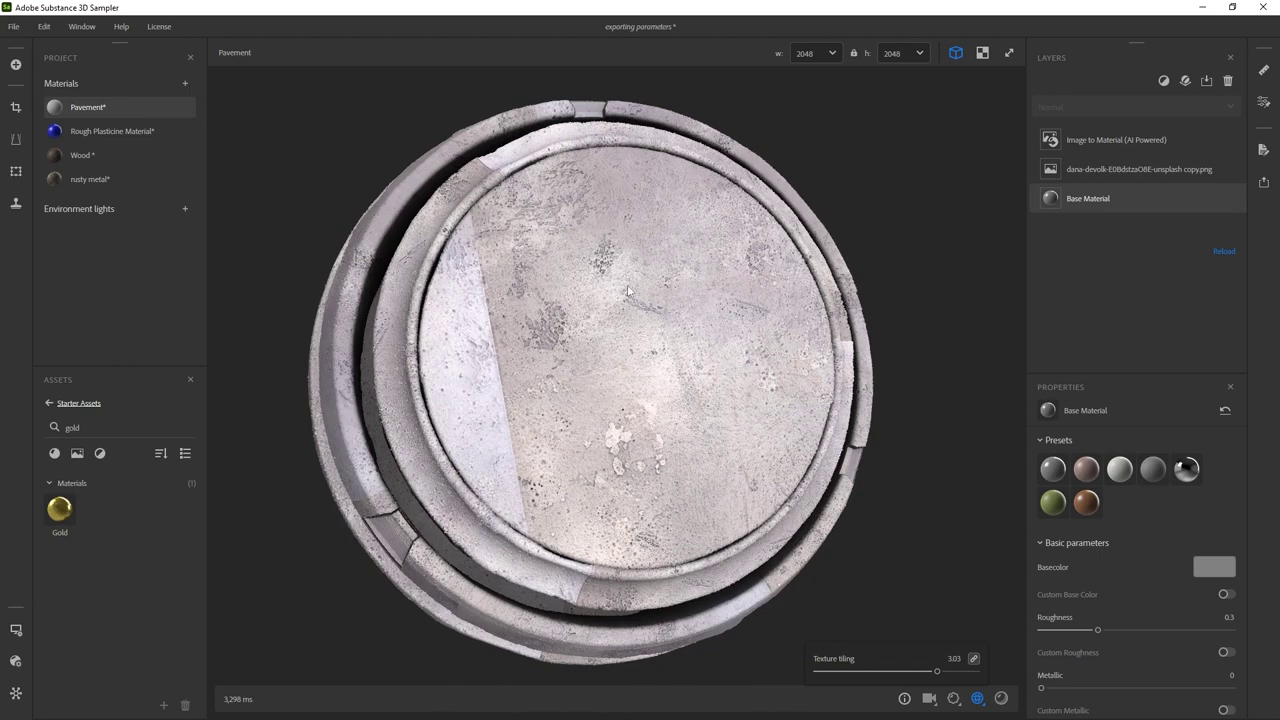
- In the Image to Material (AI Powered) layer, set Geometry Details to Micro 0.21, Medium 0.42 and Large 0.29
{"action": "left_click", "coordinate": [1111, 141]}
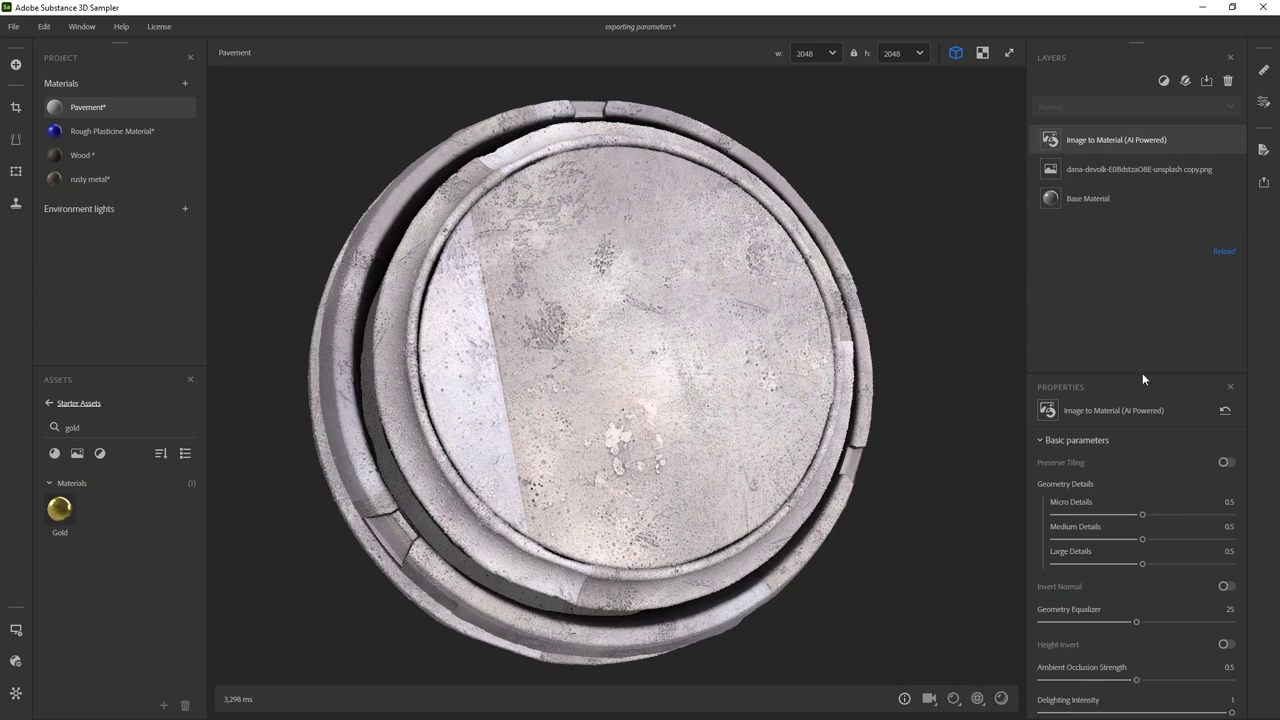
{"action": "left_click_drag", "start_coordinate": [1134, 375], "coordinate": [1134, 258]}
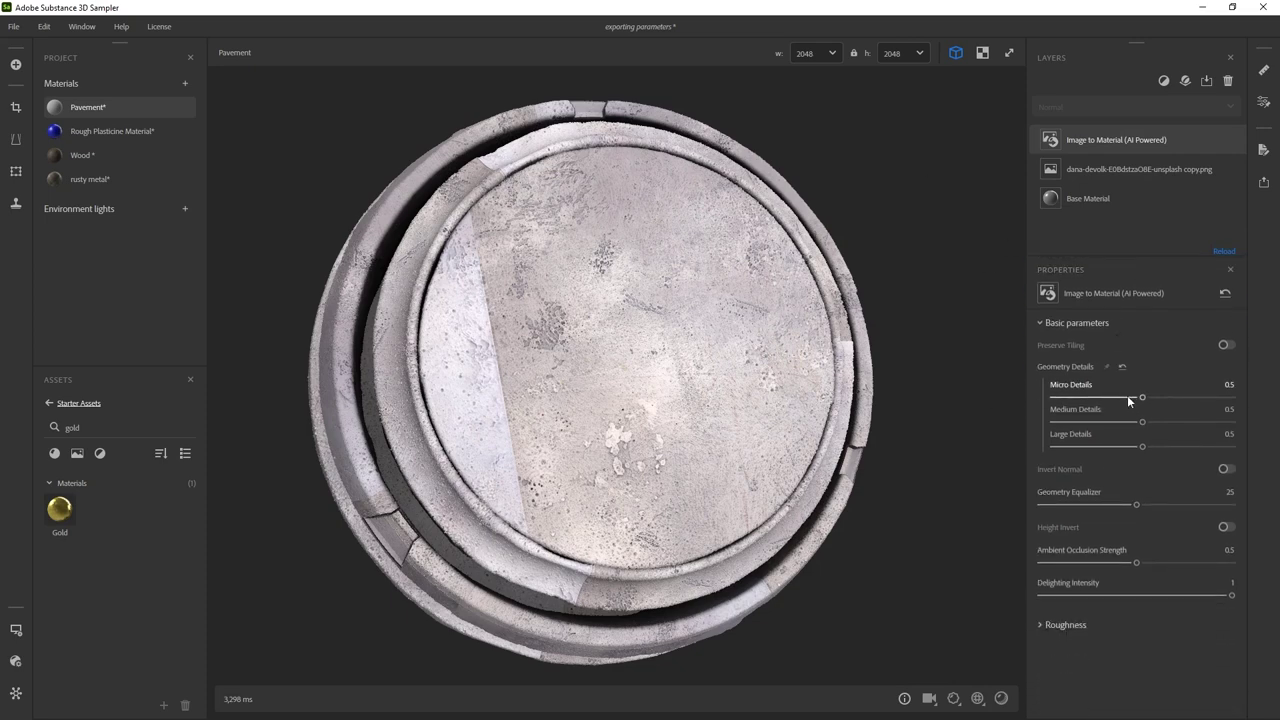
{"action": "left_click_drag", "start_coordinate": [1127, 397], "coordinate": [1096, 397]}
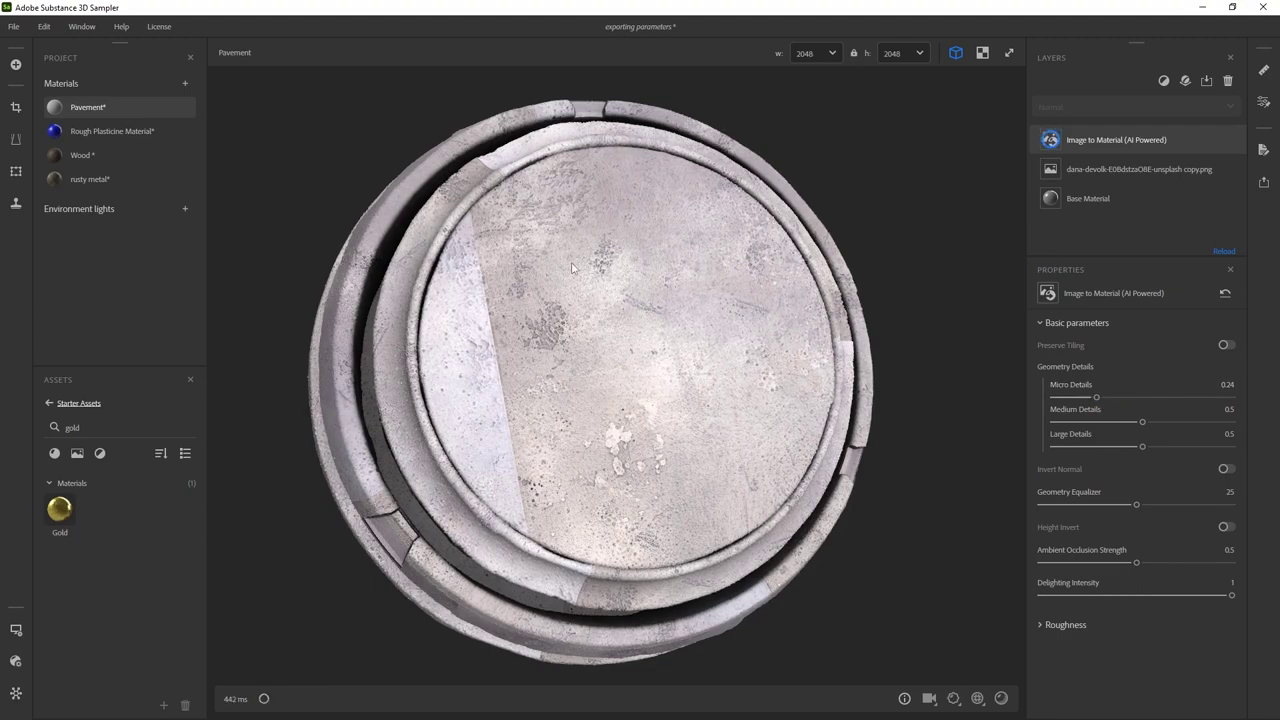
{"action": "scroll", "coordinate": [572, 268], "scroll_direction": "up", "scroll_amount": 5}
{"action": "left_click_drag", "start_coordinate": [572, 268], "coordinate": [563, 232]}
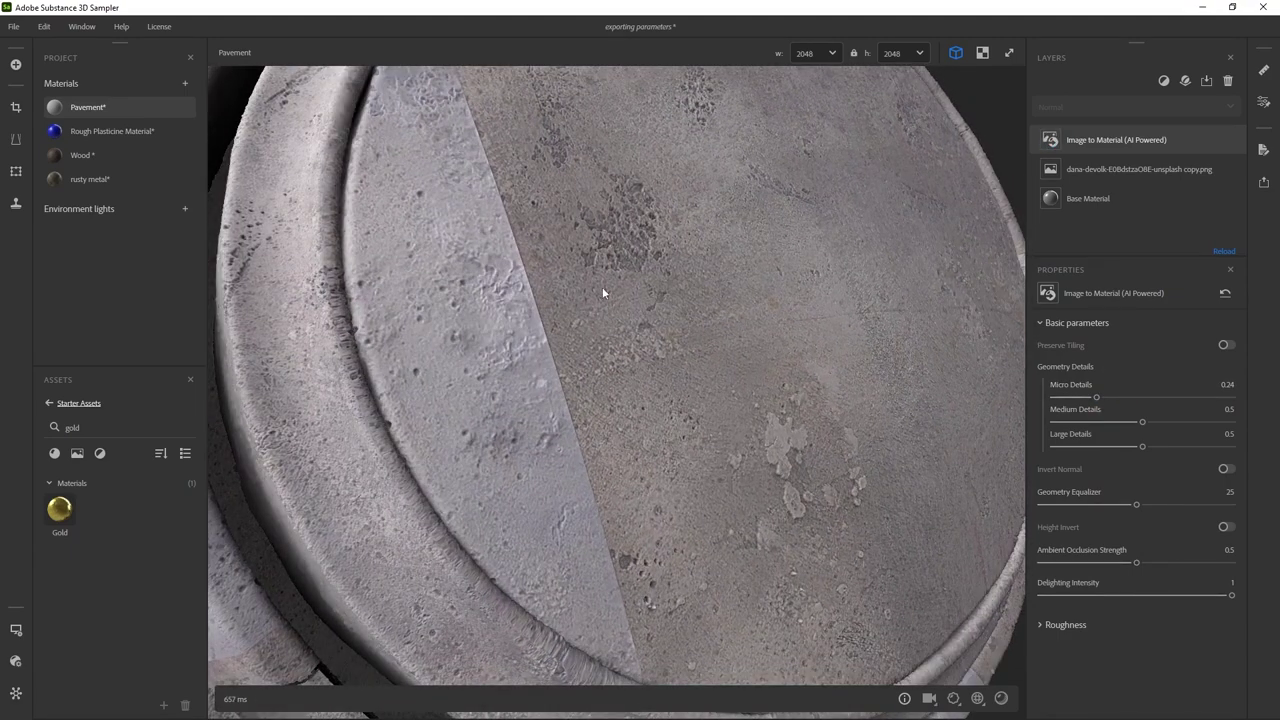
{"action": "left_click_drag", "start_coordinate": [755, 314], "coordinate": [703, 257]}
{"action": "mouse_move", "coordinate": [1142, 421]}
{"action": "left_mouse_down"}
{"action": "mouse_move", "coordinate": [1088, 428]}
{"action": "mouse_move", "coordinate": [1130, 425]}
{"action": "left_mouse_up"}
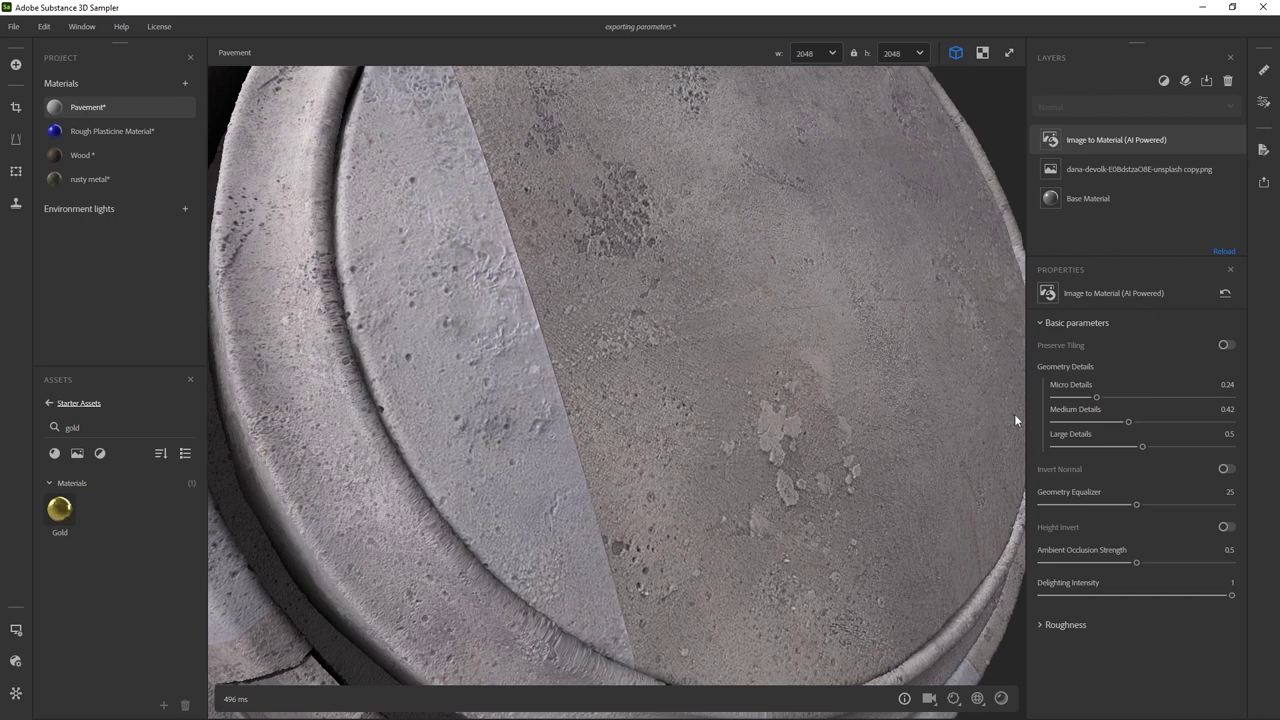
{"action": "left_click_drag", "start_coordinate": [1142, 447], "coordinate": [1107, 448]}
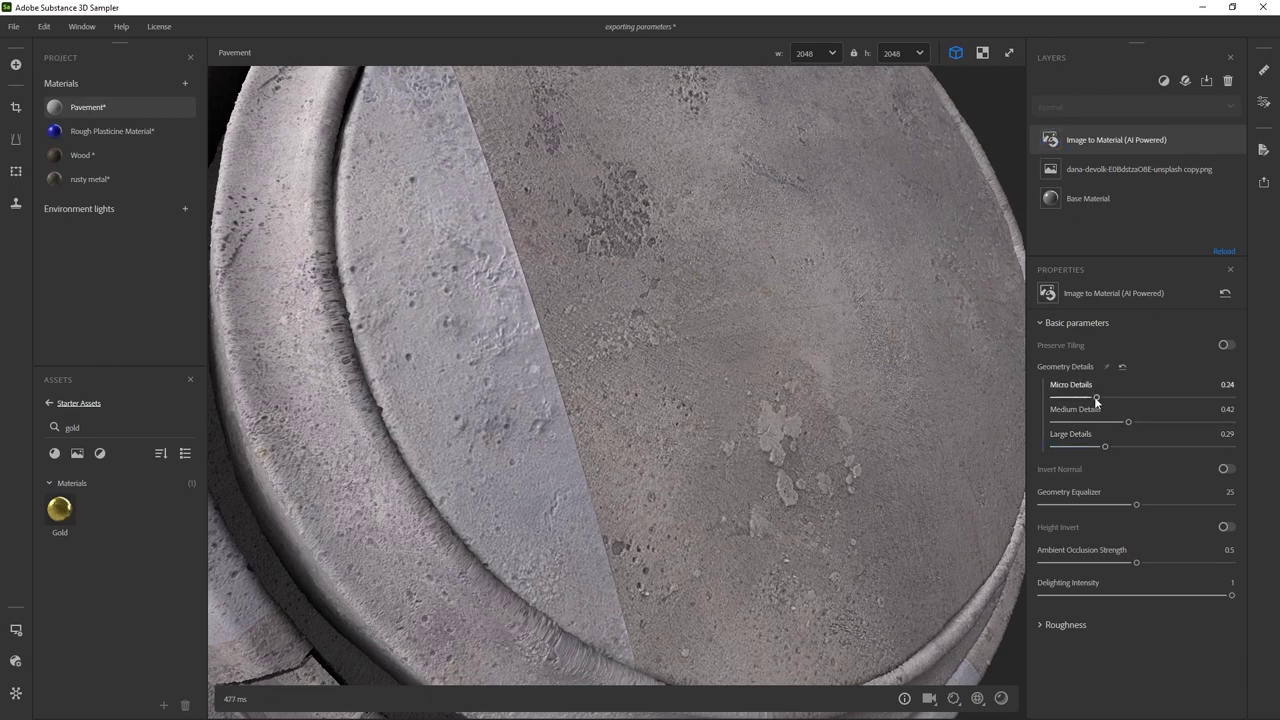
{"action": "left_click_drag", "start_coordinate": [1095, 398], "coordinate": [1093, 399]}
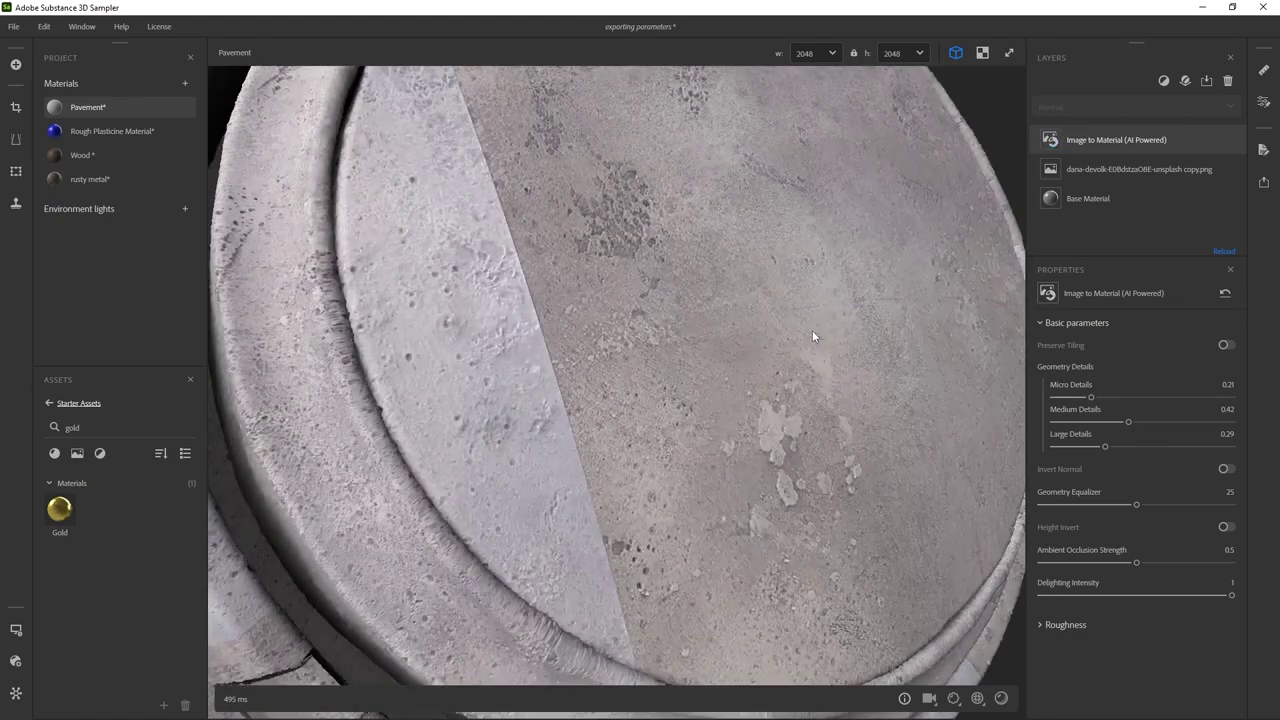
- Set the Image to Material layer's Geometry Equalizer to 30.32 and Ambient Occlusion Strength to 0.05
{"action": "scroll", "coordinate": [814, 370], "scroll_direction": "down", "scroll_amount": 3}
{"action": "left_click_drag", "start_coordinate": [816, 405], "coordinate": [701, 318]}
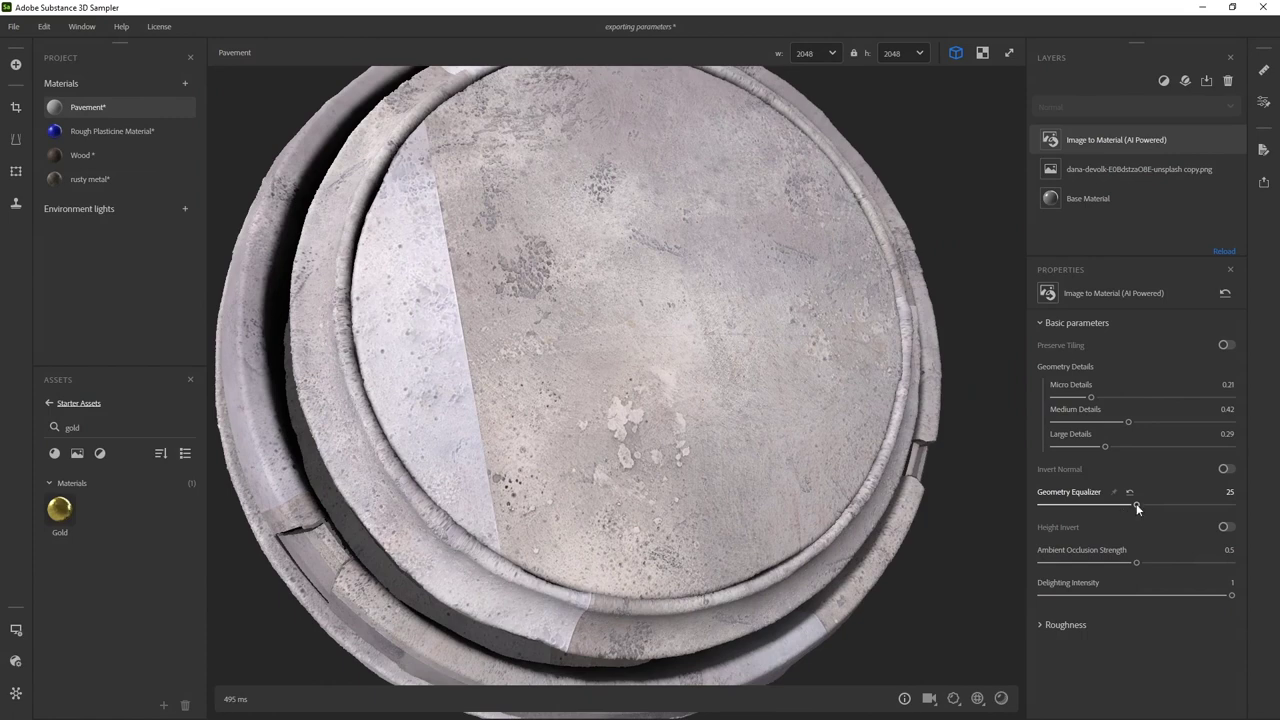
{"action": "mouse_move", "coordinate": [1136, 503]}
{"action": "left_mouse_down"}
{"action": "mouse_move", "coordinate": [1202, 507]}
{"action": "mouse_move", "coordinate": [1053, 504]}
{"action": "mouse_move", "coordinate": [1156, 506]}
{"action": "left_mouse_up"}
{"action": "left_click_drag", "start_coordinate": [1145, 566], "coordinate": [1197, 566]}
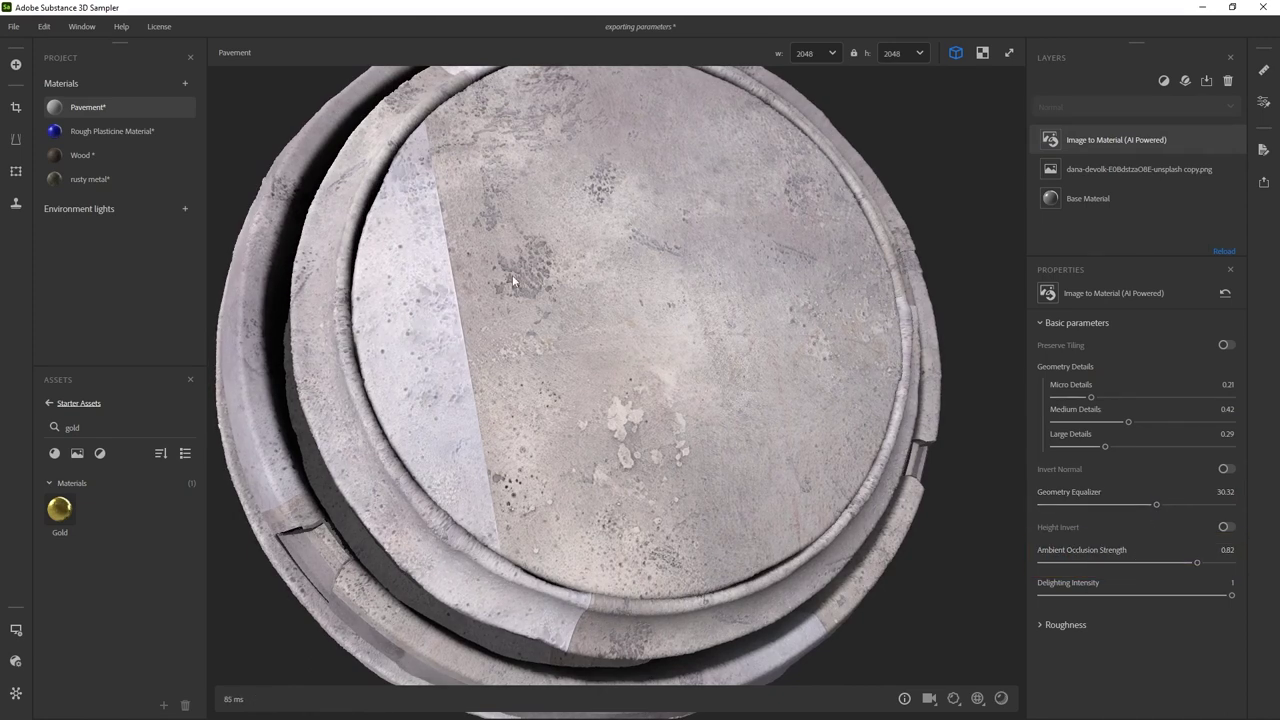
{"action": "left_click_drag", "start_coordinate": [562, 225], "coordinate": [479, 255]}
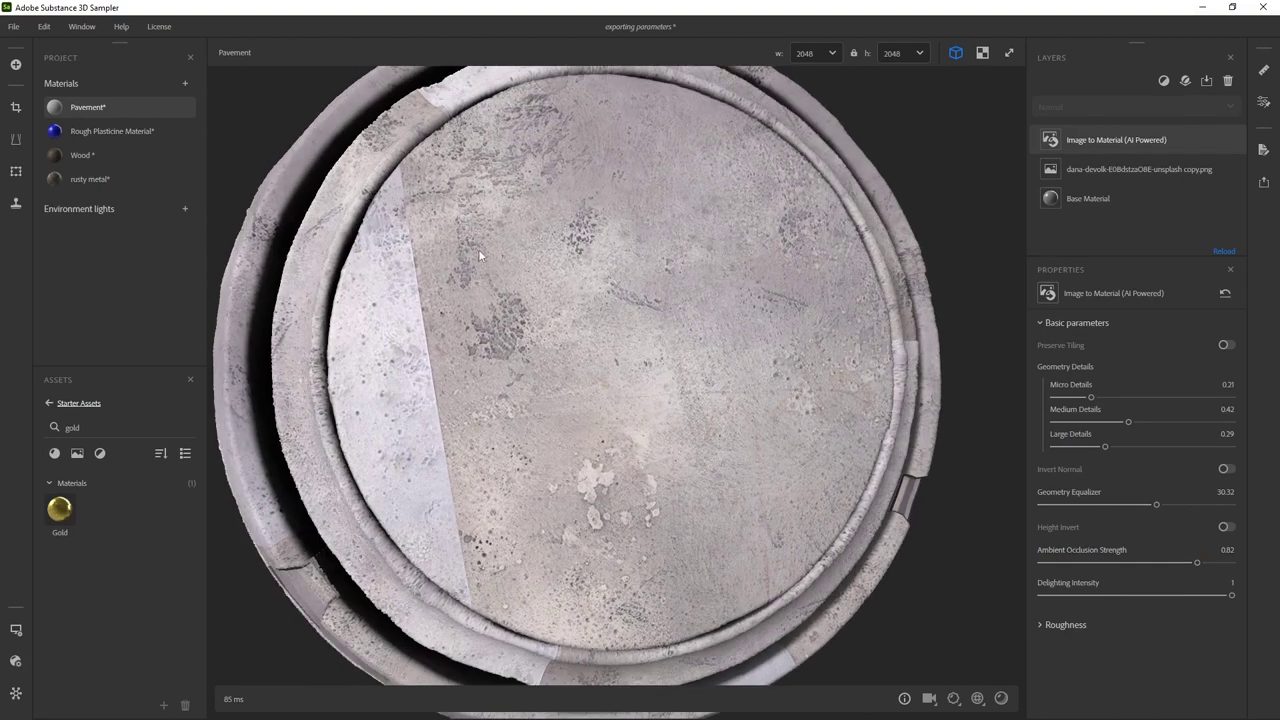
{"action": "left_click_drag", "start_coordinate": [1040, 566], "coordinate": [1053, 568]}
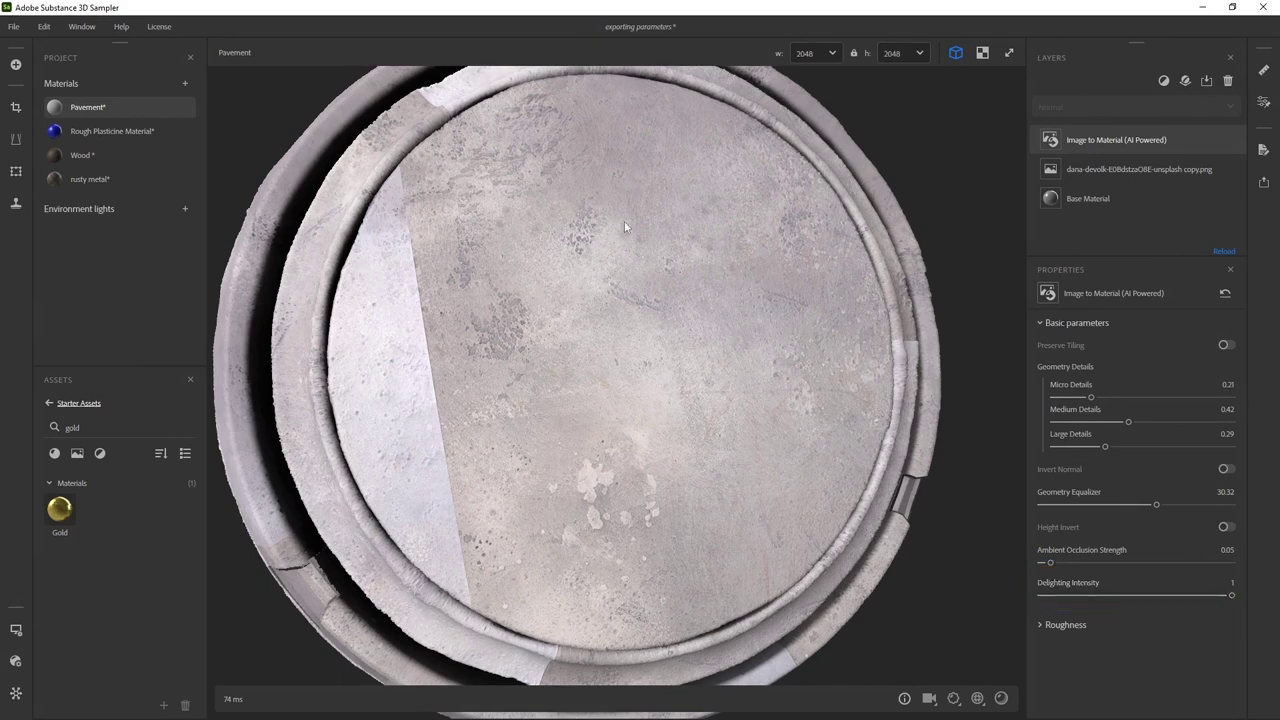
- Set the Image to Material layer's Delighting Intensity to 0.03 and check the surface on the model
{"action": "left_click_drag", "start_coordinate": [1109, 595], "coordinate": [1242, 600]}
{"action": "left_click_drag", "start_coordinate": [1060, 597], "coordinate": [1046, 597]}
{"action": "left_click_drag", "start_coordinate": [910, 555], "coordinate": [746, 440]}
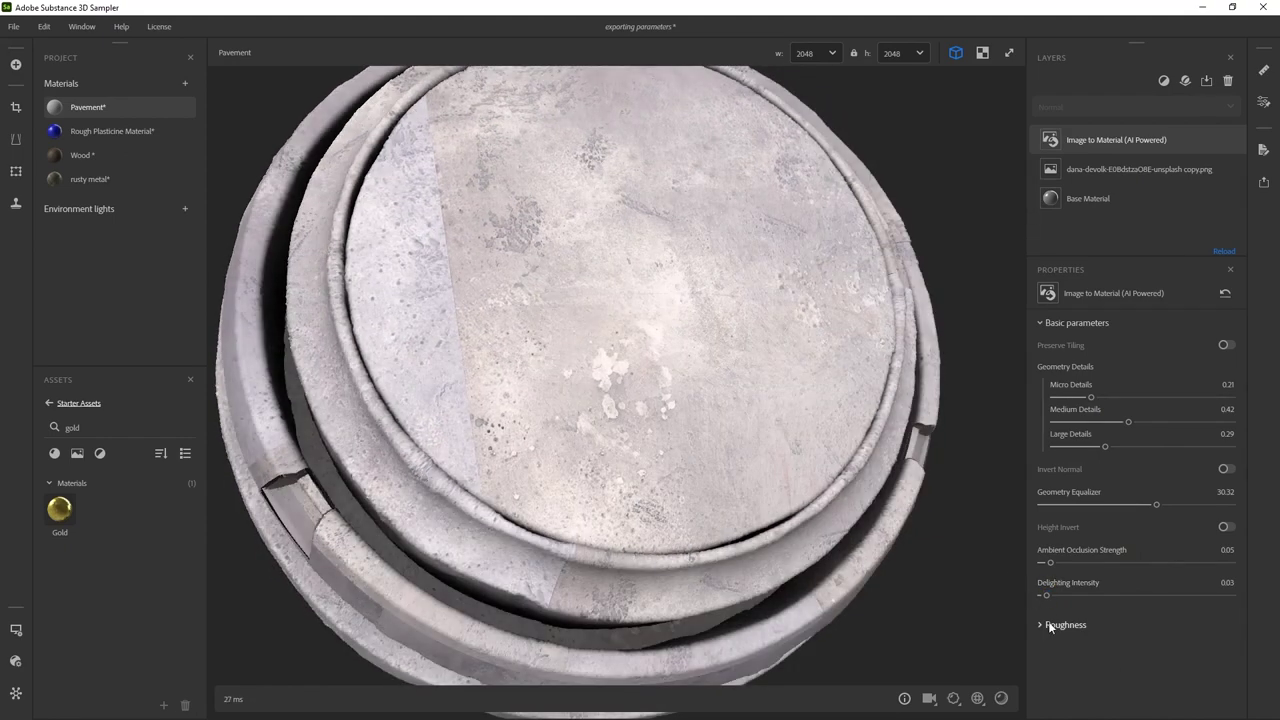
- Set the Roughness Base Value of the Image to Material layer to 0.55
{"action": "left_click", "coordinate": [1062, 625]}
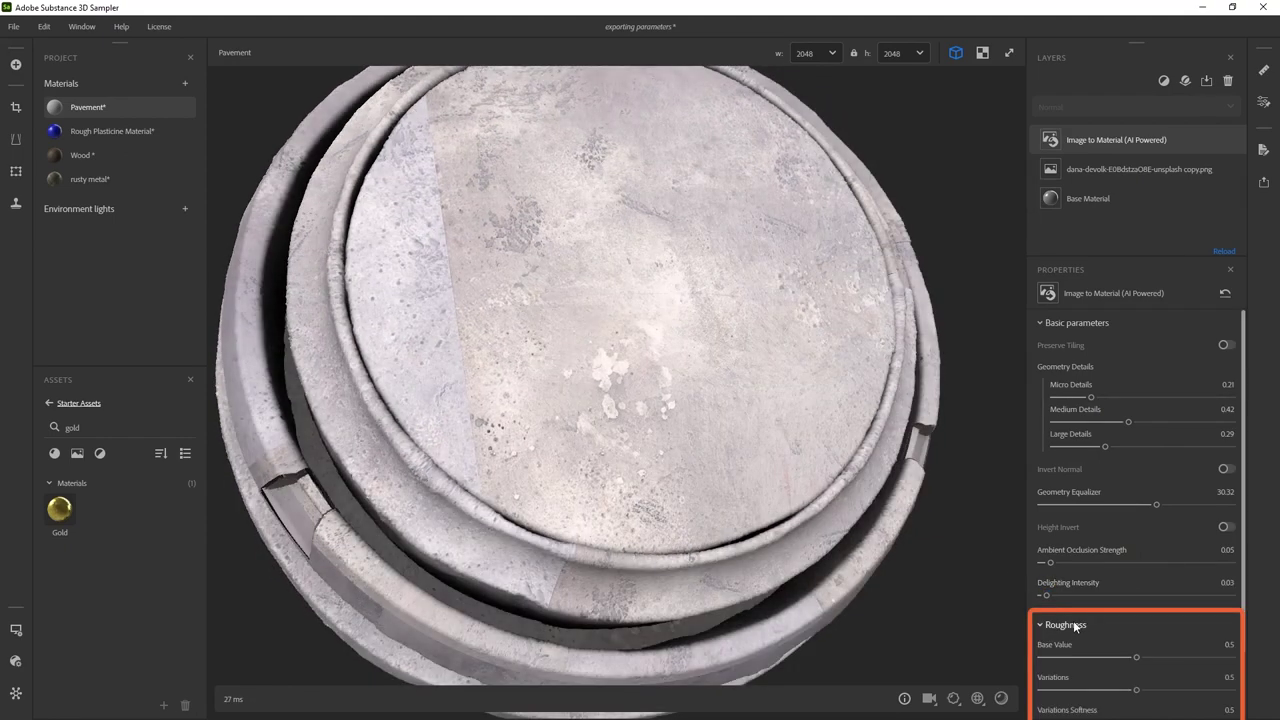
{"action": "scroll", "coordinate": [1073, 620], "scroll_direction": "down", "scroll_amount": 2}
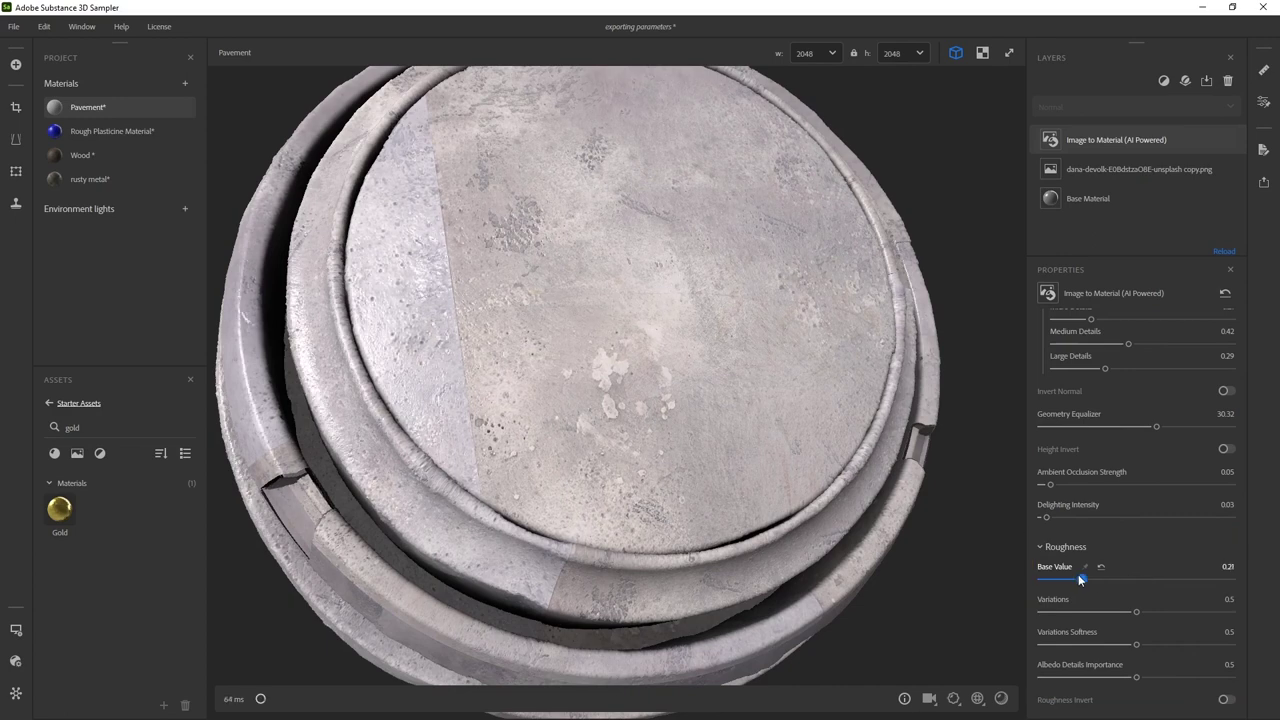
{"action": "mouse_move", "coordinate": [1078, 576]}
{"action": "left_mouse_down"}
{"action": "mouse_move", "coordinate": [1150, 584]}
{"action": "mouse_move", "coordinate": [1111, 585]}
{"action": "left_mouse_up"}
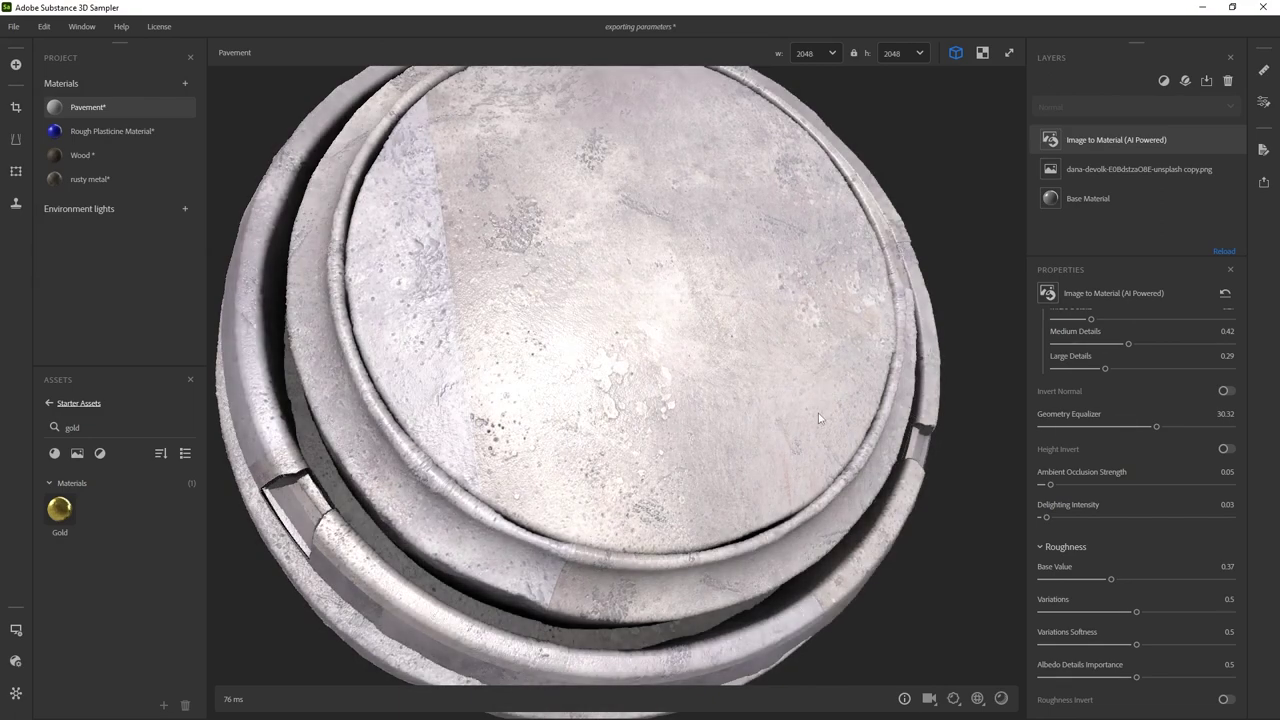
{"action": "left_click_drag", "start_coordinate": [873, 407], "coordinate": [870, 450]}
{"action": "left_click_drag", "start_coordinate": [1111, 579], "coordinate": [1146, 584]}
- Add a Tiling filter above the Image to Material layer and turn on the tiling preview in the 2D view
{"action": "scroll", "coordinate": [743, 351], "scroll_direction": "down", "scroll_amount": 2}
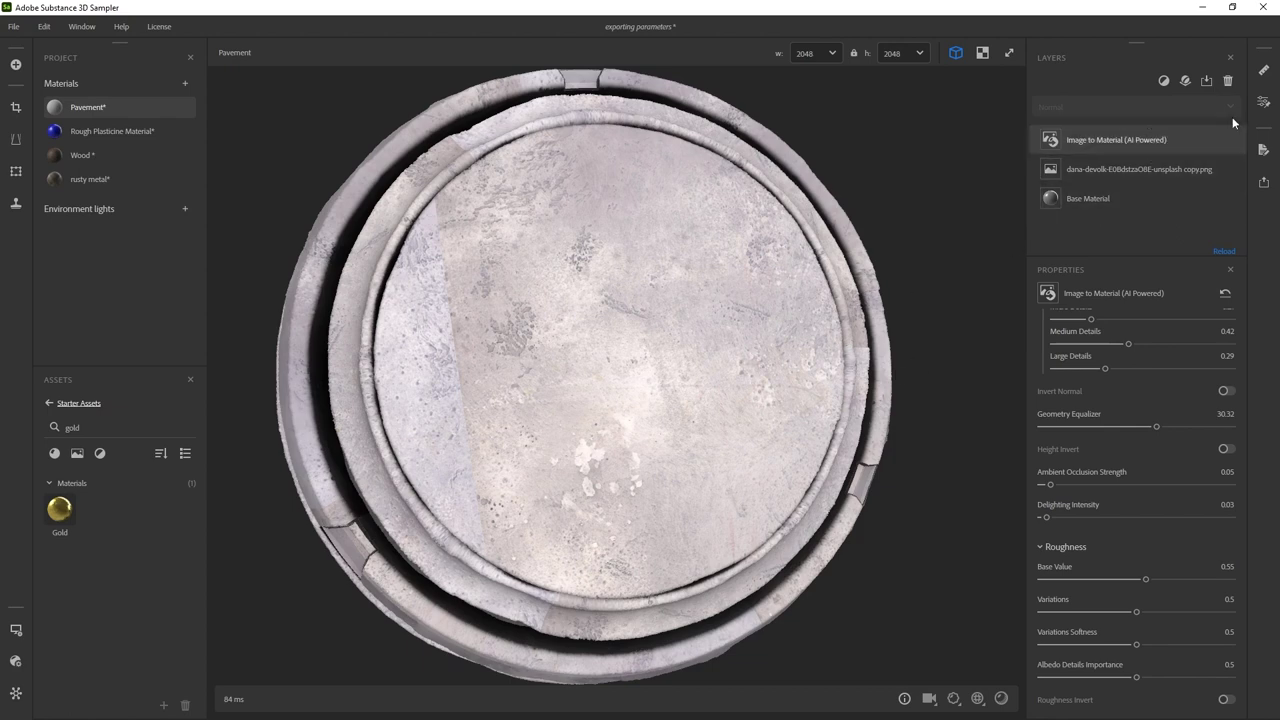
{"action": "left_click", "coordinate": [1163, 83]}
{"action": "type", "text": "til"}
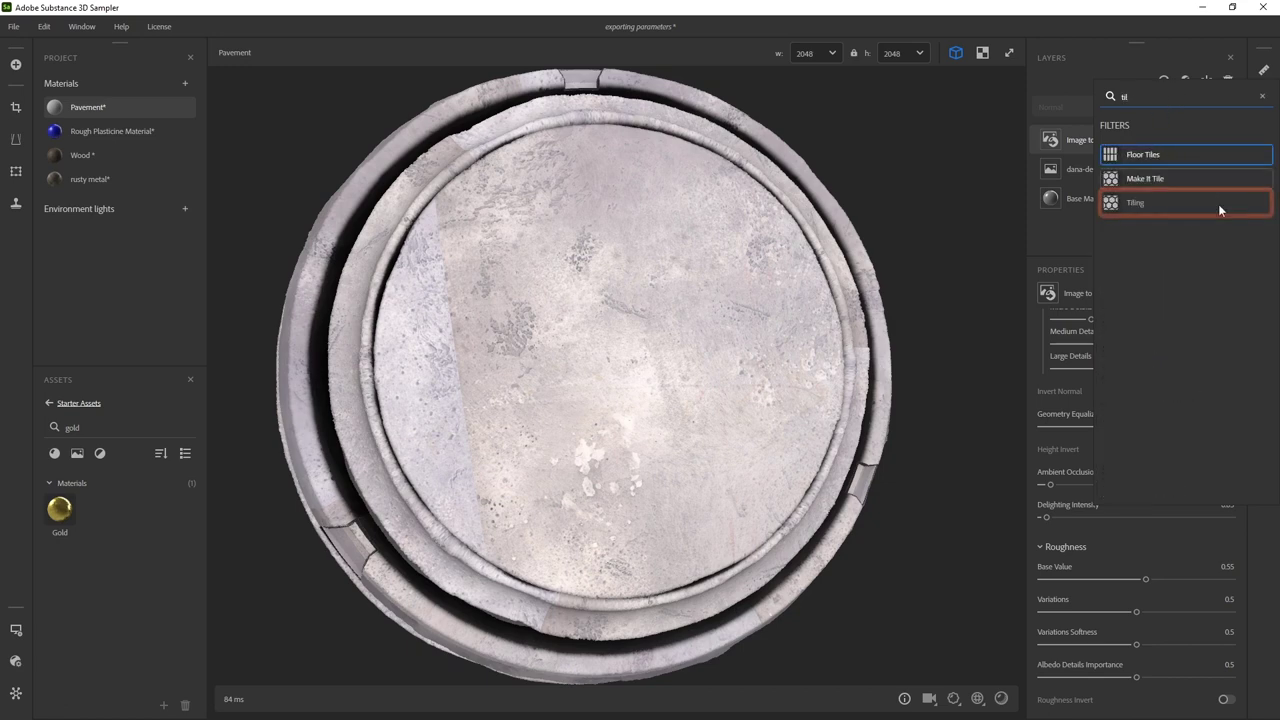
{"action": "left_click", "coordinate": [1141, 204]}
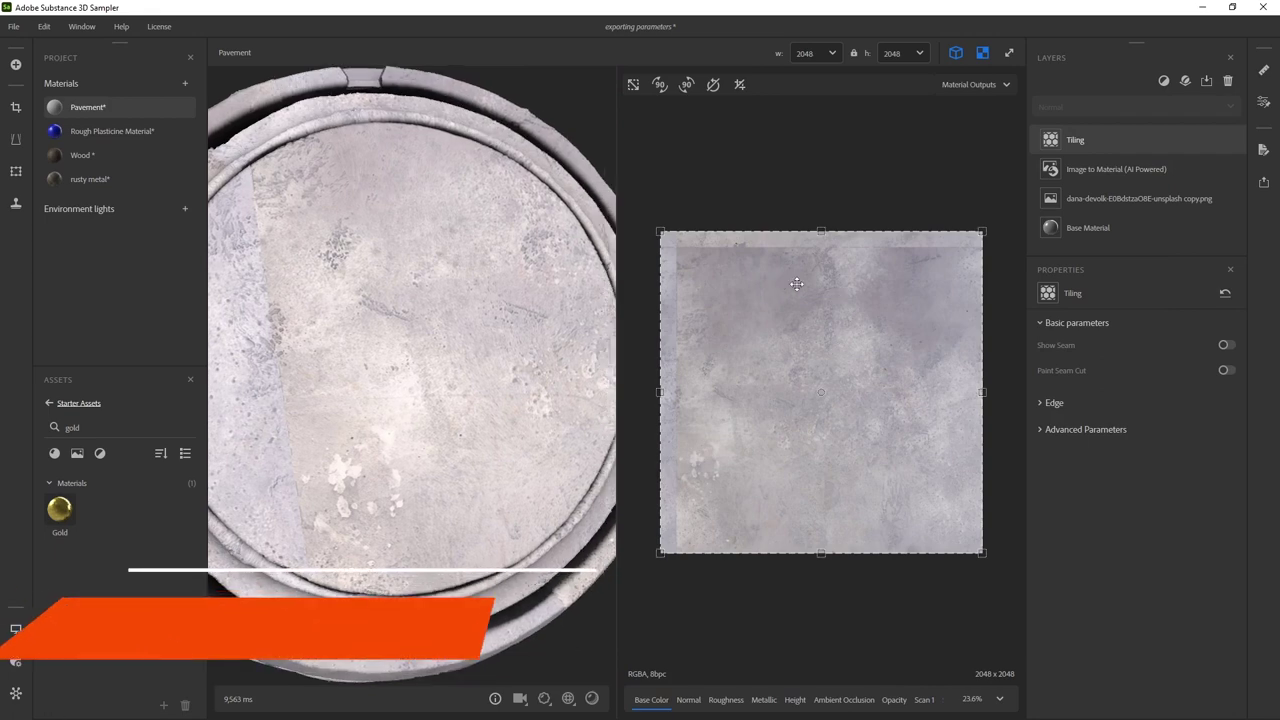
{"action": "key", "text": "t"}
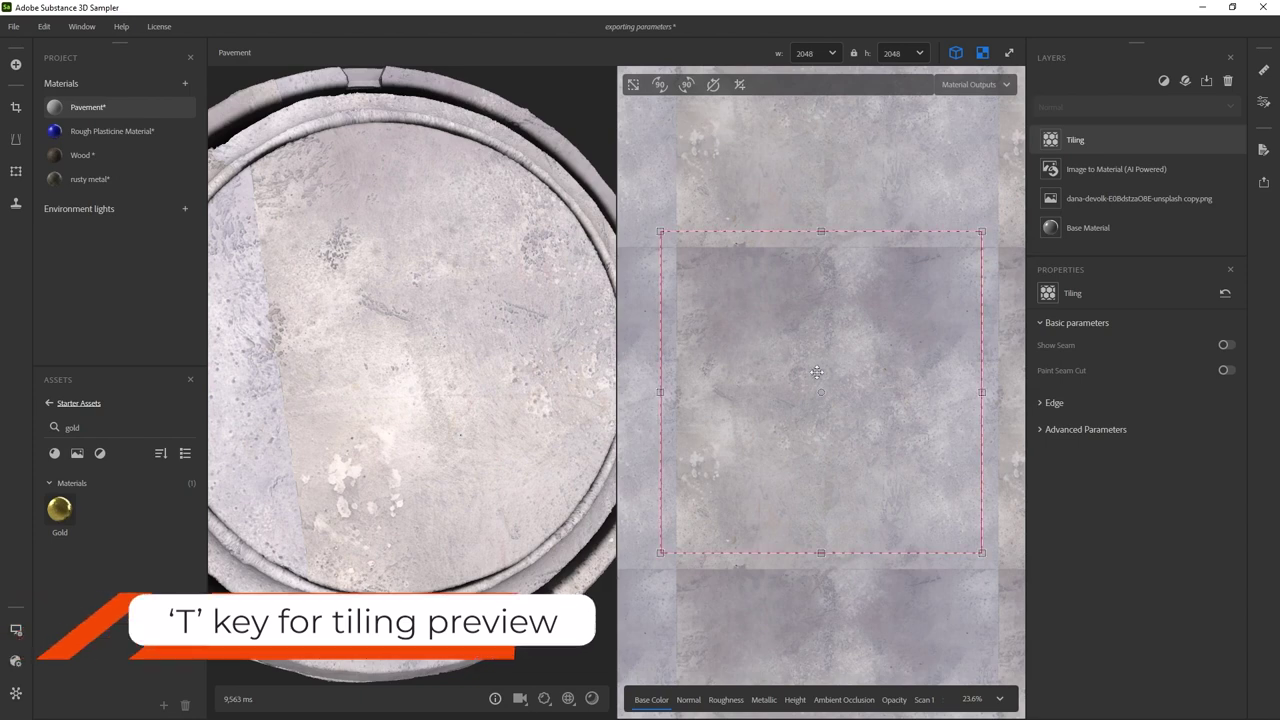
- Shrink the tiling frame from its upper-left corner, and set the Edge parameters to Threshold 0.12, Blur 0.57 and Smoothness 1.39
{"action": "left_click", "coordinate": [1043, 404]}
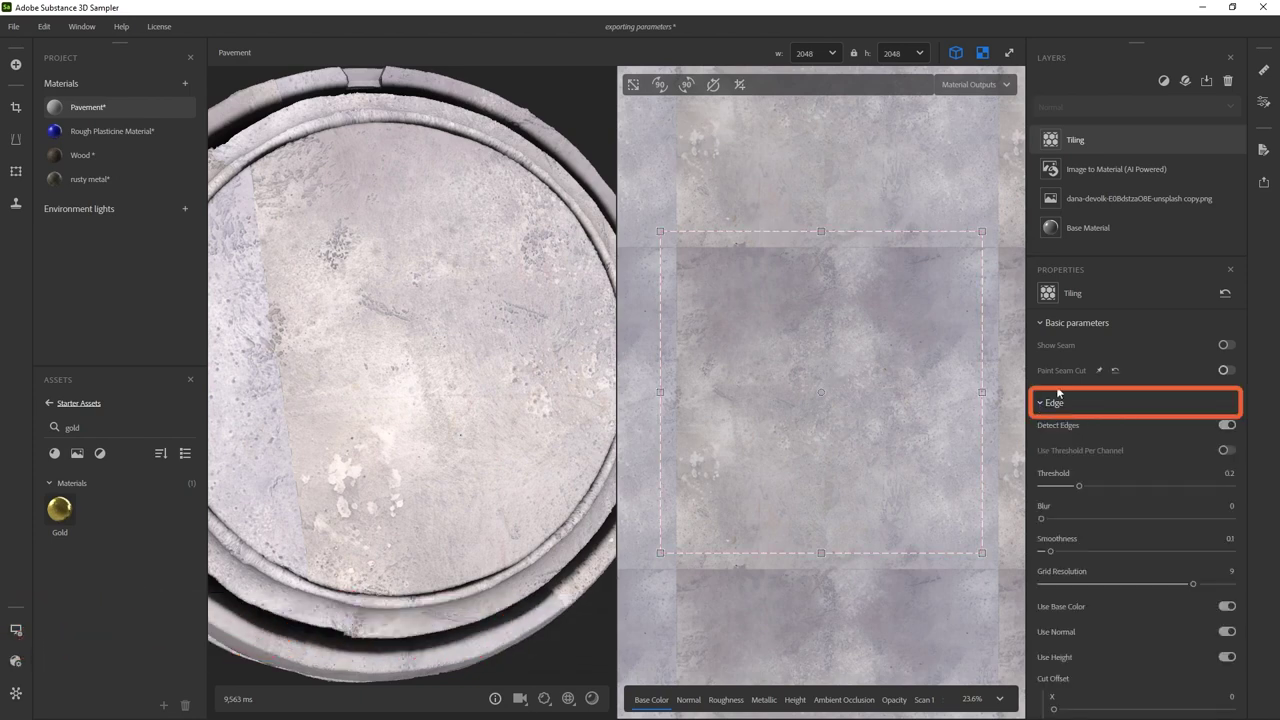
{"action": "left_click_drag", "start_coordinate": [1079, 486], "coordinate": [1096, 486]}
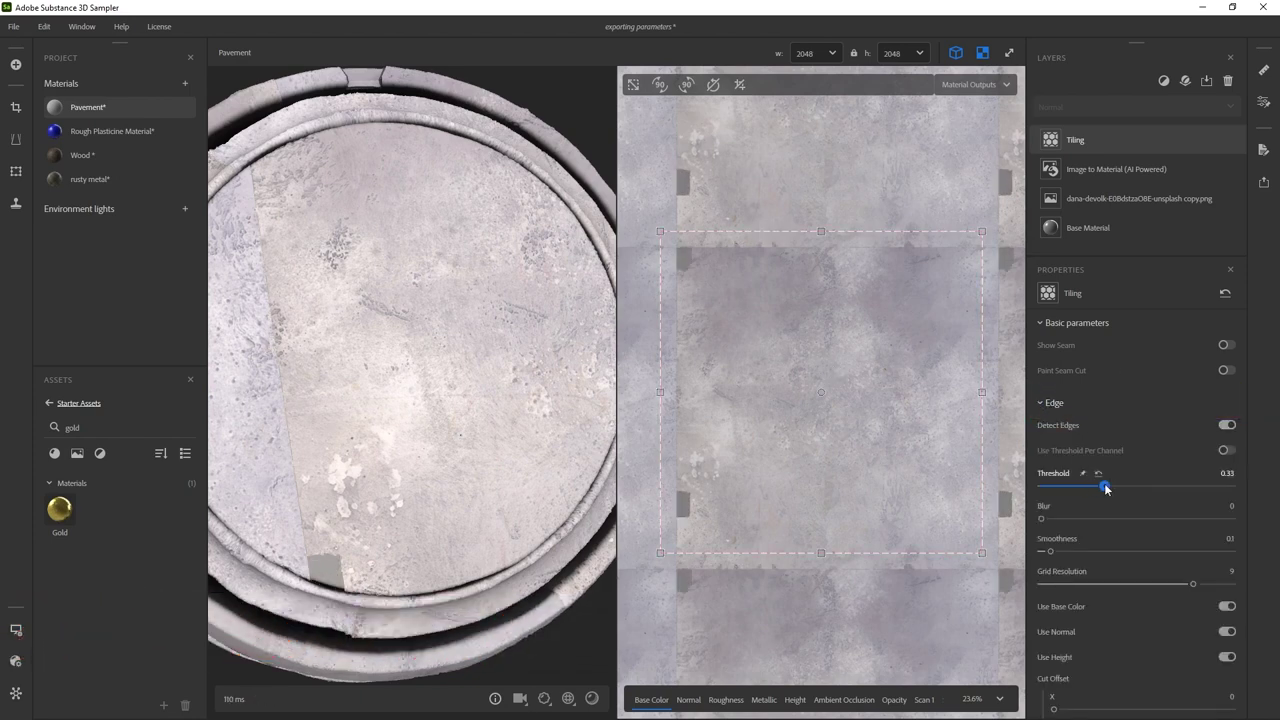
{"action": "left_click_drag", "start_coordinate": [658, 231], "coordinate": [679, 253]}
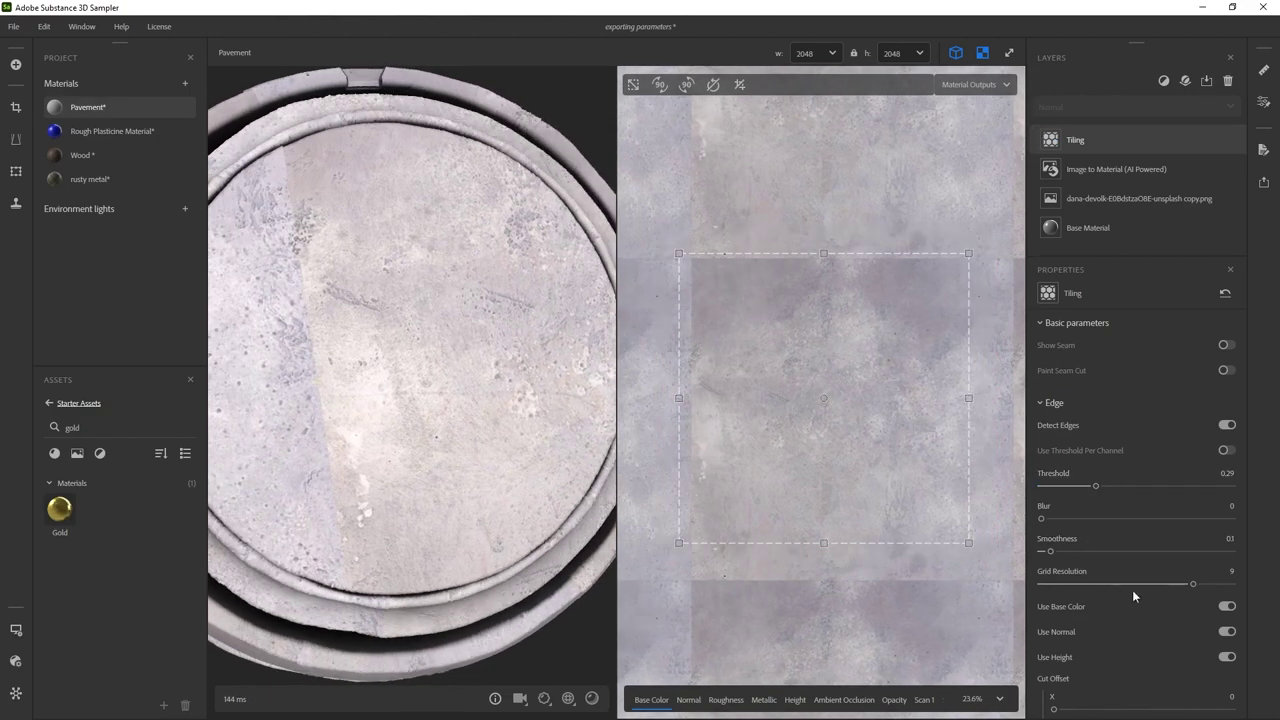
{"action": "mouse_move", "coordinate": [1188, 584]}
{"action": "left_mouse_down"}
{"action": "mouse_move", "coordinate": [1171, 587]}
{"action": "mouse_move", "coordinate": [1191, 584]}
{"action": "left_mouse_up"}
{"action": "left_click_drag", "start_coordinate": [1041, 518], "coordinate": [1078, 552]}
{"action": "left_click_drag", "start_coordinate": [1095, 487], "coordinate": [1063, 486]}
{"action": "left_click_drag", "start_coordinate": [1104, 518], "coordinate": [1094, 518]}
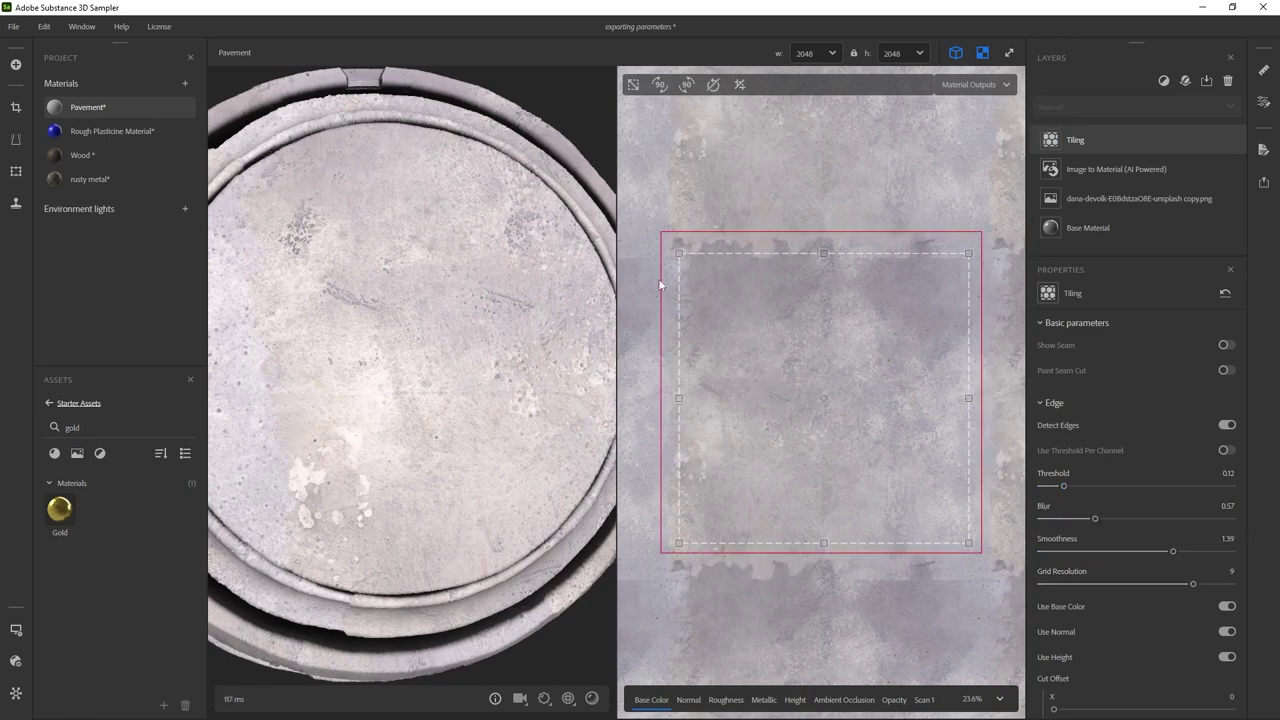
- Shrink the tiling frame further and move it toward the lower part of the pavement texture to improve the seams
{"action": "left_click_drag", "start_coordinate": [499, 403], "coordinate": [477, 357]}
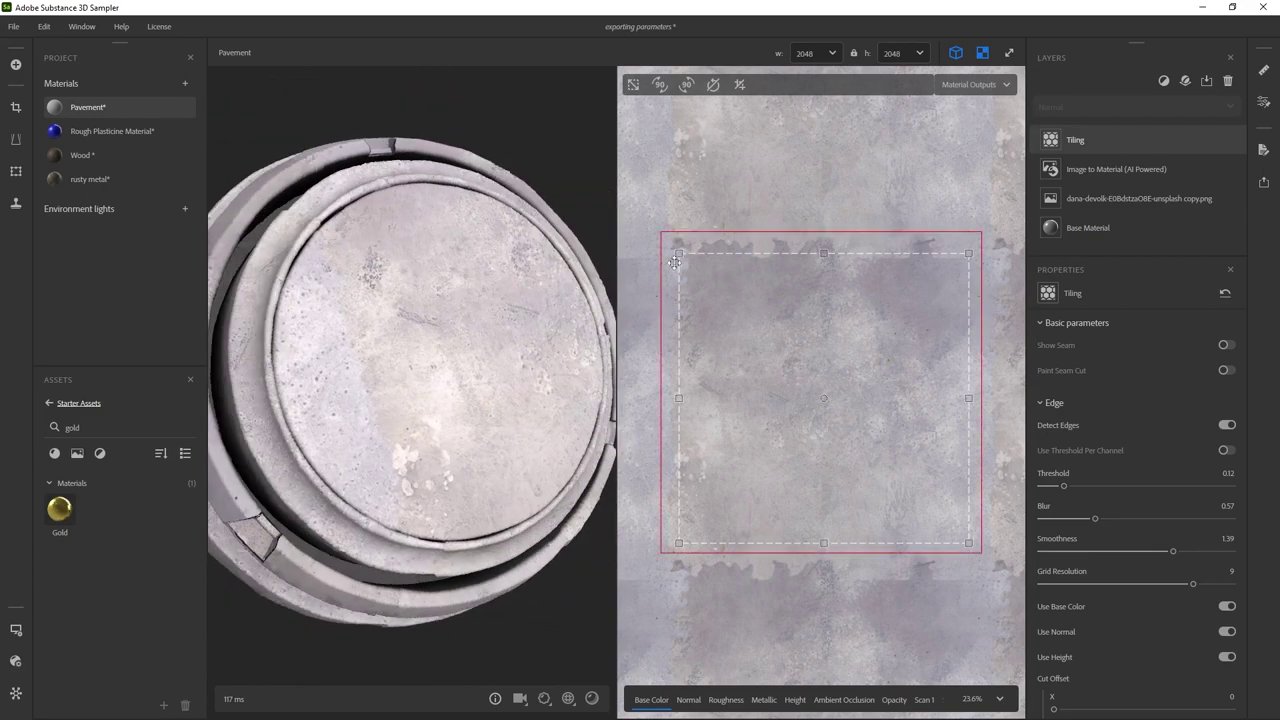
{"action": "left_click_drag", "start_coordinate": [412, 333], "coordinate": [530, 368]}
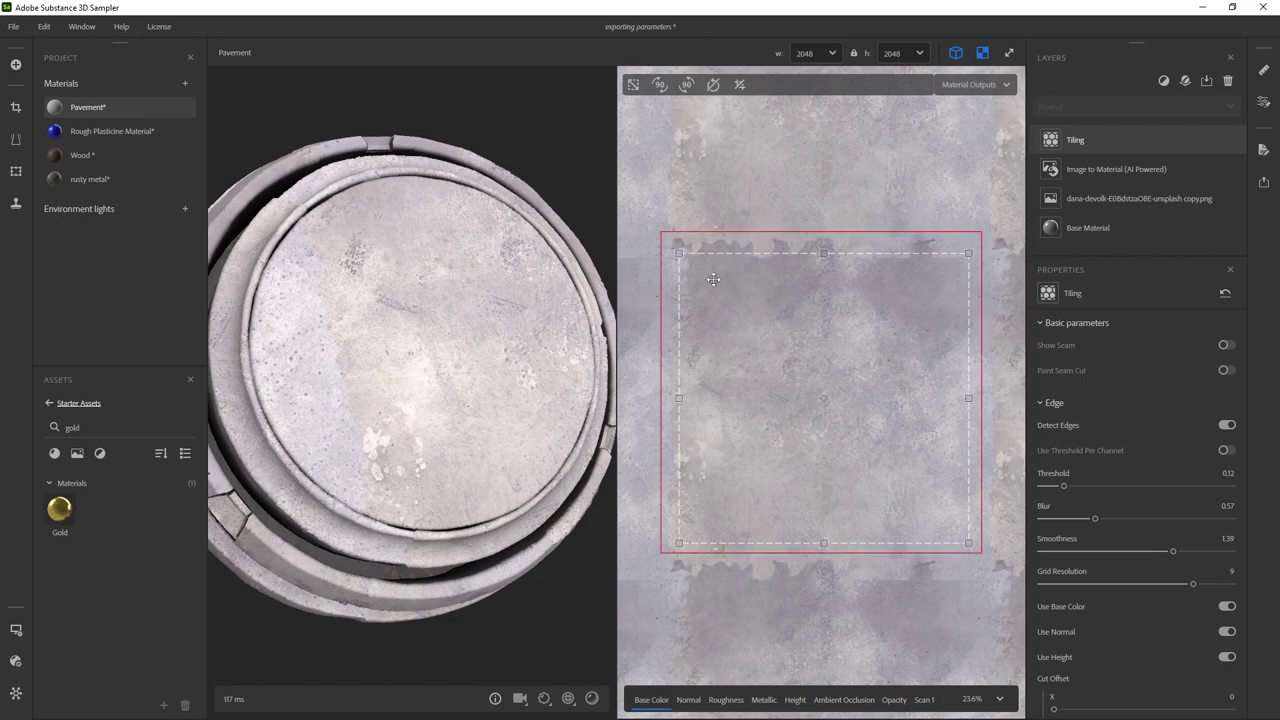
{"action": "left_click_drag", "start_coordinate": [678, 254], "coordinate": [688, 270]}
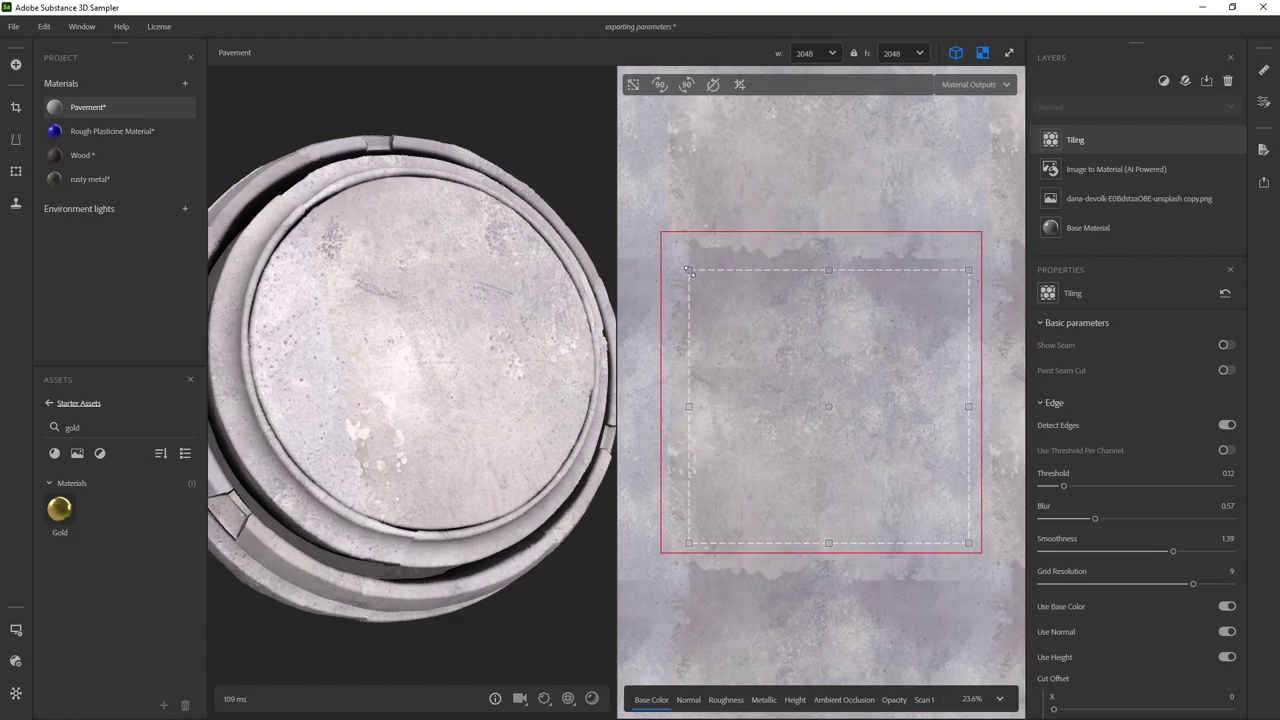
{"action": "left_click_drag", "start_coordinate": [780, 320], "coordinate": [810, 312]}
{"action": "left_click_drag", "start_coordinate": [838, 357], "coordinate": [864, 367]}
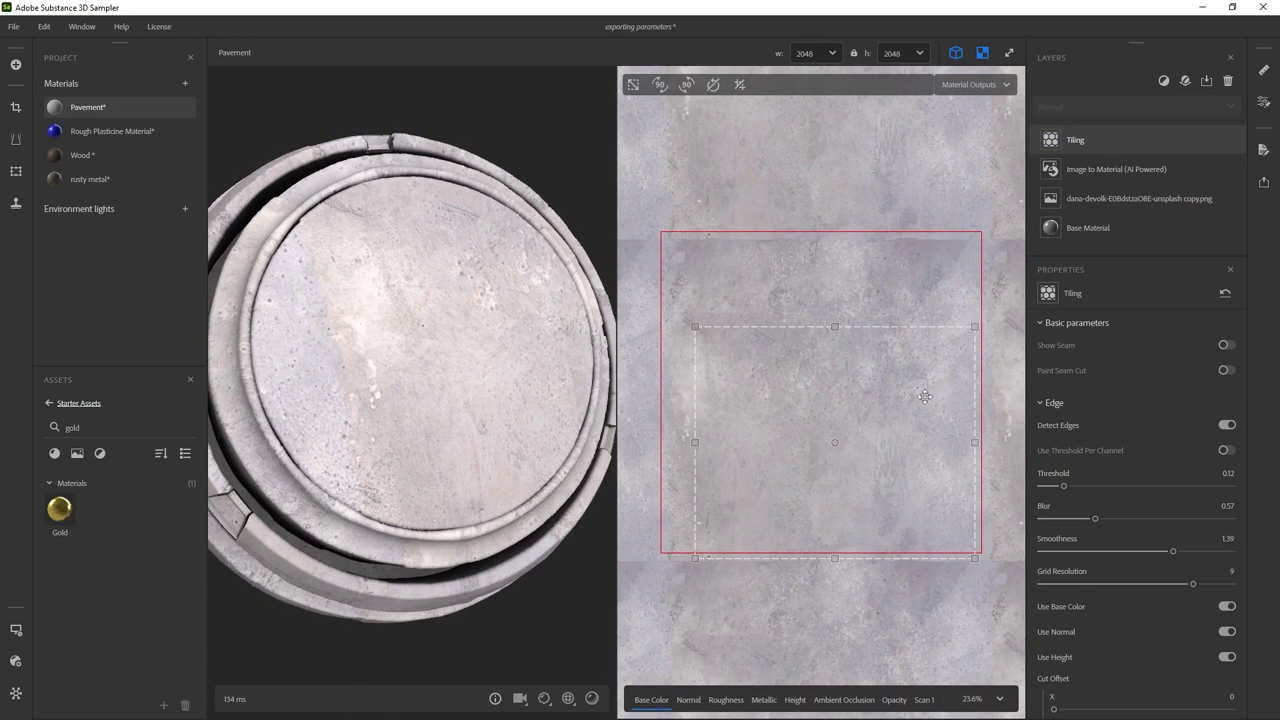
{"action": "left_click_drag", "start_coordinate": [853, 412], "coordinate": [850, 417]}
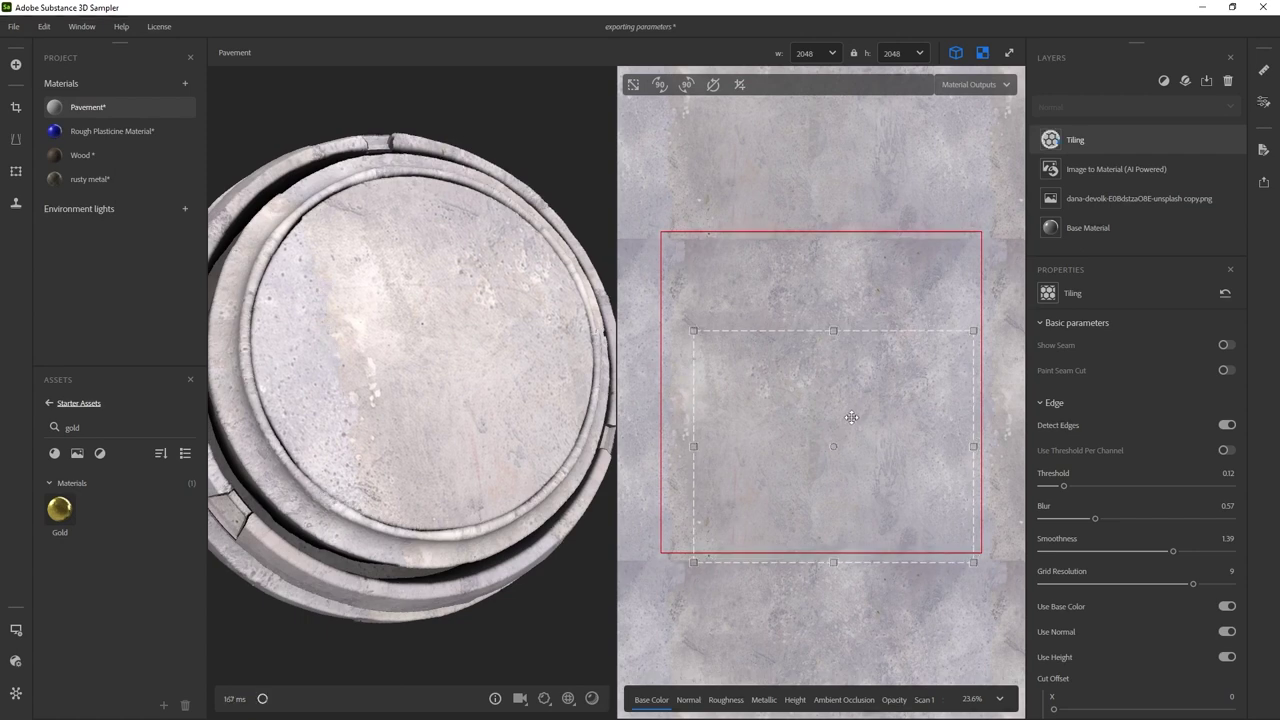
{"action": "left_click_drag", "start_coordinate": [833, 560], "coordinate": [833, 555]}
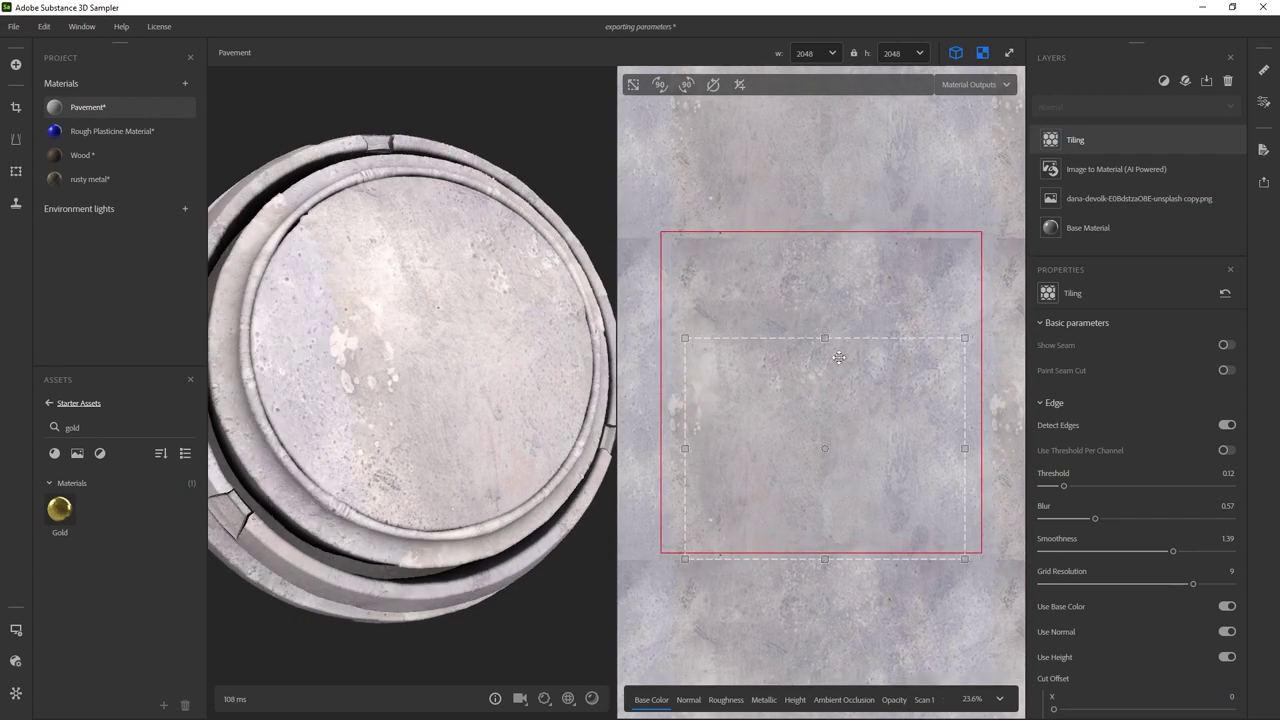
- Move the tiling frame slightly up on the pavement texture and add a Make It Tile filter above the Tiling layer
{"action": "left_click_drag", "start_coordinate": [836, 426], "coordinate": [838, 417]}
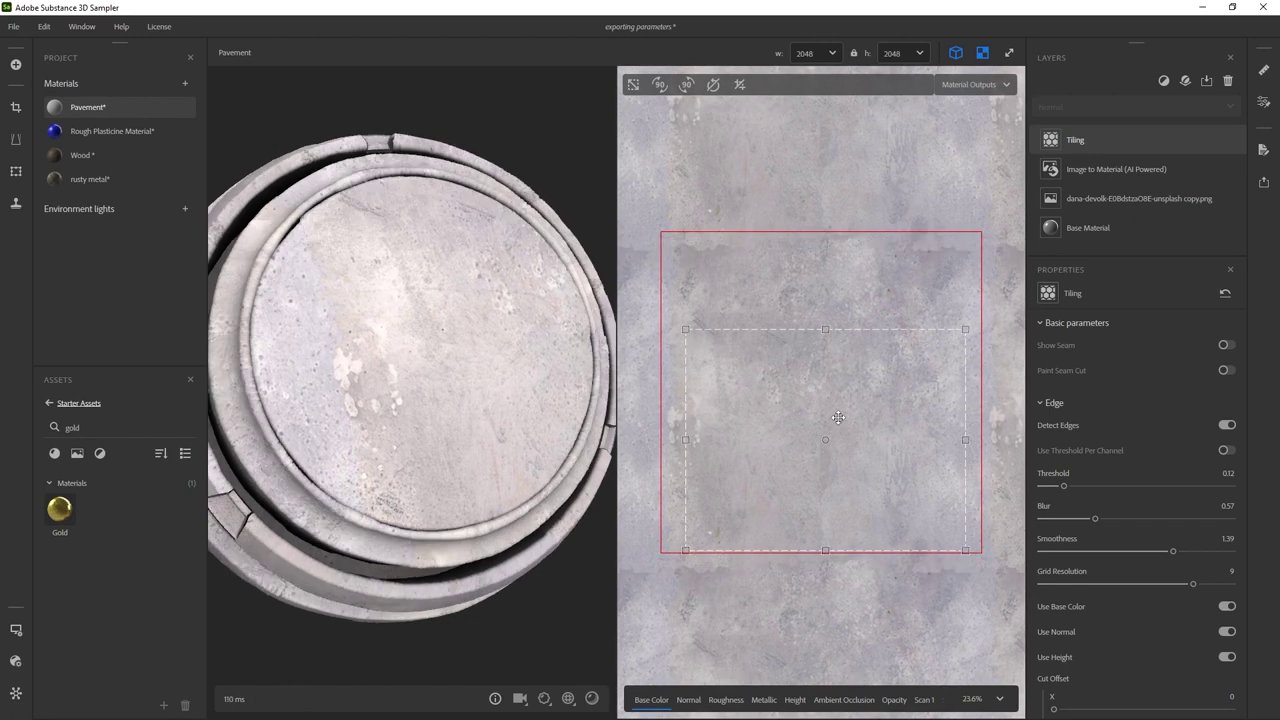
{"action": "left_click", "coordinate": [1164, 82]}
{"action": "type", "text": "mak"}
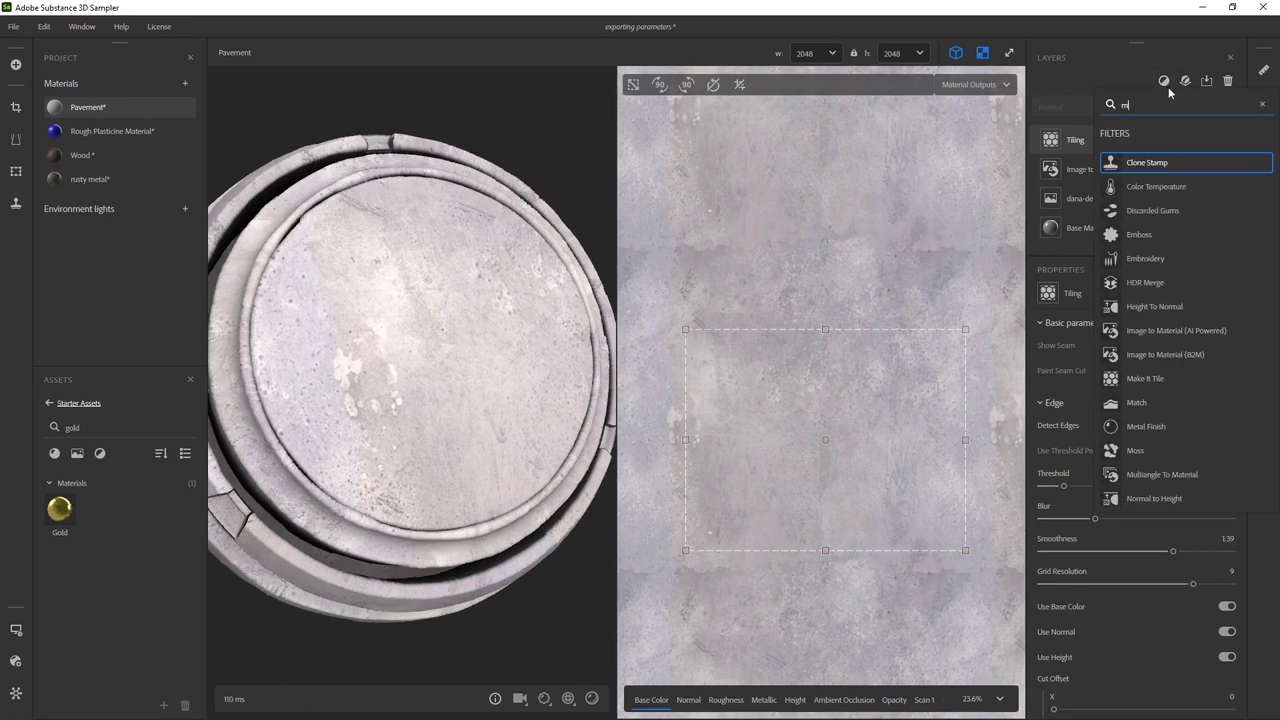
{"action": "left_click", "coordinate": [1157, 162]}
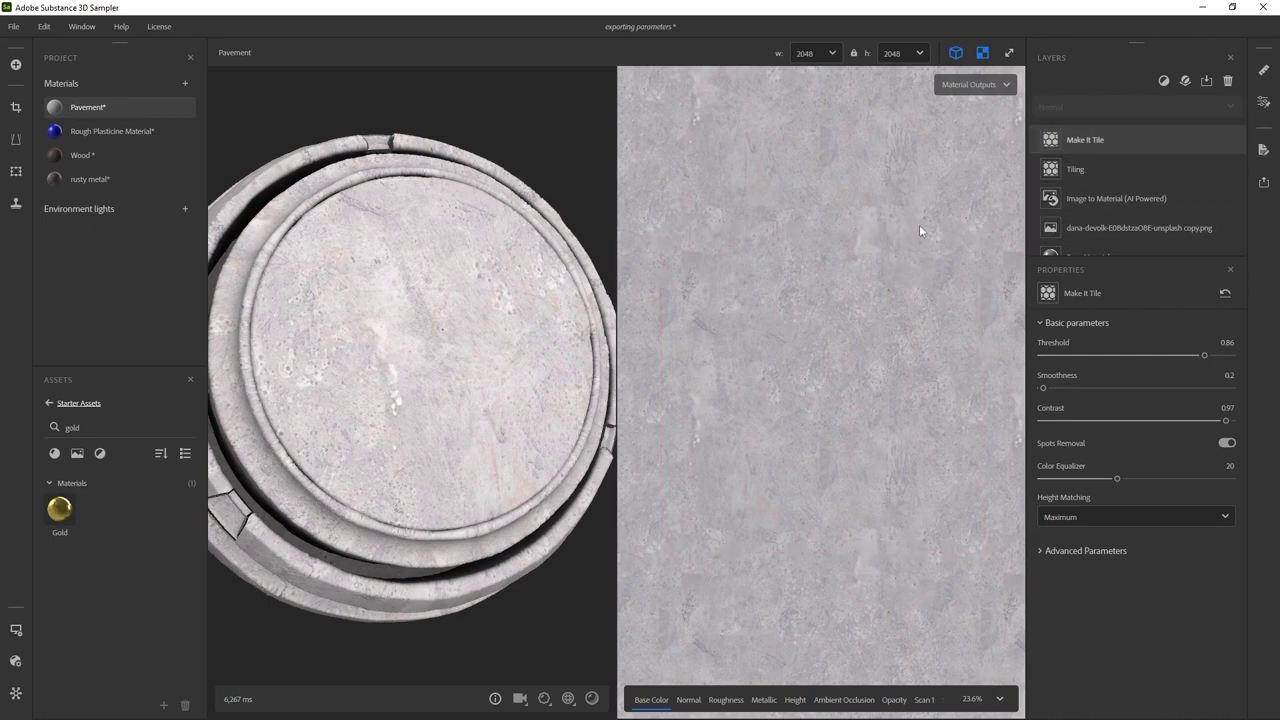
- Set the Make It Tile filter's Threshold to 0.77, Smoothness to 3.4 and Contrast to 0.56, and hide the 2D view
{"action": "mouse_move", "coordinate": [1200, 355]}
{"action": "left_mouse_down"}
{"action": "mouse_move", "coordinate": [1174, 355]}
{"action": "mouse_move", "coordinate": [1187, 355]}
{"action": "left_mouse_up"}
{"action": "left_click_drag", "start_coordinate": [1090, 387], "coordinate": [1081, 388]}
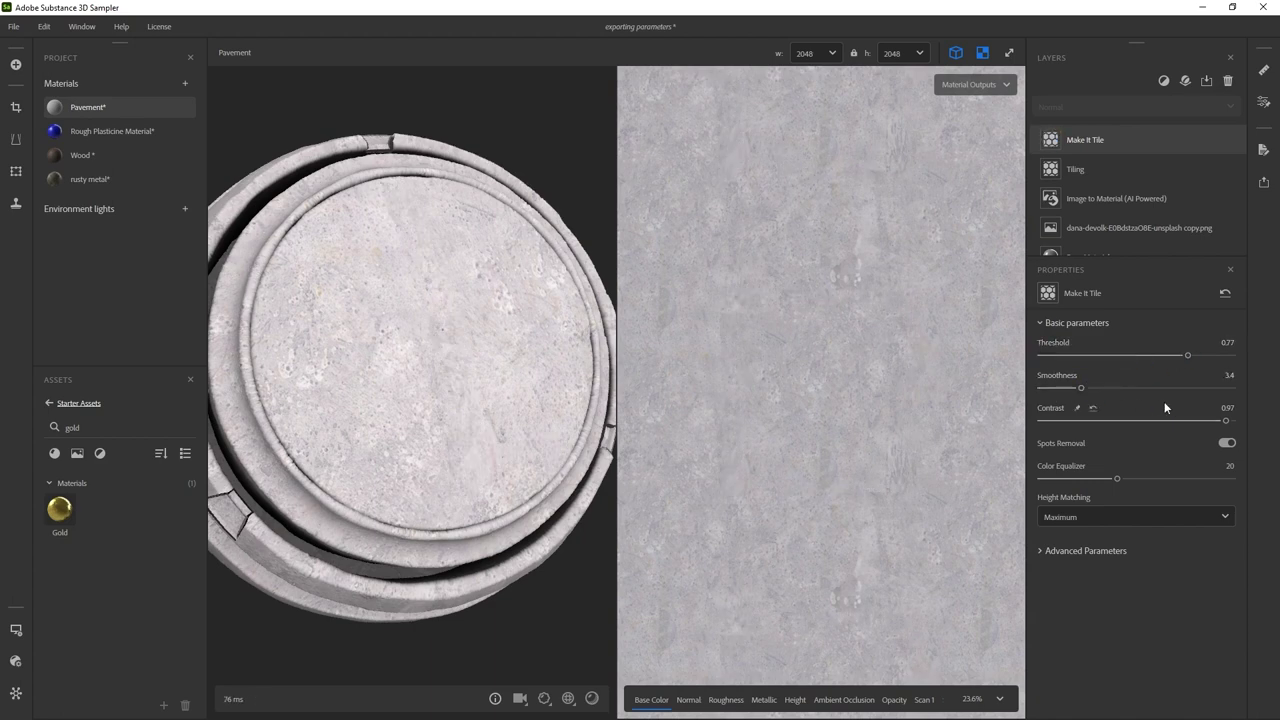
{"action": "left_click_drag", "start_coordinate": [1168, 420], "coordinate": [1147, 420]}
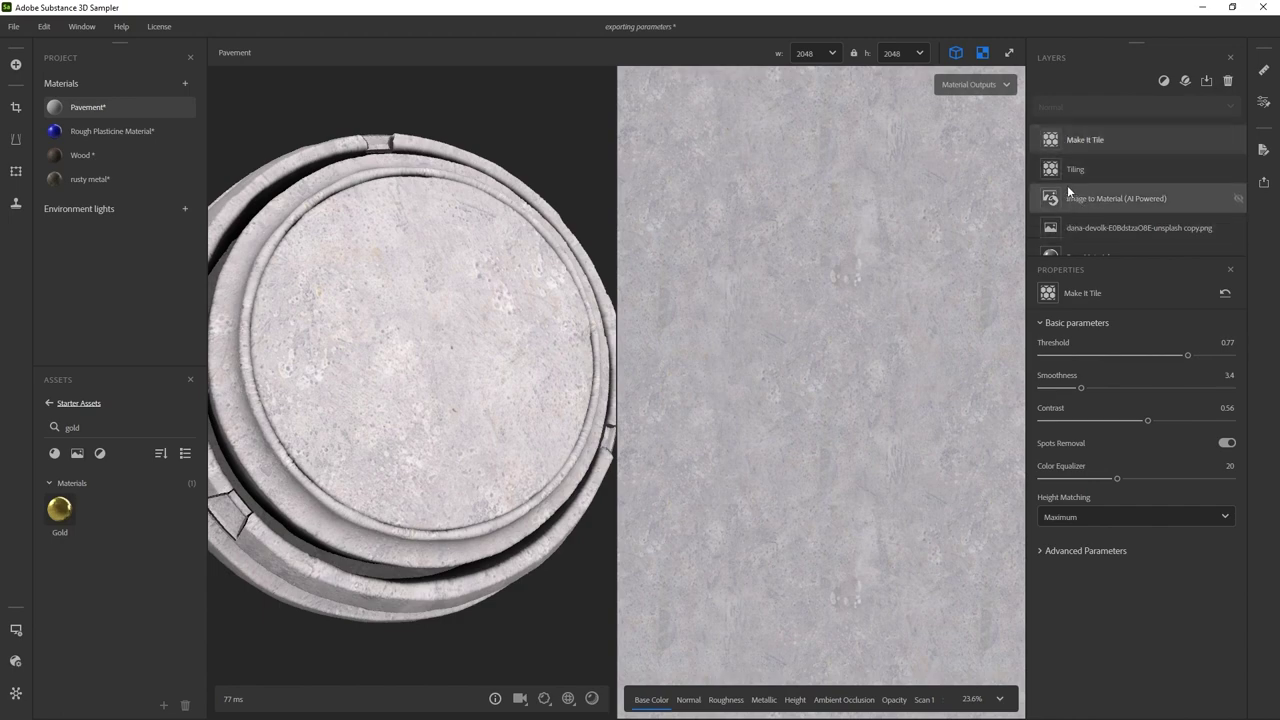
{"action": "left_click", "coordinate": [982, 53]}
{"action": "left_click_drag", "start_coordinate": [810, 252], "coordinate": [711, 229]}
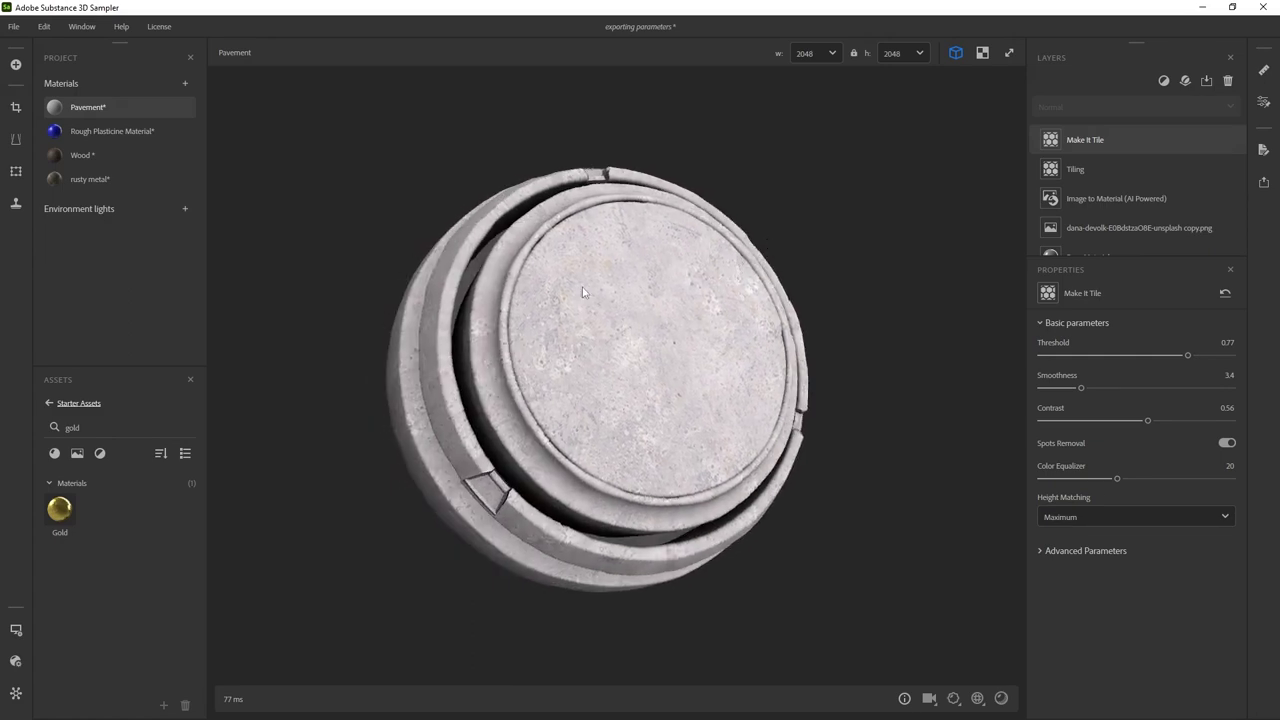
- Add a Colorize filter above the Make It Tile layer of the Pavement material
{"action": "left_click", "coordinate": [1162, 81]}
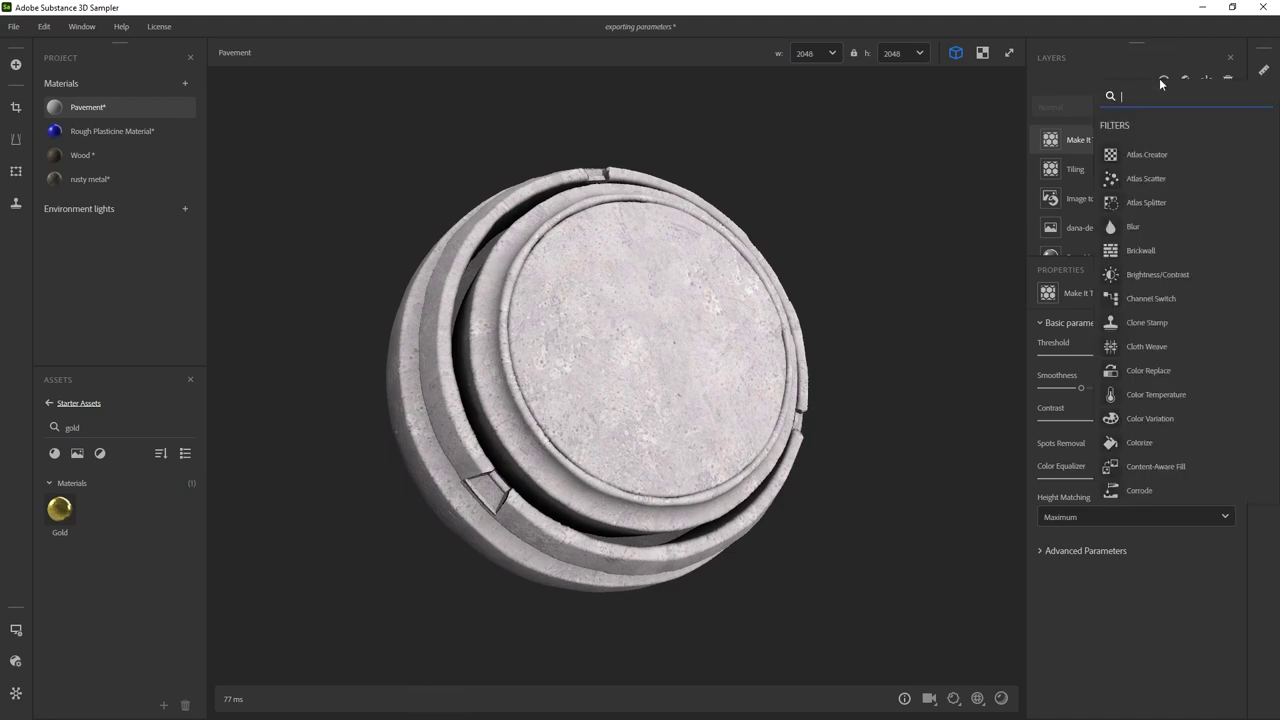
{"action": "type", "text": "colo"}
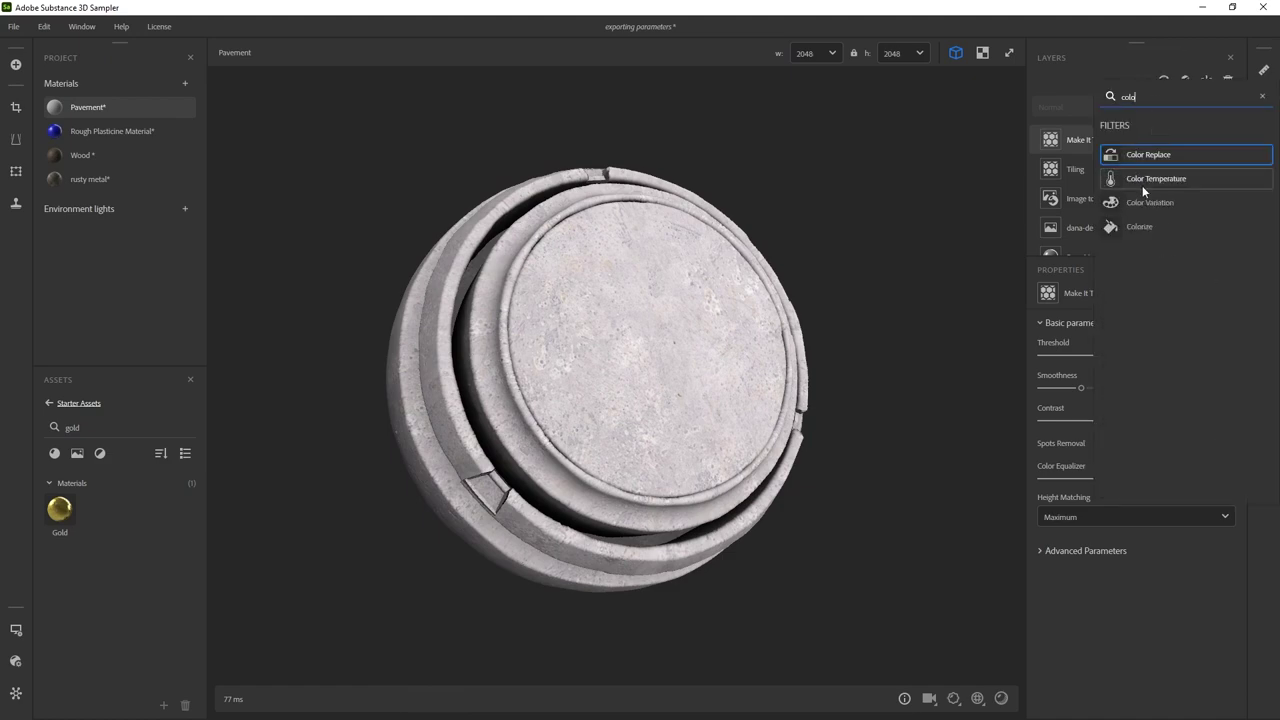
{"action": "left_click", "coordinate": [1145, 226]}
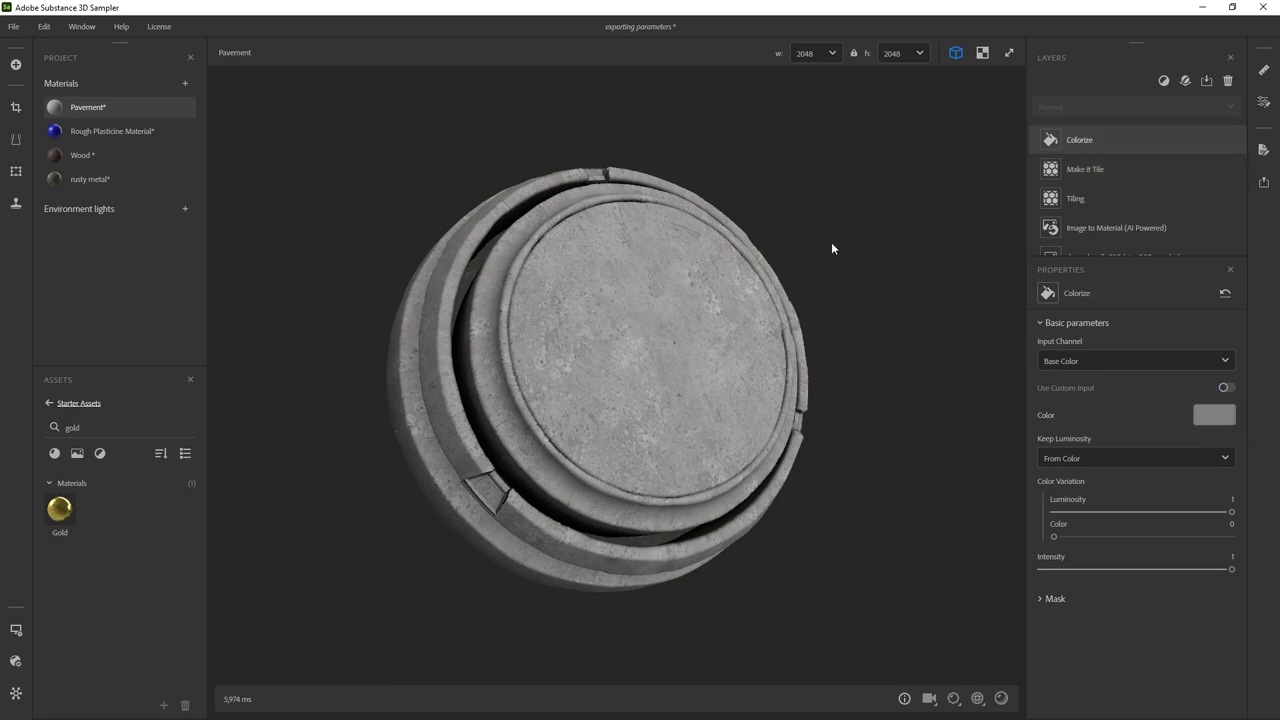
{"action": "left_click_drag", "start_coordinate": [831, 242], "coordinate": [835, 272]}
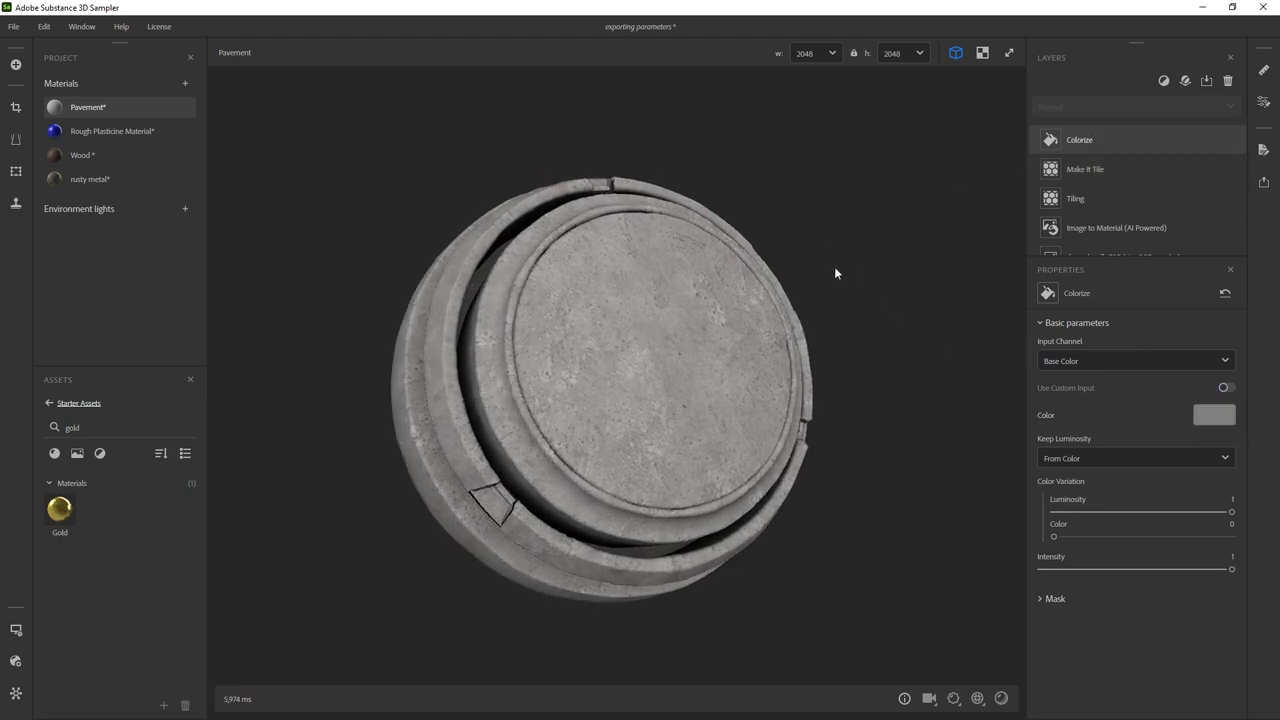
- Set the Colorize filter's Color to a dark bluish grey
{"action": "left_click", "coordinate": [1214, 414]}
{"action": "left_click", "coordinate": [569, 298]}
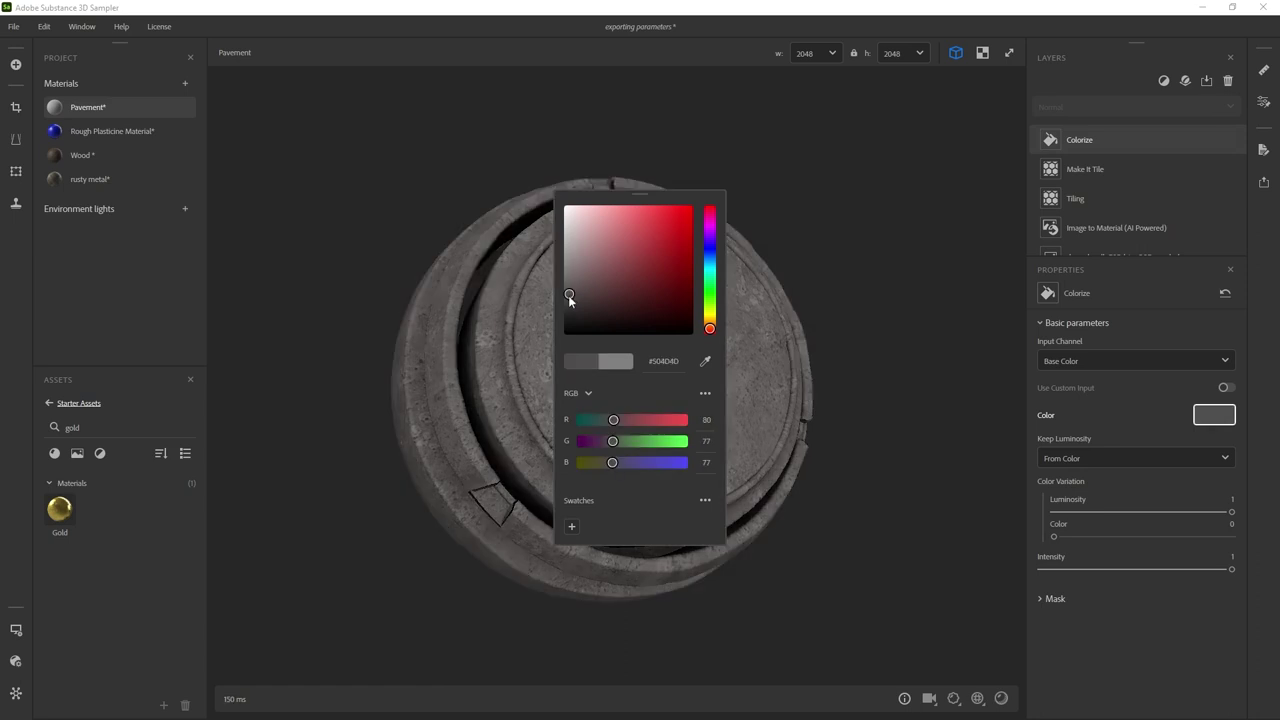
{"action": "left_click_drag", "start_coordinate": [595, 201], "coordinate": [865, 133]}
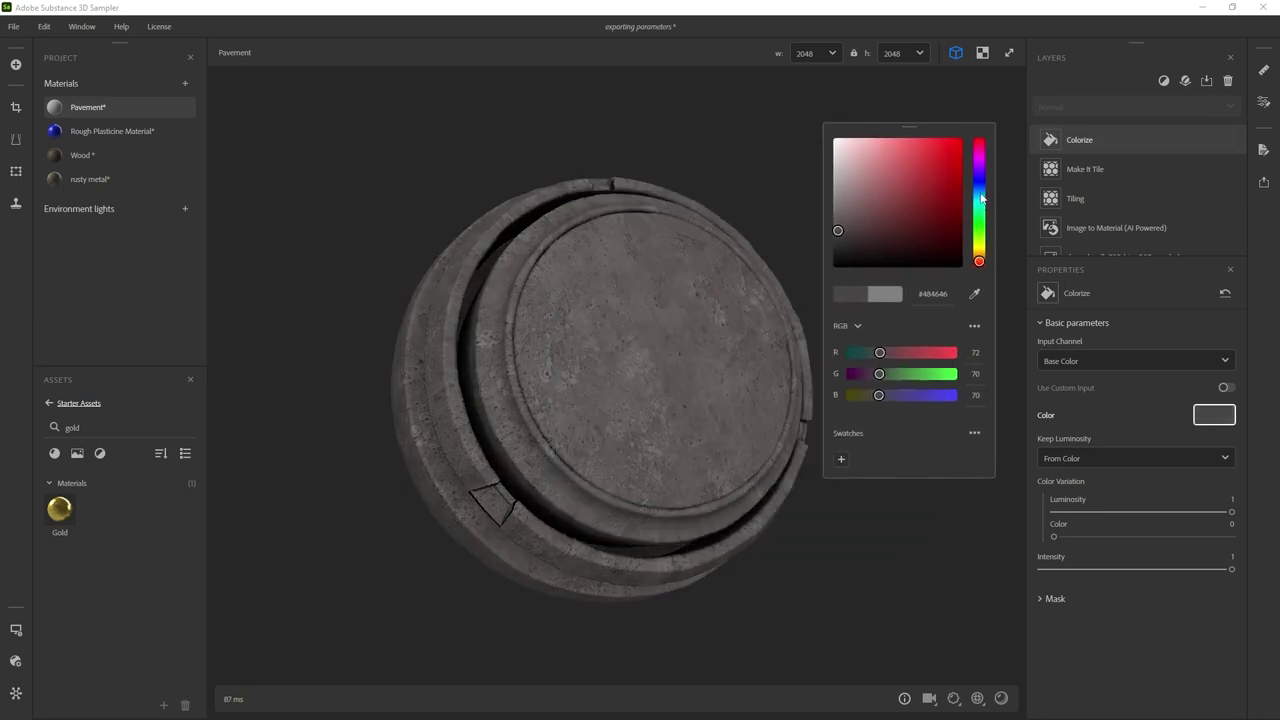
{"action": "left_click", "coordinate": [980, 190]}
{"action": "left_click", "coordinate": [845, 229]}
{"action": "left_click_drag", "start_coordinate": [845, 229], "coordinate": [847, 230]}
{"action": "left_click", "coordinate": [756, 168]}
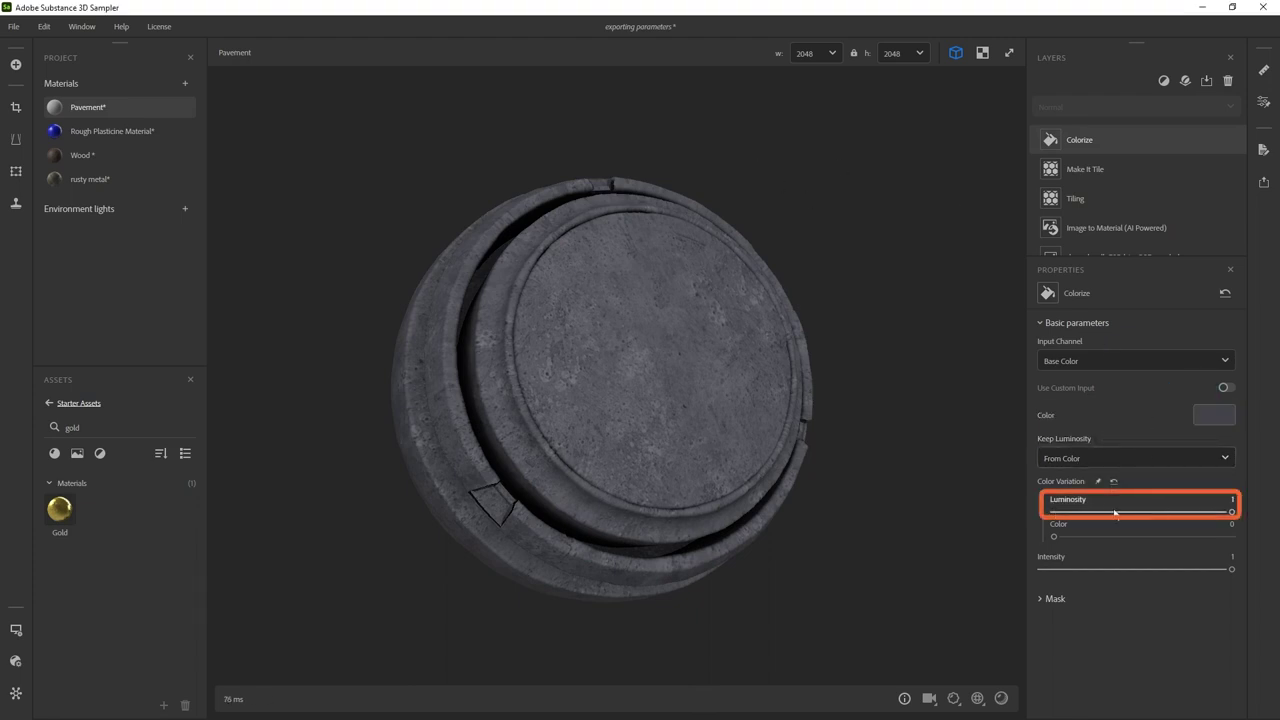
- Try out the Colorize filter's Luminosity variation on the 3D preview and leave it at 1
{"action": "left_click_drag", "start_coordinate": [743, 371], "coordinate": [721, 295]}
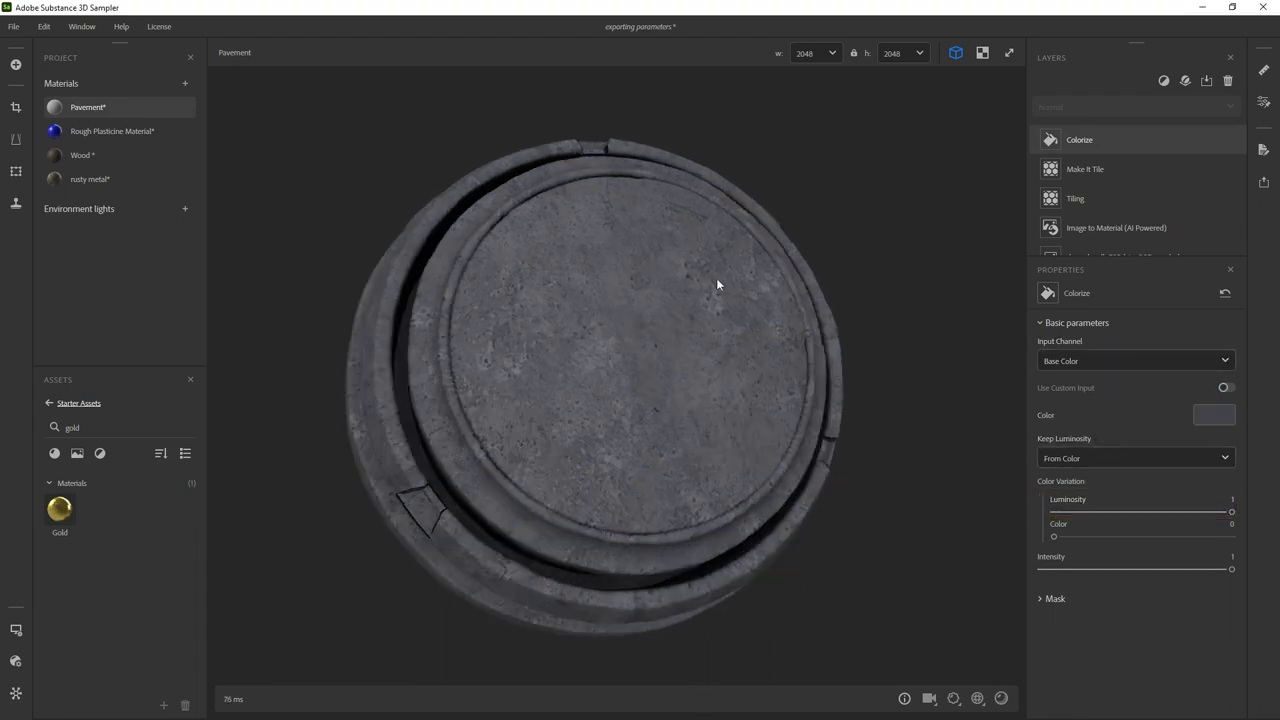
{"action": "scroll", "coordinate": [757, 400], "scroll_direction": "up", "scroll_amount": 5}
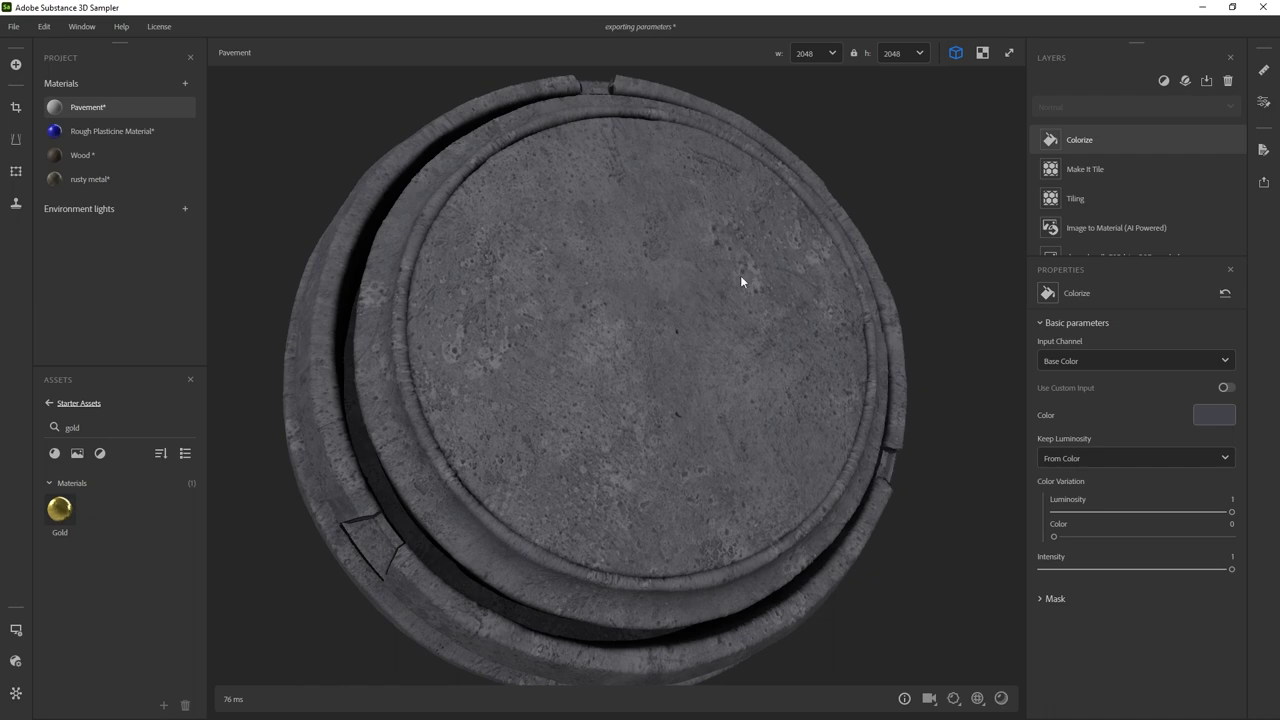
{"action": "mouse_move", "coordinate": [1231, 512]}
{"action": "left_mouse_down"}
{"action": "mouse_move", "coordinate": [1049, 522]}
{"action": "mouse_move", "coordinate": [1232, 512]}
{"action": "left_mouse_up"}
{"action": "scroll", "coordinate": [789, 396], "scroll_direction": "down", "scroll_amount": 4}
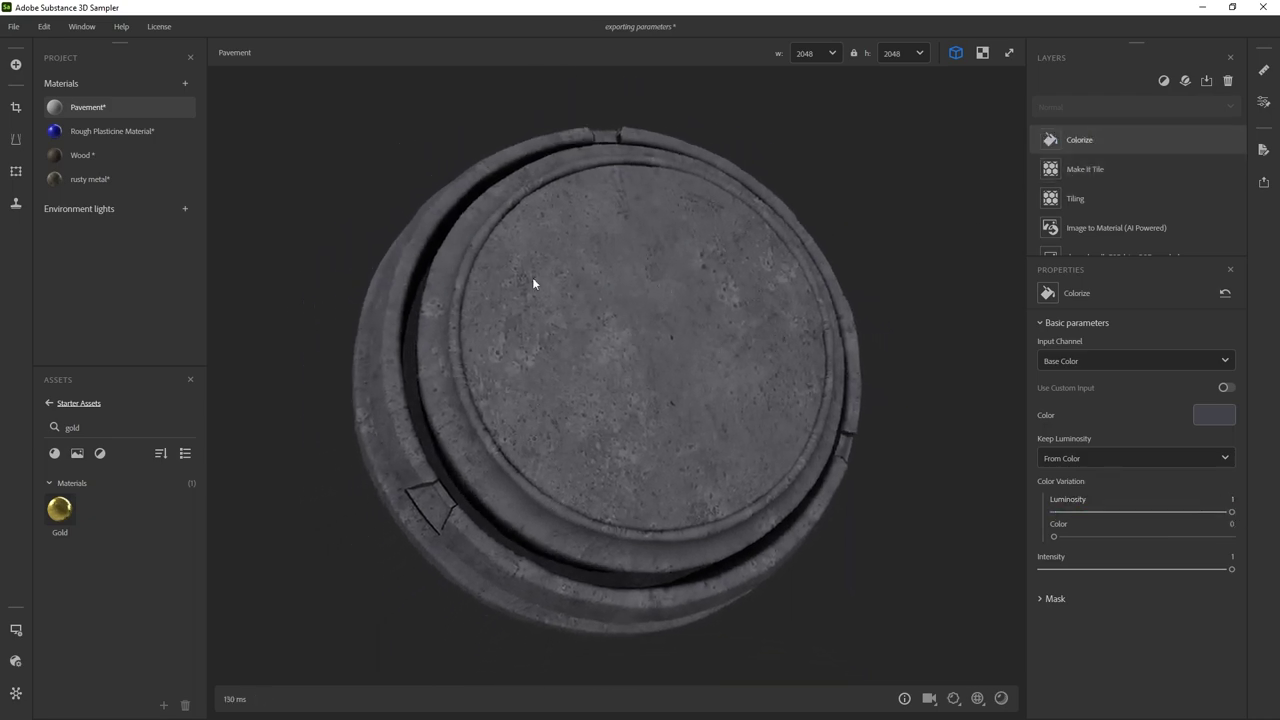
- Add a Pavement filter on top of the Colorize layer
{"action": "left_click", "coordinate": [1163, 80]}
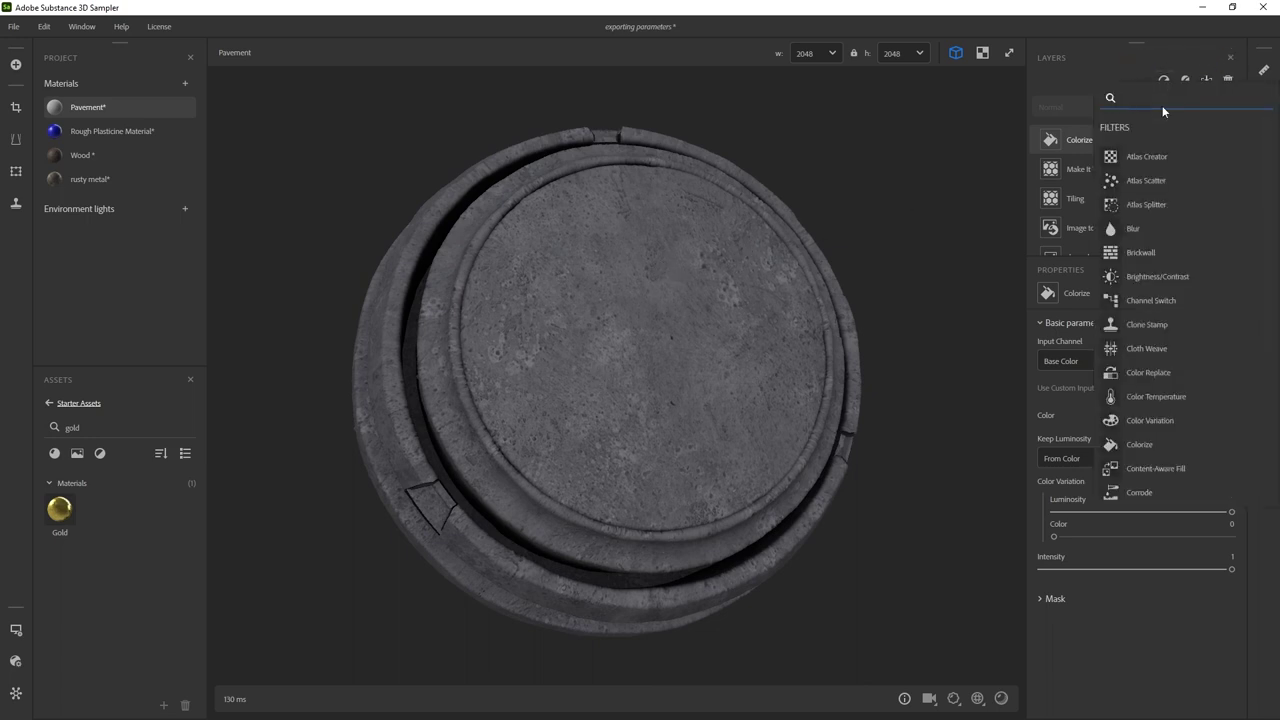
{"action": "type", "text": "pa"}
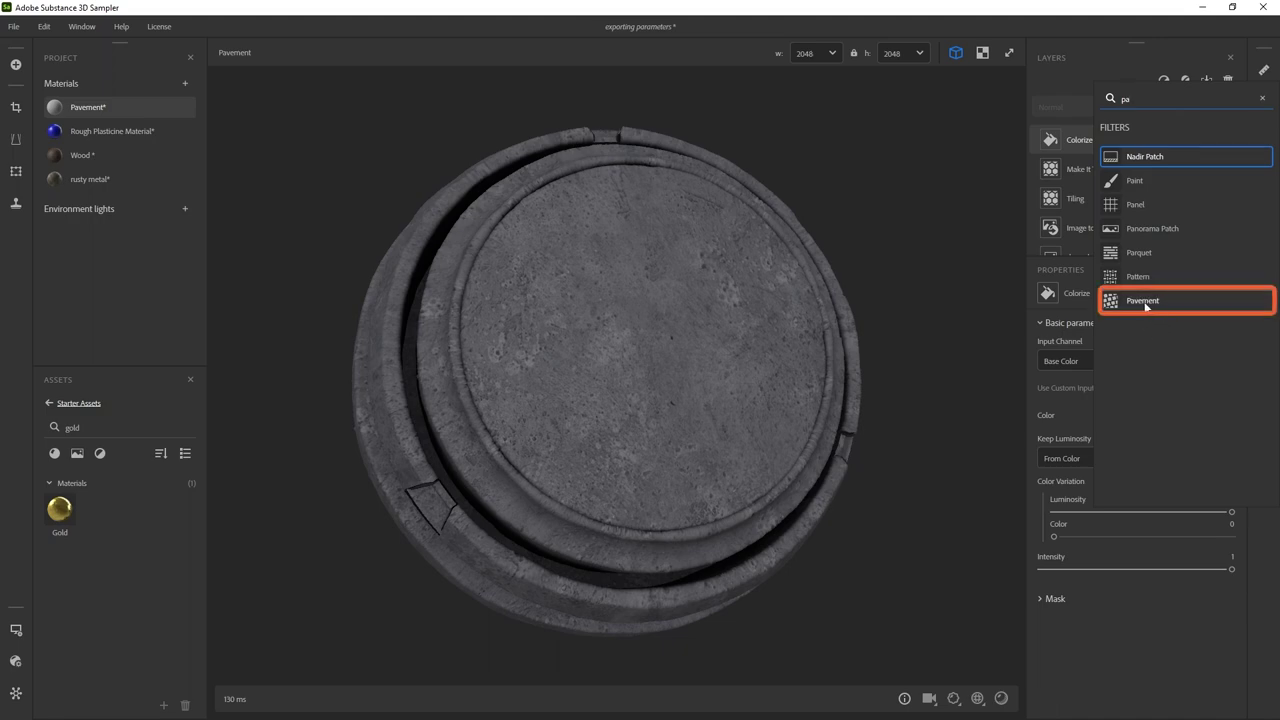
{"action": "left_click", "coordinate": [1143, 301]}
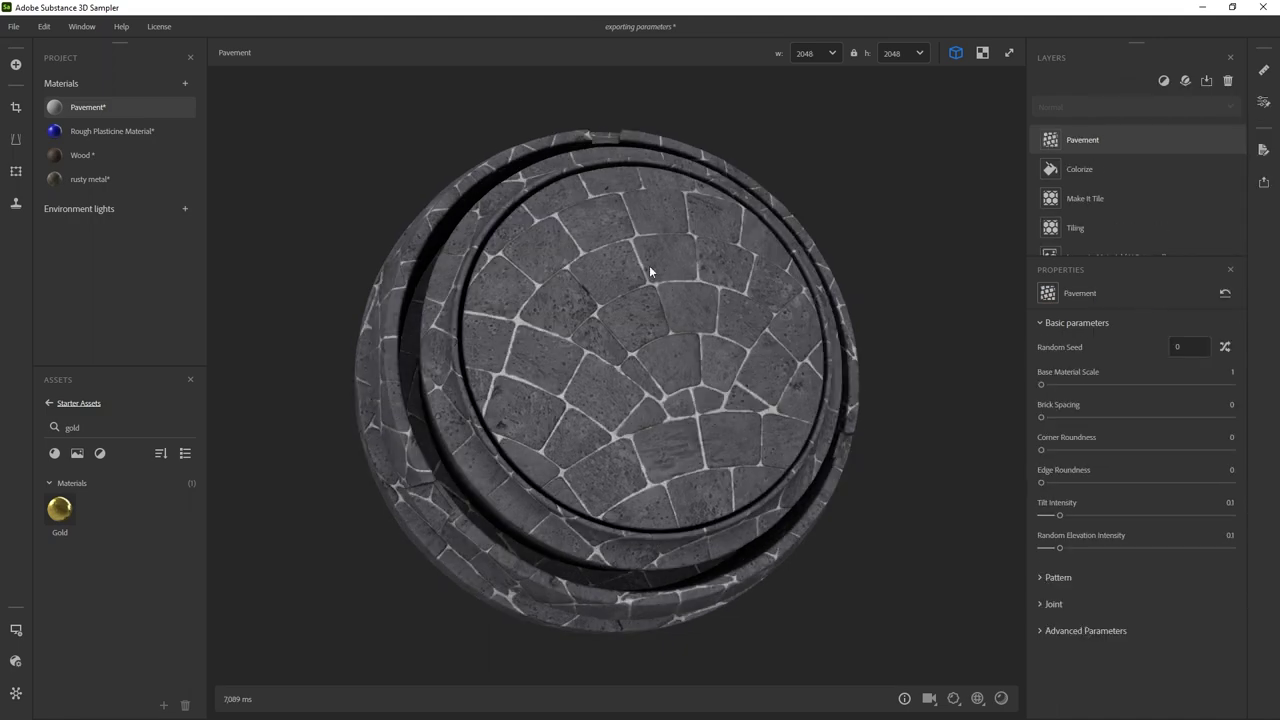
{"action": "left_click_drag", "start_coordinate": [533, 264], "coordinate": [748, 276]}
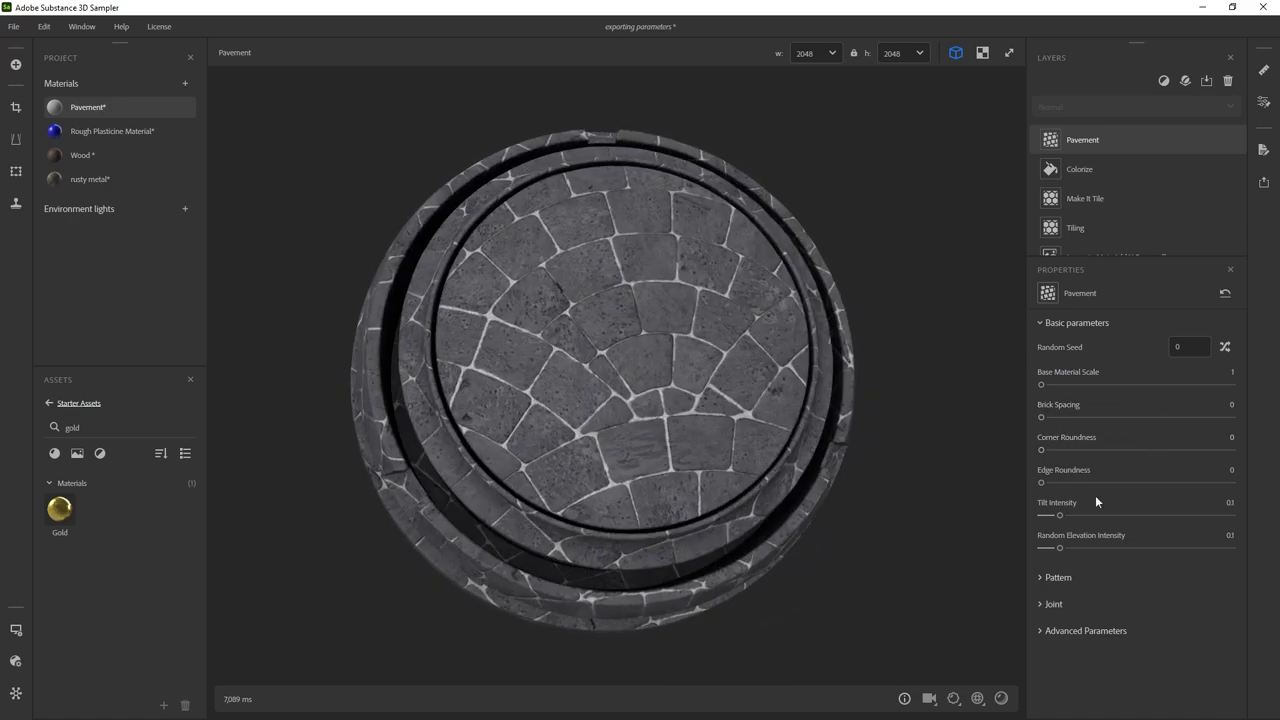
- Try the Slate and Serpentine patterns in the Pavement filter and set its Pattern Type to Brush Rock
{"action": "left_click", "coordinate": [1043, 580]}
{"action": "scroll", "coordinate": [1155, 542], "scroll_direction": "down", "scroll_amount": 1}
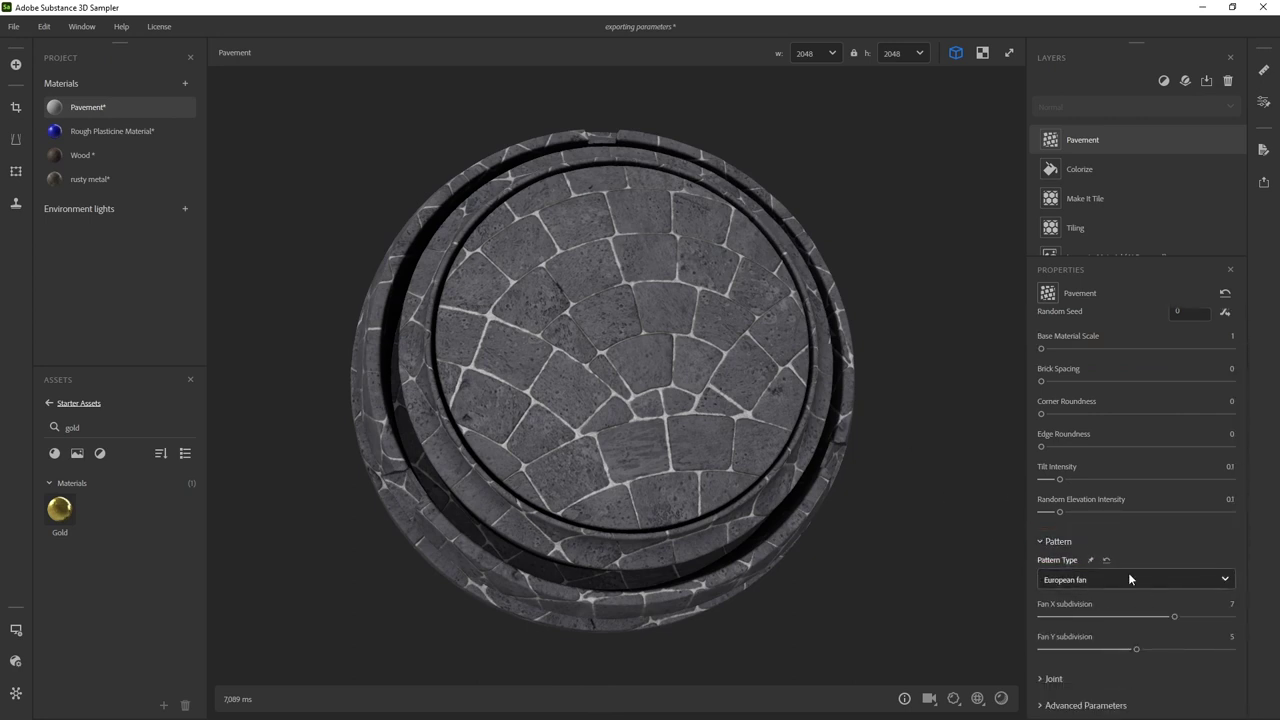
{"action": "left_click", "coordinate": [1128, 578]}
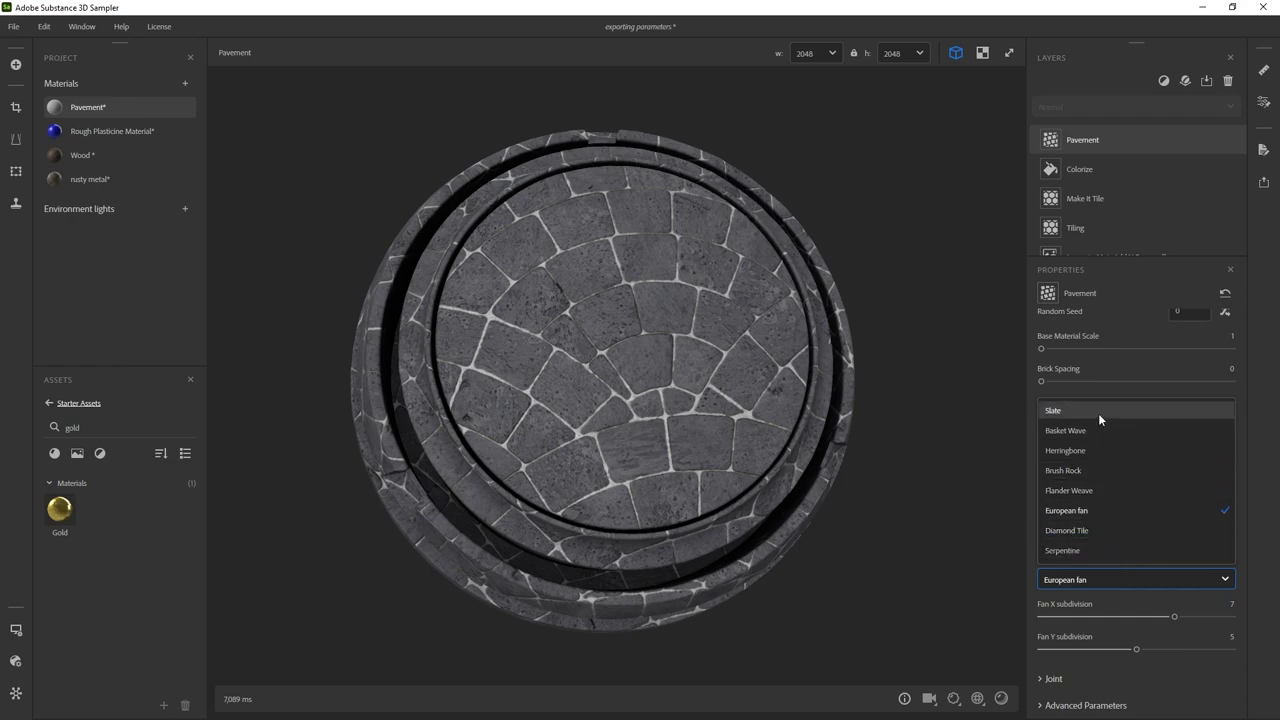
{"action": "left_click", "coordinate": [1098, 411]}
{"action": "left_click", "coordinate": [1108, 582]}
{"action": "left_click", "coordinate": [1103, 550]}
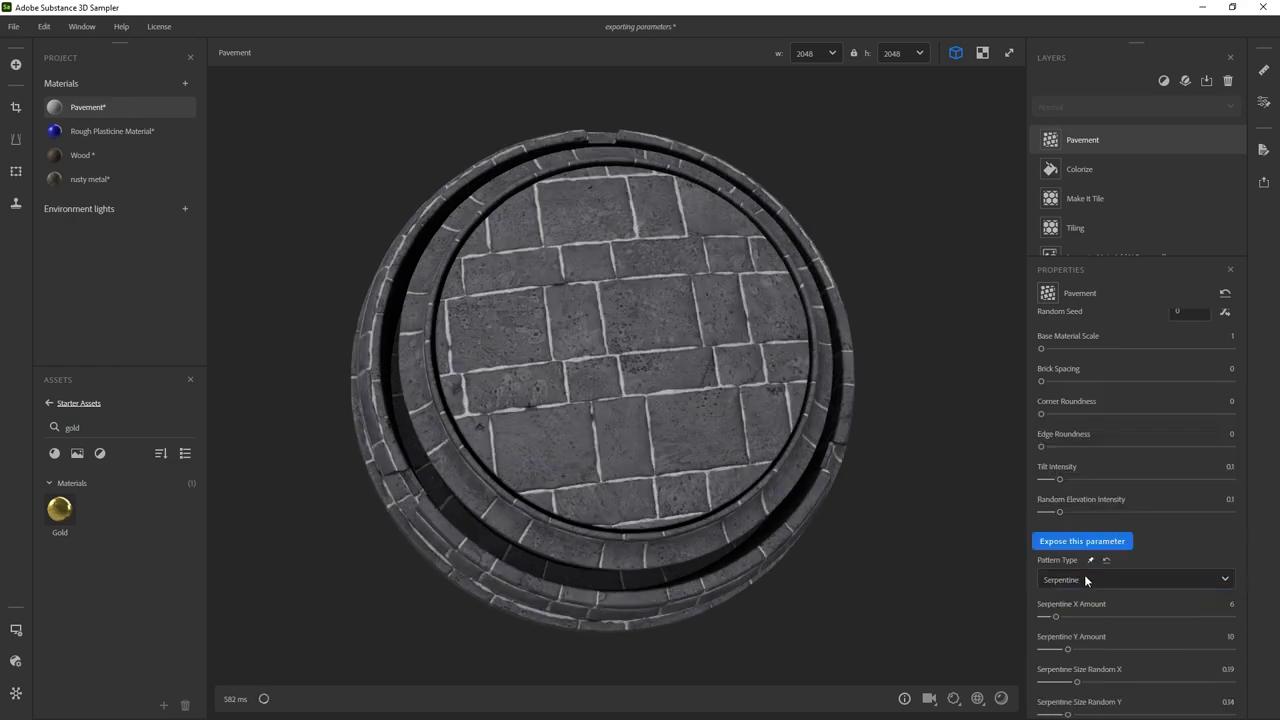
{"action": "left_click", "coordinate": [1084, 576]}
{"action": "left_click", "coordinate": [1088, 470]}
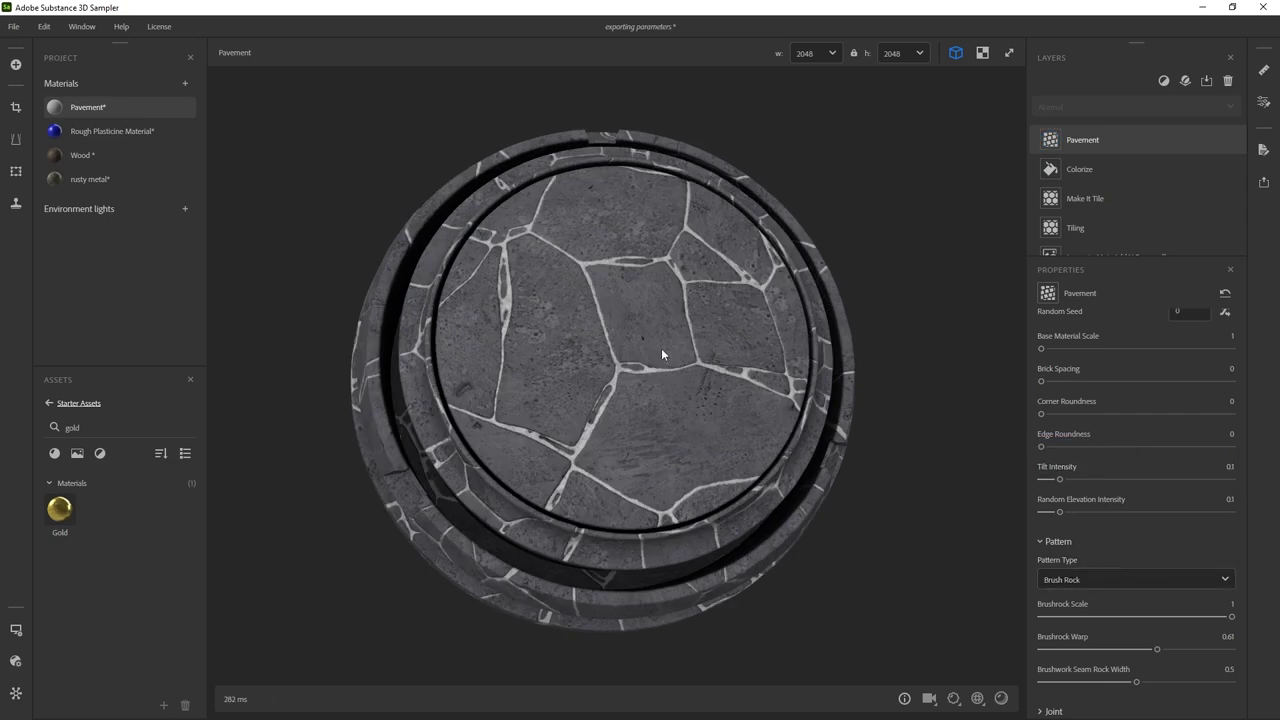
{"action": "left_click_drag", "start_coordinate": [661, 350], "coordinate": [754, 389]}
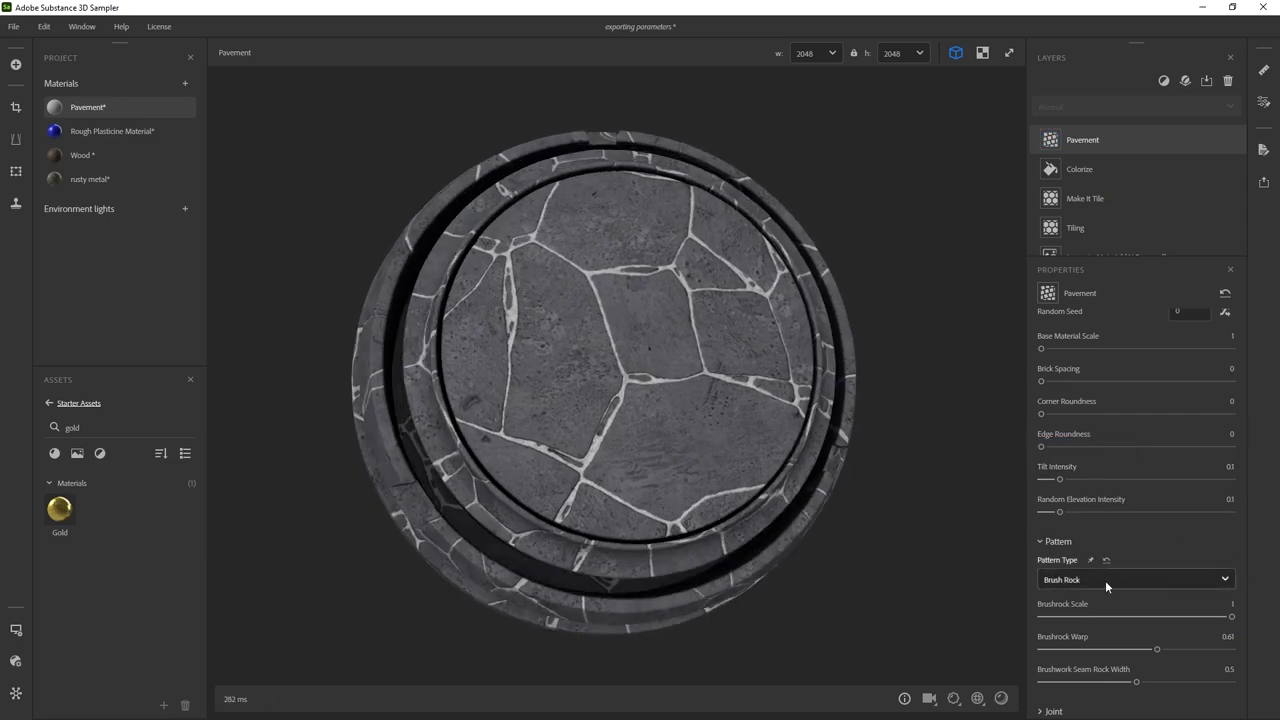
{"action": "left_click_drag", "start_coordinate": [718, 320], "coordinate": [728, 320]}
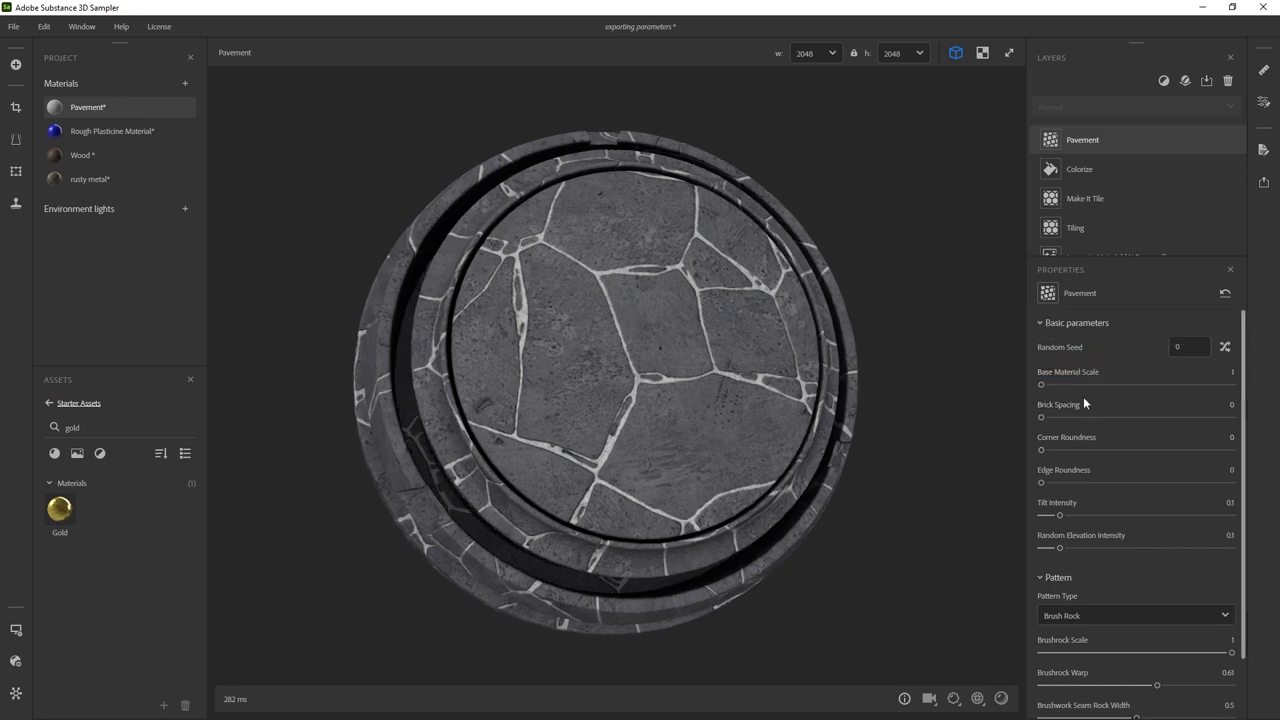
- Set the Pavement filter's Corner Roundness to 0.49, Edge Roundness to 0.88 and Random Elevation Intensity to 0.61
{"action": "left_click_drag", "start_coordinate": [1043, 416], "coordinate": [1134, 450]}
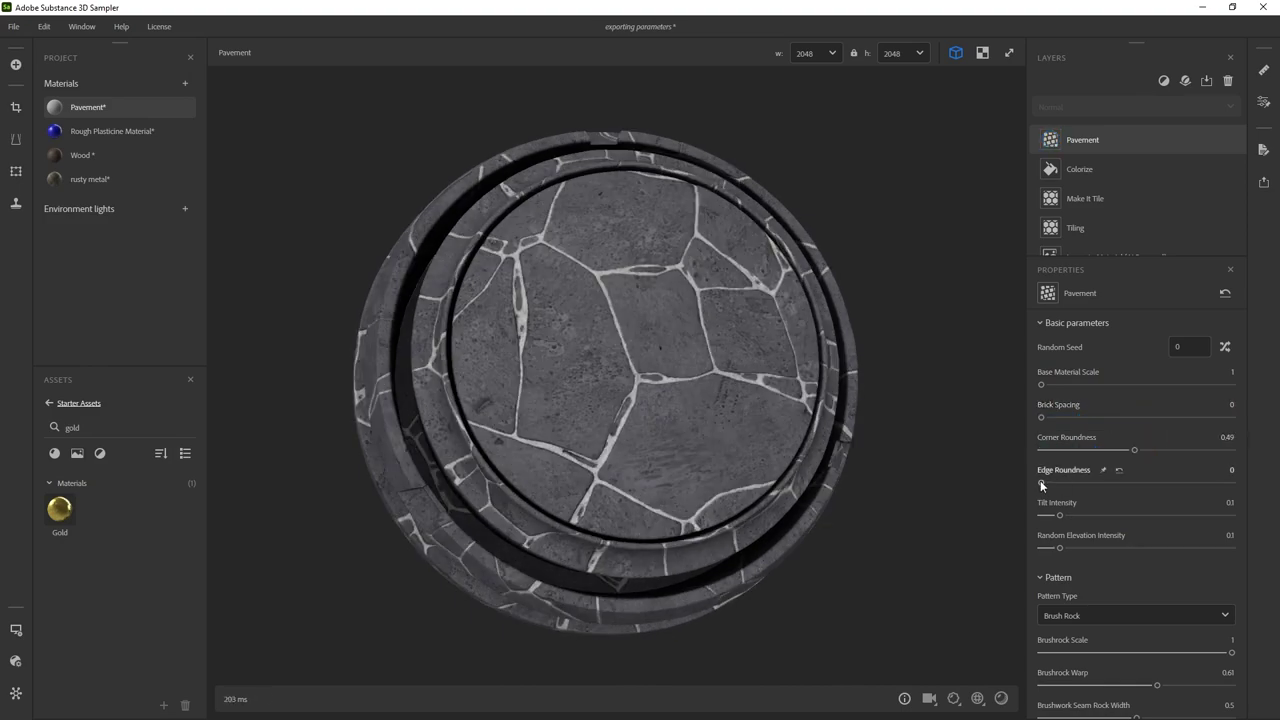
{"action": "left_click_drag", "start_coordinate": [1041, 482], "coordinate": [1090, 484]}
{"action": "scroll", "coordinate": [650, 320], "scroll_direction": "up", "scroll_amount": 10}
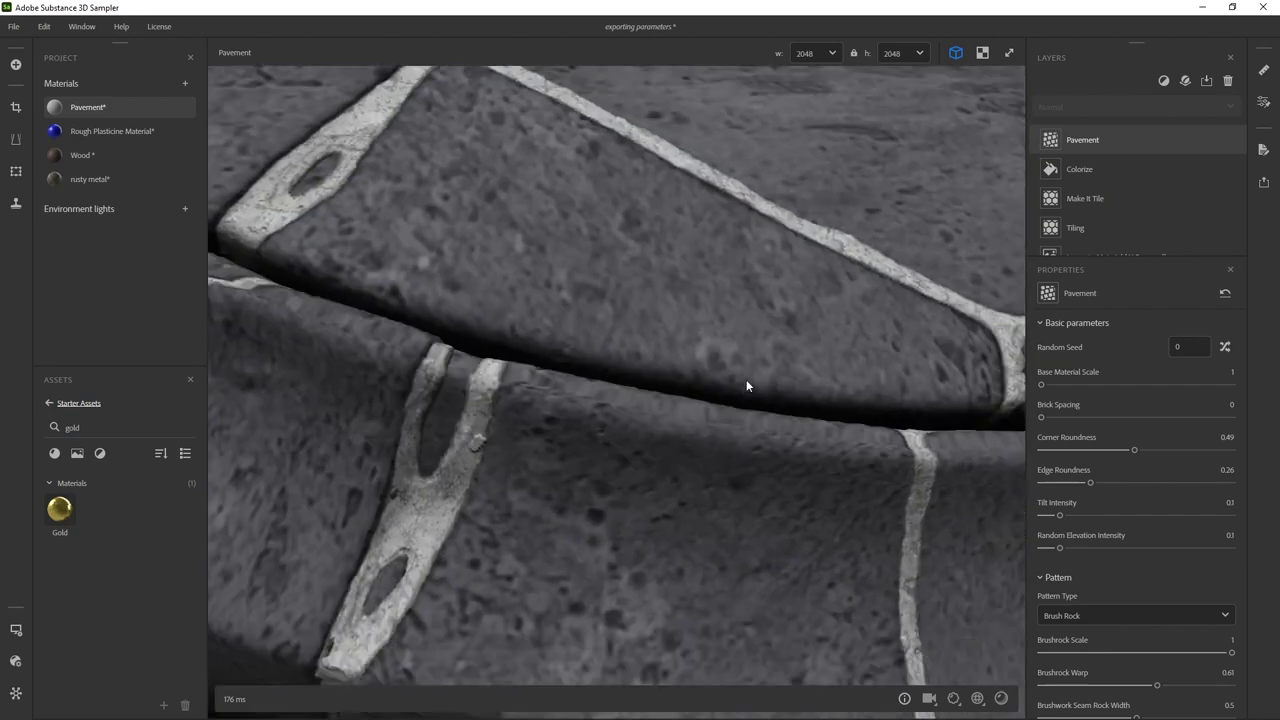
{"action": "left_click_drag", "start_coordinate": [746, 385], "coordinate": [637, 466]}
{"action": "left_click_drag", "start_coordinate": [1090, 483], "coordinate": [1208, 483]}
{"action": "scroll", "coordinate": [651, 277], "scroll_direction": "down", "scroll_amount": 10}
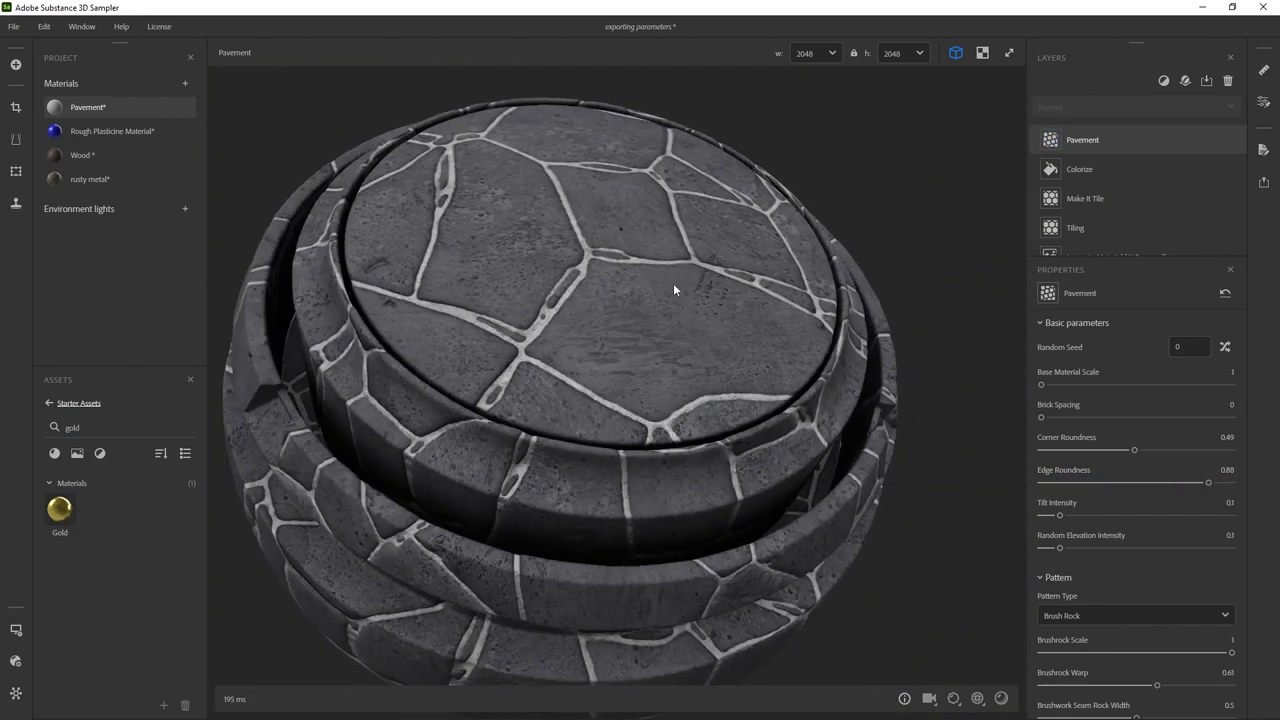
{"action": "left_click_drag", "start_coordinate": [677, 286], "coordinate": [690, 400]}
{"action": "left_click_drag", "start_coordinate": [1059, 547], "coordinate": [1157, 547]}
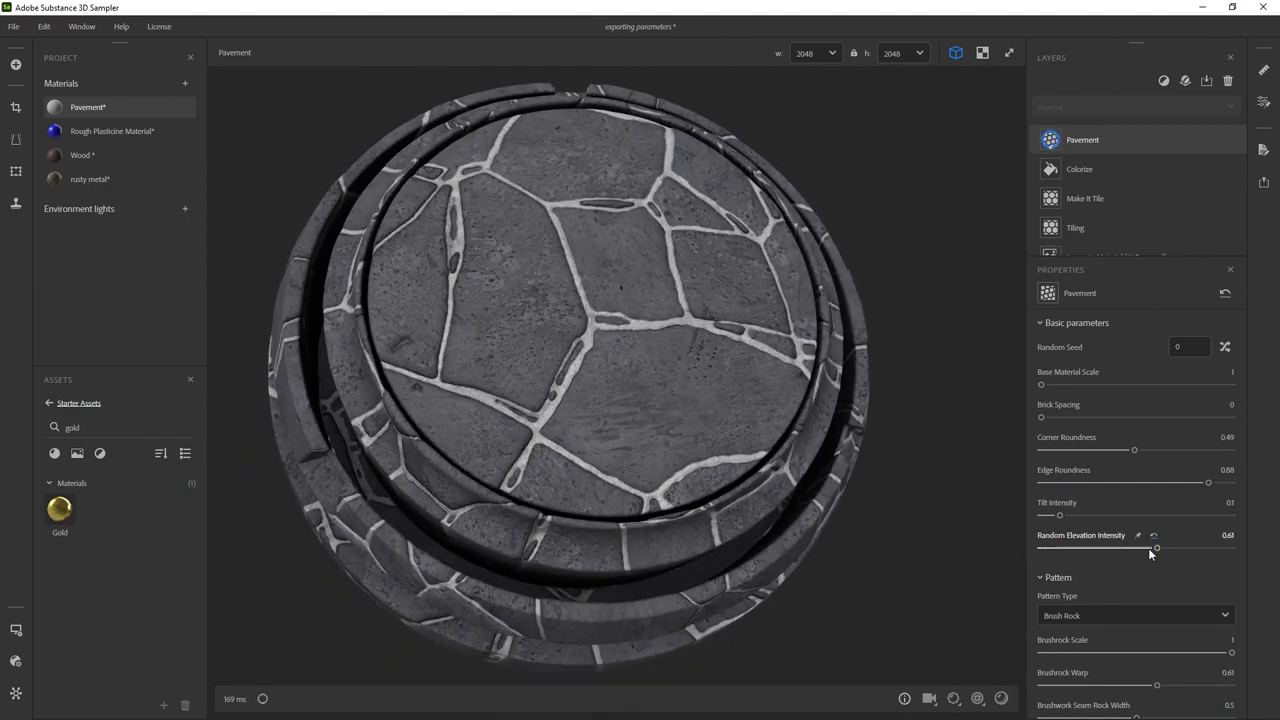
- Set the pavement joints to Joint Height 0.51, Joint Width 0.56, Joint Width Variation 0.45 and Joint Luminosity 0.21
{"action": "scroll", "coordinate": [1114, 525], "scroll_direction": "down", "scroll_amount": 2}
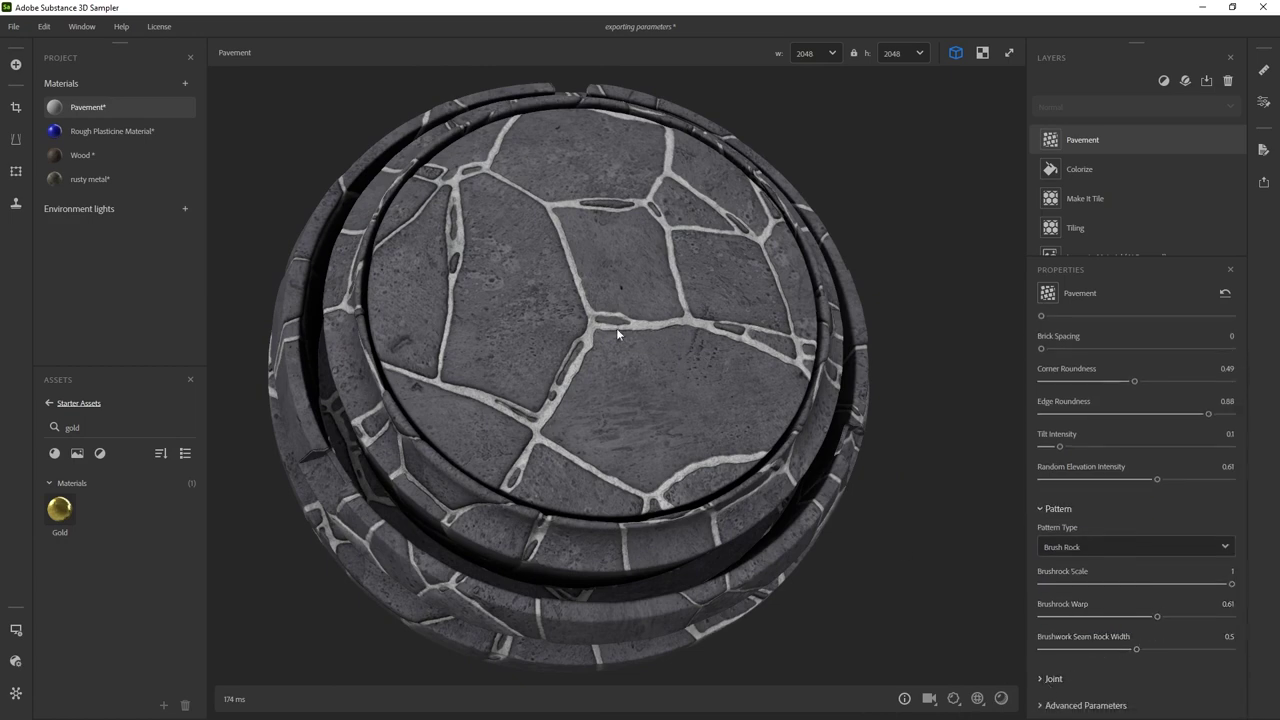
{"action": "left_click", "coordinate": [1053, 678]}
{"action": "scroll", "coordinate": [1104, 595], "scroll_direction": "down", "scroll_amount": 4}
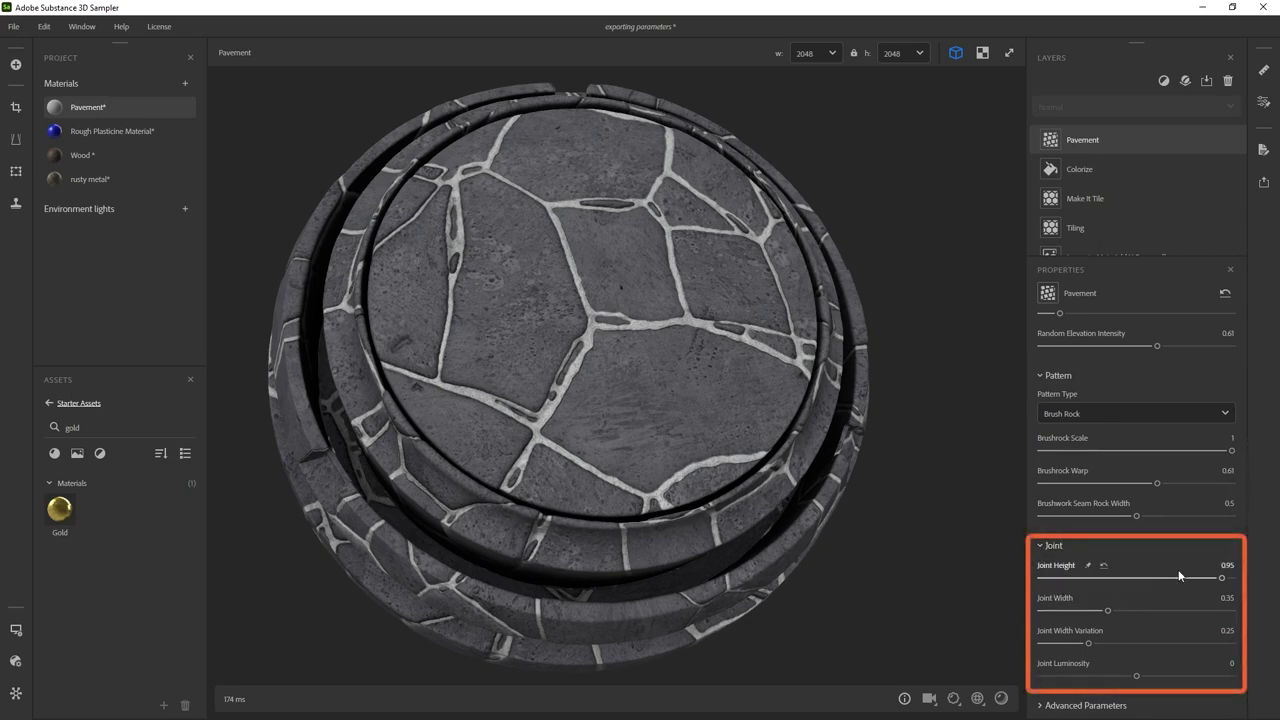
{"action": "left_click_drag", "start_coordinate": [1216, 577], "coordinate": [1073, 652]}
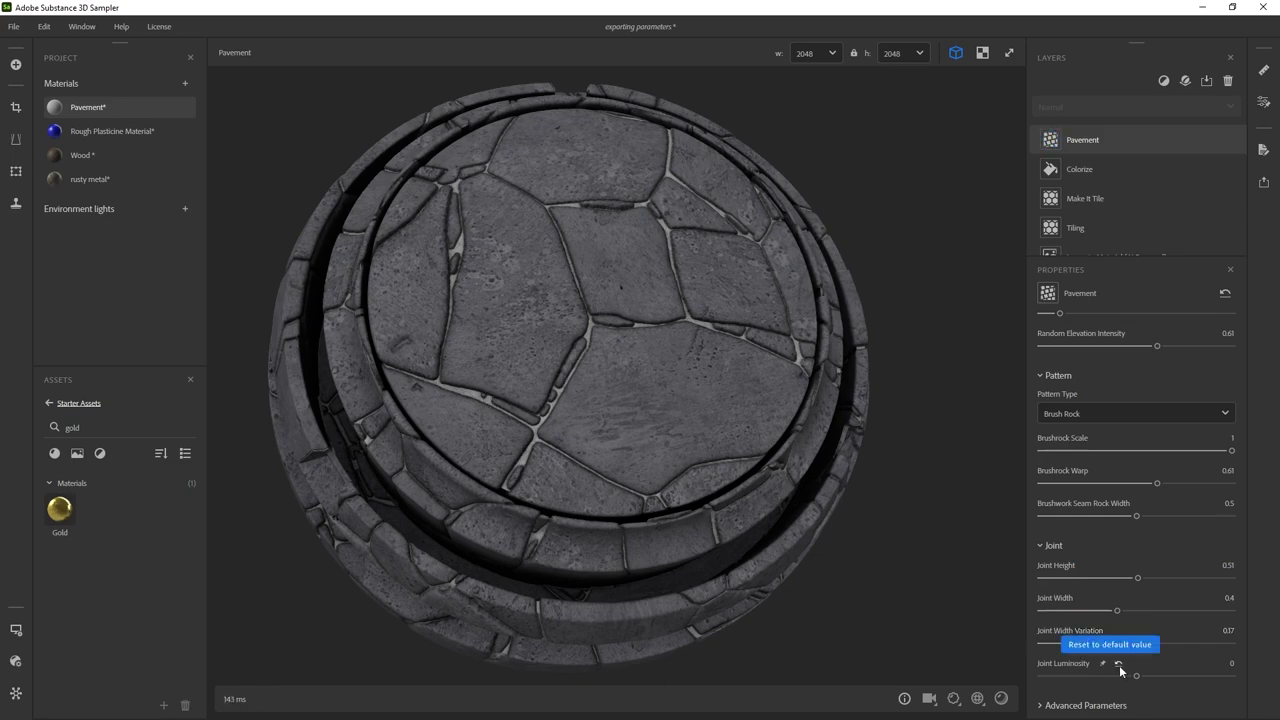
{"action": "mouse_move", "coordinate": [1136, 677]}
{"action": "left_mouse_down"}
{"action": "mouse_move", "coordinate": [1098, 679]}
{"action": "mouse_move", "coordinate": [1156, 677]}
{"action": "left_mouse_up"}
{"action": "left_click_drag", "start_coordinate": [1076, 642], "coordinate": [1148, 612]}
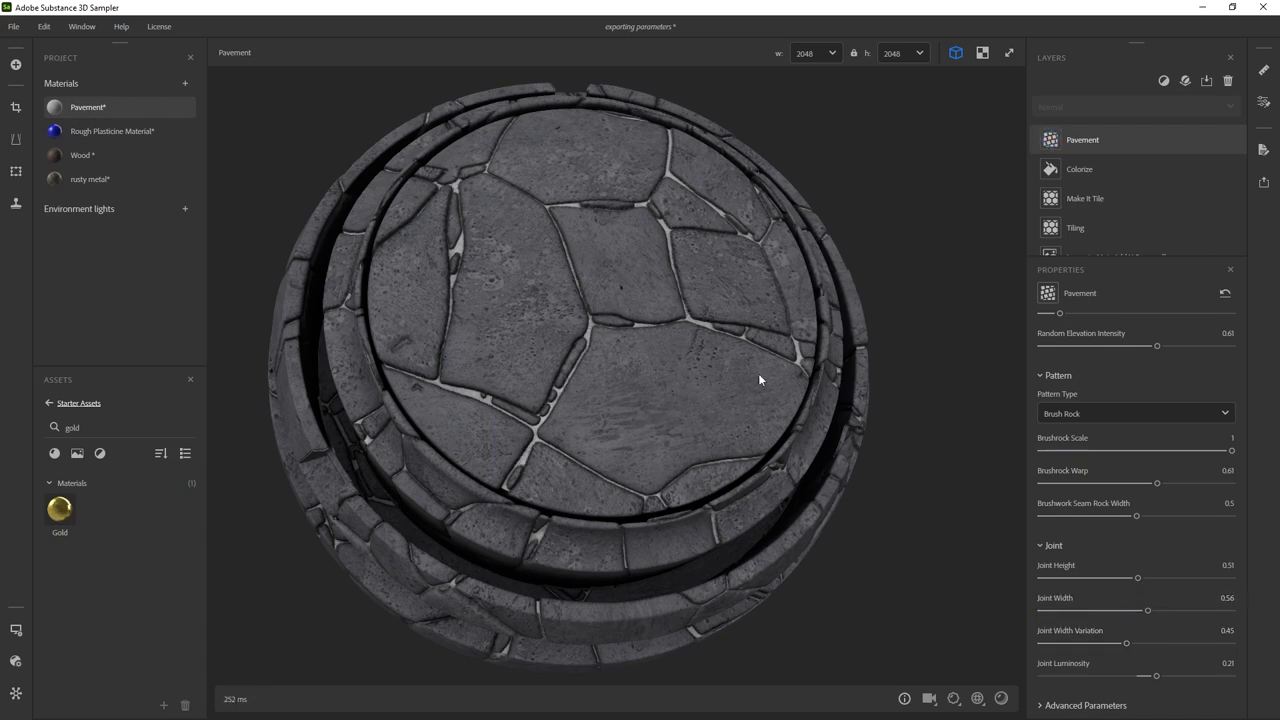
{"action": "left_click_drag", "start_coordinate": [596, 326], "coordinate": [709, 286]}
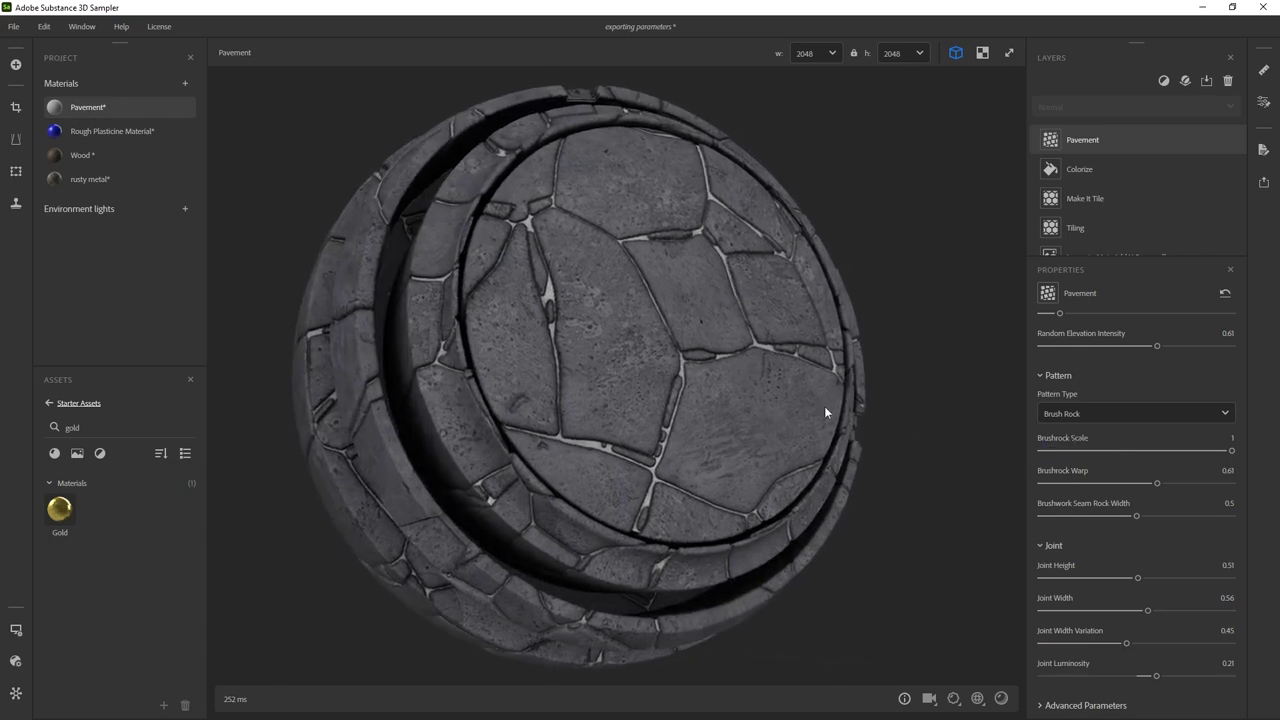
- Add a Dirt filter on top of the Pavement layer
{"action": "mouse_move", "coordinate": [866, 408]}
{"action": "left_mouse_down"}
{"action": "mouse_move", "coordinate": [716, 334]}
{"action": "mouse_move", "coordinate": [760, 345]}
{"action": "left_mouse_up"}
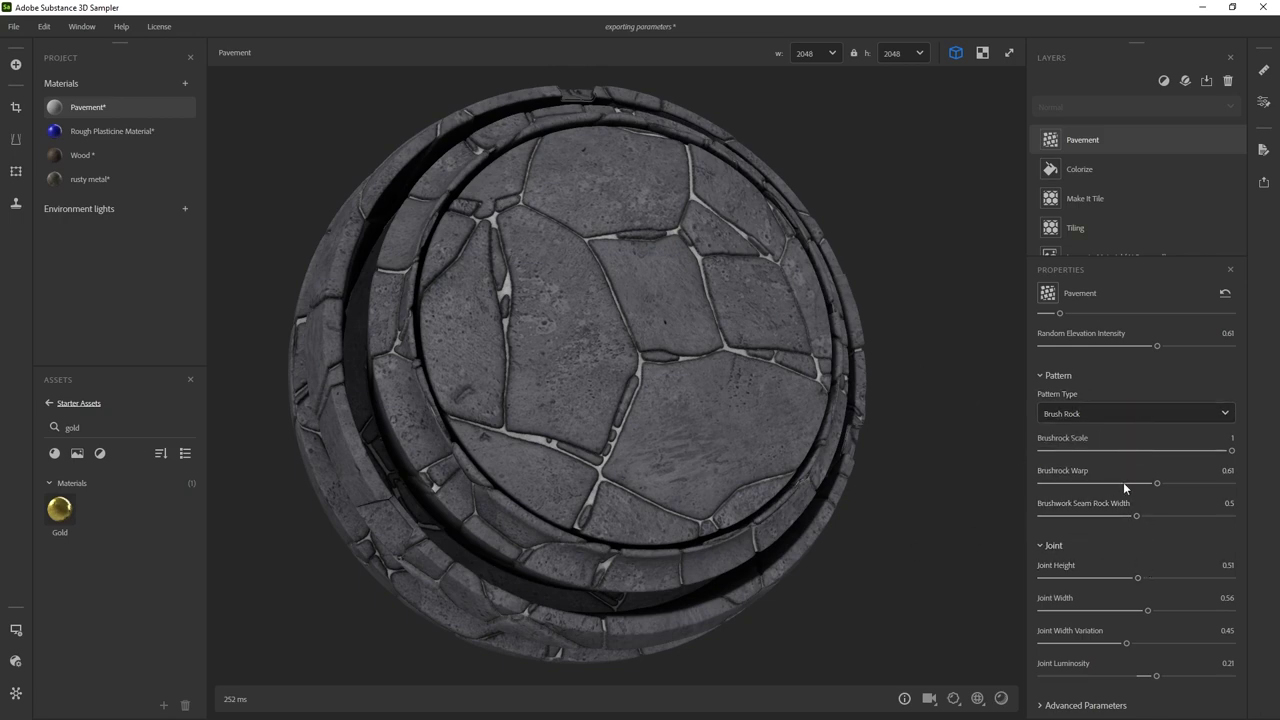
{"action": "left_click_drag", "start_coordinate": [797, 424], "coordinate": [785, 410]}
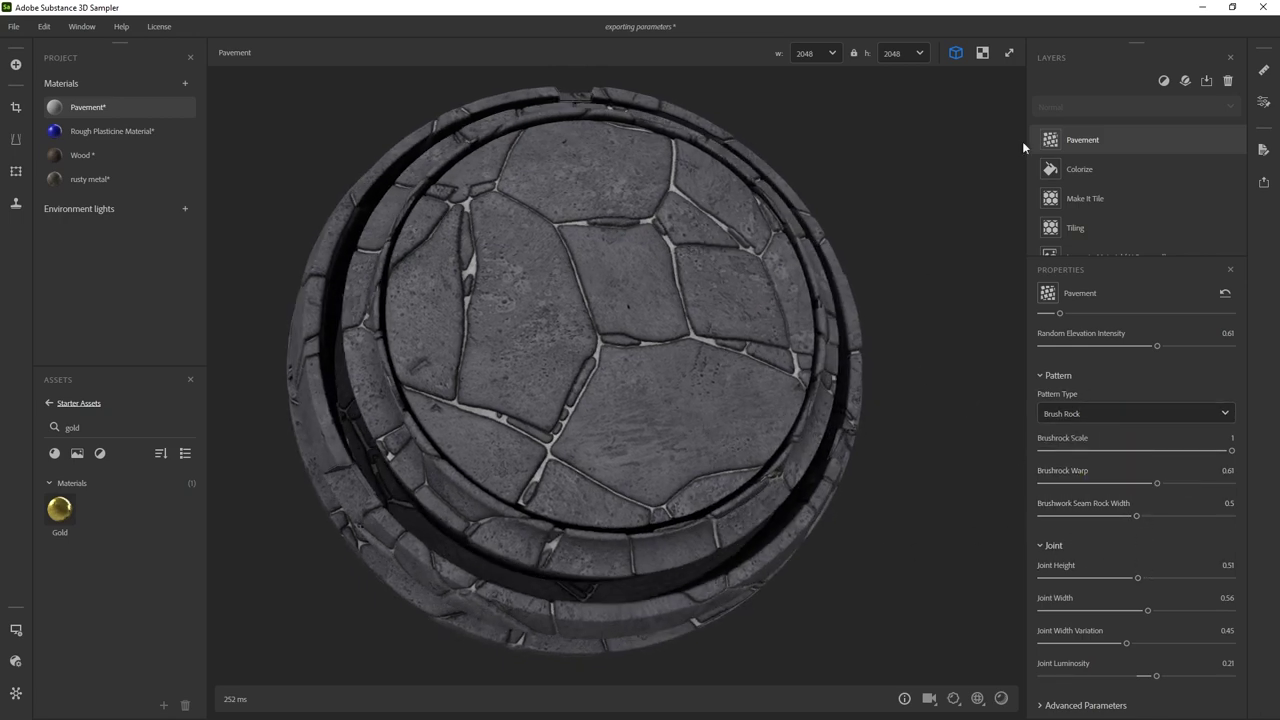
{"action": "left_click", "coordinate": [1164, 82]}
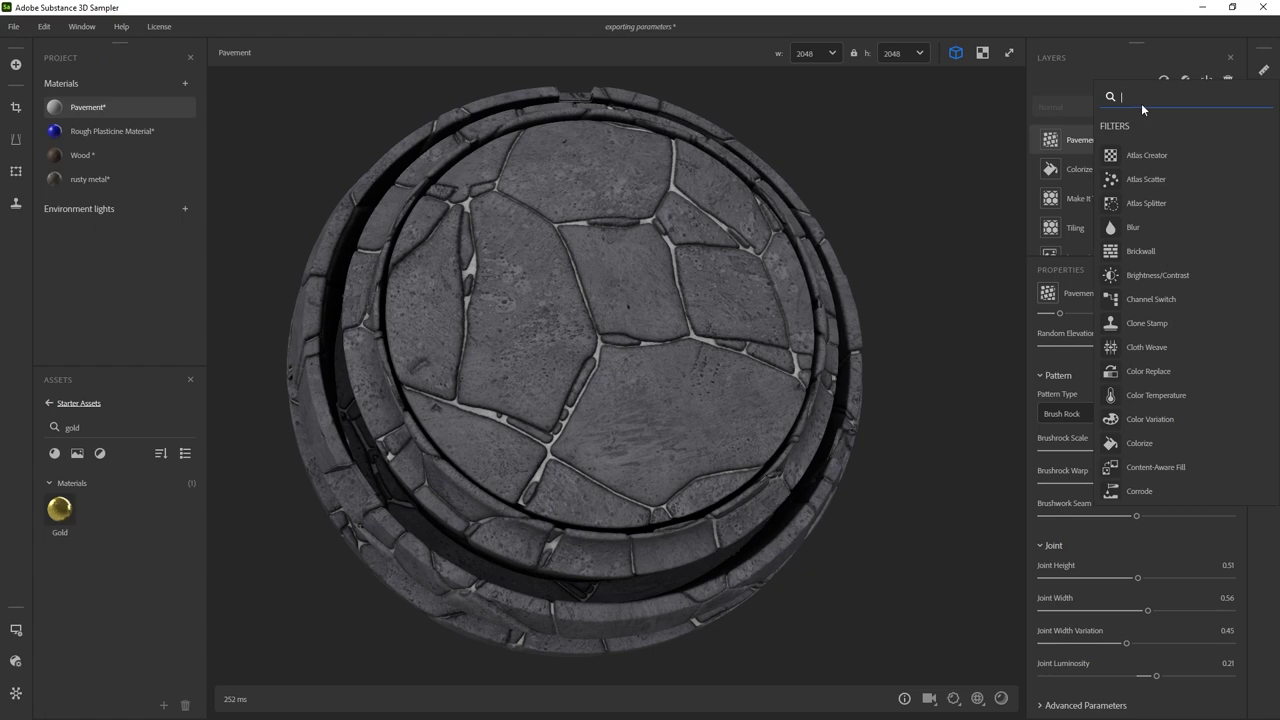
{"action": "type", "text": "blur"}
{"action": "key", "text": "Return"}
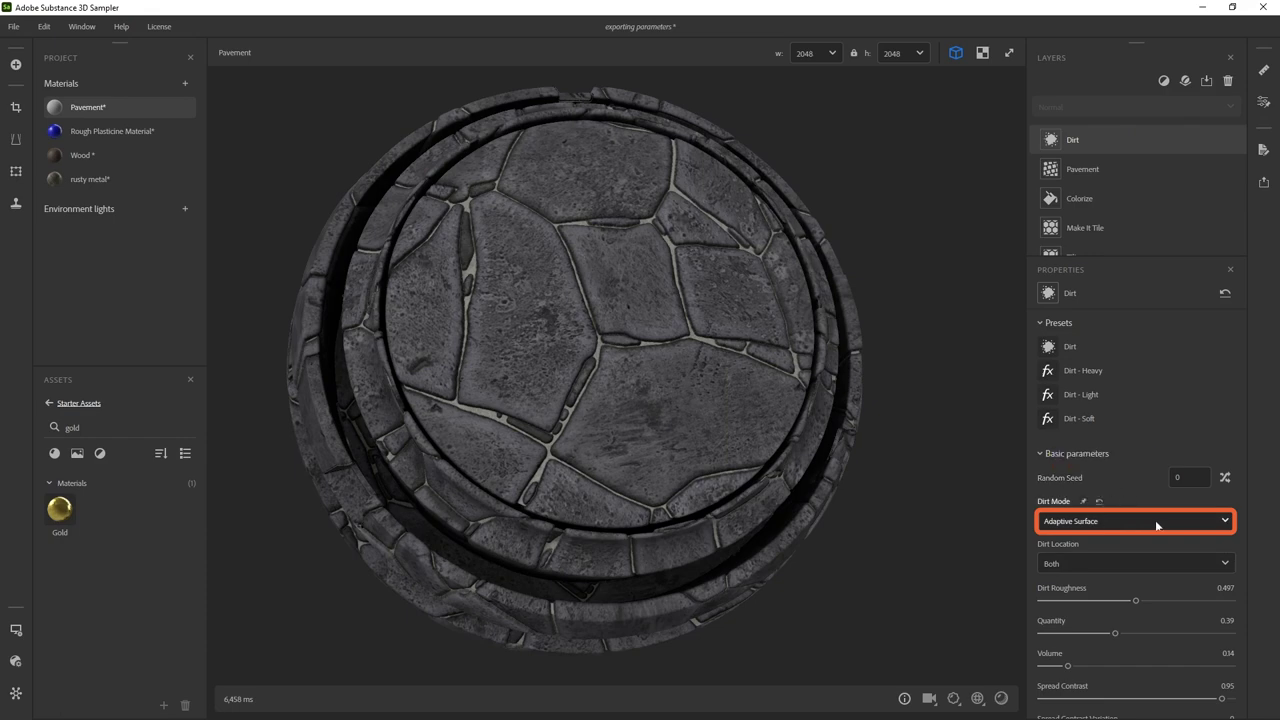
- Set the Dirt filter's location to Cavity, Dirt Roughness 0.74, Quantity 0.33, Volume 0.16 and Spread Contrast 0.75
{"action": "left_click", "coordinate": [1093, 563]}
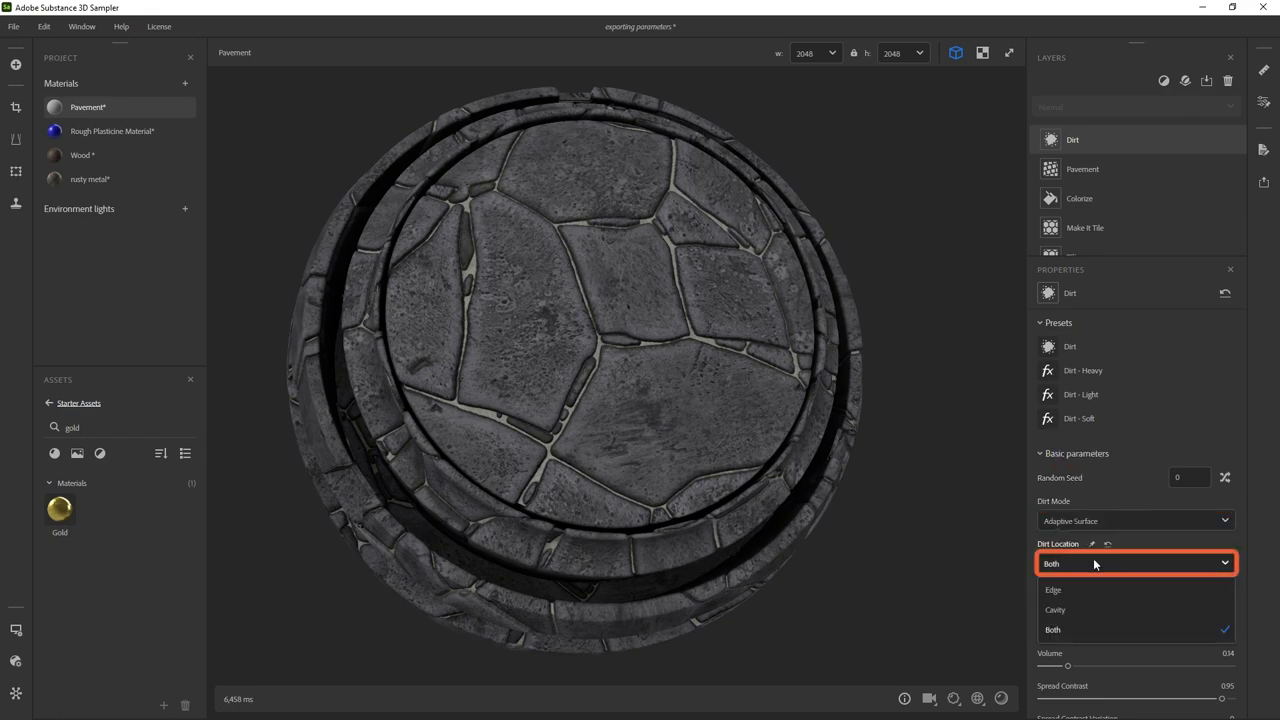
{"action": "left_click", "coordinate": [1062, 610]}
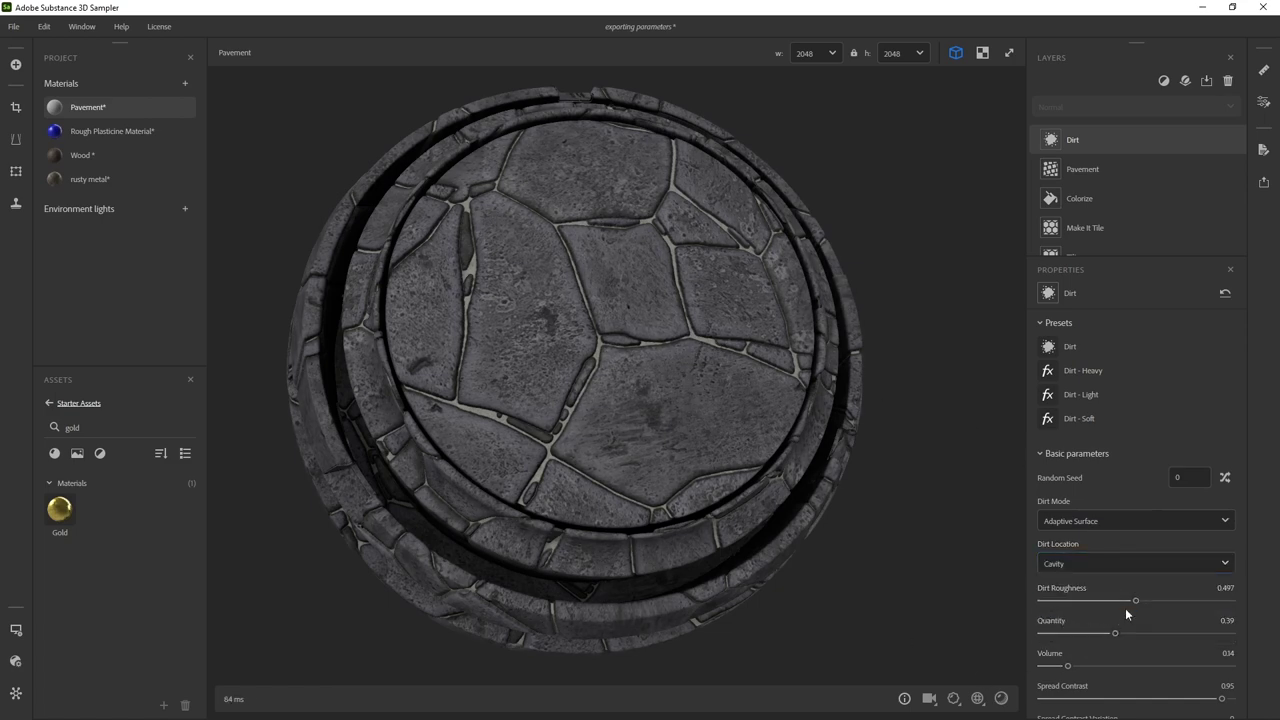
{"action": "left_click_drag", "start_coordinate": [1137, 600], "coordinate": [1182, 600]}
{"action": "left_click_drag", "start_coordinate": [1114, 633], "coordinate": [1071, 666]}
{"action": "left_click_drag", "start_coordinate": [1221, 698], "coordinate": [1188, 702]}
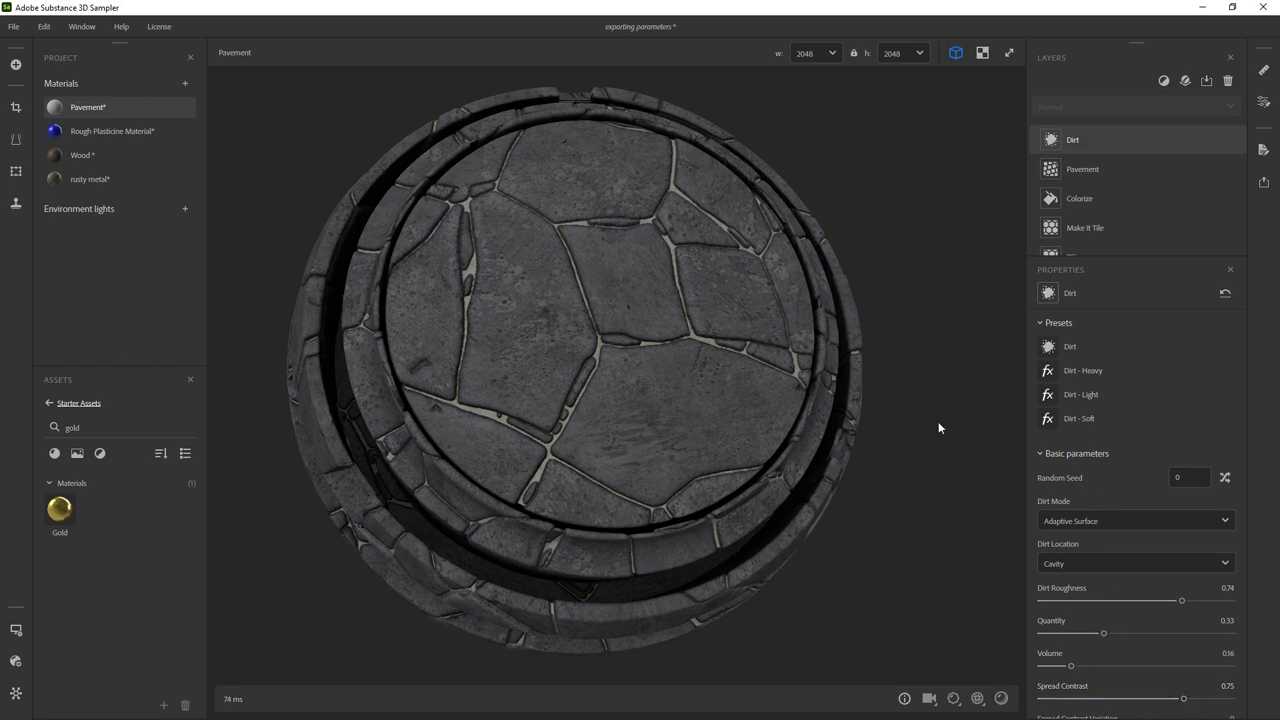
- Check the Dirt layer's effect by rotating the lighting and toggling the layer's visibility
{"action": "right_click_drag", "start_coordinate": [781, 351], "coordinate": [831, 357], "text": "shift"}
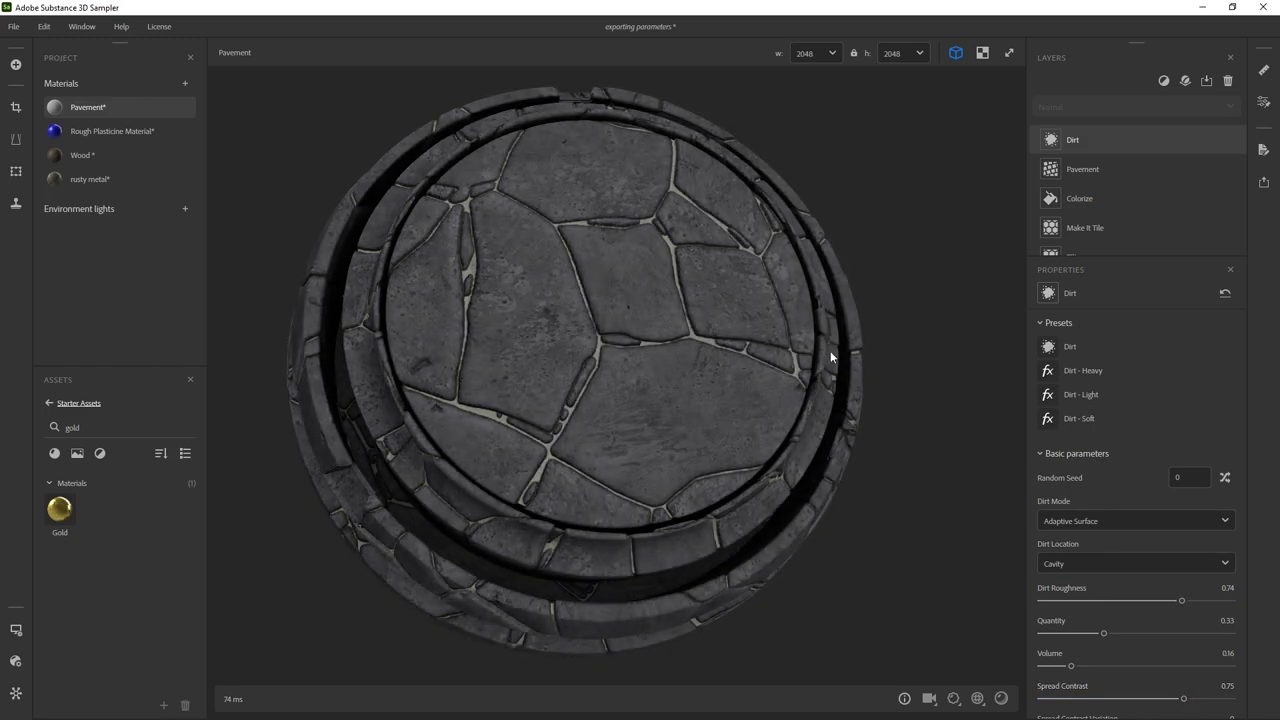
{"action": "mouse_move", "coordinate": [1238, 142]}
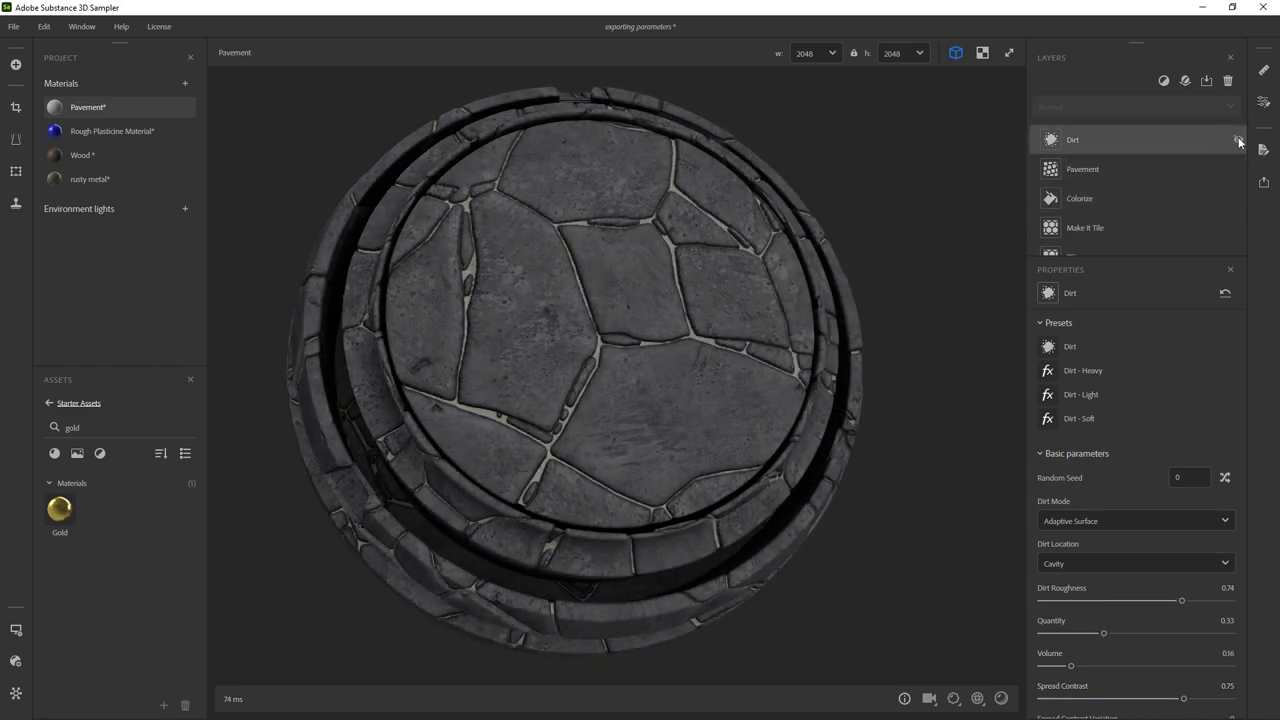
{"action": "left_click", "coordinate": [1238, 141]}
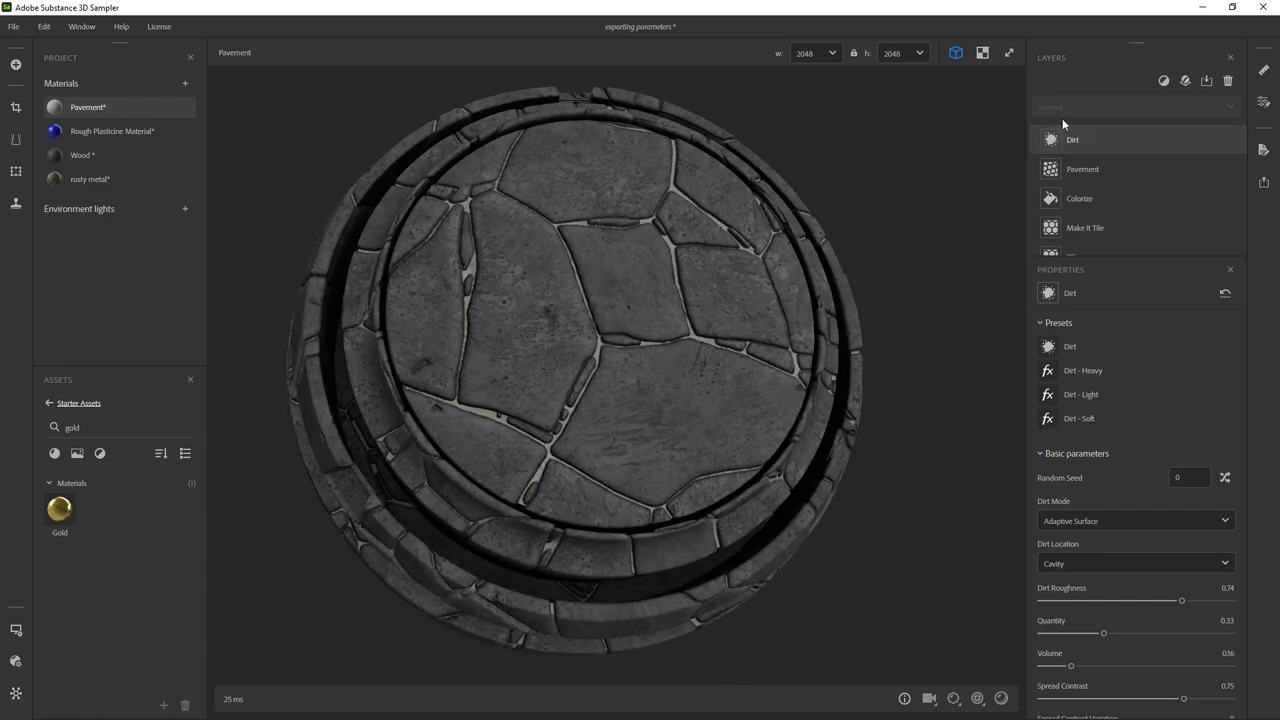
- Add a Water filter on top of the Dirt layer and inspect it on the preview model
{"action": "left_click", "coordinate": [1163, 80]}
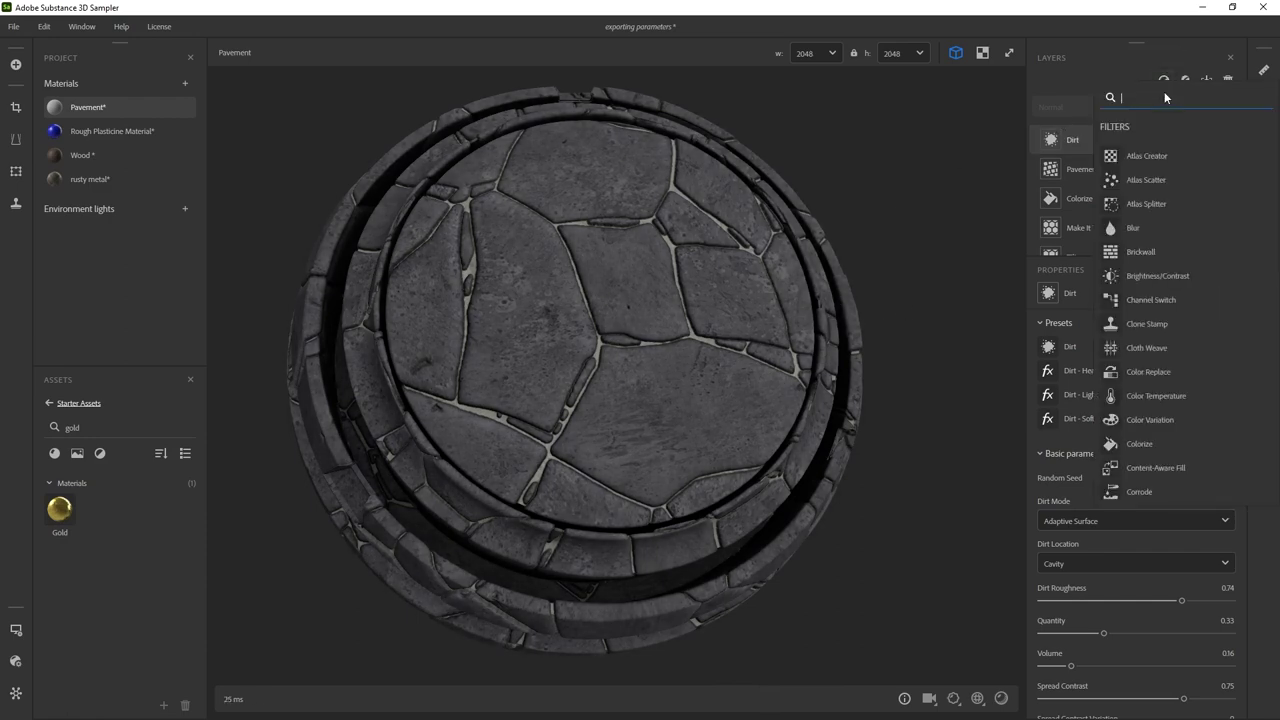
{"action": "type", "text": "wat"}
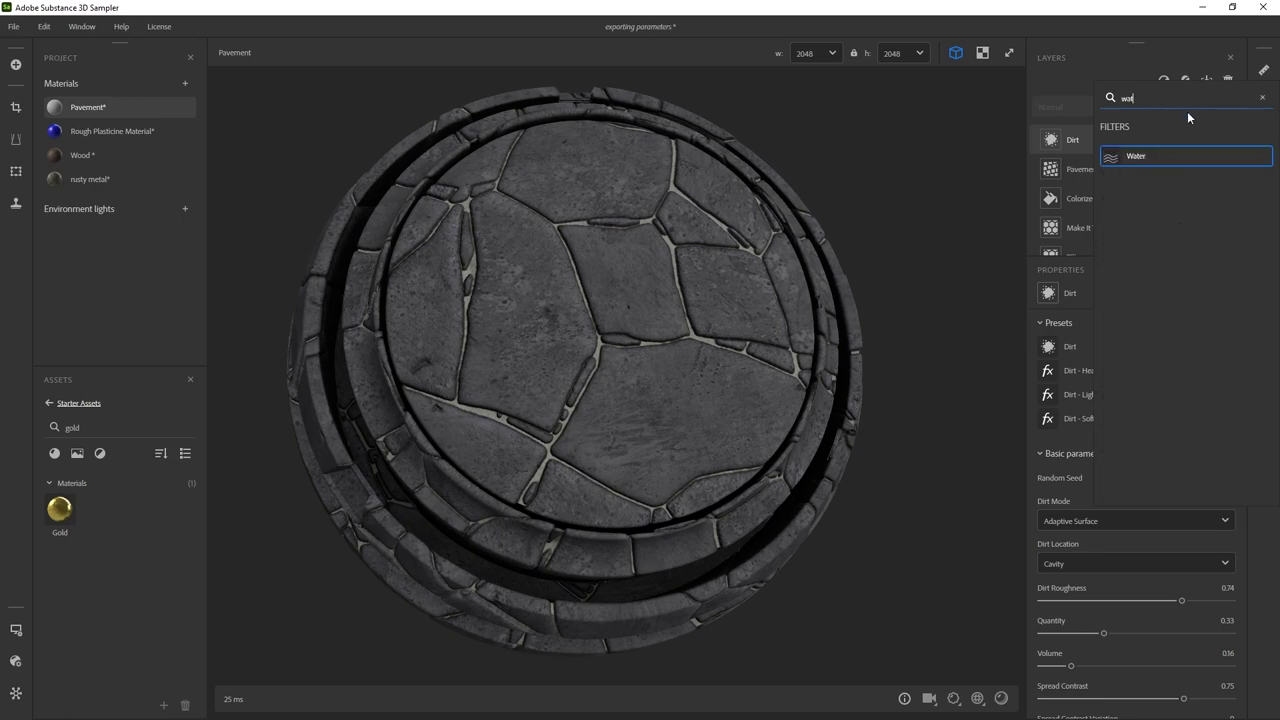
{"action": "left_click", "coordinate": [1137, 157]}
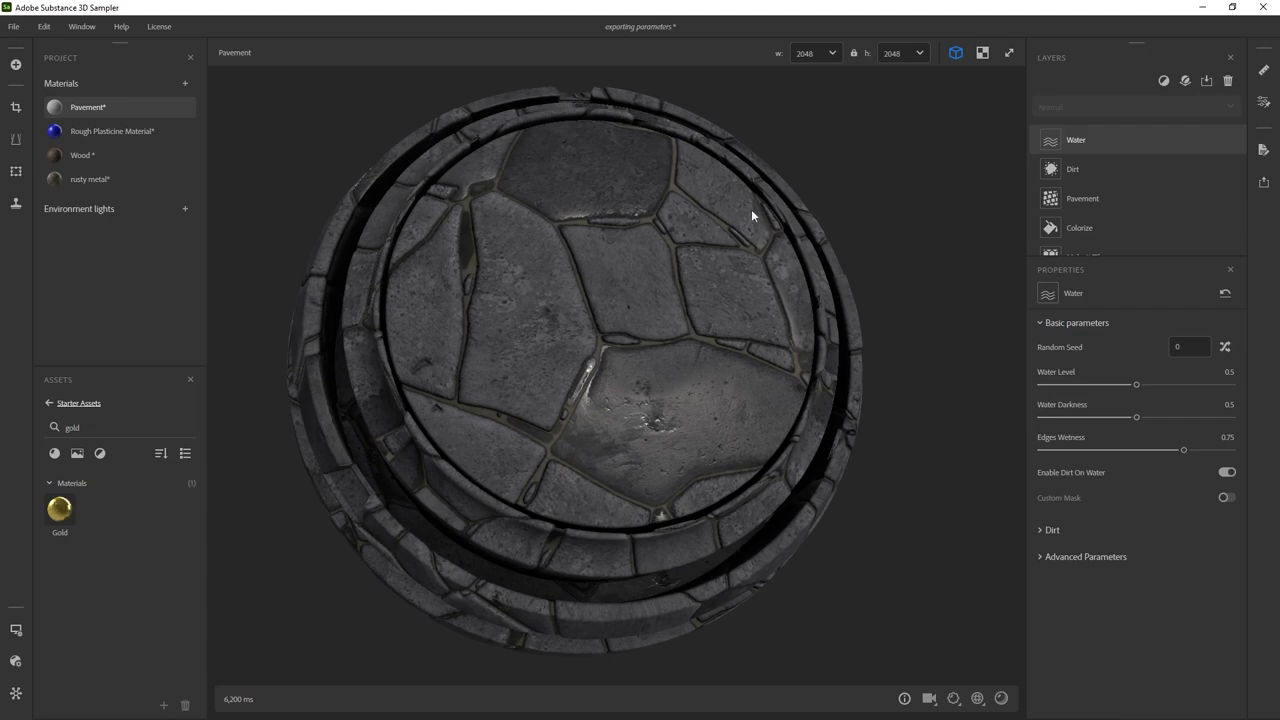
{"action": "left_click_drag", "start_coordinate": [751, 215], "coordinate": [763, 177]}
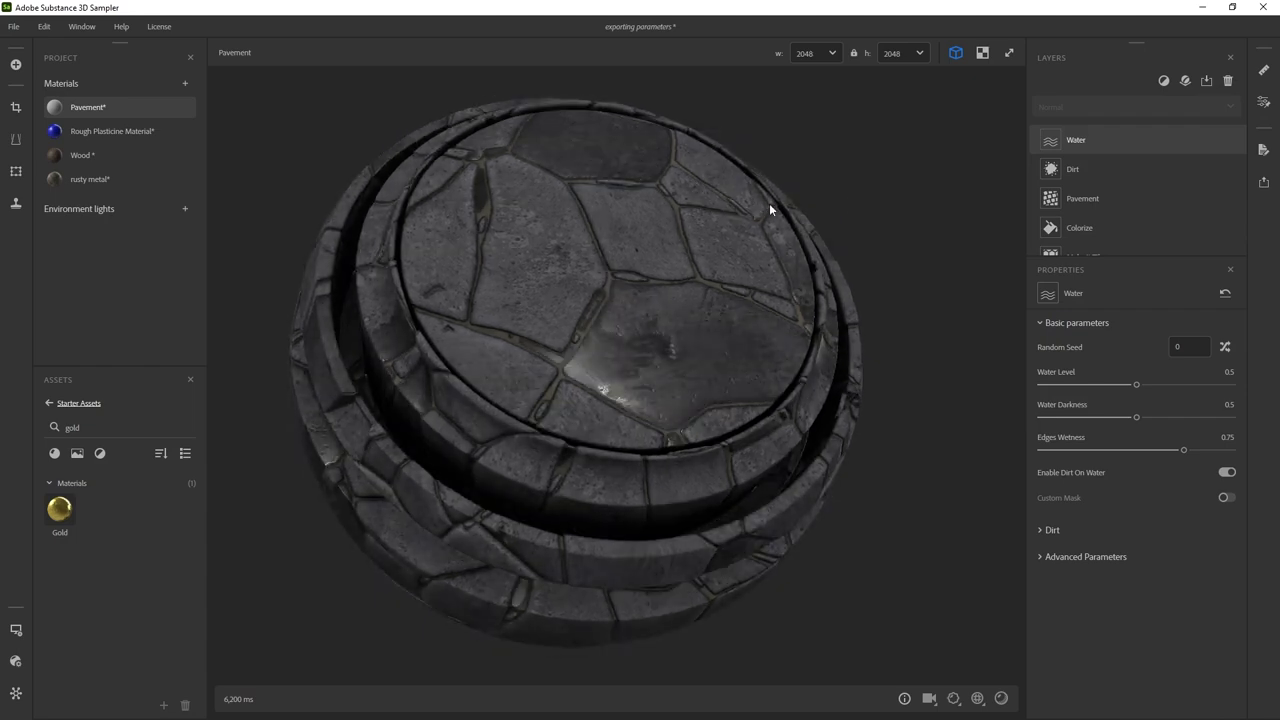
- Set the Water filter to Water Level 0.48, Water Darkness 0.72 and Edges Wetness 0.64
{"action": "left_click_drag", "start_coordinate": [1137, 384], "coordinate": [1163, 452]}
{"action": "left_click_drag", "start_coordinate": [903, 240], "coordinate": [897, 265]}
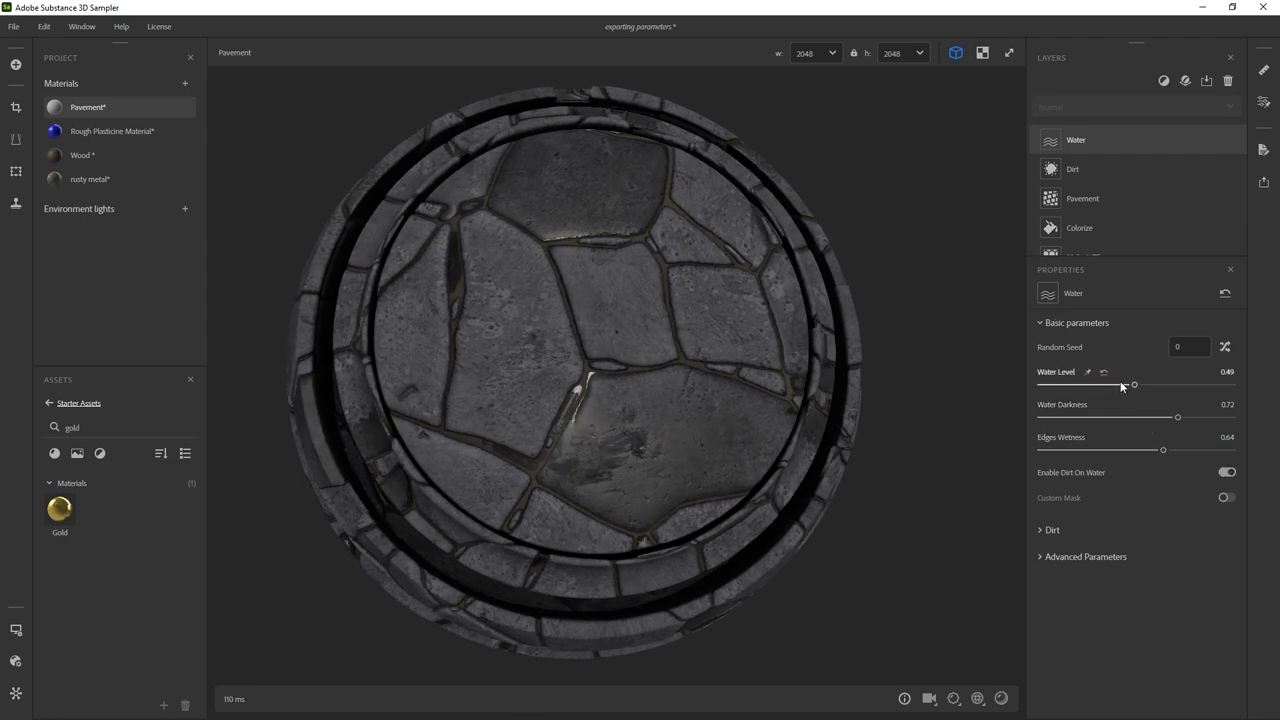
{"action": "left_click_drag", "start_coordinate": [1134, 384], "coordinate": [1143, 386]}
{"action": "left_click_drag", "start_coordinate": [820, 303], "coordinate": [797, 244]}
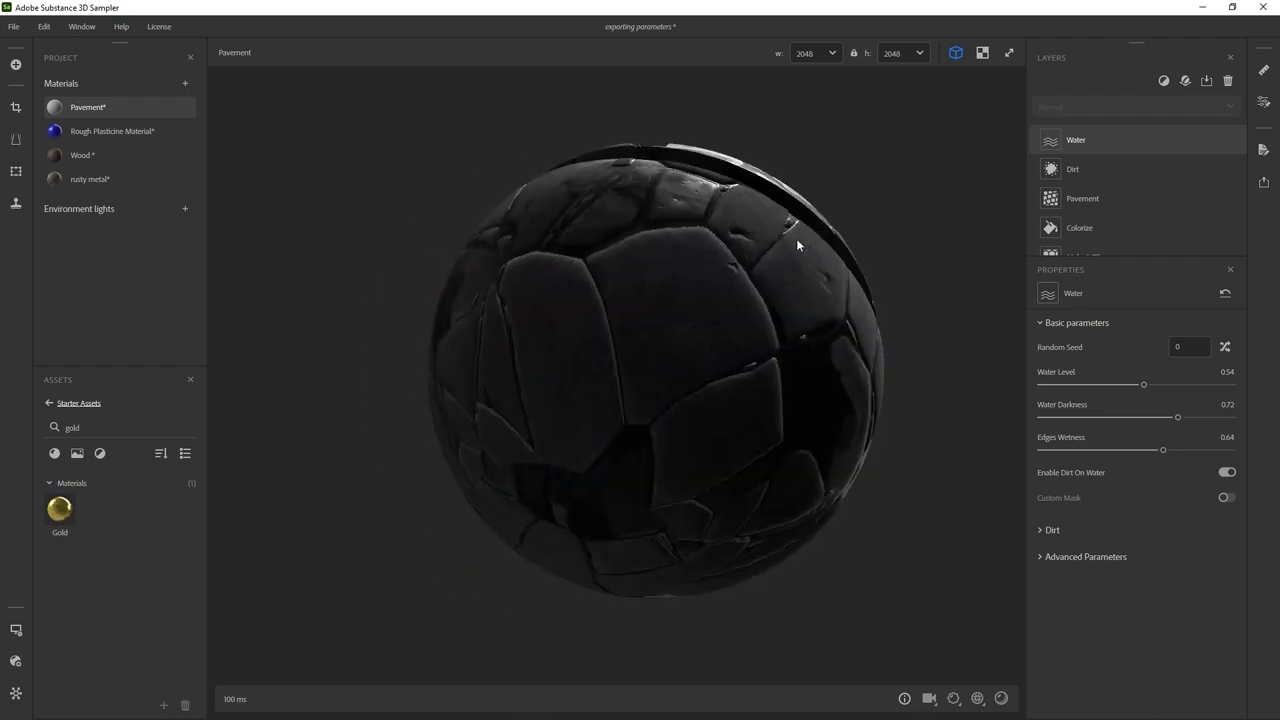
{"action": "left_click_drag", "start_coordinate": [1143, 385], "coordinate": [1130, 385]}
{"action": "left_click_drag", "start_coordinate": [760, 250], "coordinate": [812, 343]}
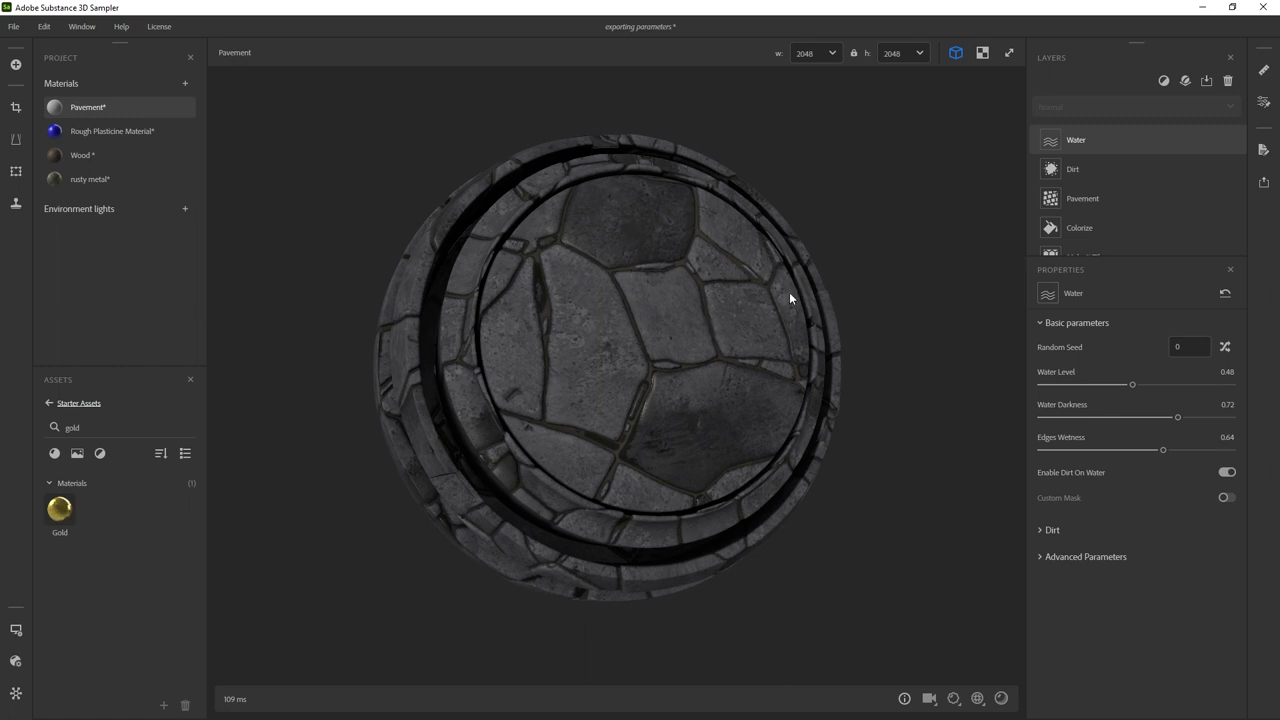
- Enlarge the layer list and expose the Colorize layer's Color and Color Variation parameters
{"action": "left_click_drag", "start_coordinate": [1088, 262], "coordinate": [1088, 366]}
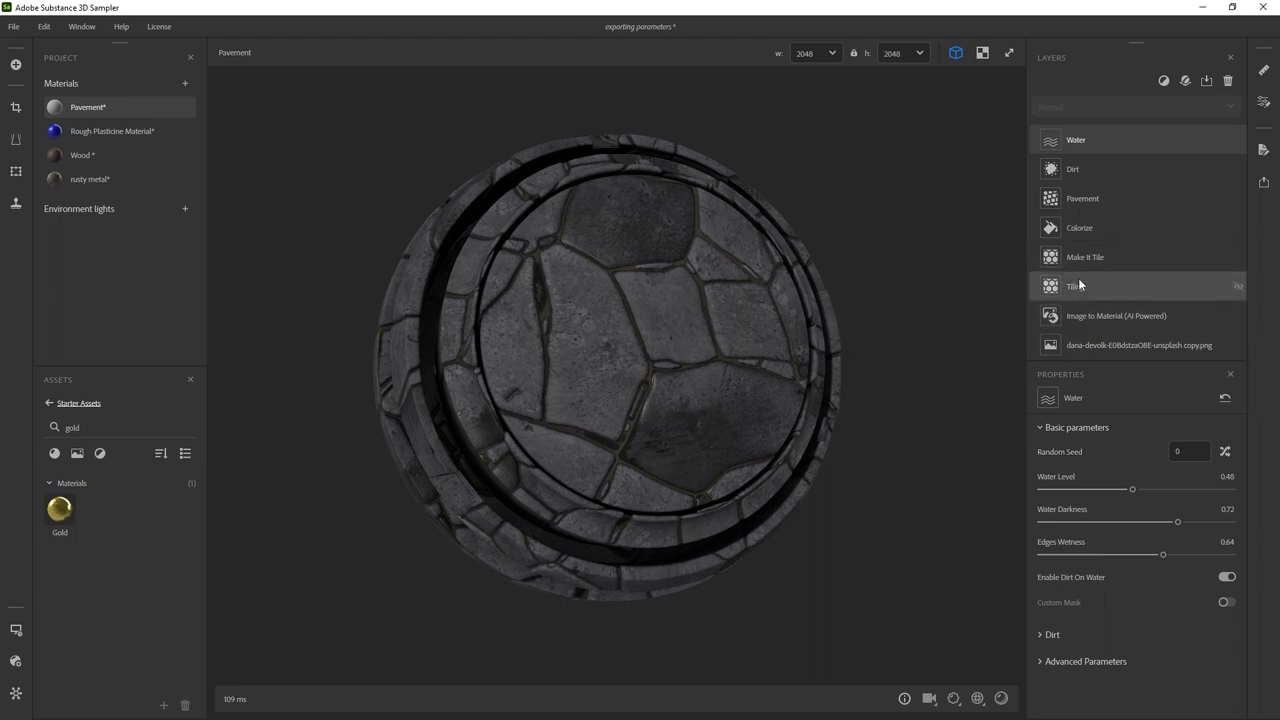
{"action": "left_click", "coordinate": [1082, 226]}
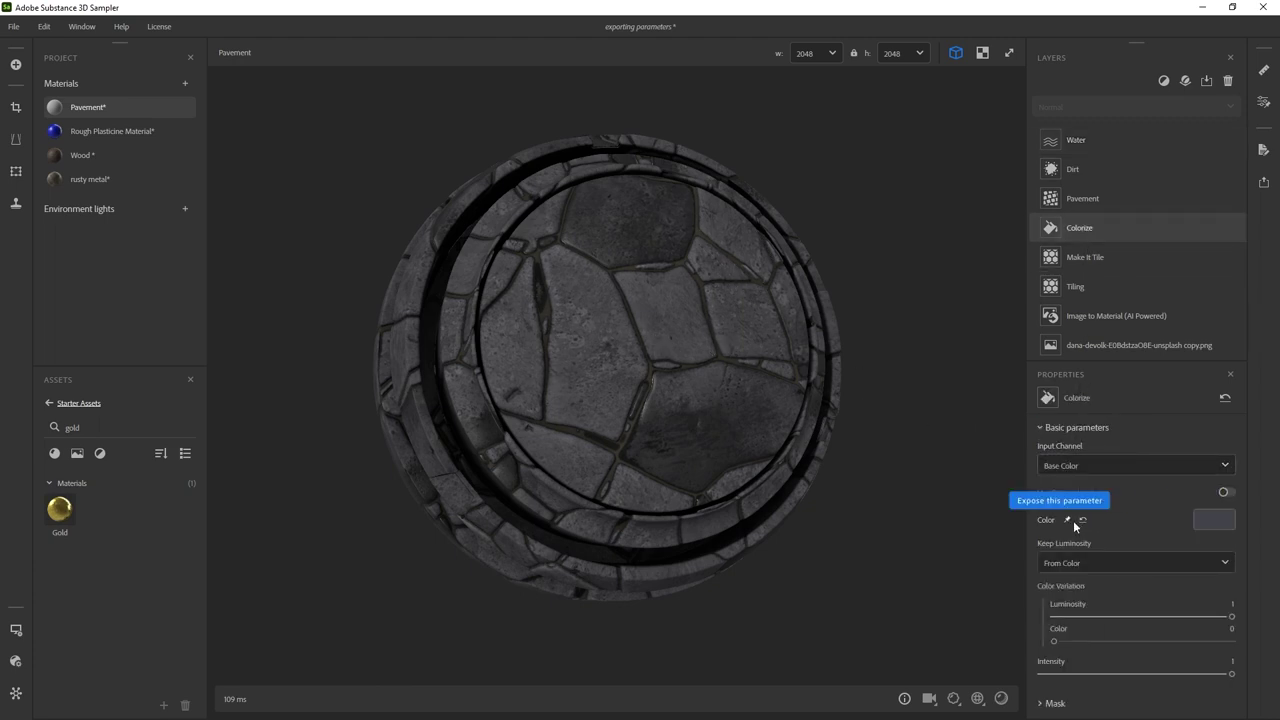
{"action": "left_click", "coordinate": [1068, 520]}
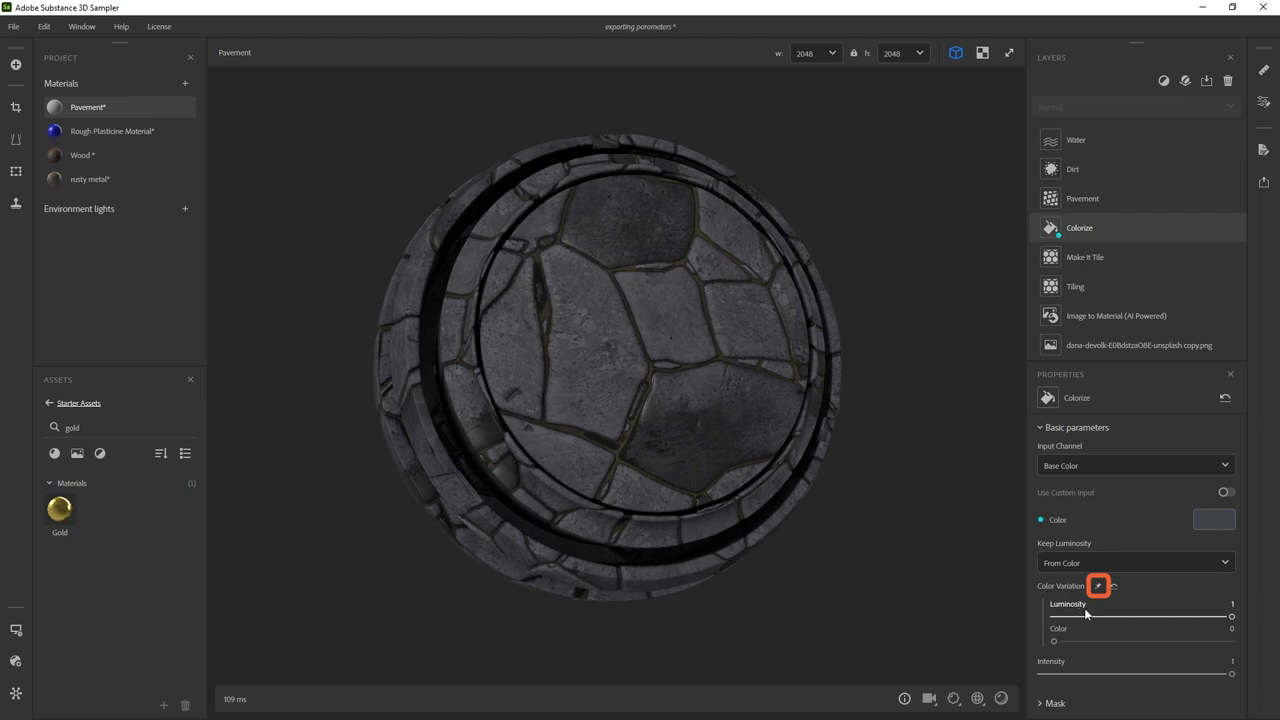
{"action": "left_click", "coordinate": [1097, 587]}
{"action": "mouse_move", "coordinate": [1167, 620]}
{"action": "left_mouse_down"}
{"action": "mouse_move", "coordinate": [1055, 620]}
{"action": "mouse_move", "coordinate": [1231, 616]}
{"action": "left_mouse_up"}
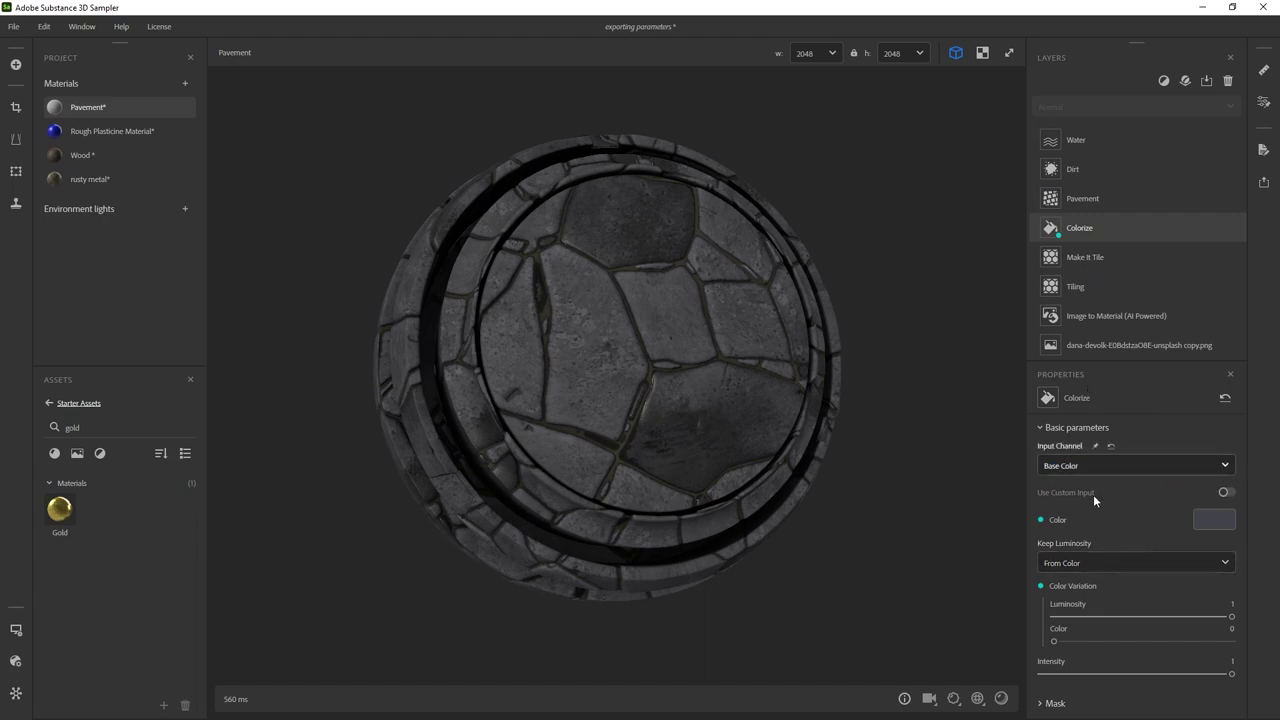
{"action": "left_click", "coordinate": [1058, 234]}
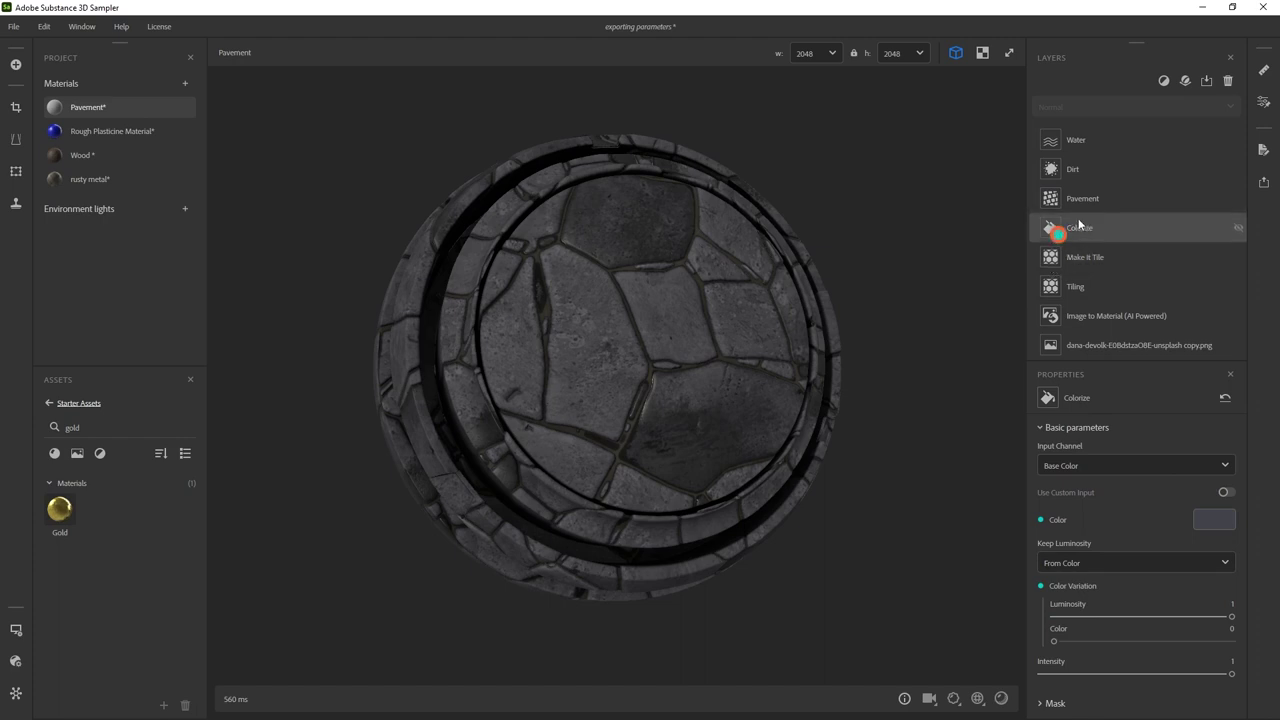
- Expose the Pavement layer's Brick Spacing, Corner Roundness, Edge Roundness, Tilt Intensity and Random Elevation Intensity parameters
{"action": "left_click", "coordinate": [1084, 198]}
{"action": "scroll", "coordinate": [1082, 649], "scroll_direction": "down", "scroll_amount": 1}
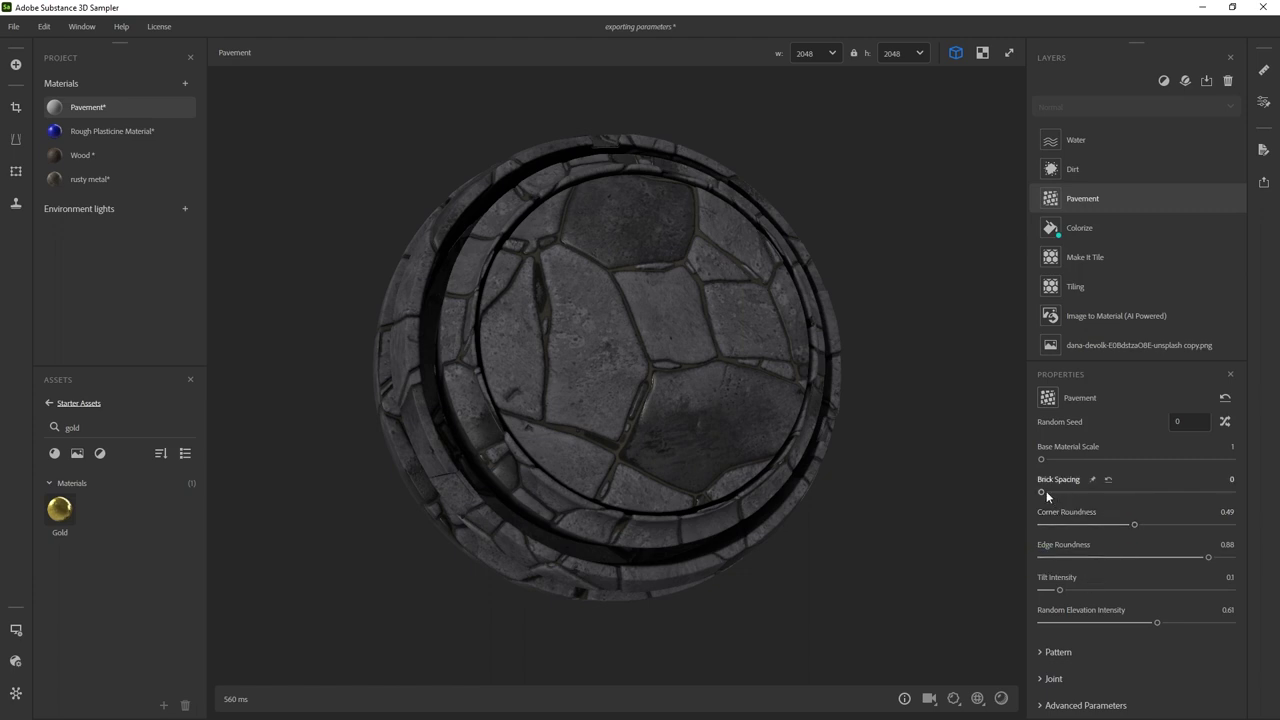
{"action": "left_click", "coordinate": [1092, 479]}
{"action": "left_click", "coordinate": [1103, 511]}
{"action": "left_click", "coordinate": [1104, 544]}
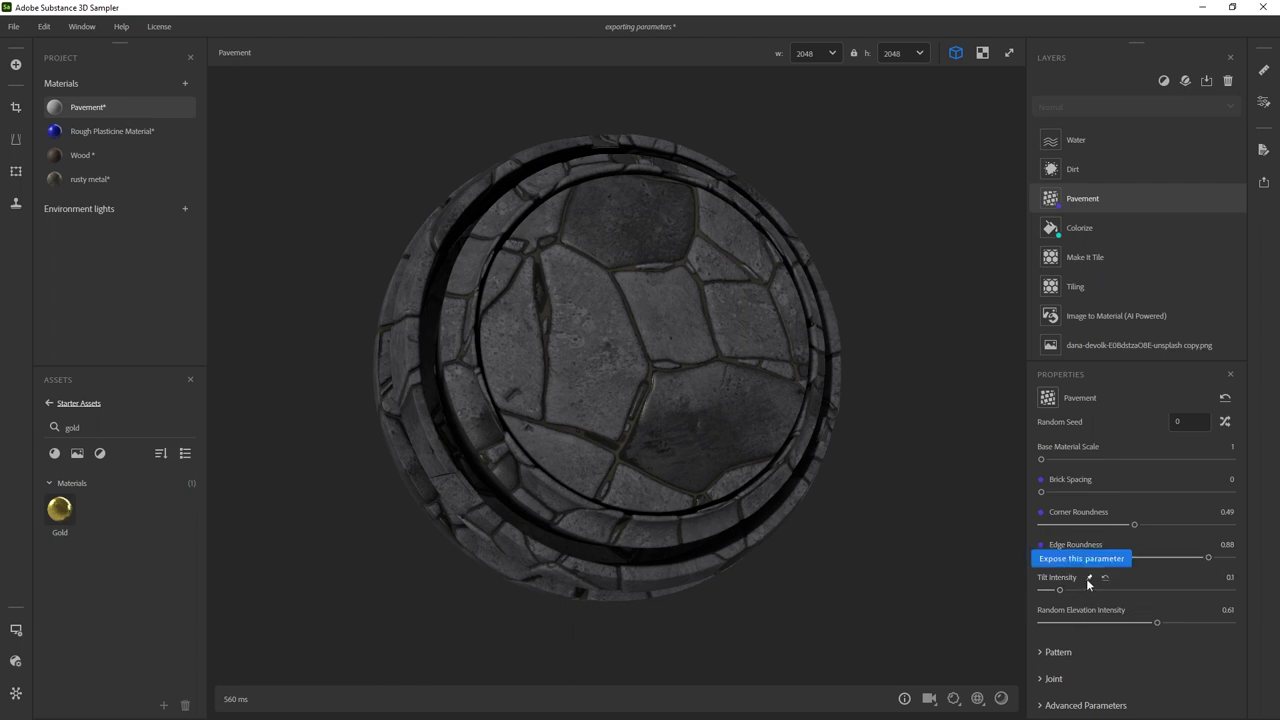
{"action": "left_click", "coordinate": [1089, 577]}
{"action": "left_click", "coordinate": [1139, 611]}
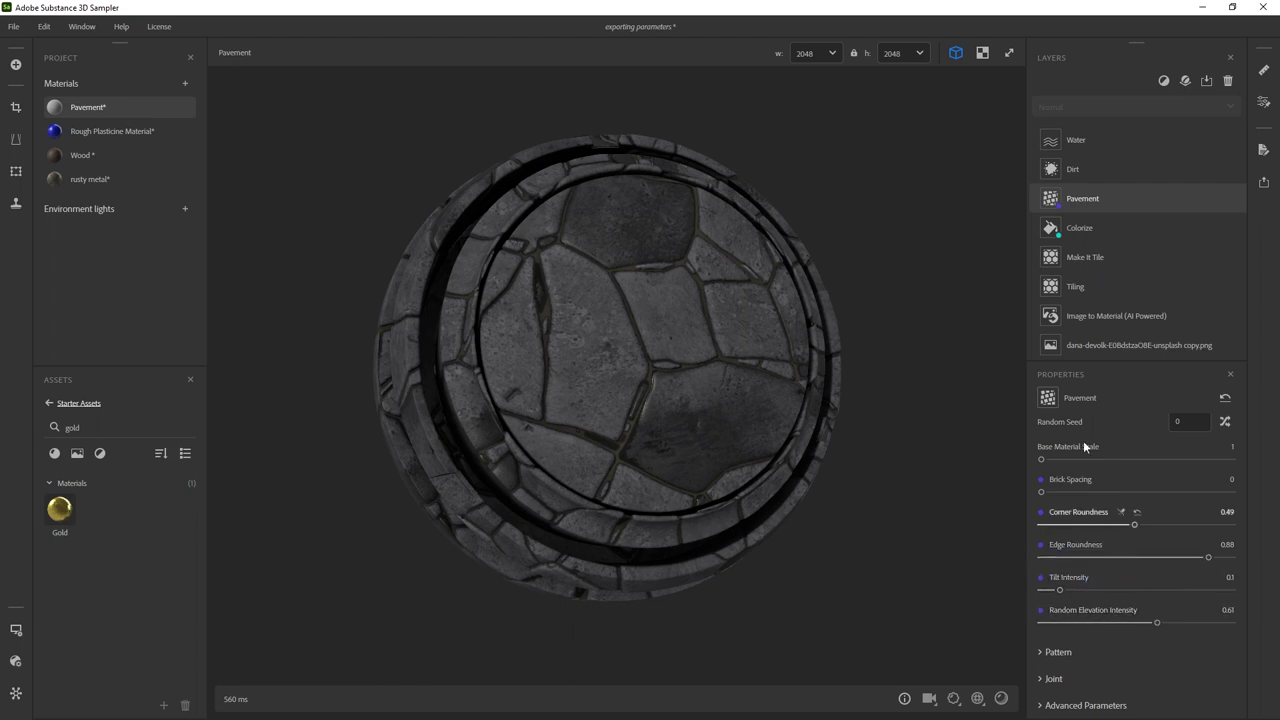
- Expose the Pavement layer's Pattern Type parameter and try the Slate and Basket Wave patterns before returning to Brush Rock
{"action": "left_click", "coordinate": [1040, 653]}
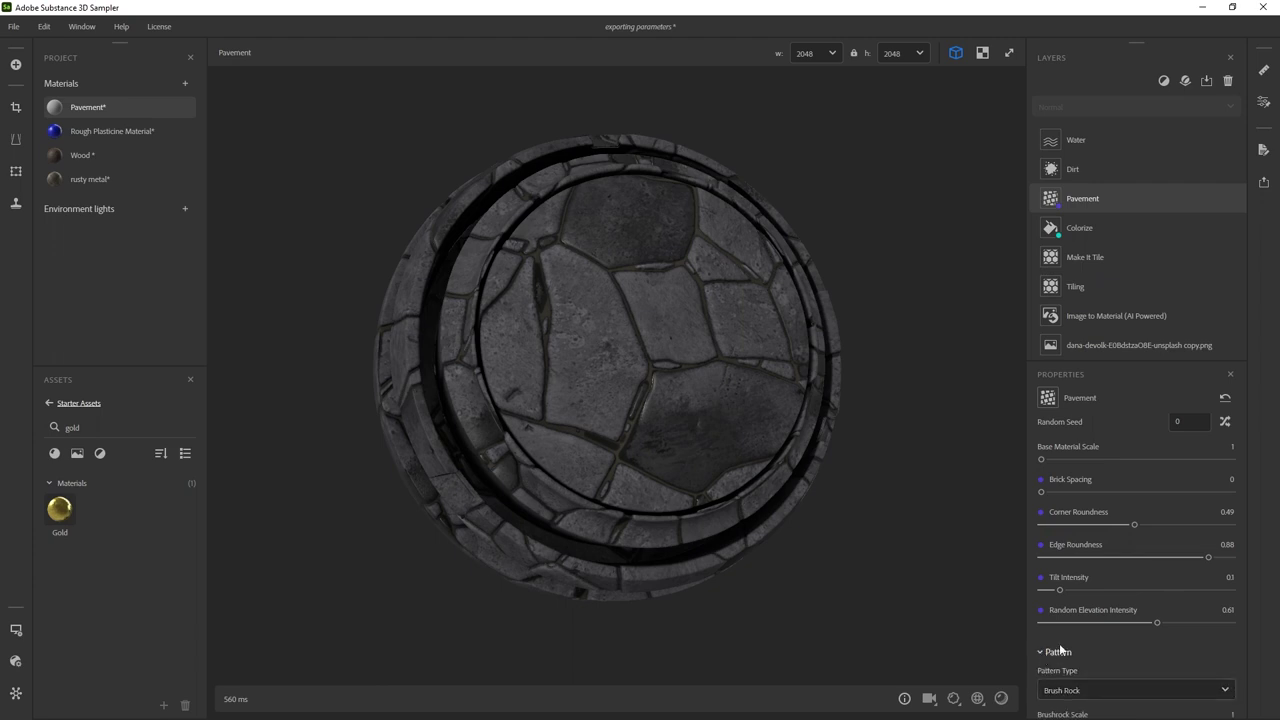
{"action": "scroll", "coordinate": [1059, 643], "scroll_direction": "down", "scroll_amount": 3}
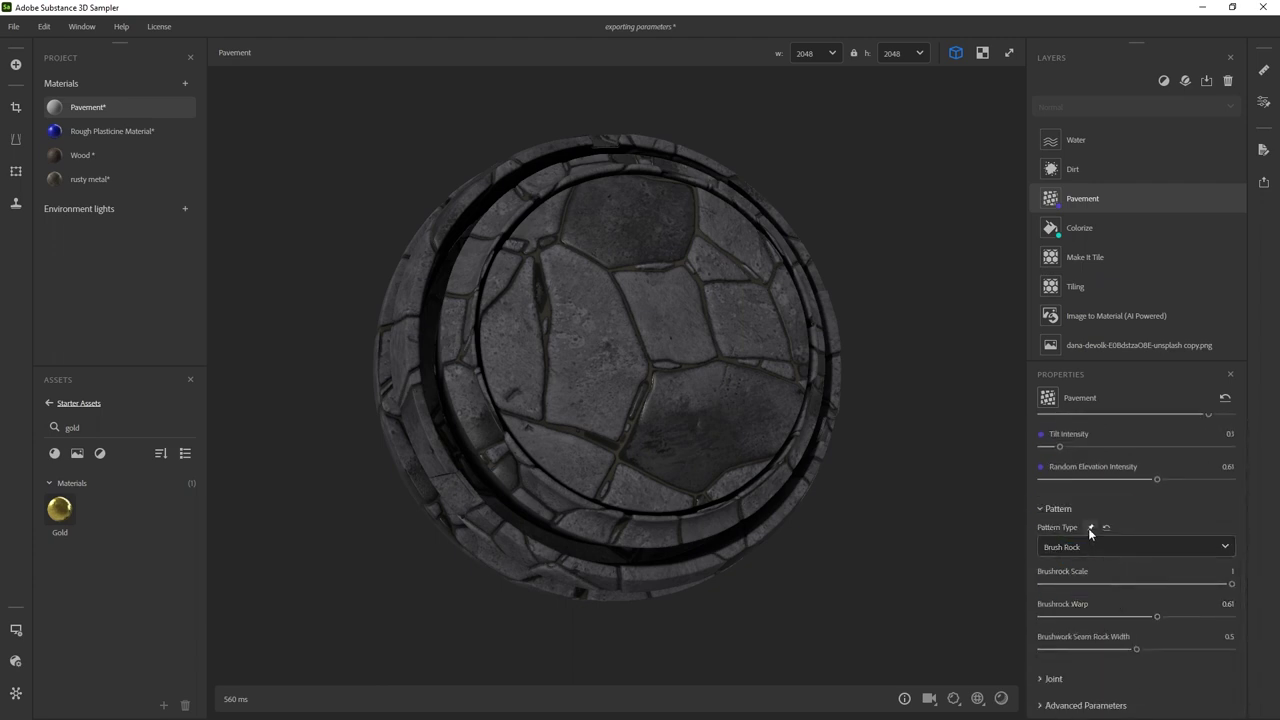
{"action": "left_click", "coordinate": [1064, 548]}
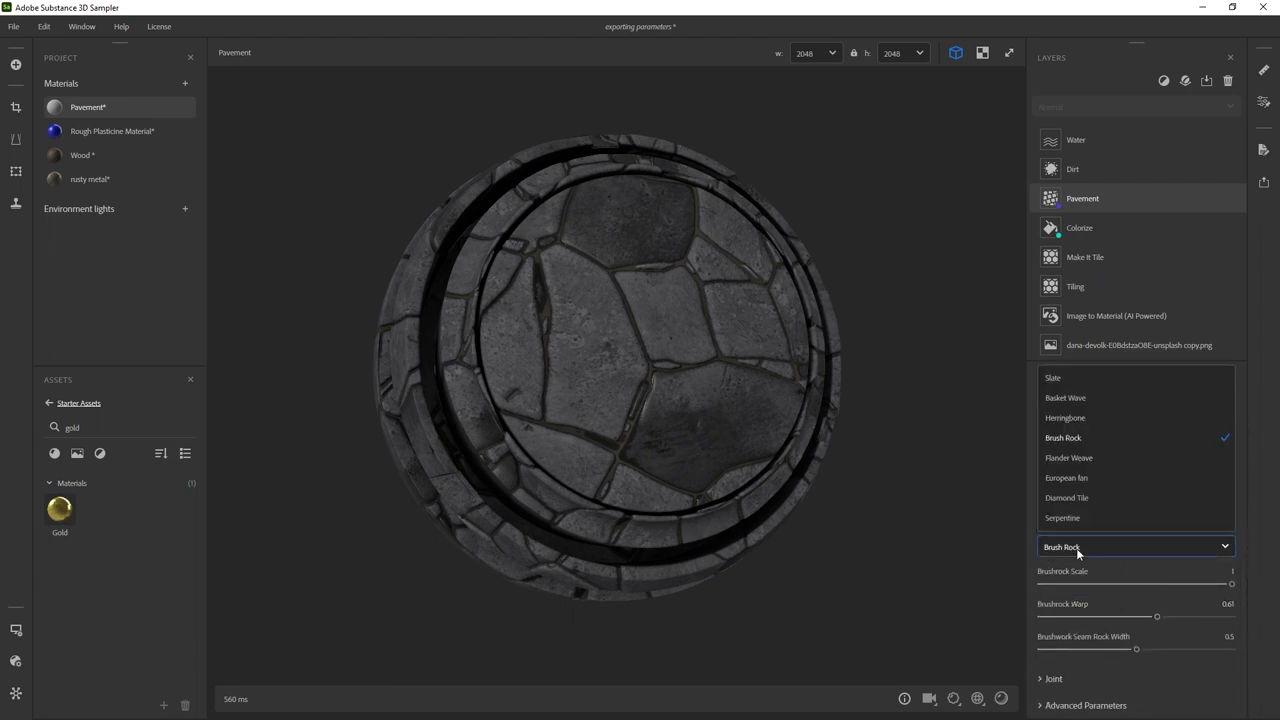
{"action": "left_click", "coordinate": [1074, 380]}
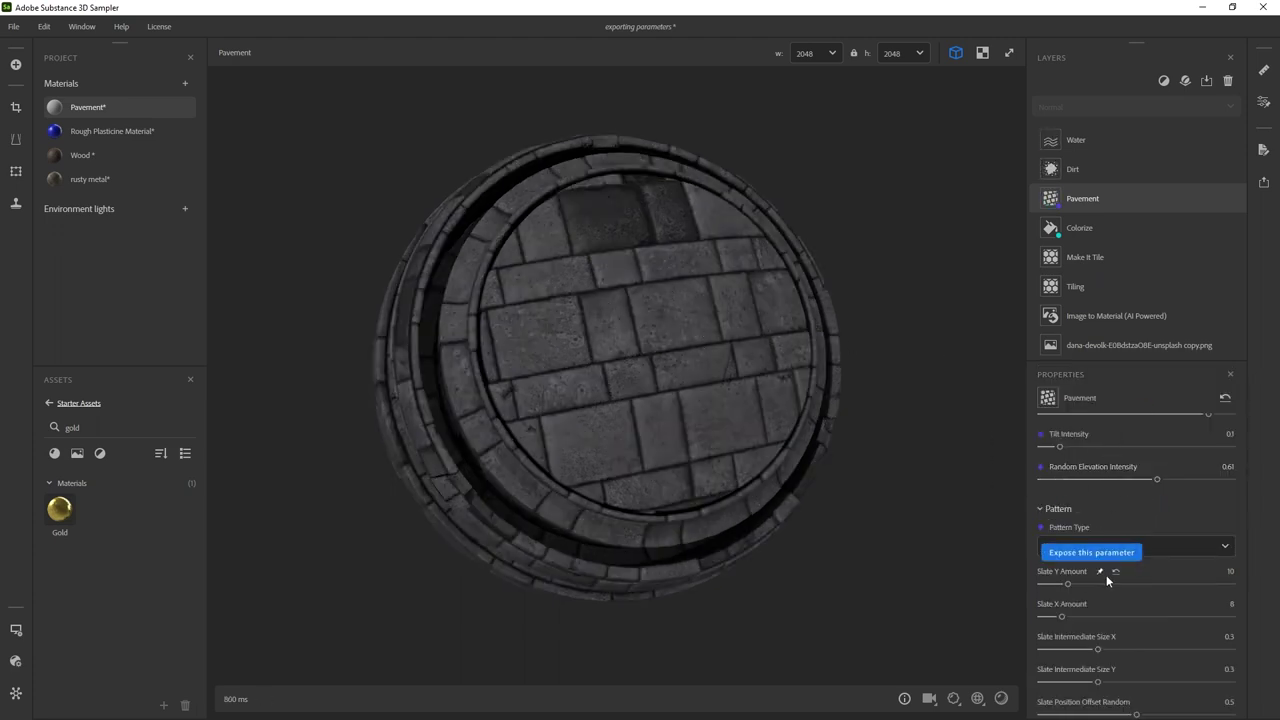
{"action": "scroll", "coordinate": [1100, 550], "scroll_direction": "down", "scroll_amount": 1}
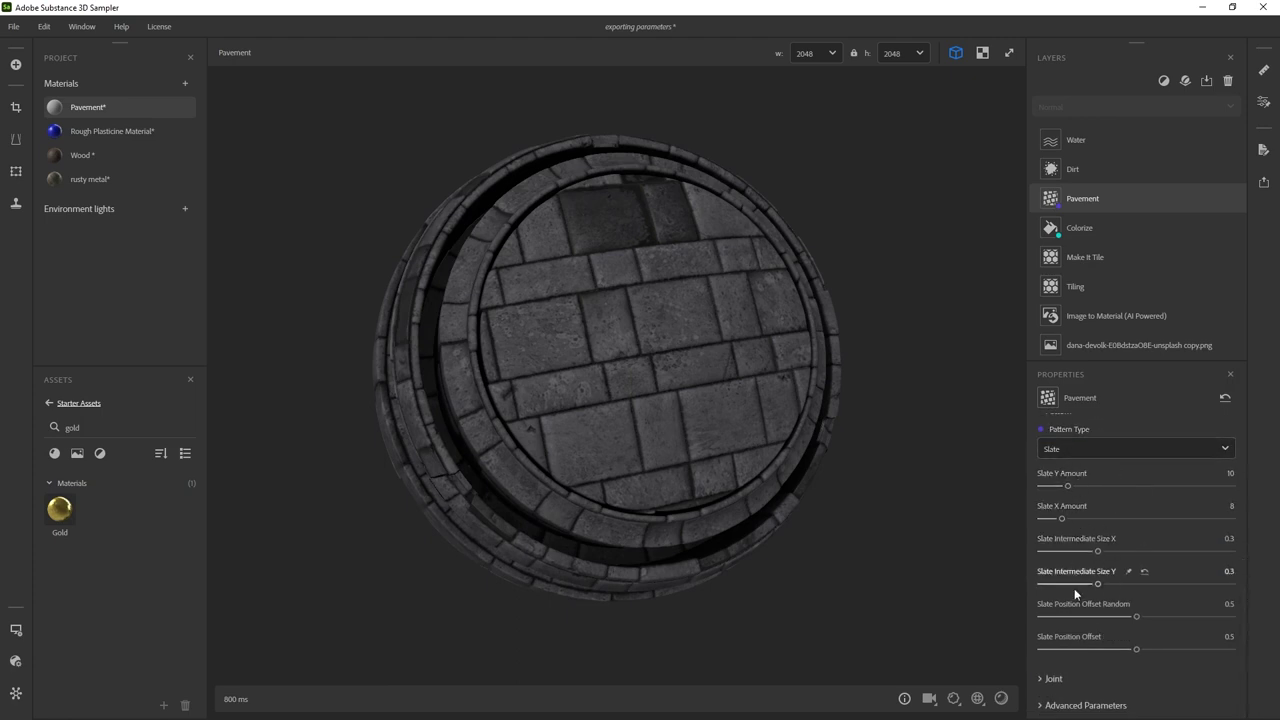
{"action": "left_click", "coordinate": [1095, 450]}
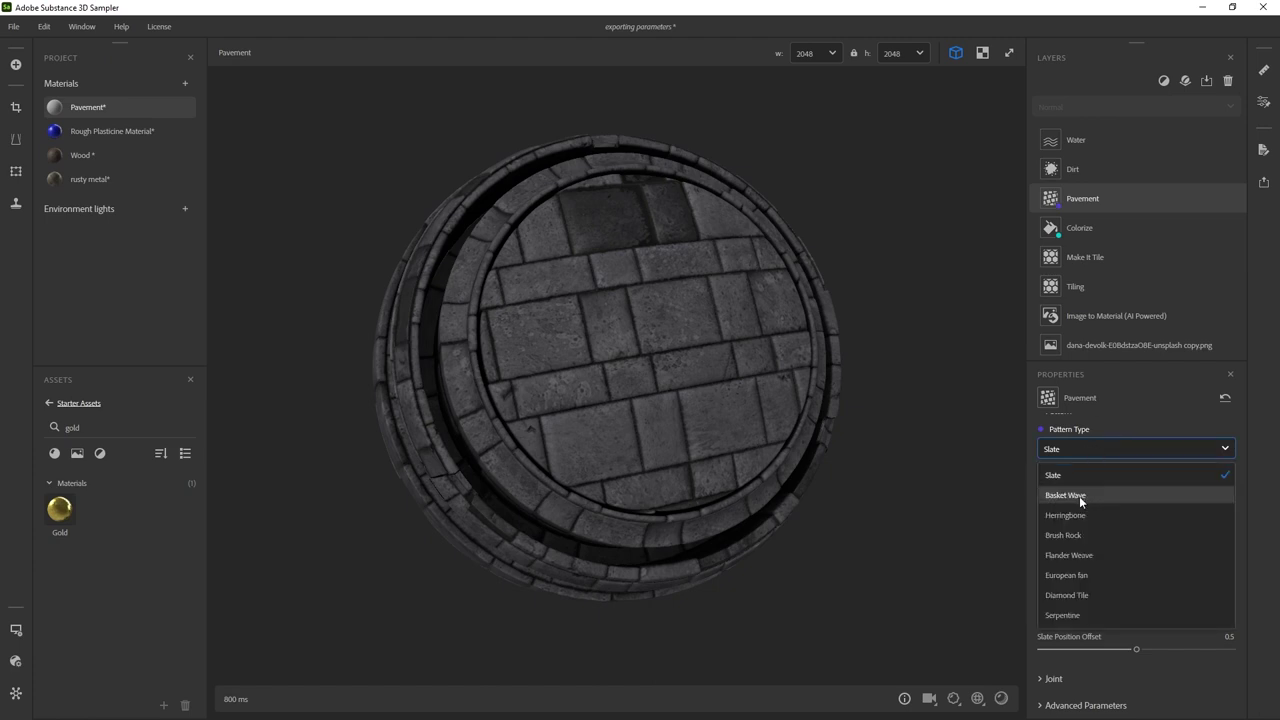
{"action": "left_click", "coordinate": [1079, 496]}
{"action": "left_click", "coordinate": [1090, 514]}
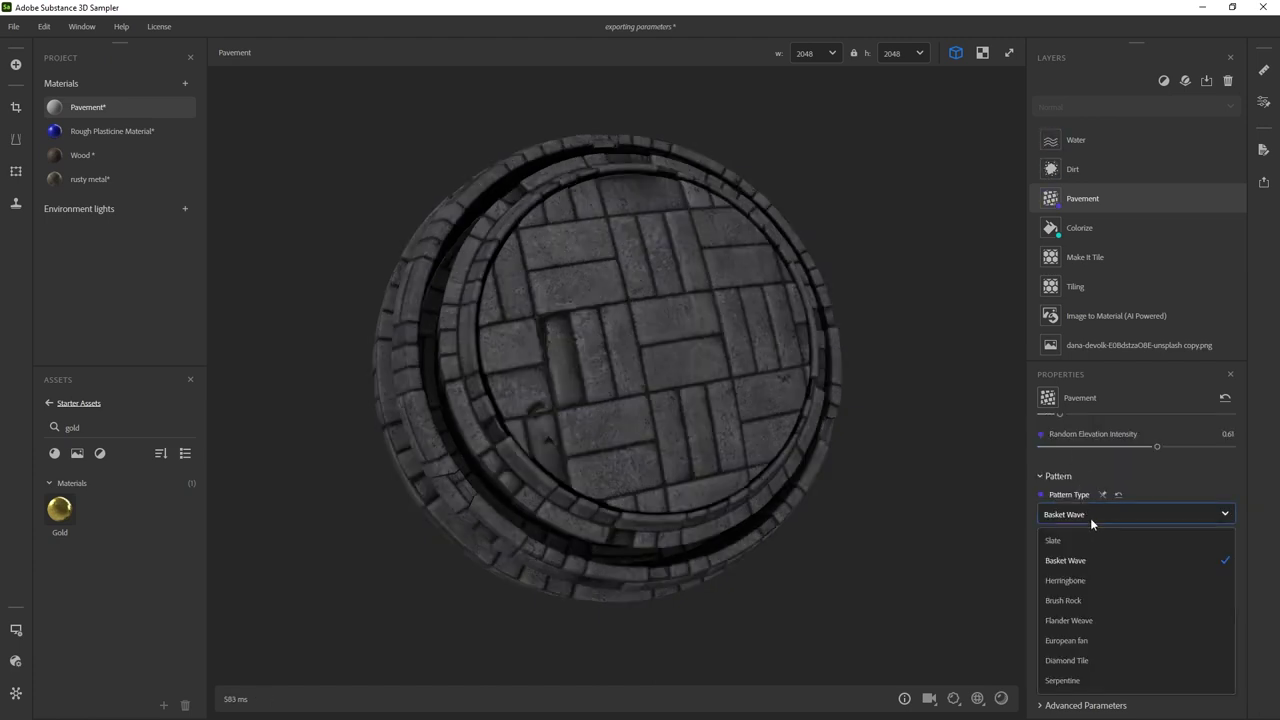
{"action": "left_click", "coordinate": [1089, 608]}
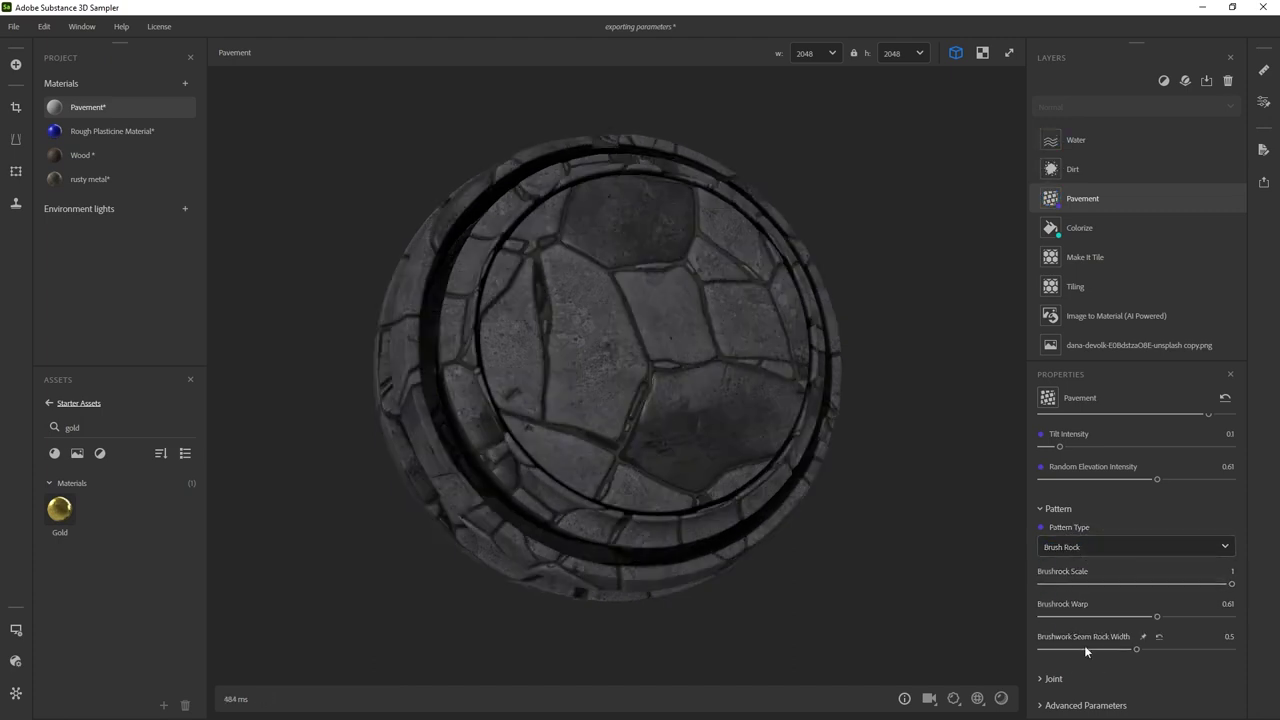
- Expose the Pavement layer's Joint Height, Joint Width and Joint Luminosity parameters
{"action": "left_click", "coordinate": [1053, 678]}
{"action": "scroll", "coordinate": [1093, 640], "scroll_direction": "down", "scroll_amount": 2}
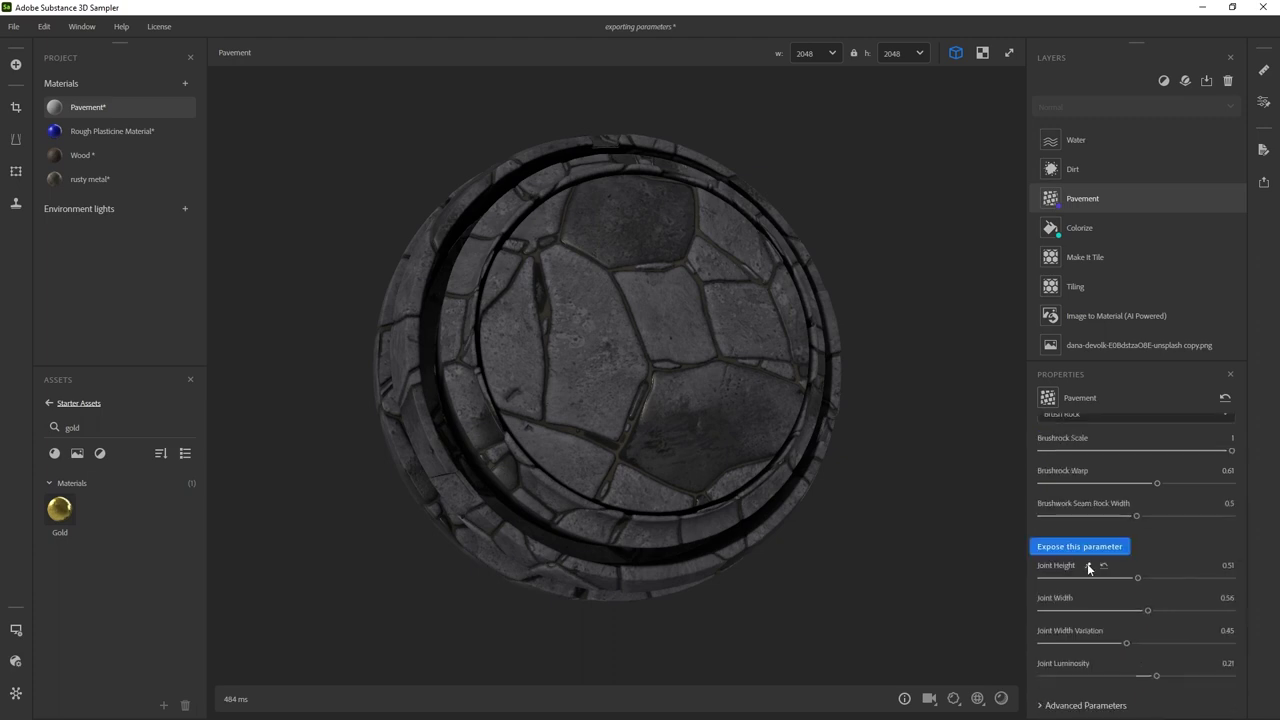
{"action": "left_click", "coordinate": [1089, 567]}
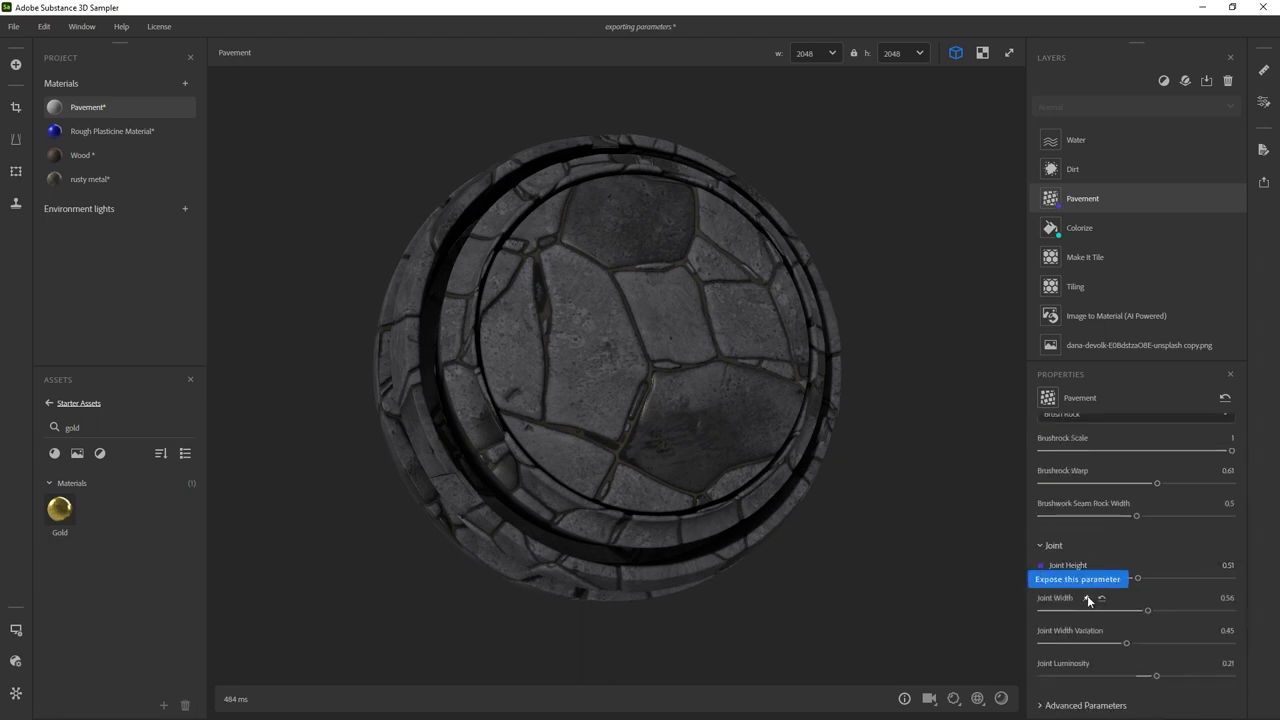
{"action": "left_click", "coordinate": [1090, 600]}
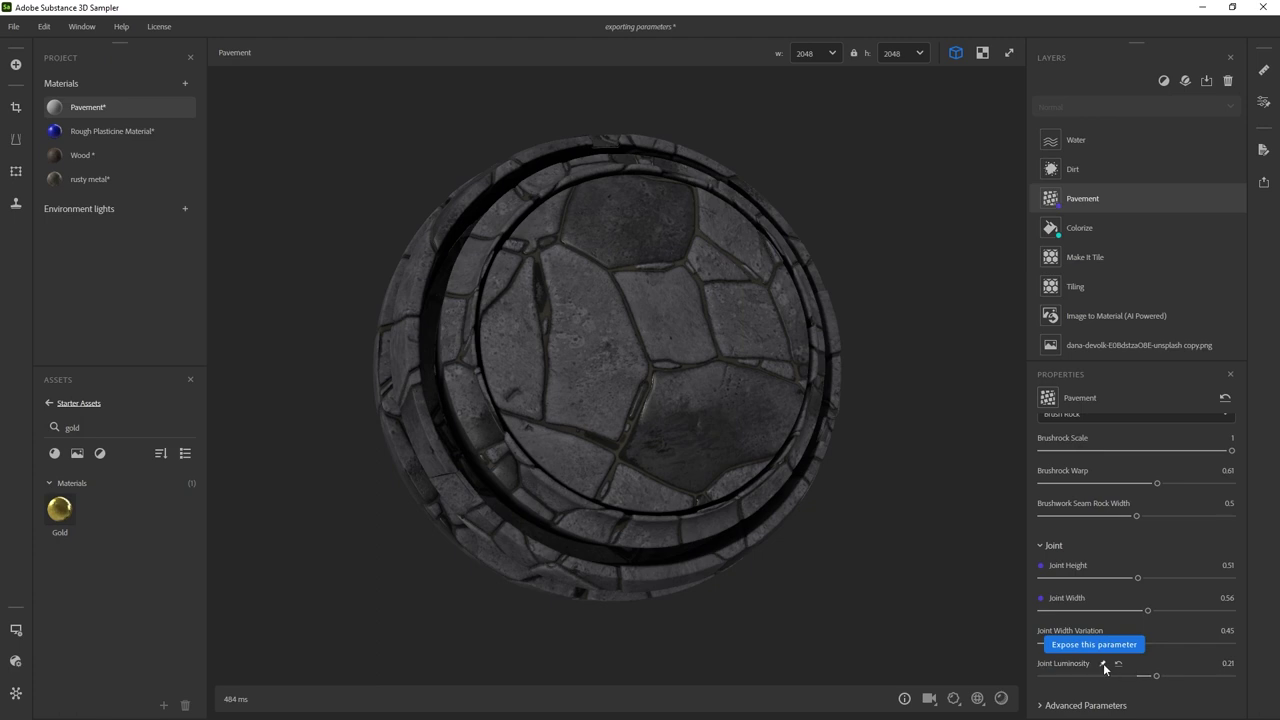
{"action": "left_click", "coordinate": [1104, 665]}
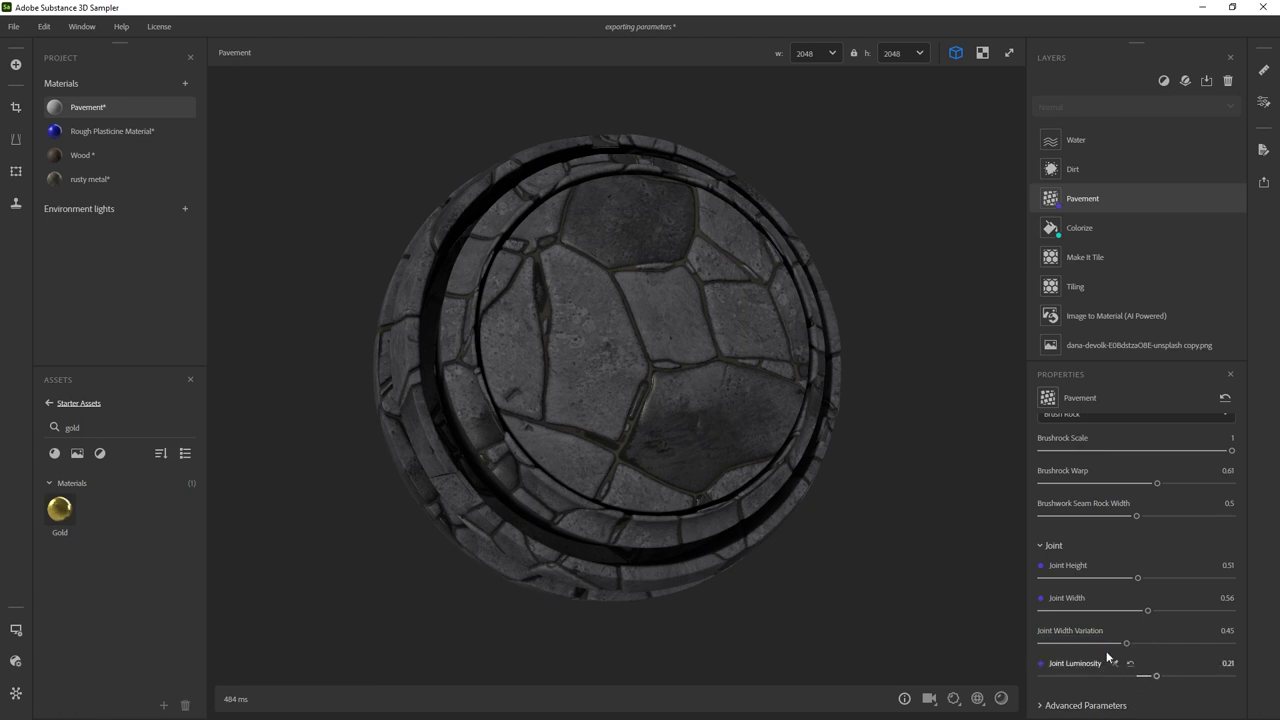
{"action": "scroll", "coordinate": [1100, 648], "scroll_direction": "up", "scroll_amount": 8}
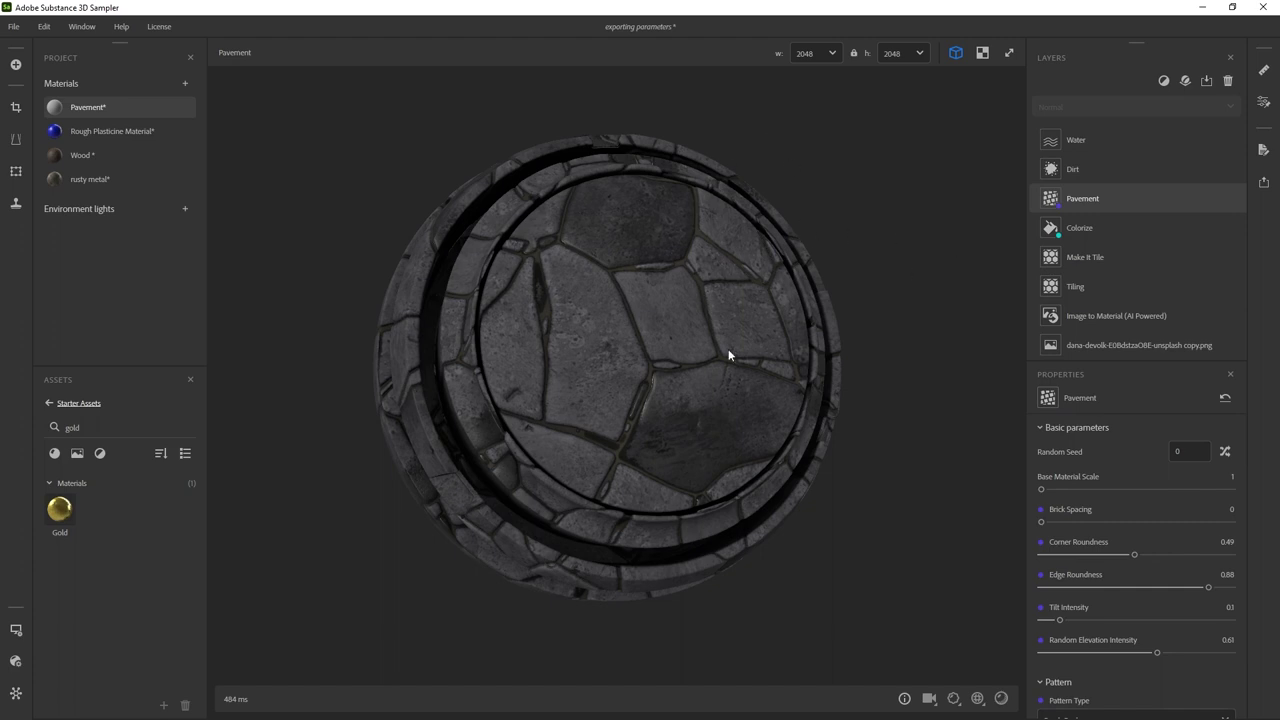
- Enlarge the Dirt layer's properties, expose Dirt Location, and try Edge and Both before returning it to Cavity
{"action": "left_click", "coordinate": [1112, 167]}
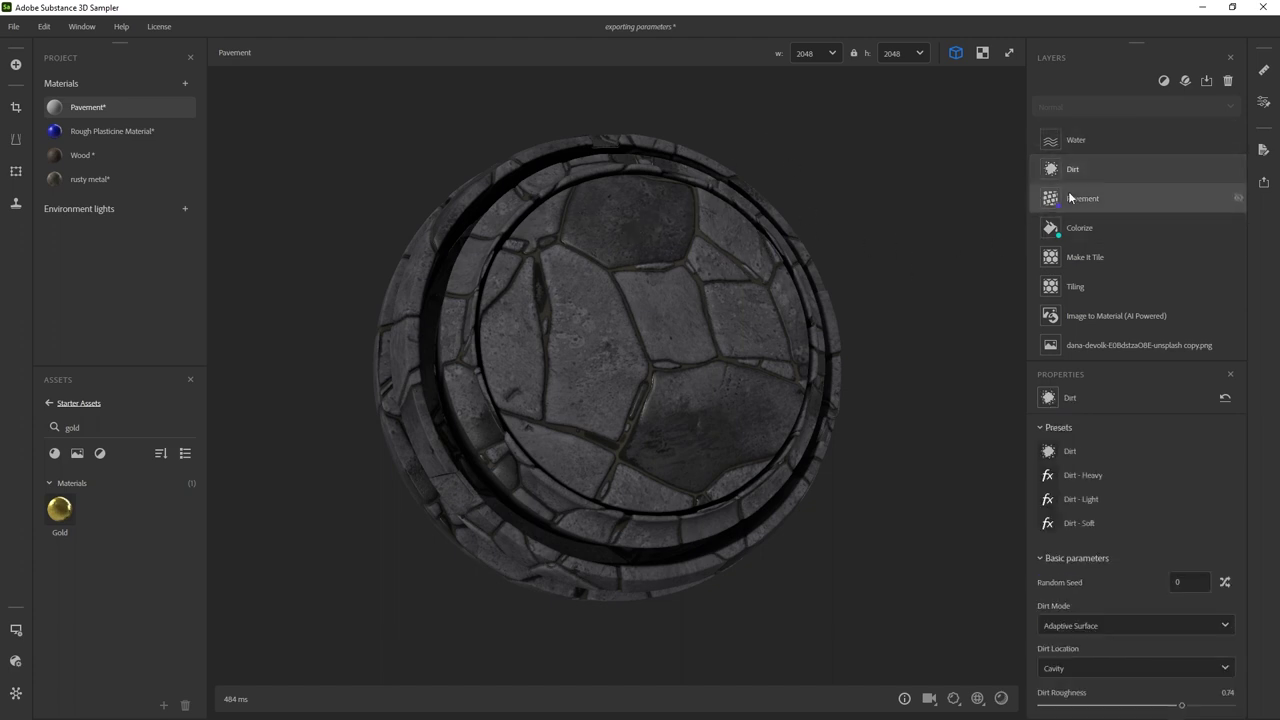
{"action": "left_click_drag", "start_coordinate": [1107, 364], "coordinate": [1107, 210]}
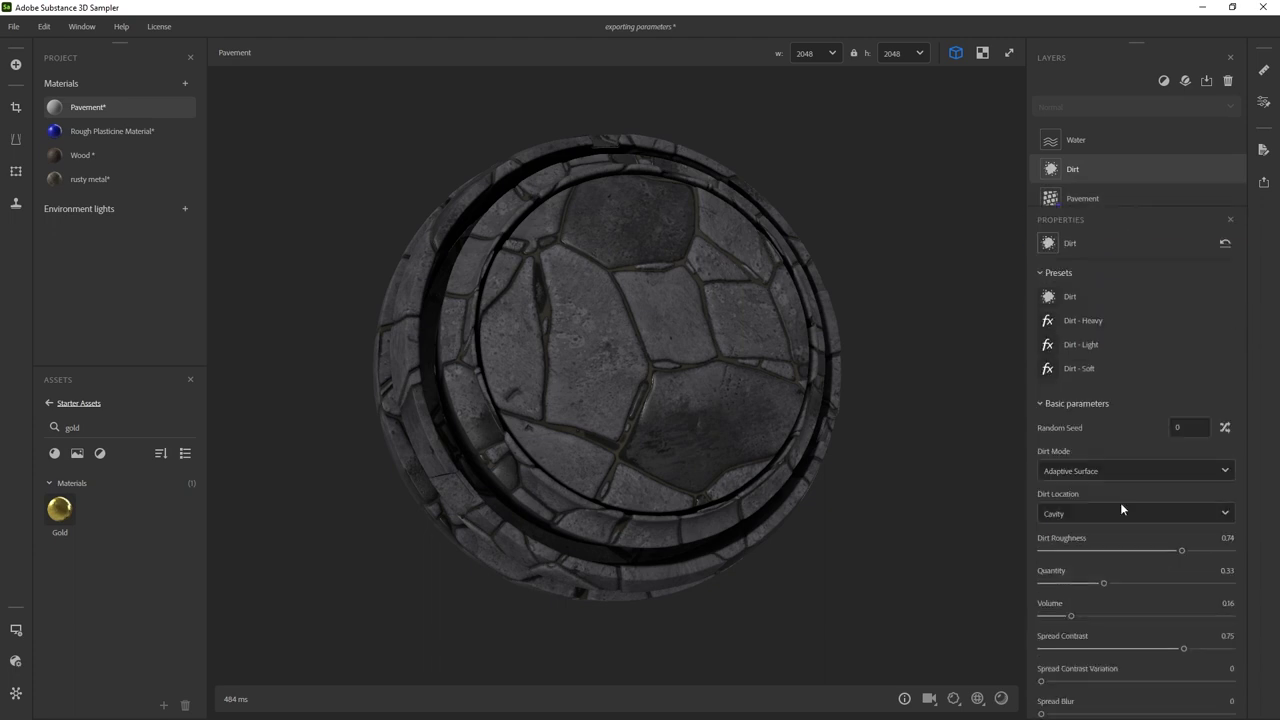
{"action": "left_click", "coordinate": [1100, 508]}
{"action": "left_click", "coordinate": [1094, 496]}
{"action": "left_click", "coordinate": [1073, 509]}
{"action": "left_click", "coordinate": [1072, 537]}
{"action": "left_click", "coordinate": [1082, 514]}
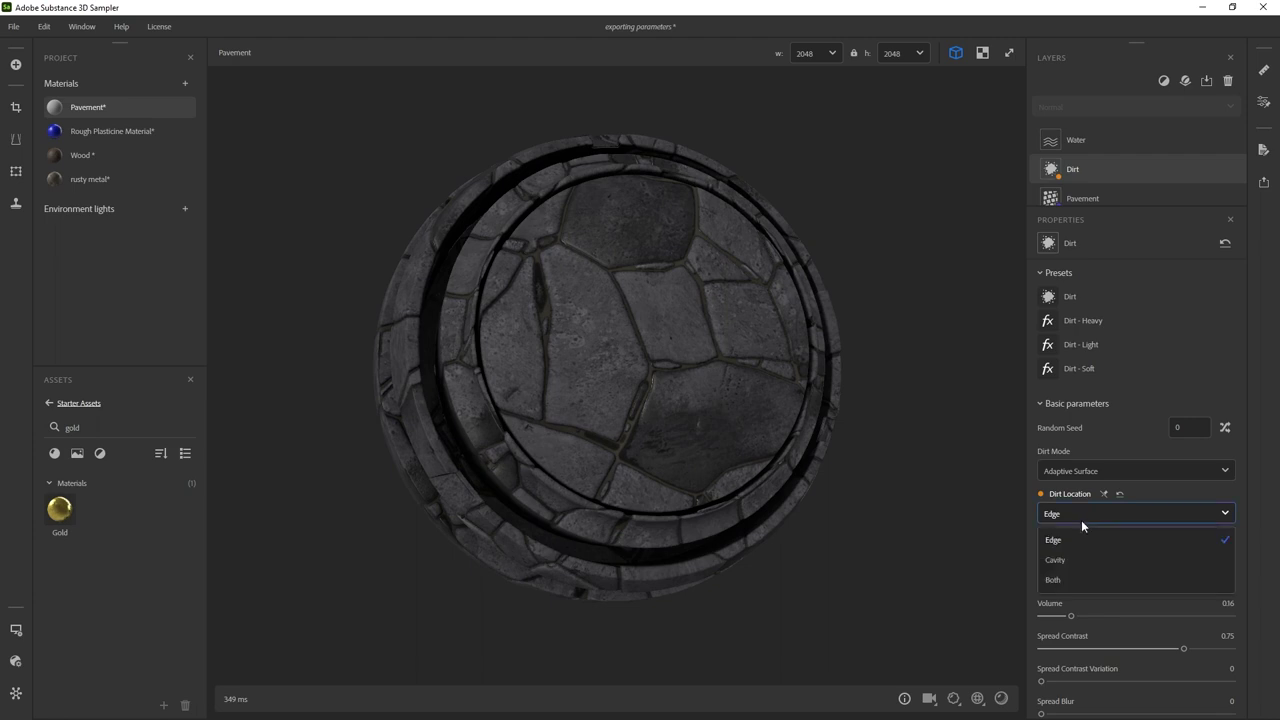
{"action": "left_click", "coordinate": [1071, 580]}
{"action": "left_click", "coordinate": [1085, 516]}
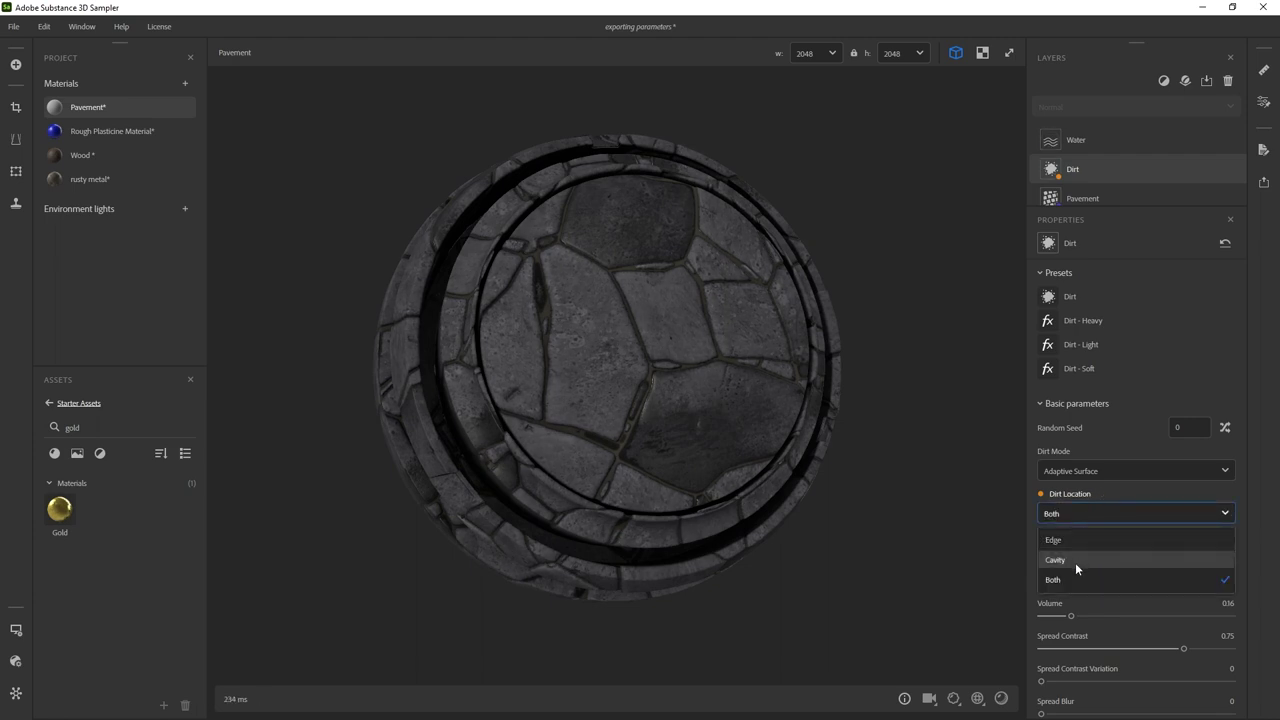
{"action": "left_click", "coordinate": [1075, 561]}
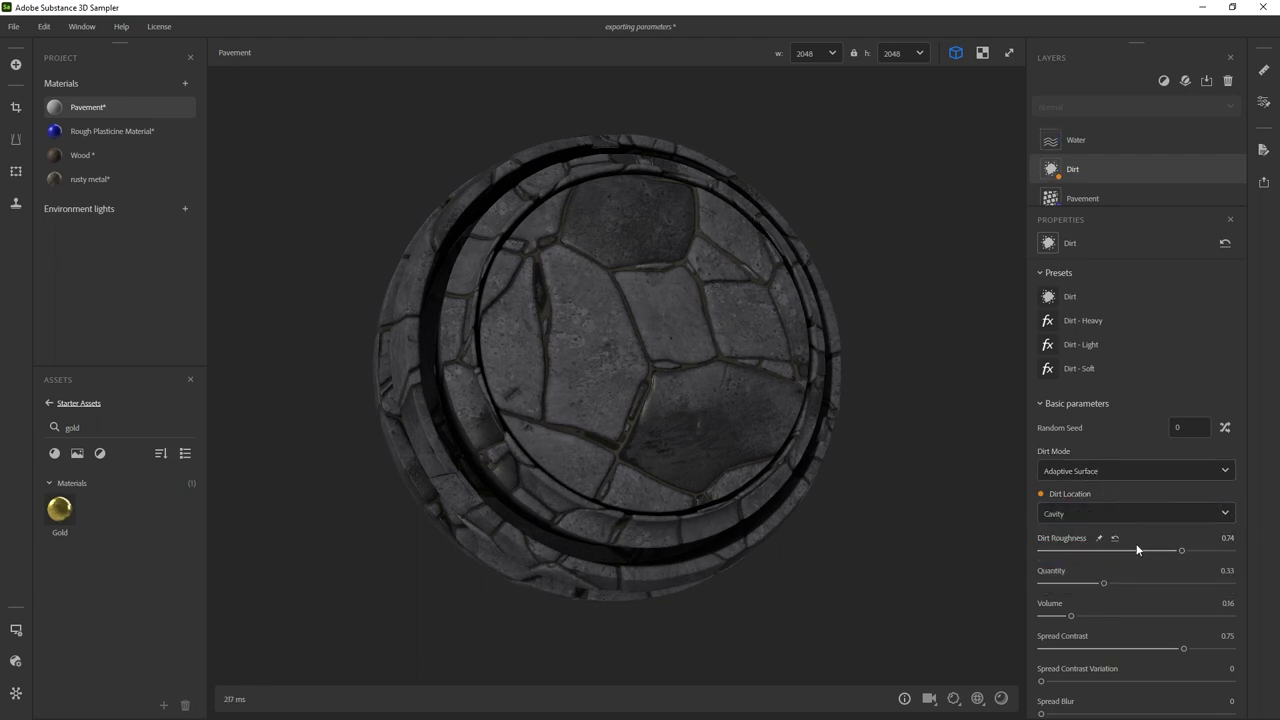
- Expose the Dirt layer's Dirt Roughness, Quantity, Volume and Spread Contrast parameters
{"action": "left_click", "coordinate": [1099, 538]}
{"action": "left_click", "coordinate": [1080, 570]}
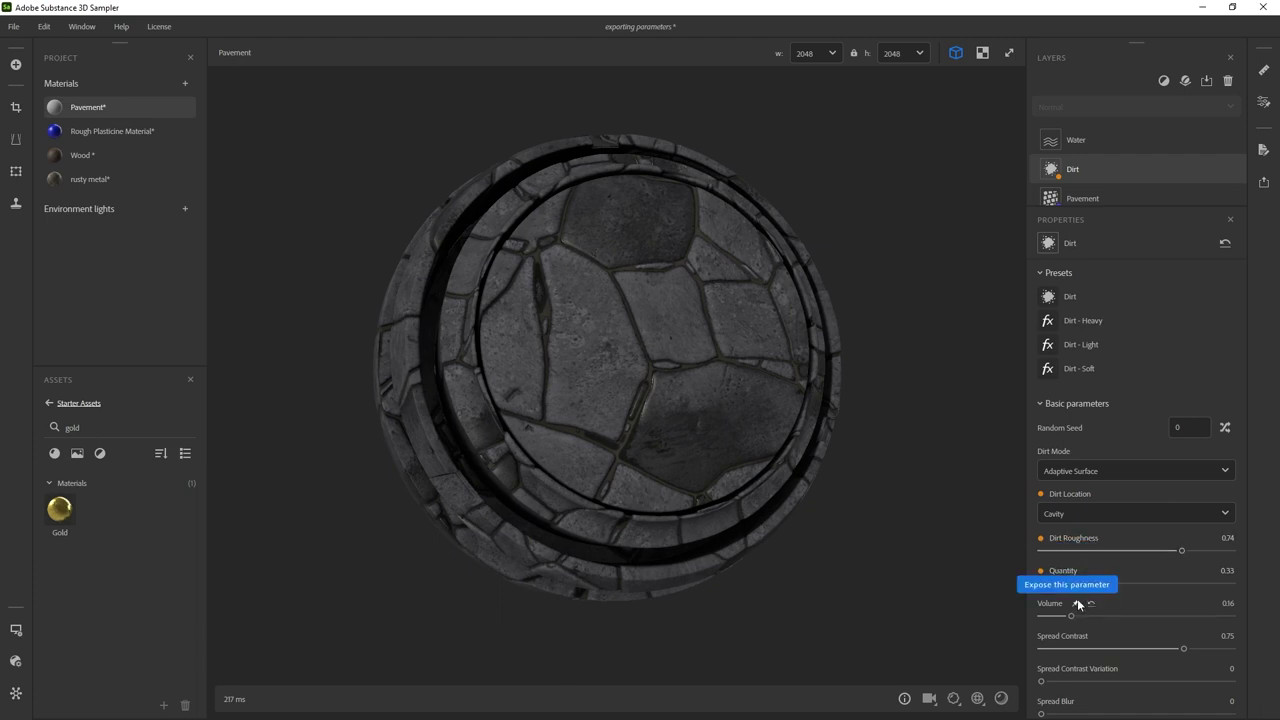
{"action": "left_click", "coordinate": [1078, 604]}
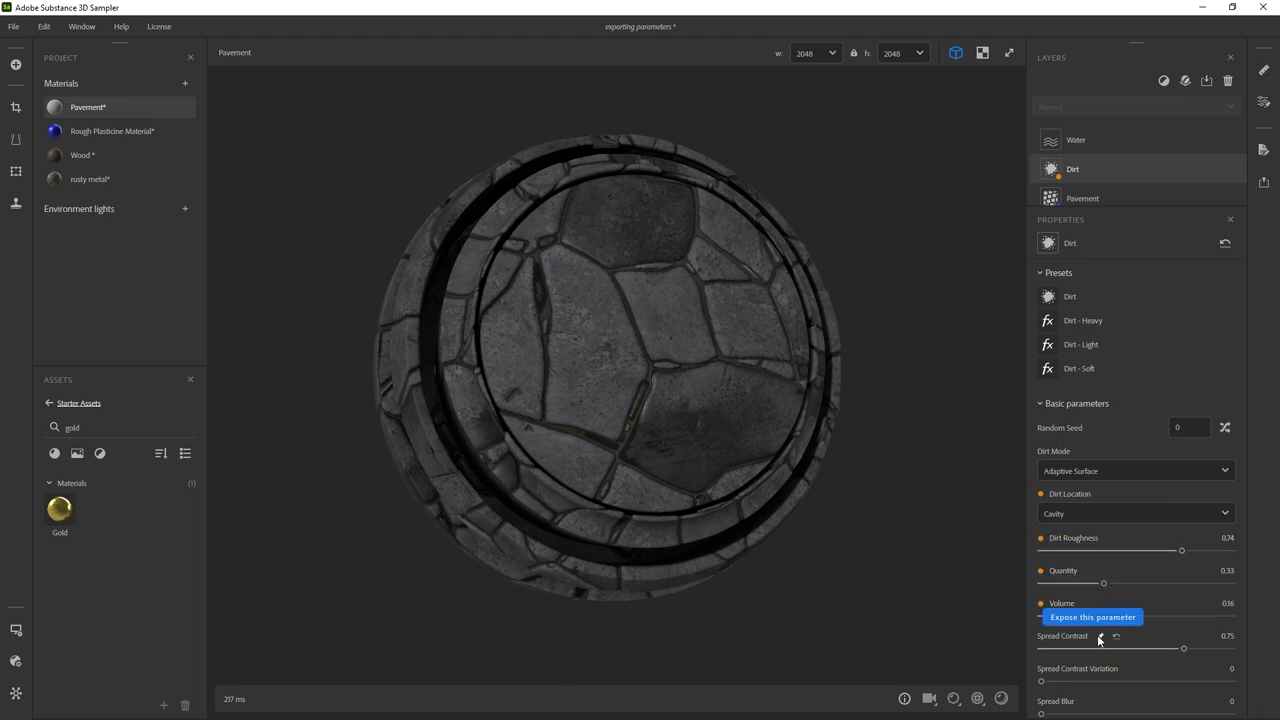
{"action": "left_click", "coordinate": [1100, 636]}
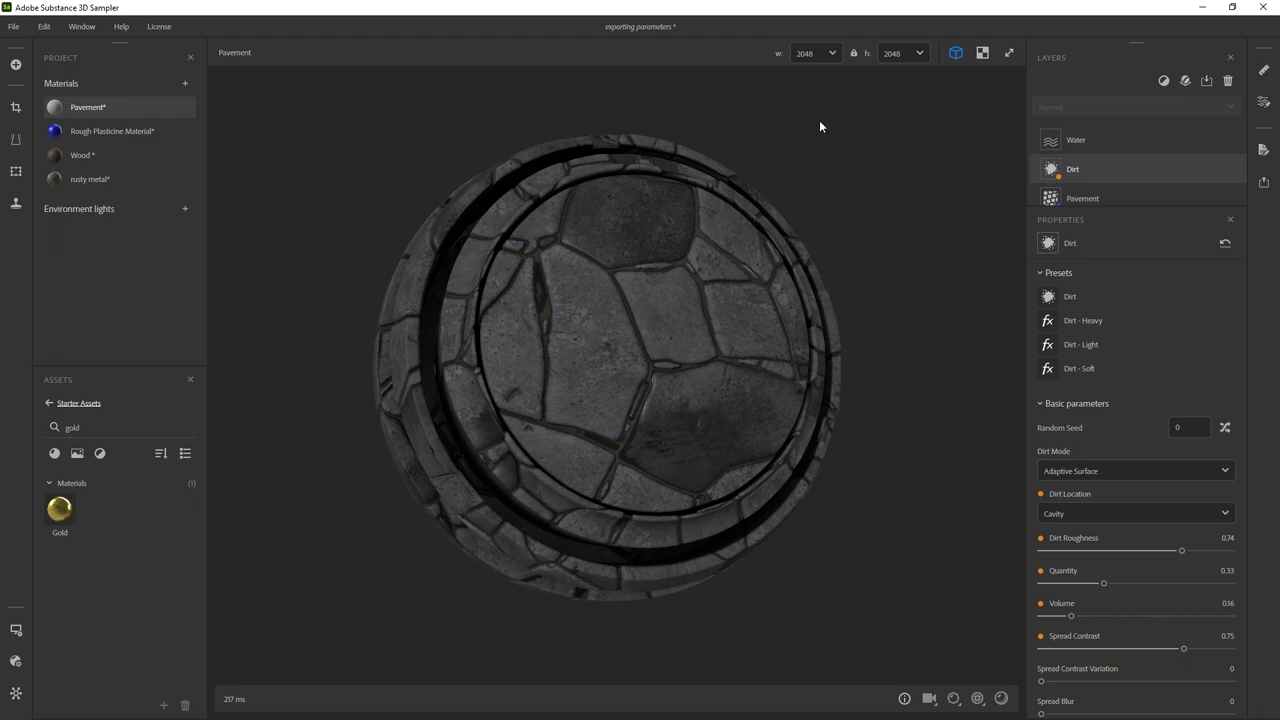
- Expose the Water layer's Water Level, Water Darkness and Edges Wetness parameters
{"action": "left_click", "coordinate": [1082, 137]}
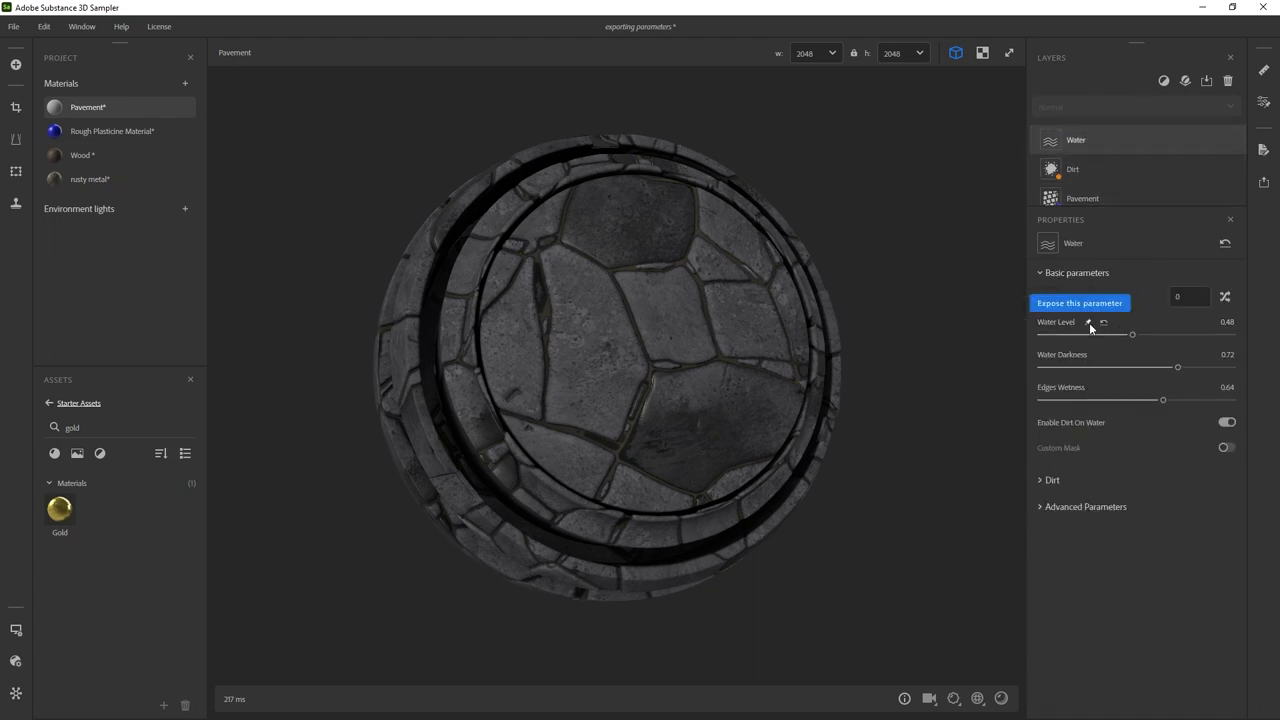
{"action": "left_click", "coordinate": [1088, 322]}
{"action": "left_click", "coordinate": [1089, 354]}
{"action": "left_click", "coordinate": [1101, 387]}
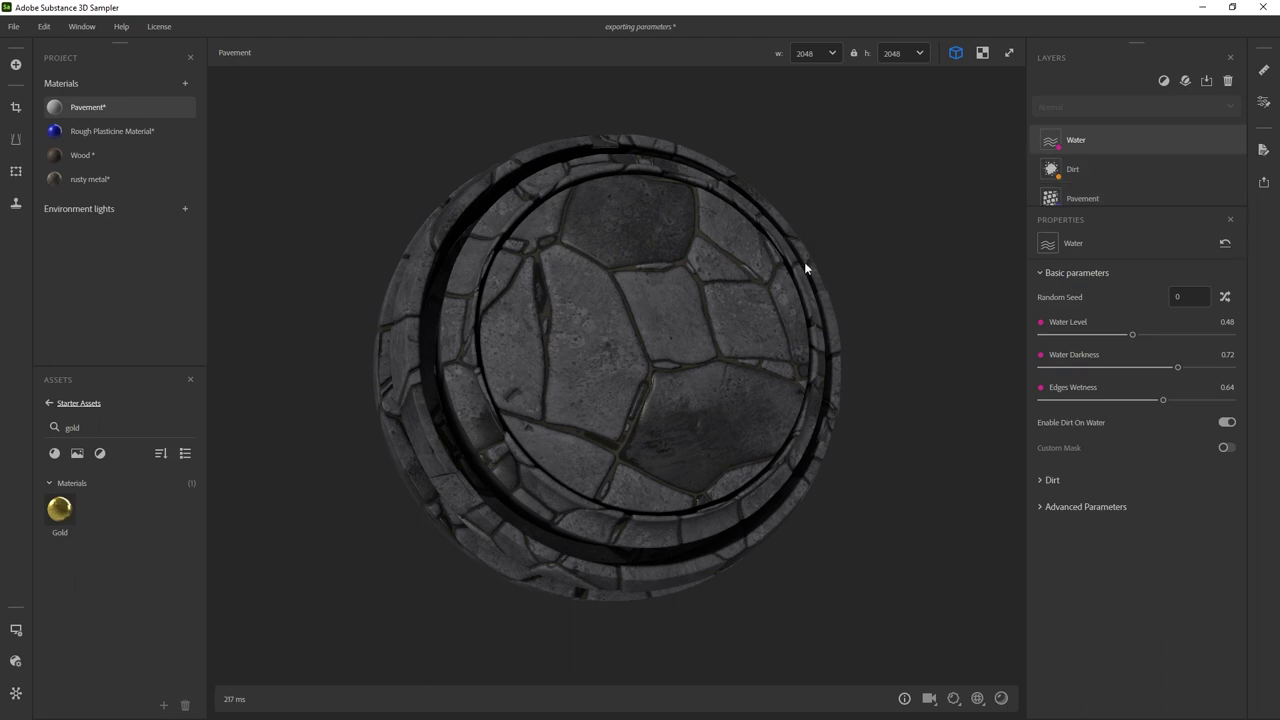
{"action": "left_click_drag", "start_coordinate": [798, 224], "coordinate": [768, 188]}
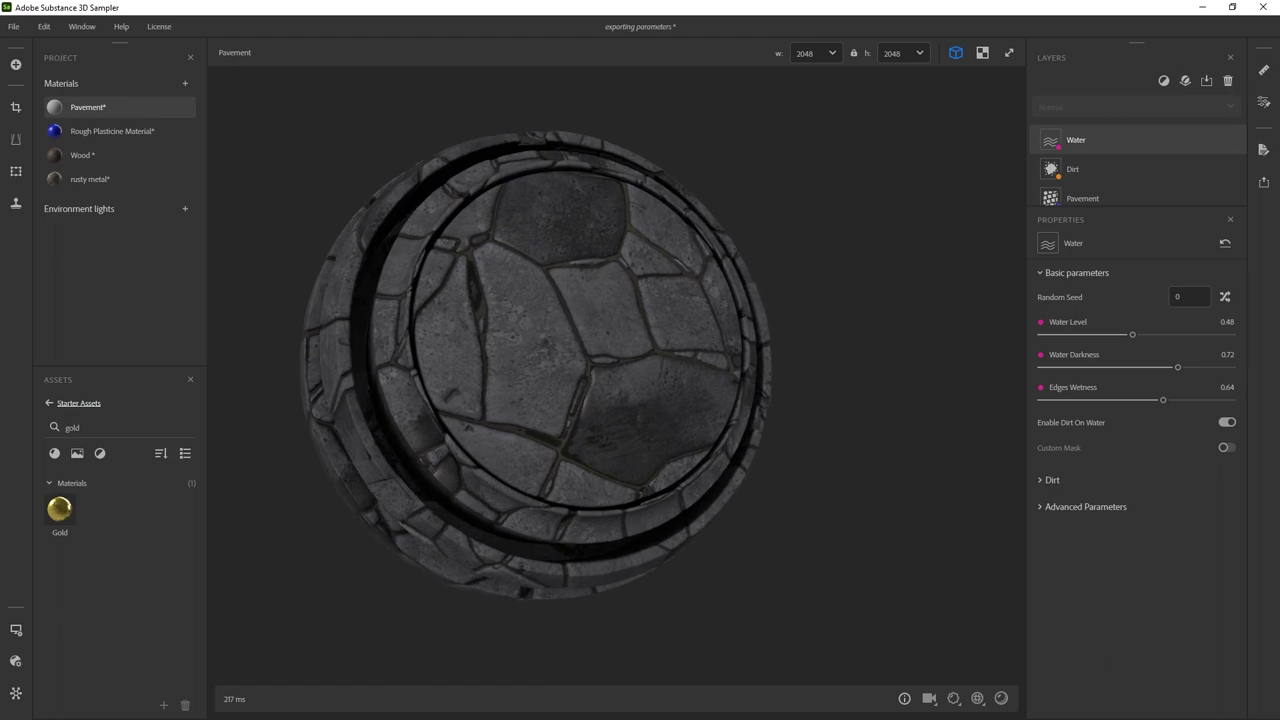
- Display the list of exposed parameters and review its Colorize, Pavement, Dirt and Water entries
{"action": "left_click", "coordinate": [1264, 103]}
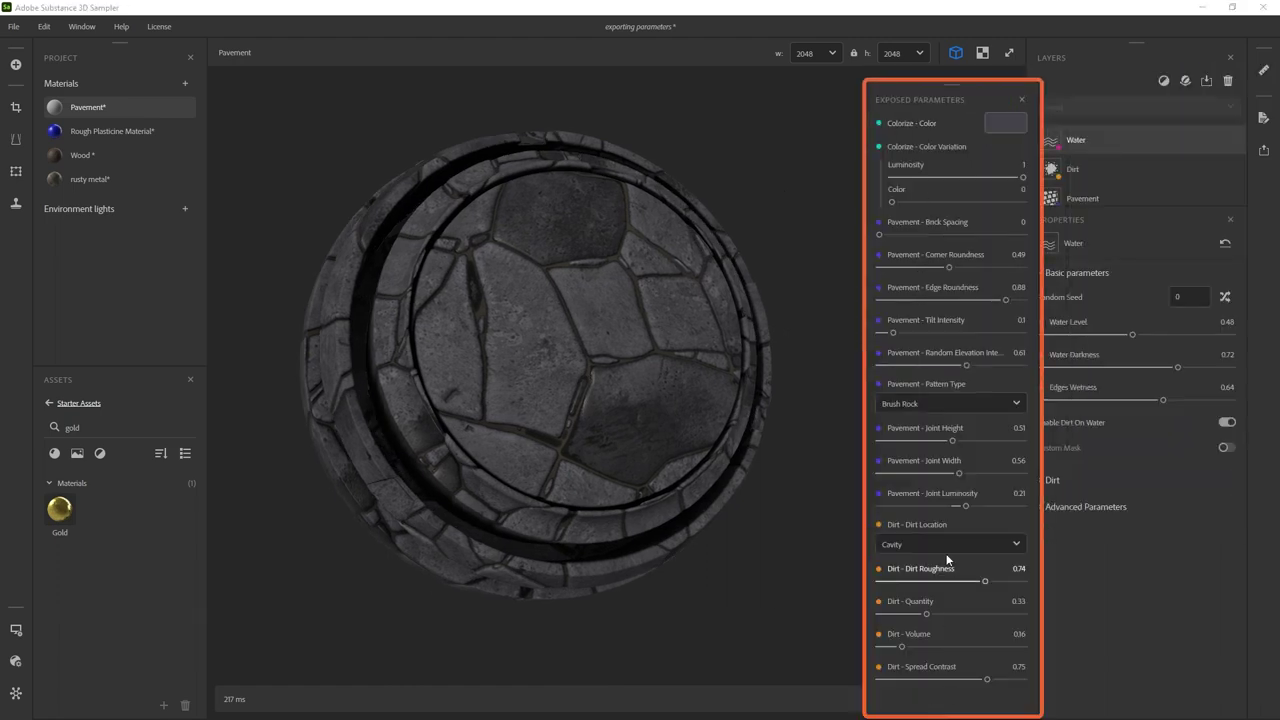
{"action": "scroll", "coordinate": [932, 322], "scroll_direction": "down", "scroll_amount": 3}
{"action": "scroll", "coordinate": [940, 408], "scroll_direction": "up", "scroll_amount": 3}
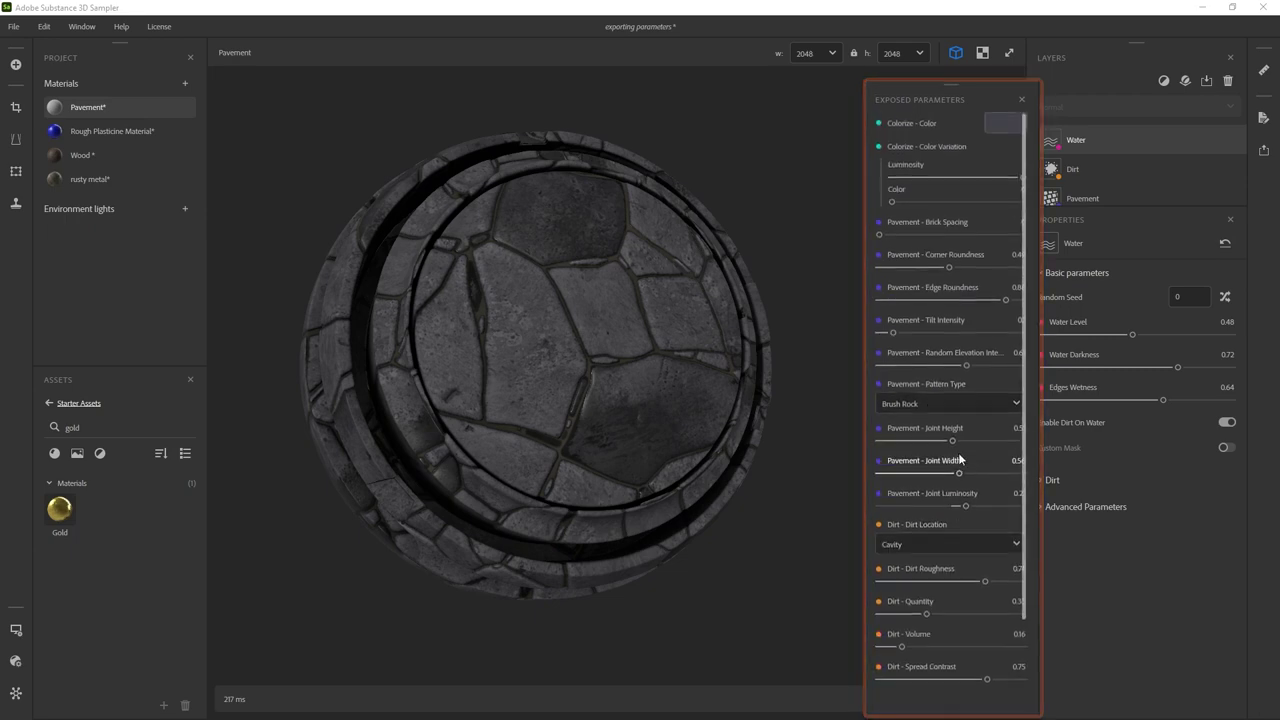
{"action": "left_click_drag", "start_coordinate": [951, 84], "coordinate": [904, 78]}
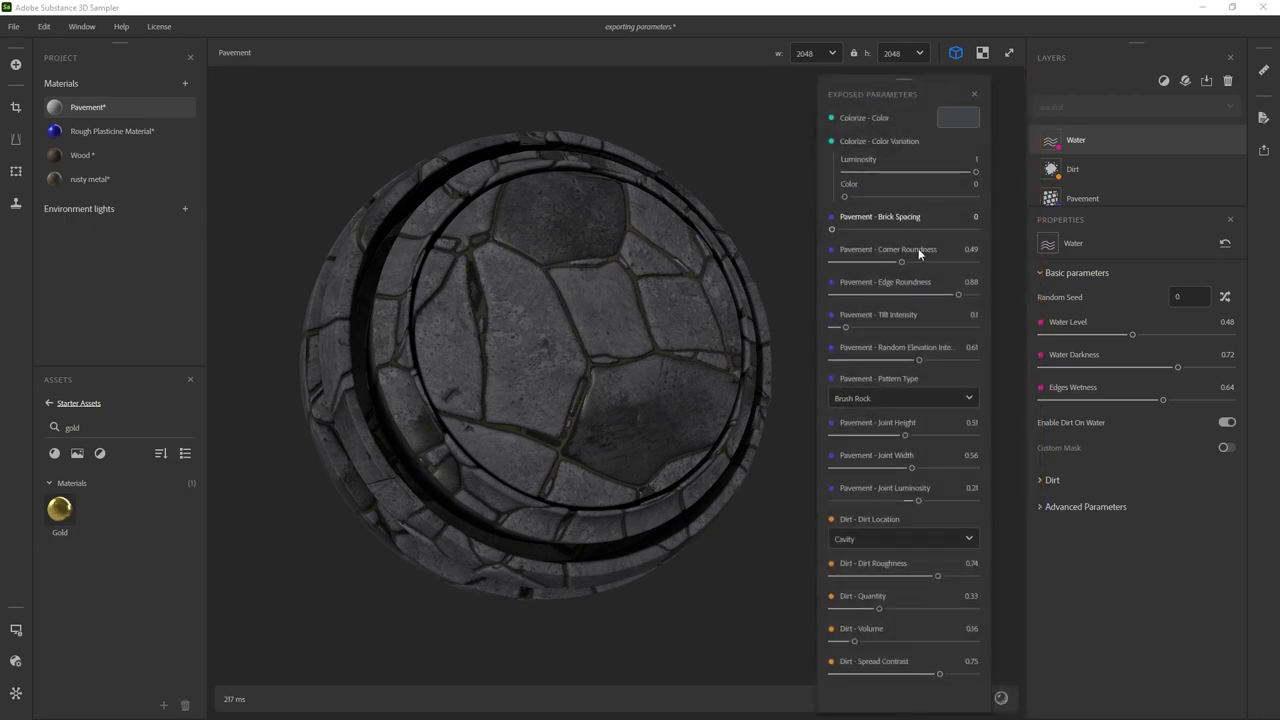
{"action": "scroll", "coordinate": [908, 460], "scroll_direction": "down", "scroll_amount": 3}
{"action": "scroll", "coordinate": [938, 439], "scroll_direction": "up", "scroll_amount": 3}
- Change the exposed Colorize color to a slightly lighter blue-grey and close the exposed parameters list
{"action": "left_click", "coordinate": [948, 118]}
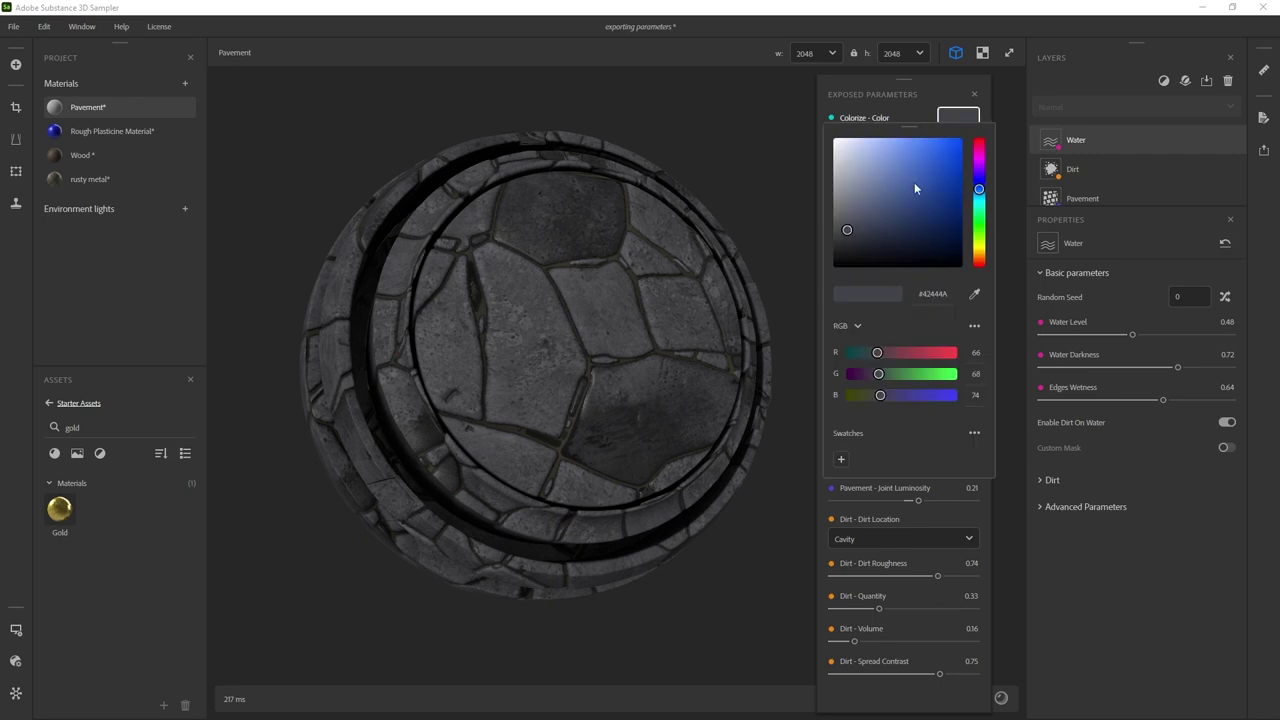
{"action": "left_click", "coordinate": [857, 147]}
{"action": "left_click_drag", "start_coordinate": [836, 203], "coordinate": [855, 228]}
{"action": "left_click", "coordinate": [751, 189]}
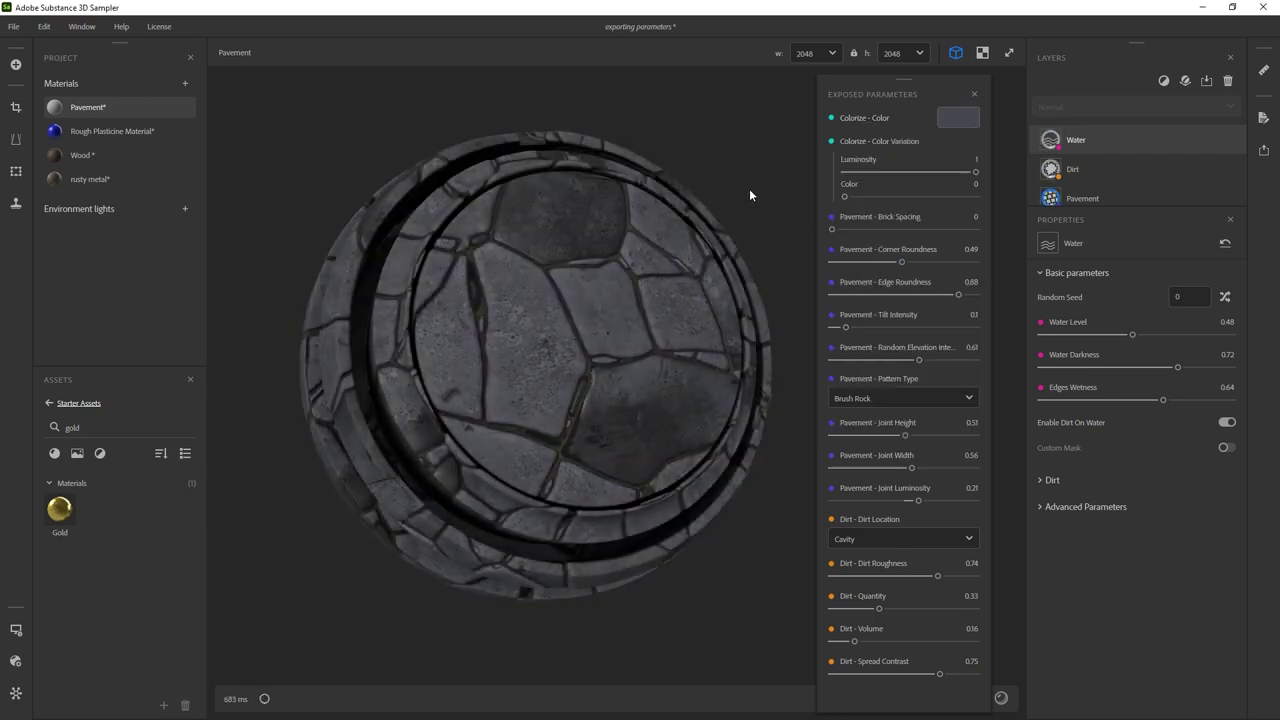
{"action": "left_click", "coordinate": [975, 94]}
{"action": "middle_click_drag", "start_coordinate": [532, 285], "coordinate": [768, 226]}
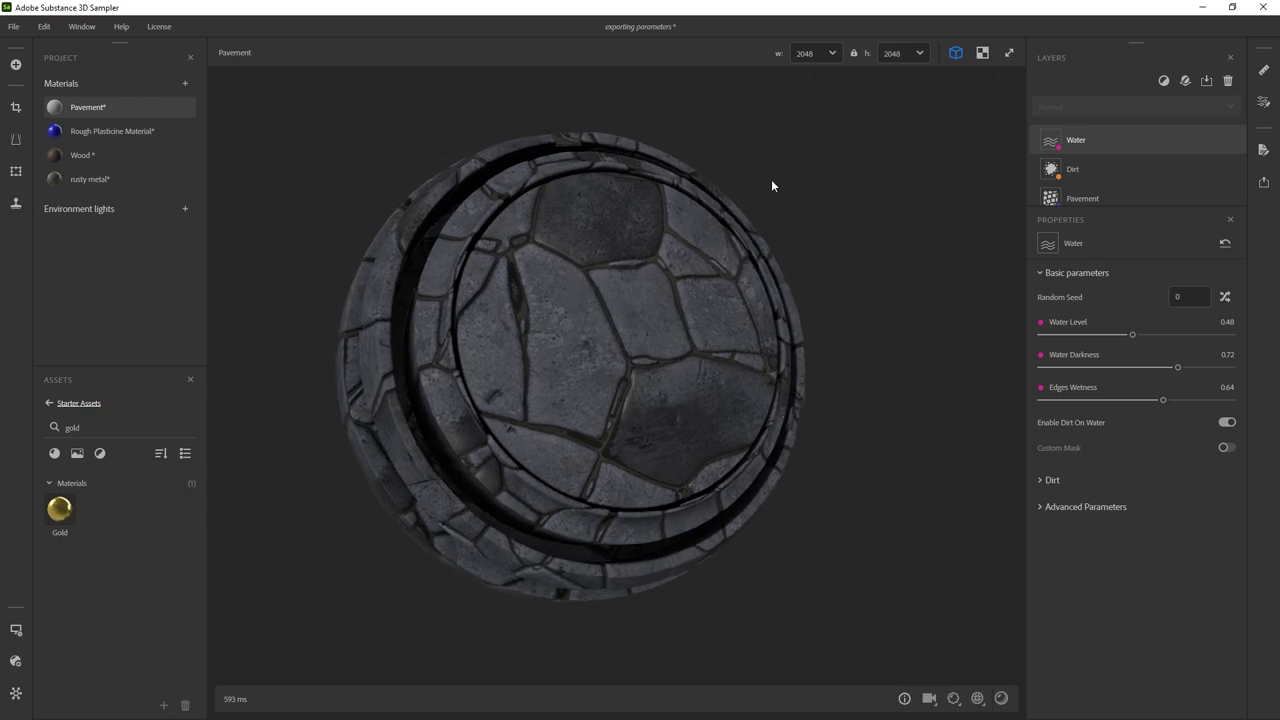
{"action": "left_click_drag", "start_coordinate": [682, 200], "coordinate": [708, 189]}
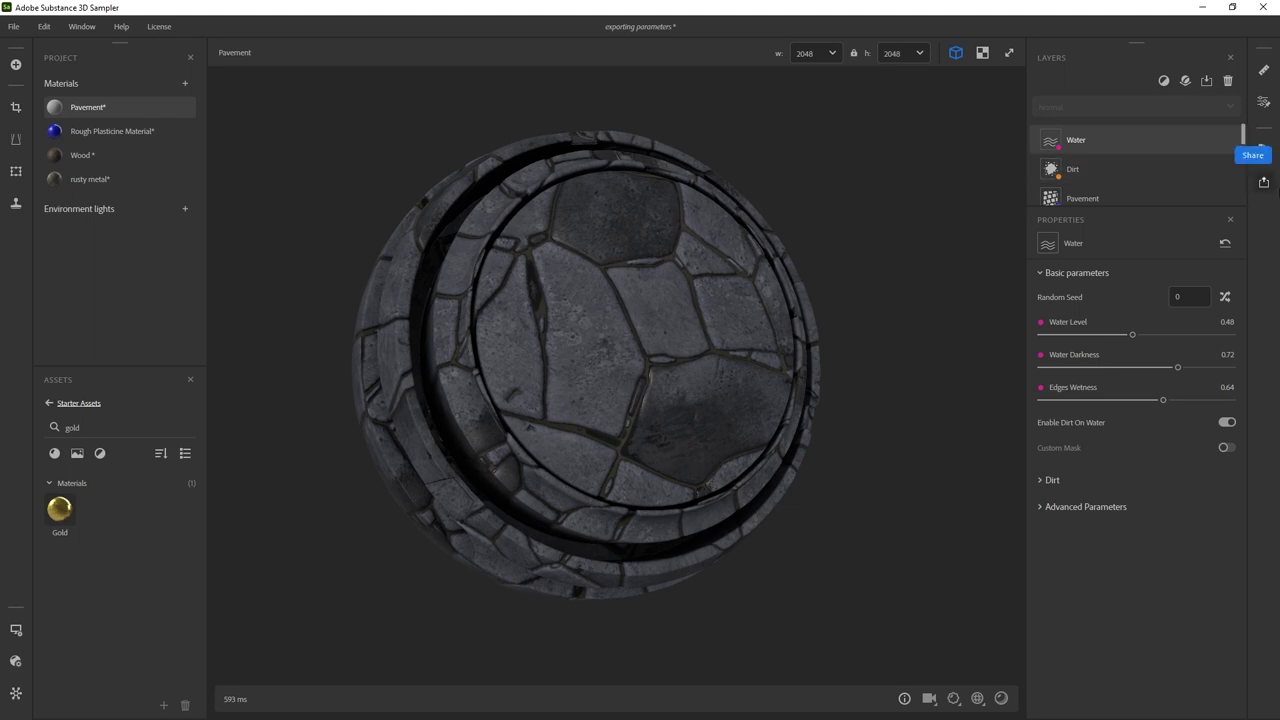
- Send the Pavement material to Substance 3D Painter
{"action": "left_click", "coordinate": [1264, 184]}
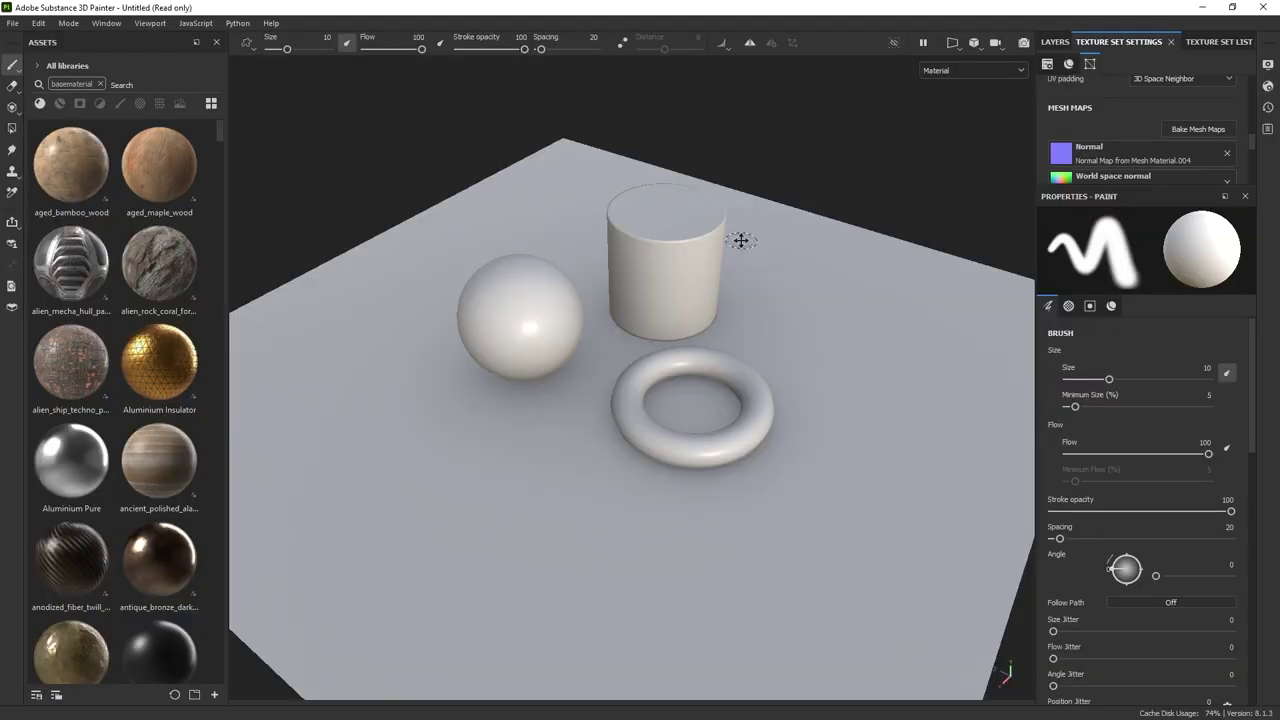
{"action": "mouse_move", "coordinate": [740, 240]}
{"action": "left_mouse_down", "text": "alt"}
{"action": "mouse_move", "coordinate": [746, 263]}
{"action": "mouse_move", "coordinate": [687, 246]}
{"action": "mouse_move", "coordinate": [679, 305]}
{"action": "left_mouse_up", "text": "alt"}
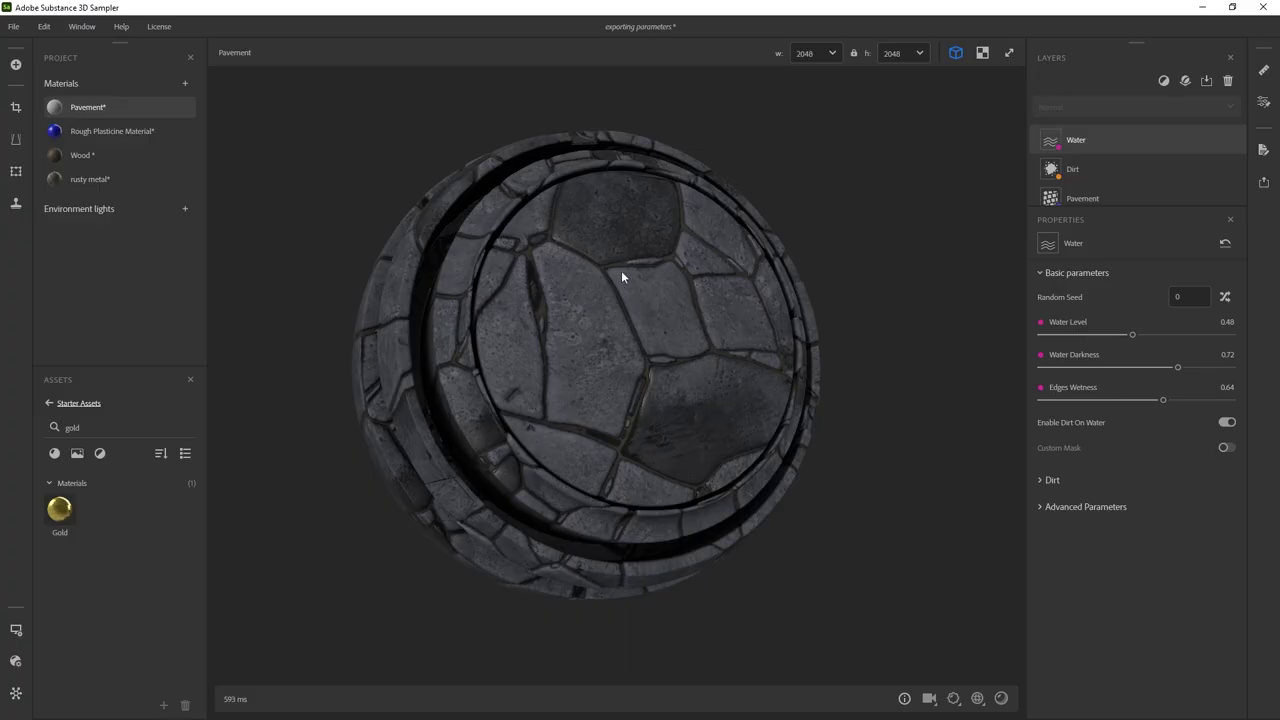
{"action": "left_click", "coordinate": [1264, 182]}
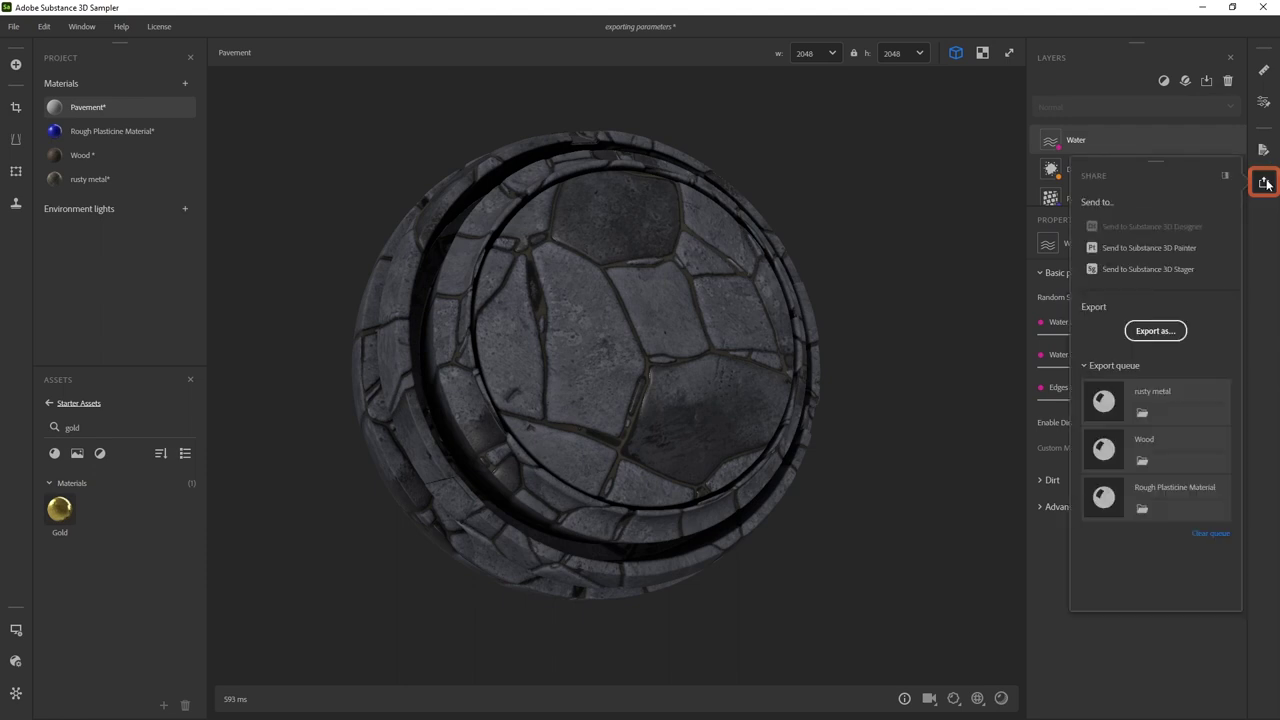
{"action": "left_click", "coordinate": [1163, 250]}
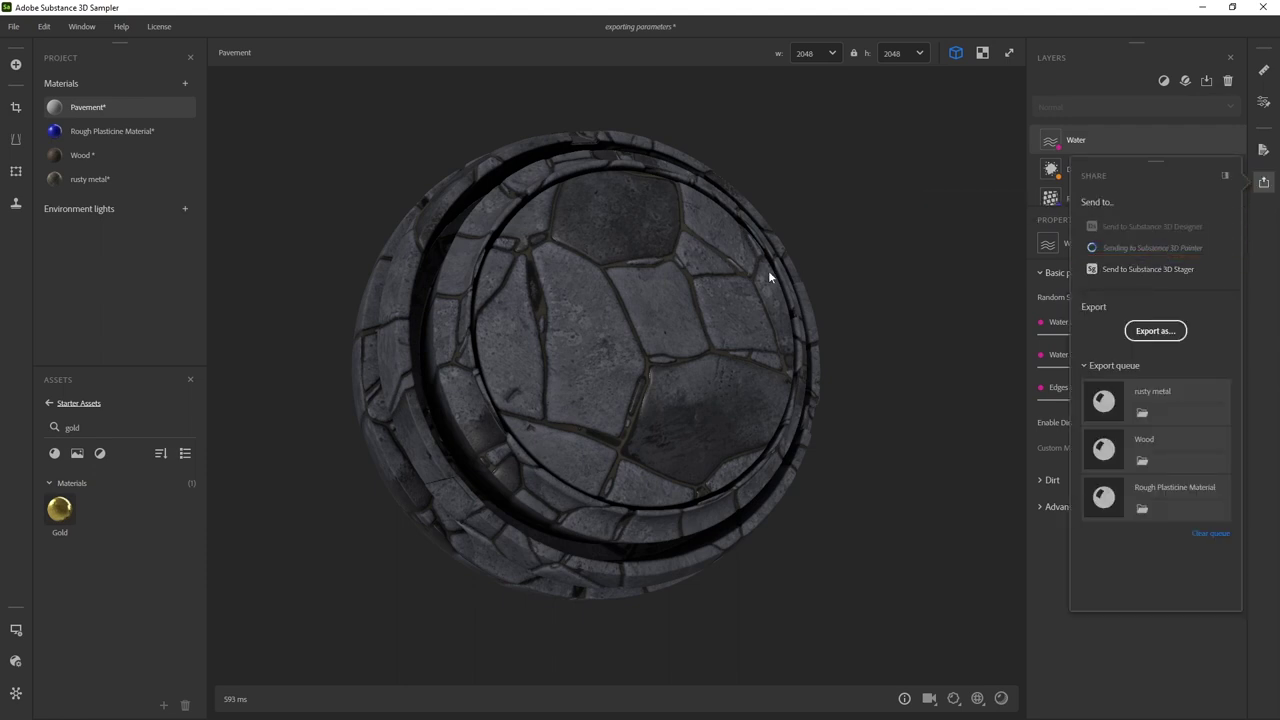
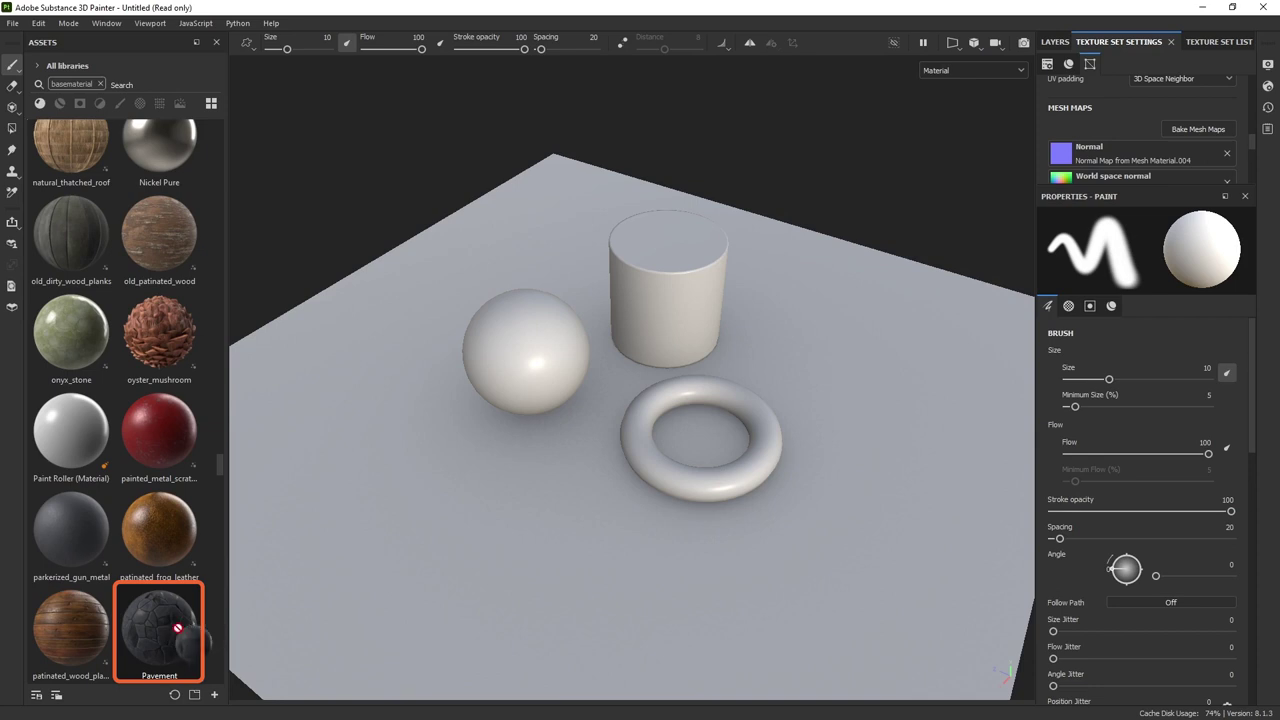
- In Substance 3D Painter, apply the Pavement material from the assets to the ground plane
{"action": "left_click_drag", "start_coordinate": [185, 628], "coordinate": [574, 503]}
{"action": "mouse_move", "coordinate": [656, 486]}
{"action": "right_mouse_down", "text": "shift"}
{"action": "mouse_move", "coordinate": [570, 477]}
{"action": "mouse_move", "coordinate": [548, 494]}
{"action": "right_mouse_up", "text": "shift"}
{"action": "left_click_drag", "start_coordinate": [548, 494], "coordinate": [630, 469], "text": "alt"}
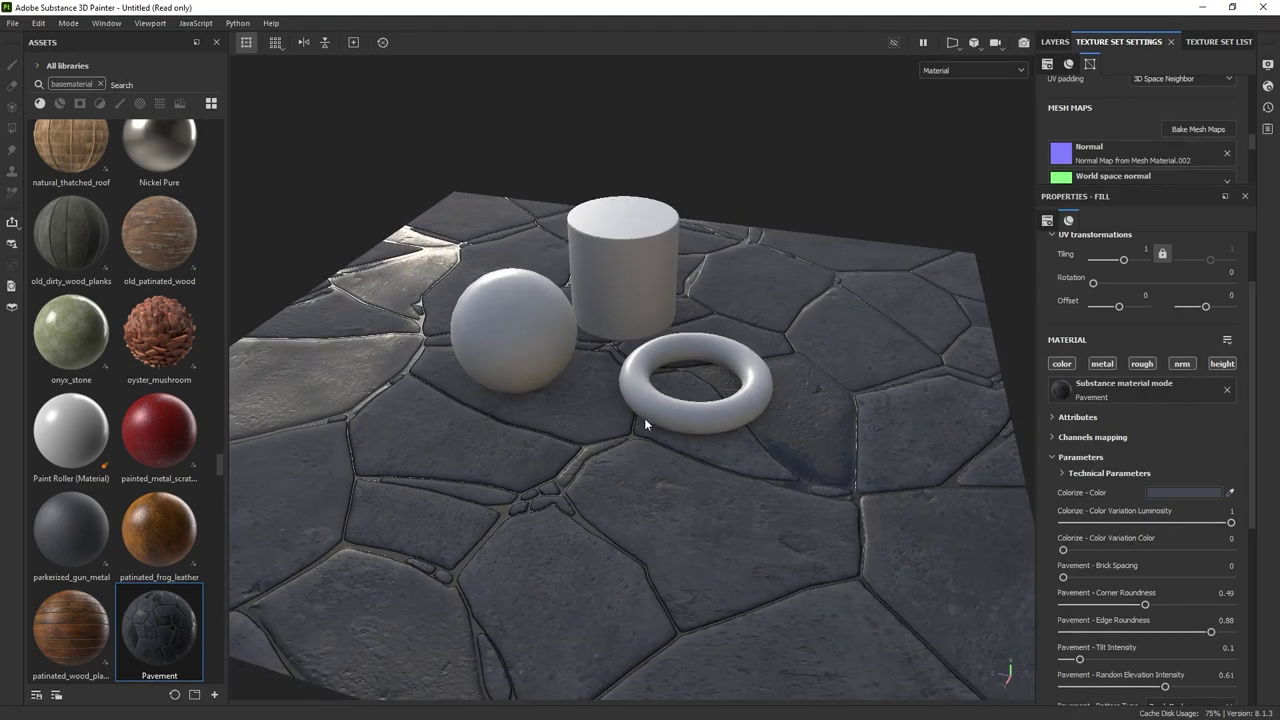
- Show the layer stack and review the exposed parameters of the Pavement fill layer
{"action": "left_click", "coordinate": [1055, 42]}
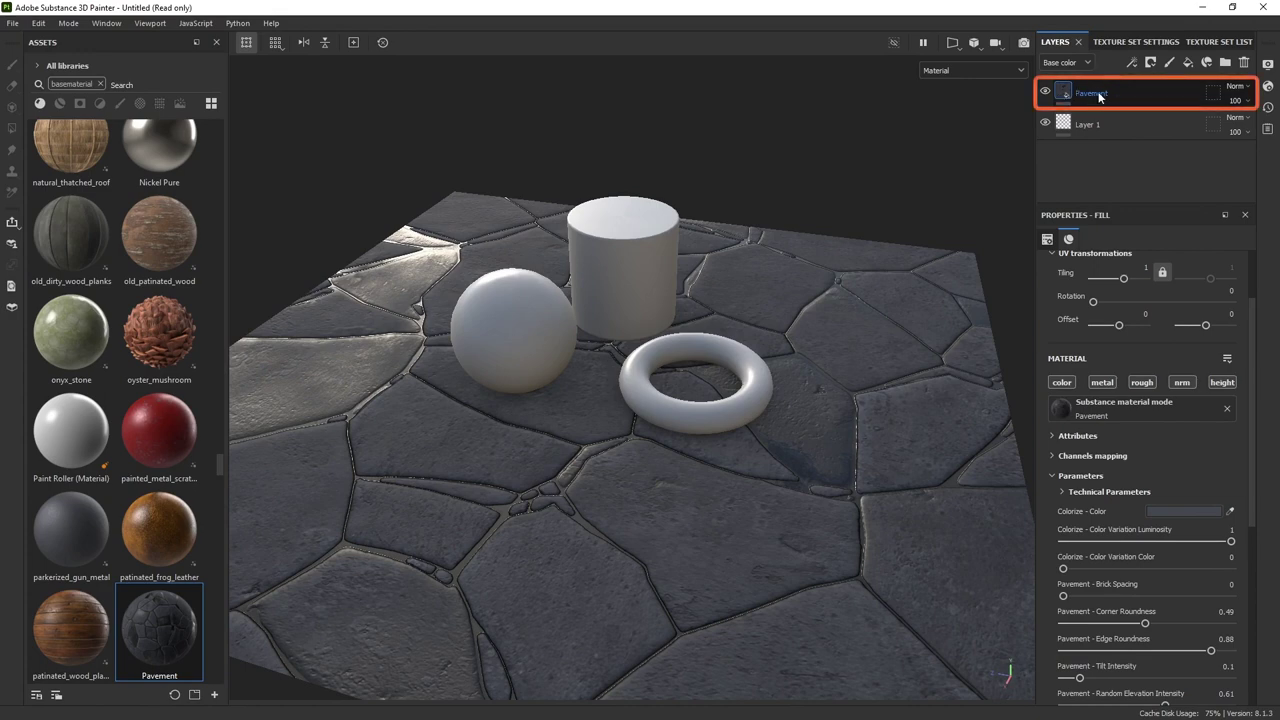
{"action": "left_click_drag", "start_coordinate": [1112, 202], "coordinate": [1111, 184]}
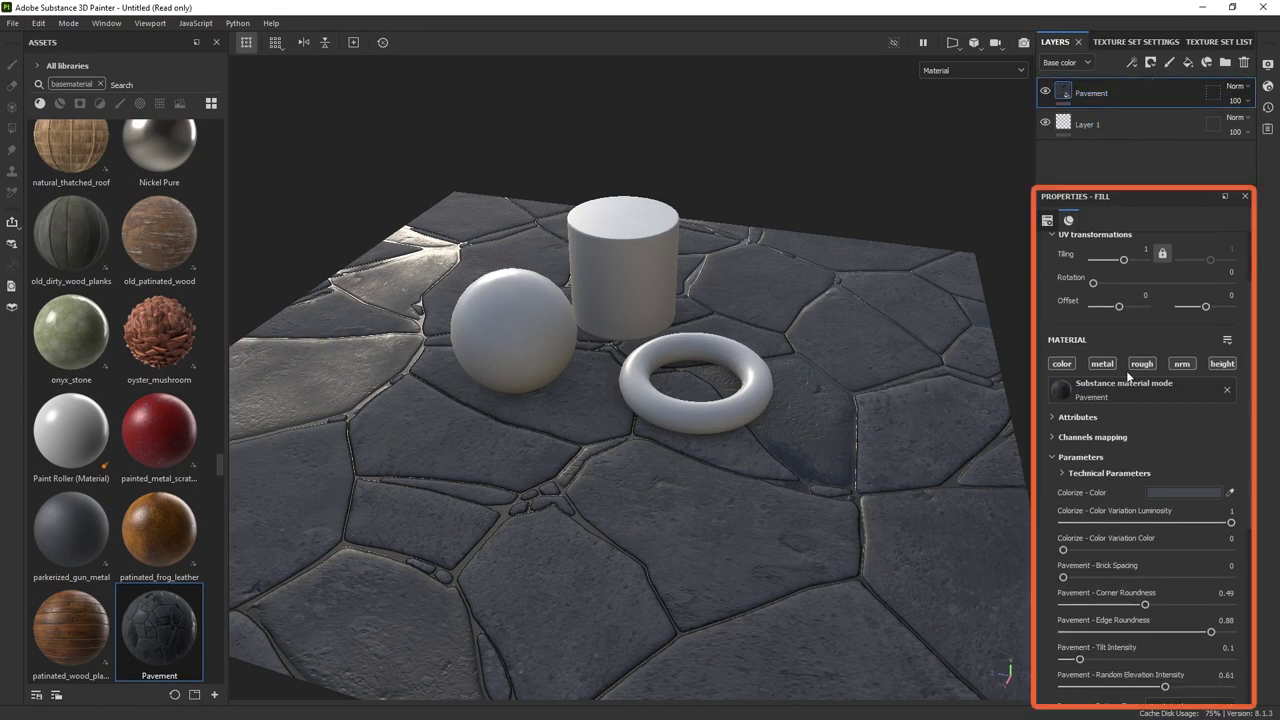
{"action": "scroll", "coordinate": [1133, 400], "scroll_direction": "down", "scroll_amount": 5}
{"action": "scroll", "coordinate": [1133, 400], "scroll_direction": "up", "scroll_amount": 3}
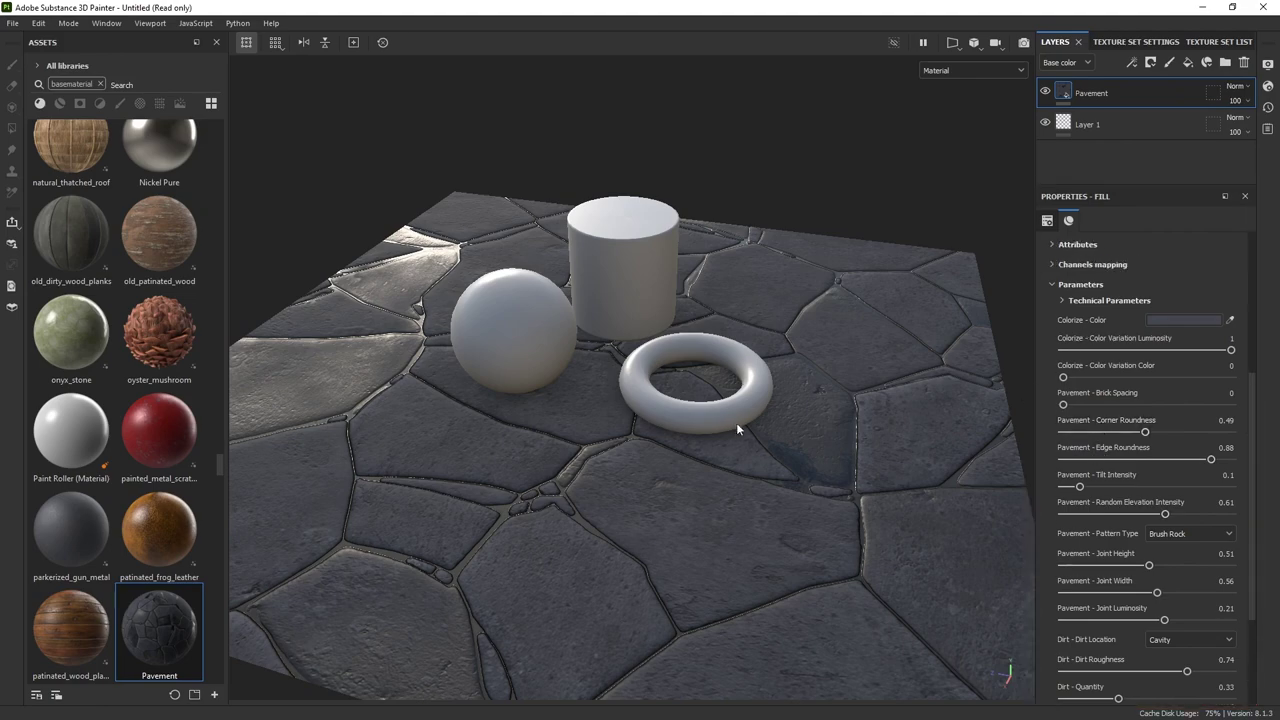
- Rotate the environment lighting to examine the pavement's wet reflections on the ground plane from several angles
{"action": "right_click_drag", "start_coordinate": [737, 427], "coordinate": [779, 405], "text": "shift"}
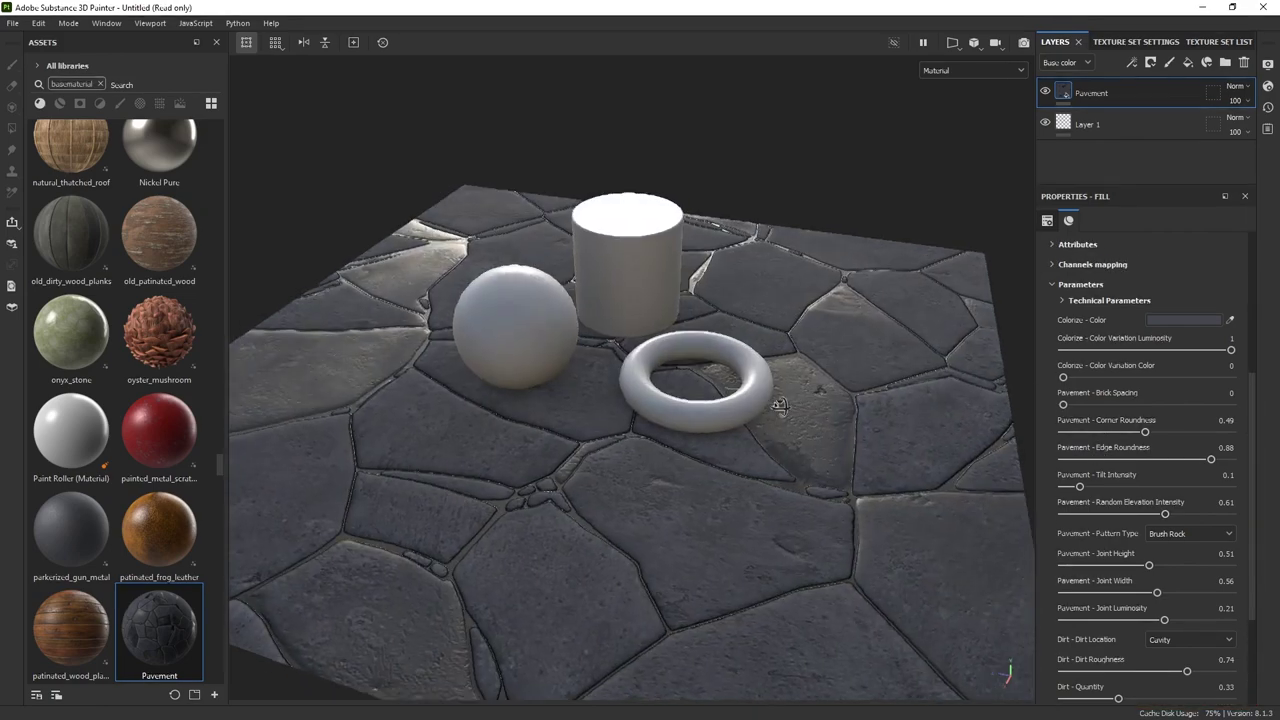
{"action": "left_click_drag", "start_coordinate": [779, 405], "coordinate": [766, 449], "text": "alt"}
{"action": "right_click_drag", "start_coordinate": [766, 449], "coordinate": [829, 420], "text": "shift"}
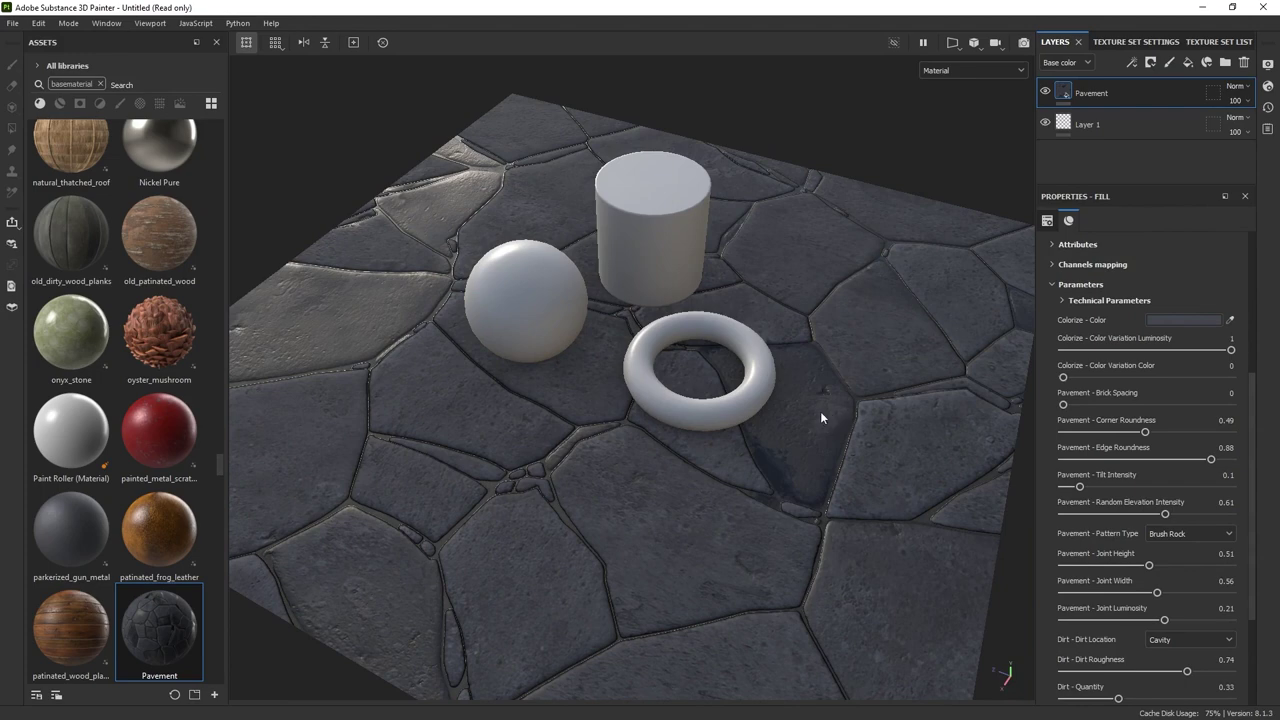
{"action": "left_click_drag", "start_coordinate": [821, 413], "coordinate": [768, 405], "text": "alt"}
{"action": "right_click_drag", "start_coordinate": [768, 405], "coordinate": [803, 407], "text": "shift"}
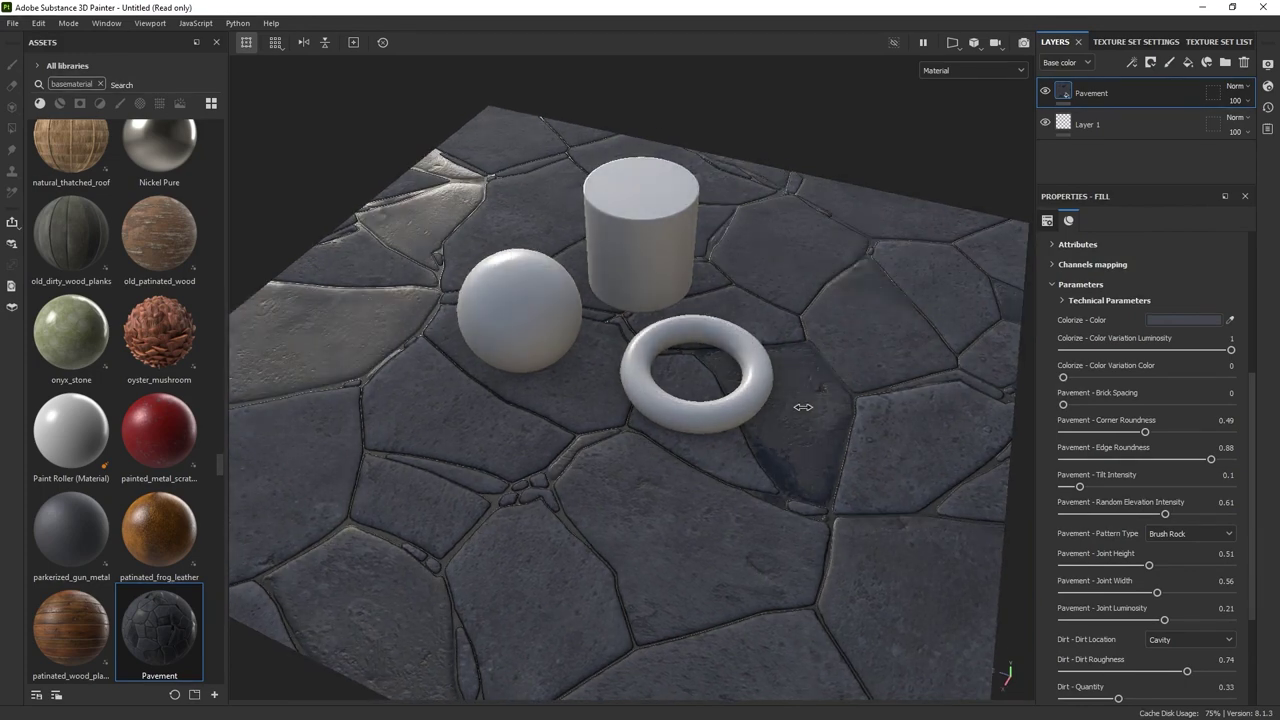
- Lower the Pavement fill layer's Water Level to about 0.23 and rotate the environment lighting to check the stones
{"action": "scroll", "coordinate": [1085, 492], "scroll_direction": "down", "scroll_amount": 3}
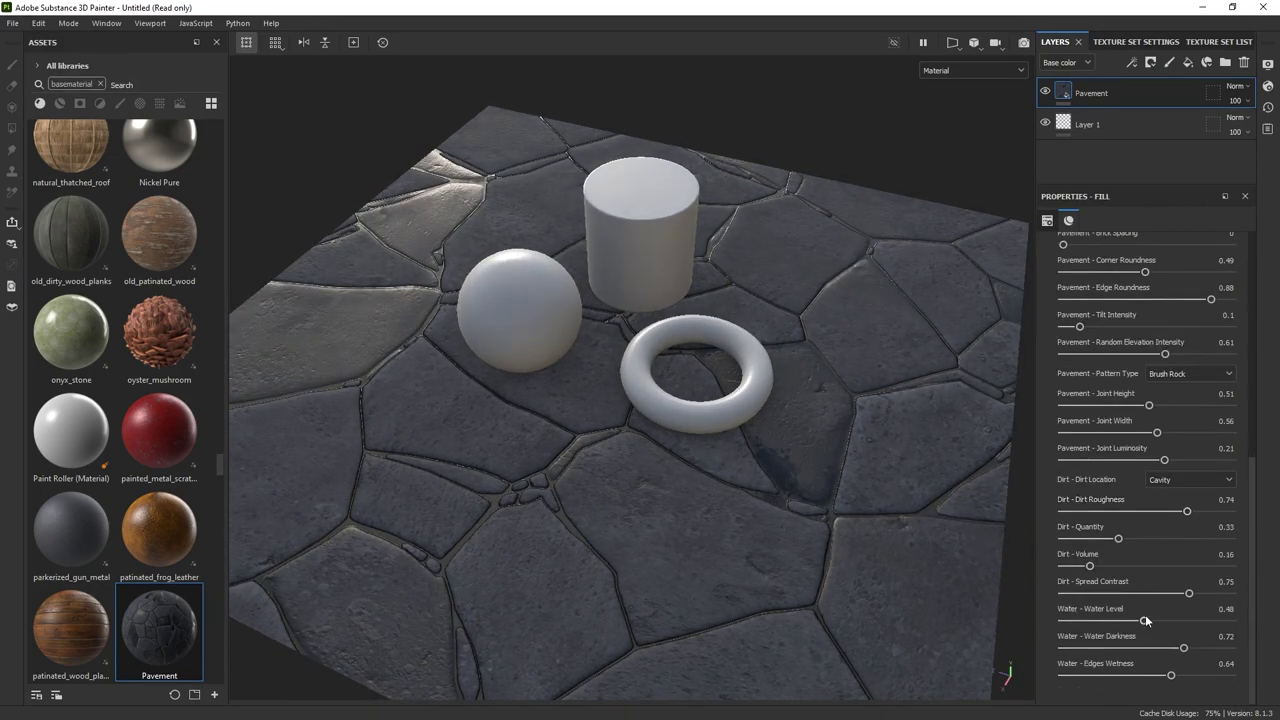
{"action": "left_click_drag", "start_coordinate": [1146, 621], "coordinate": [1101, 622]}
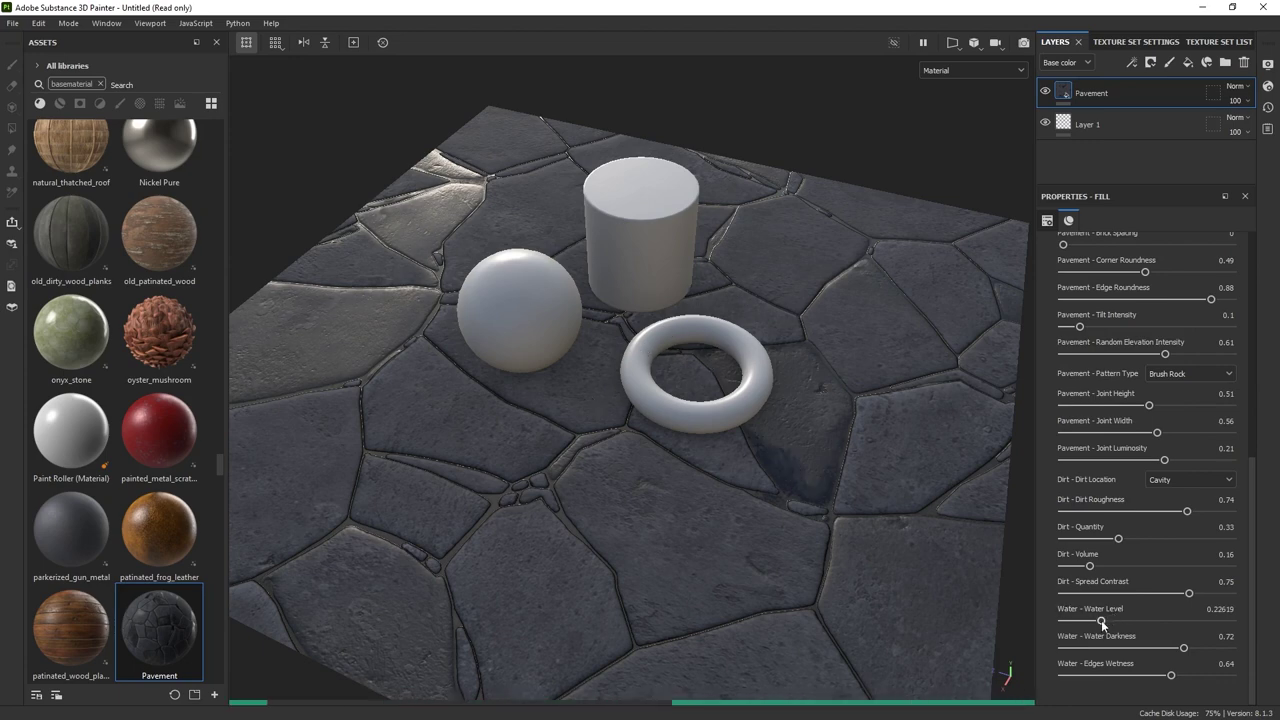
{"action": "right_click_drag", "start_coordinate": [850, 452], "coordinate": [890, 452], "text": "shift"}
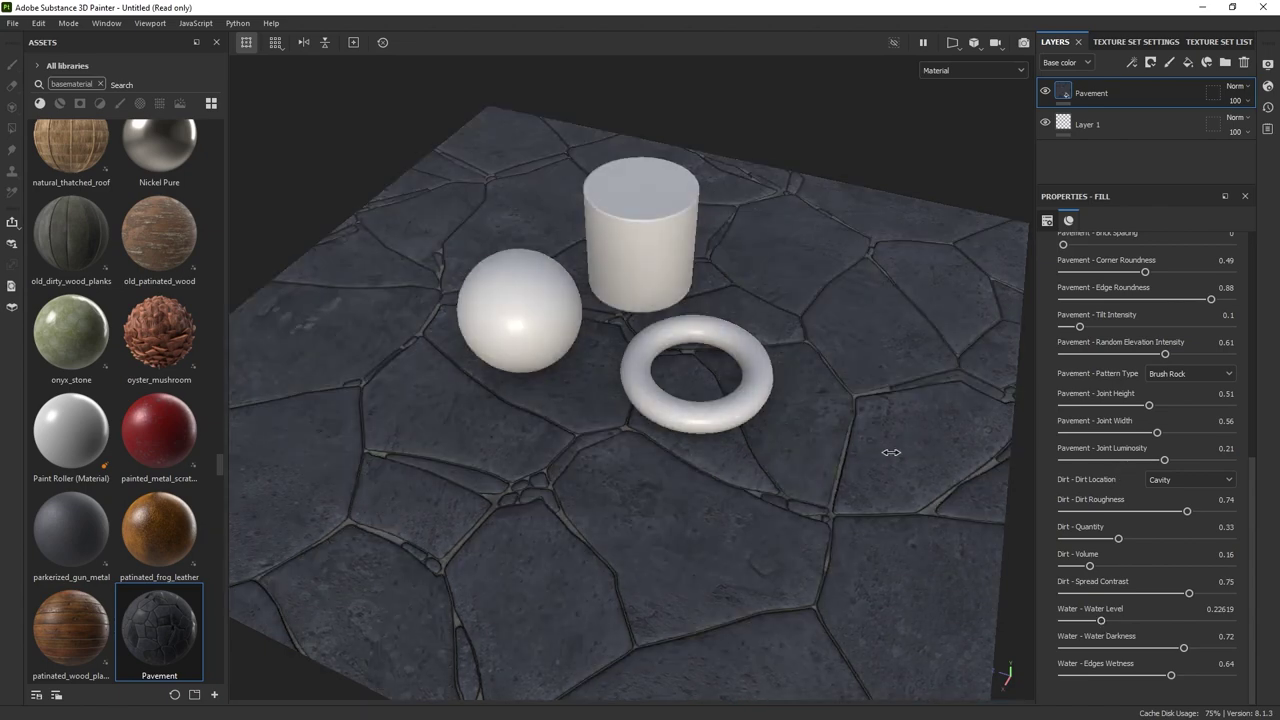
- Lighten the pavement's Colorize color to the grey-blue 6D727B
{"action": "scroll", "coordinate": [1151, 431], "scroll_direction": "up", "scroll_amount": 3}
{"action": "left_click", "coordinate": [1165, 280]}
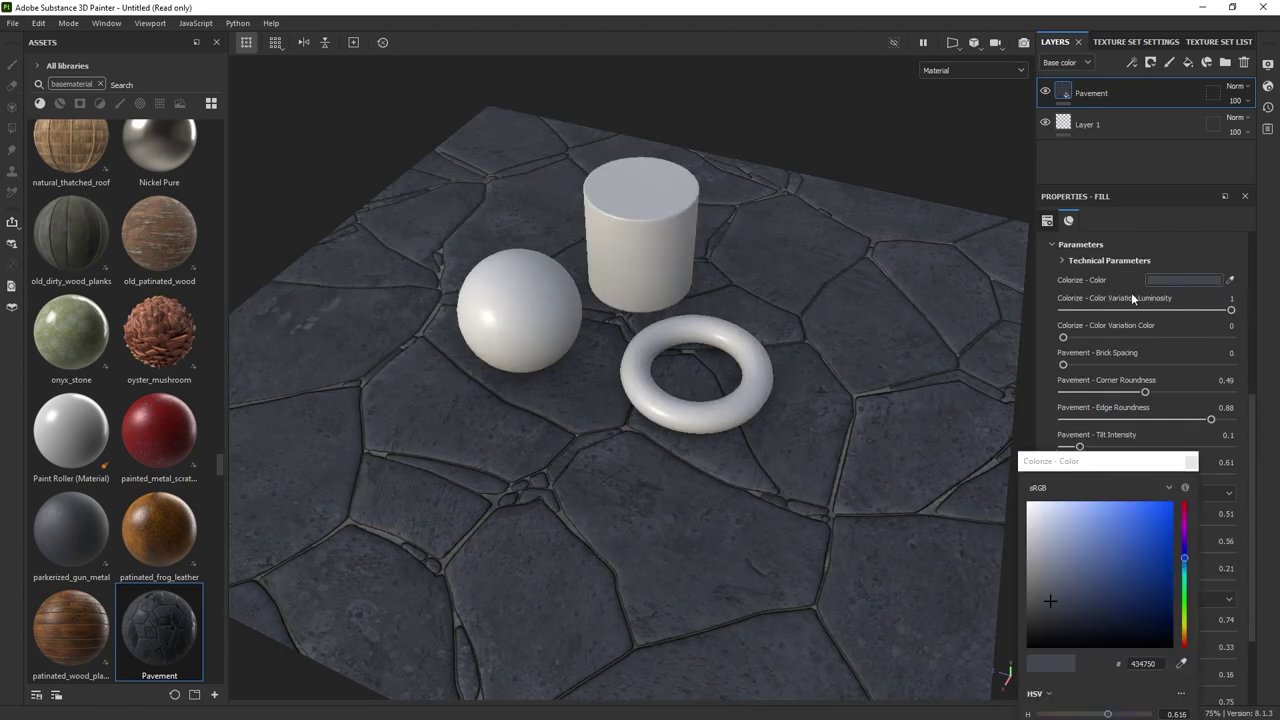
{"action": "left_click", "coordinate": [1043, 576]}
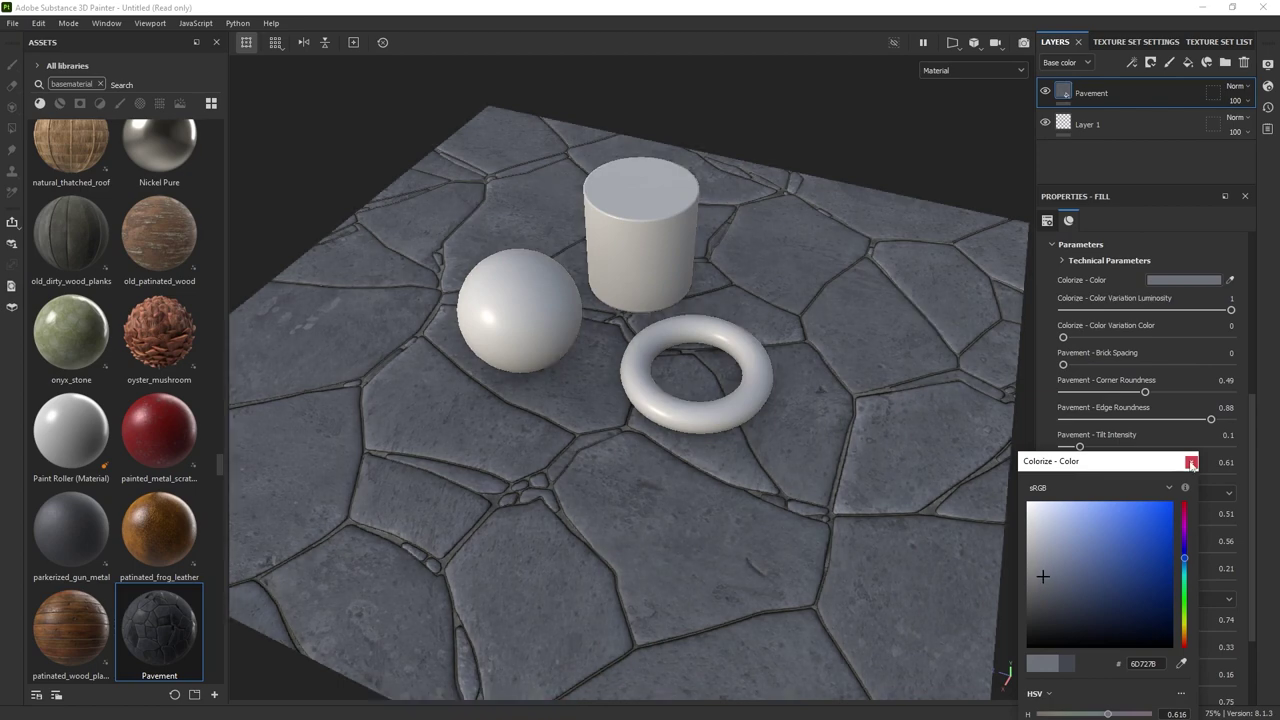
{"action": "left_click", "coordinate": [968, 472]}
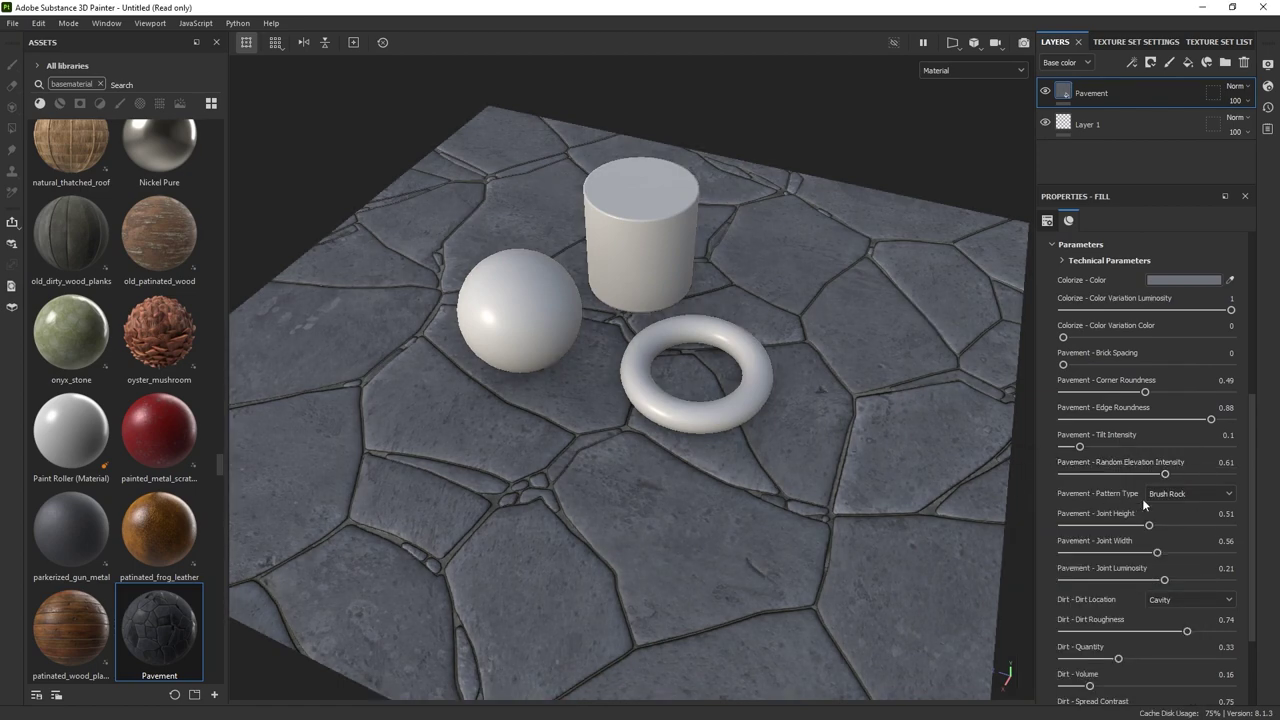
- Change the pavement's Pattern Type to Flander Weave and inspect the ground plane under different view and lighting angles
{"action": "left_click", "coordinate": [1183, 493]}
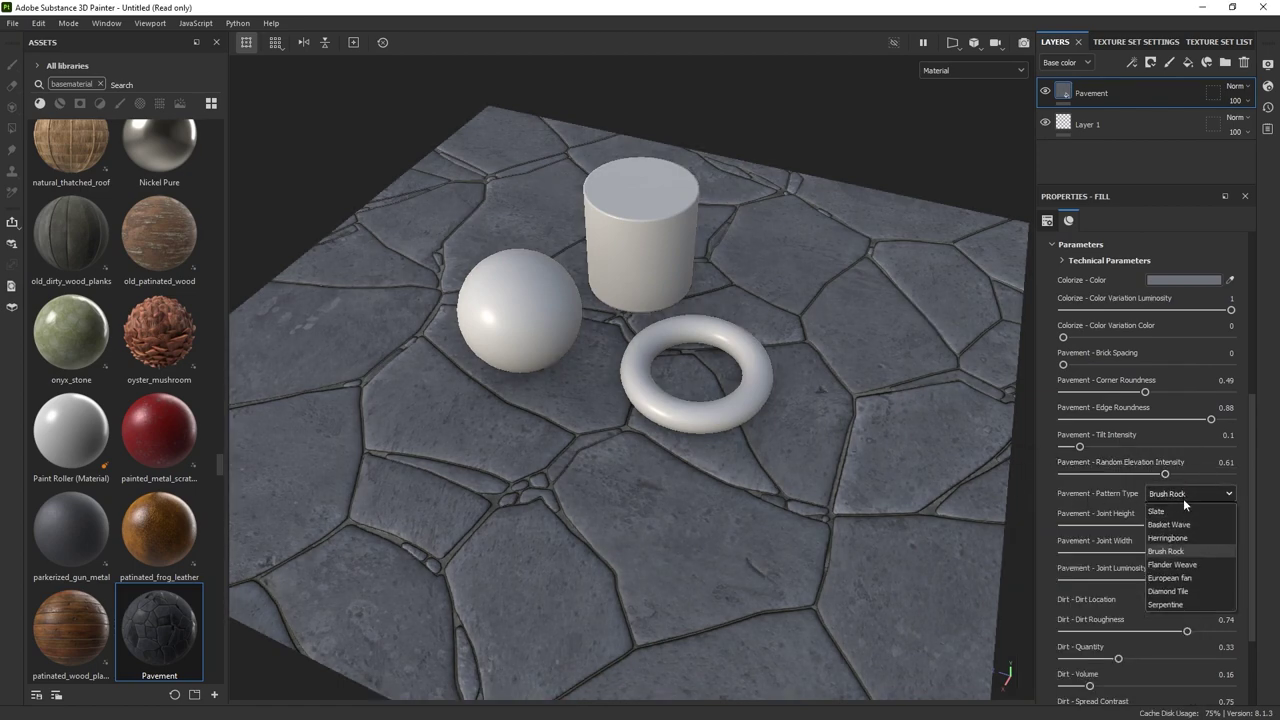
{"action": "left_click", "coordinate": [1173, 565]}
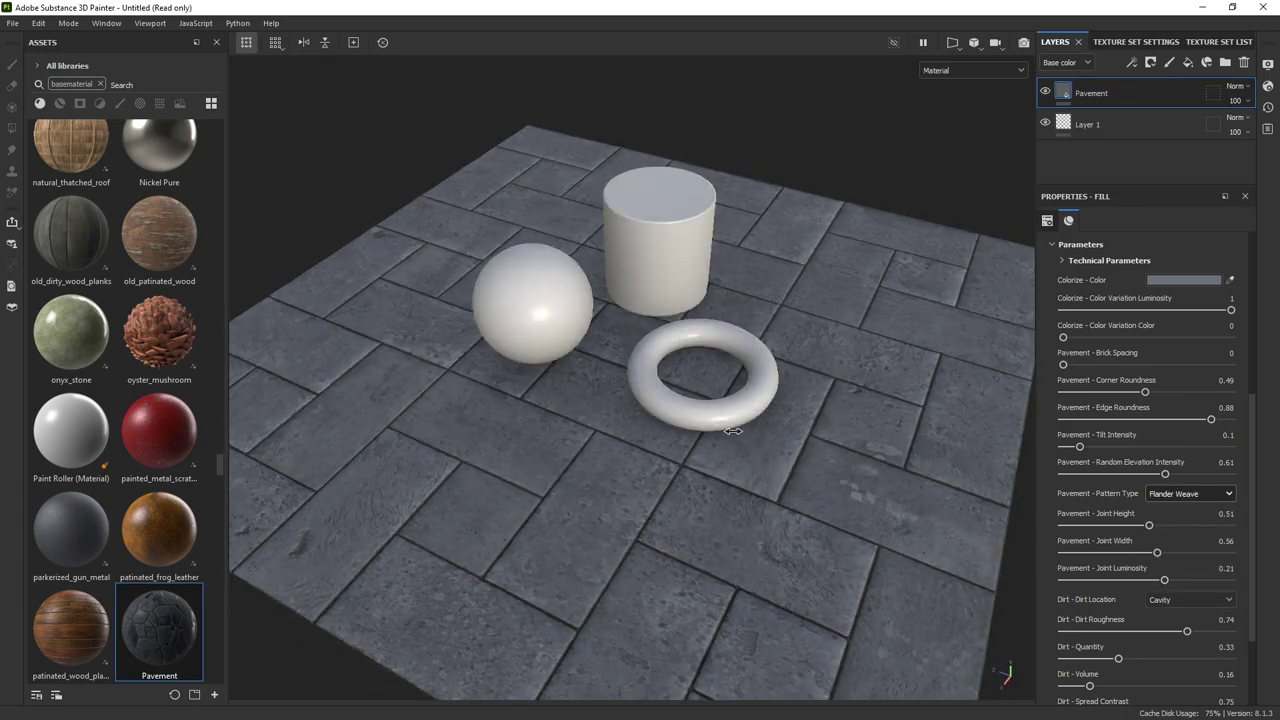
{"action": "left_click_drag", "start_coordinate": [728, 424], "coordinate": [672, 408], "text": "alt"}
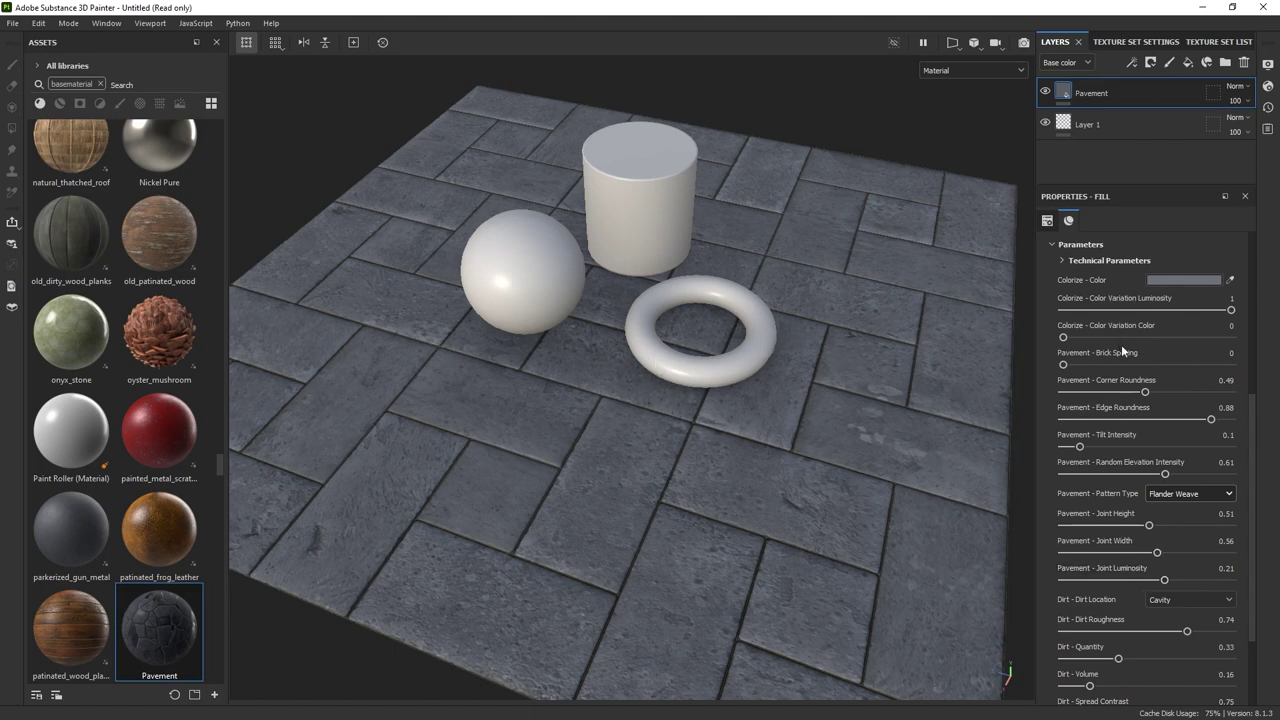
{"action": "left_click_drag", "start_coordinate": [954, 390], "coordinate": [1060, 394], "text": "alt"}
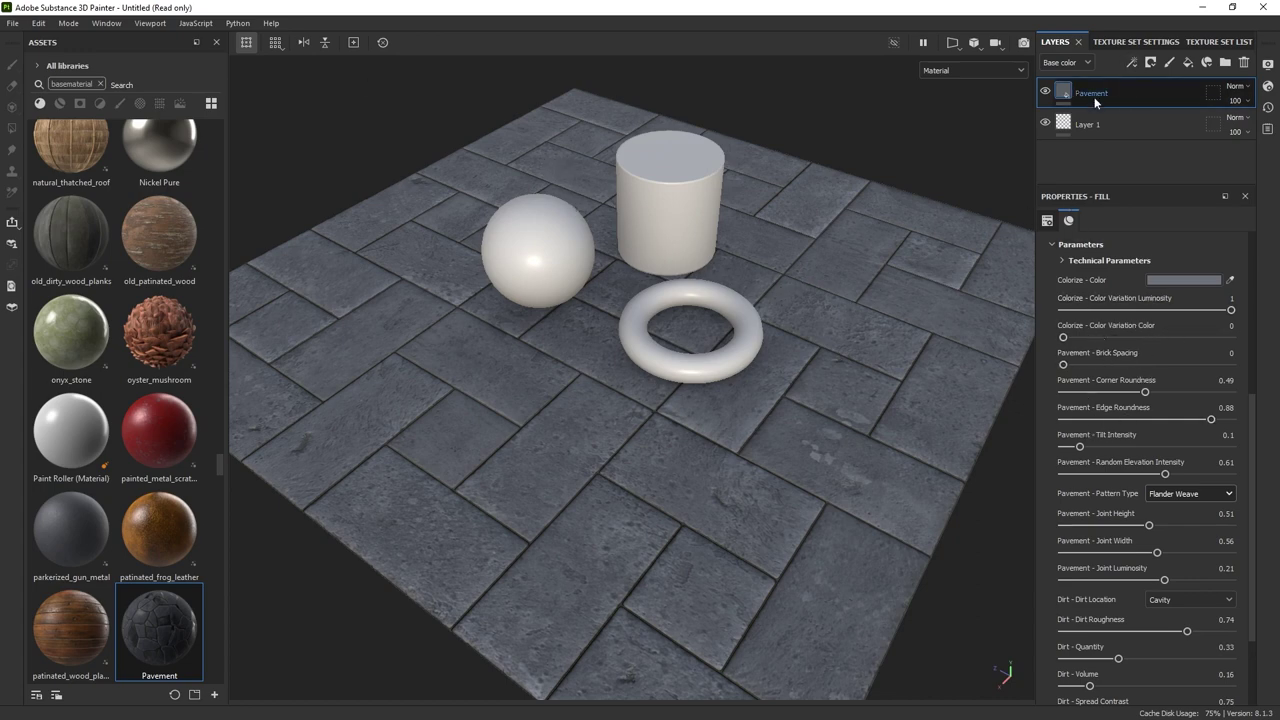
{"action": "right_click_drag", "start_coordinate": [797, 283], "coordinate": [844, 280], "text": "shift"}
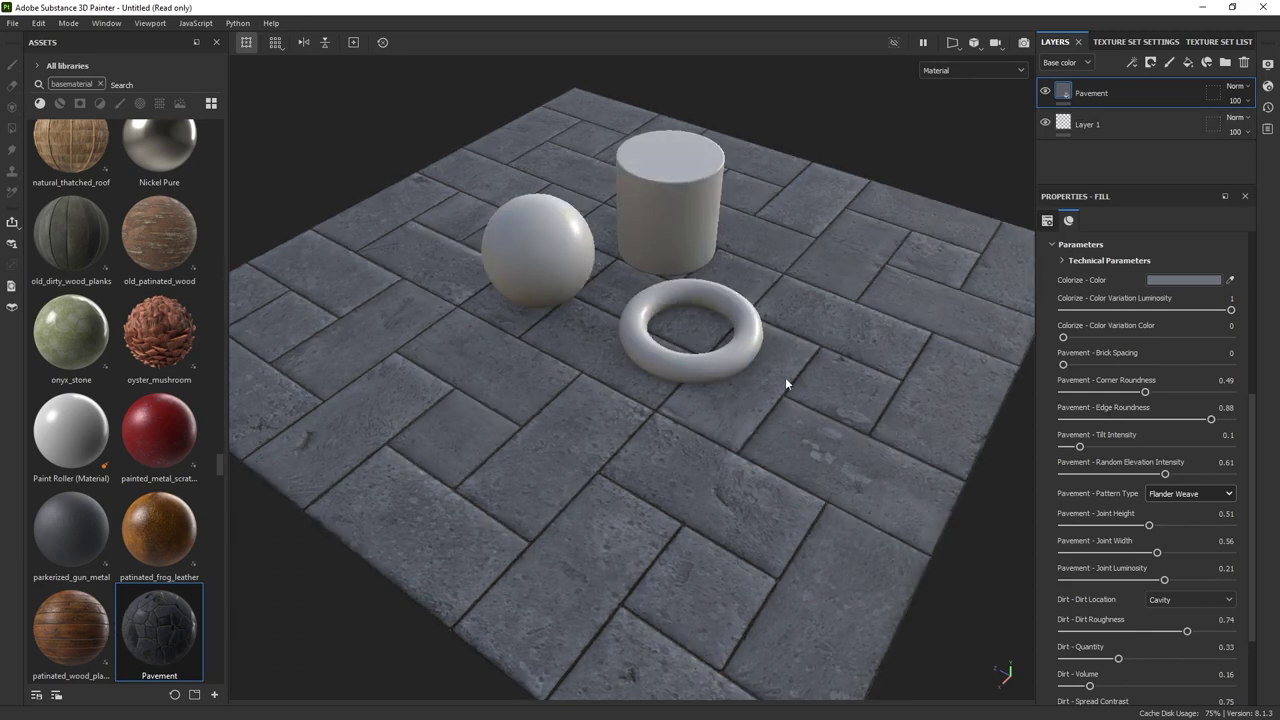
{"action": "right_click_drag", "start_coordinate": [786, 380], "coordinate": [809, 374], "text": "shift"}
- Raise the pavement's Tilt Intensity to about 0.76, Joint Width to 1 and Joint Luminosity to about 0.68
{"action": "left_click_drag", "start_coordinate": [1079, 446], "coordinate": [1191, 456]}
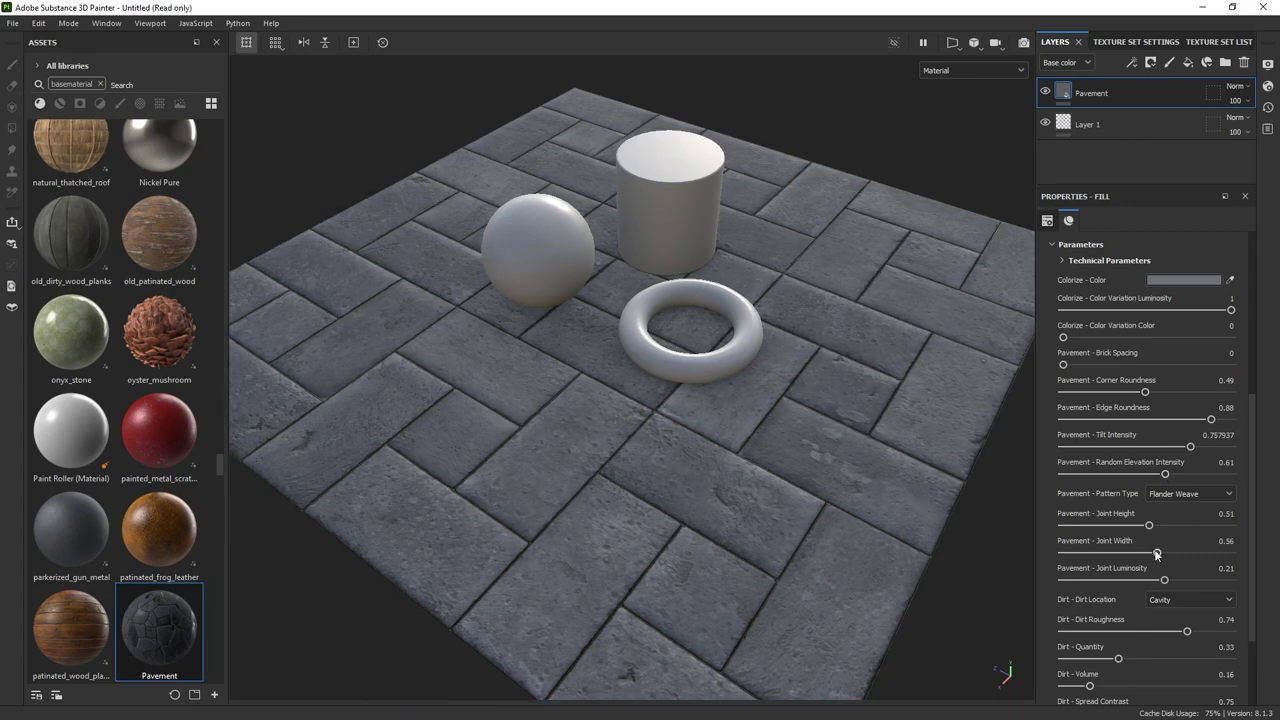
{"action": "left_click_drag", "start_coordinate": [1157, 553], "coordinate": [1236, 555]}
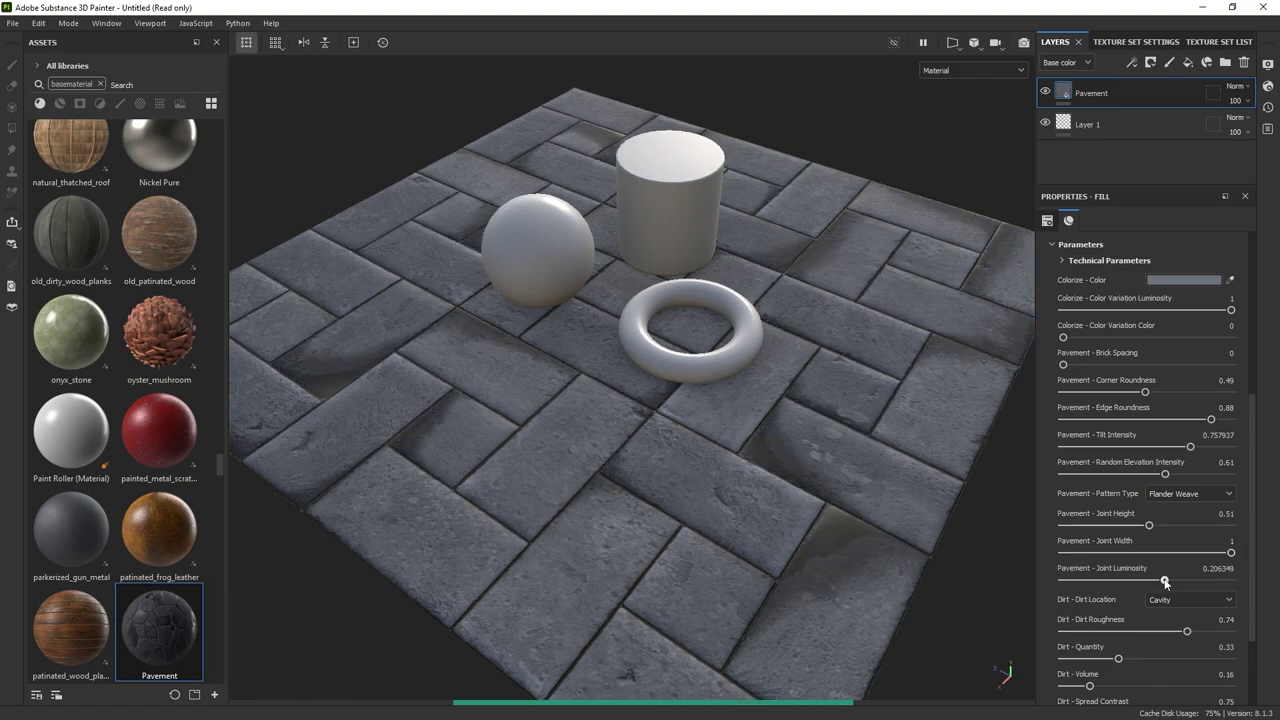
{"action": "left_click_drag", "start_coordinate": [1164, 580], "coordinate": [1204, 580]}
{"action": "left_click_drag", "start_coordinate": [900, 380], "coordinate": [688, 358], "text": "alt"}
{"action": "right_click_drag", "start_coordinate": [688, 358], "coordinate": [749, 374], "text": "shift"}
{"action": "left_click_drag", "start_coordinate": [749, 374], "coordinate": [655, 321], "text": "alt"}
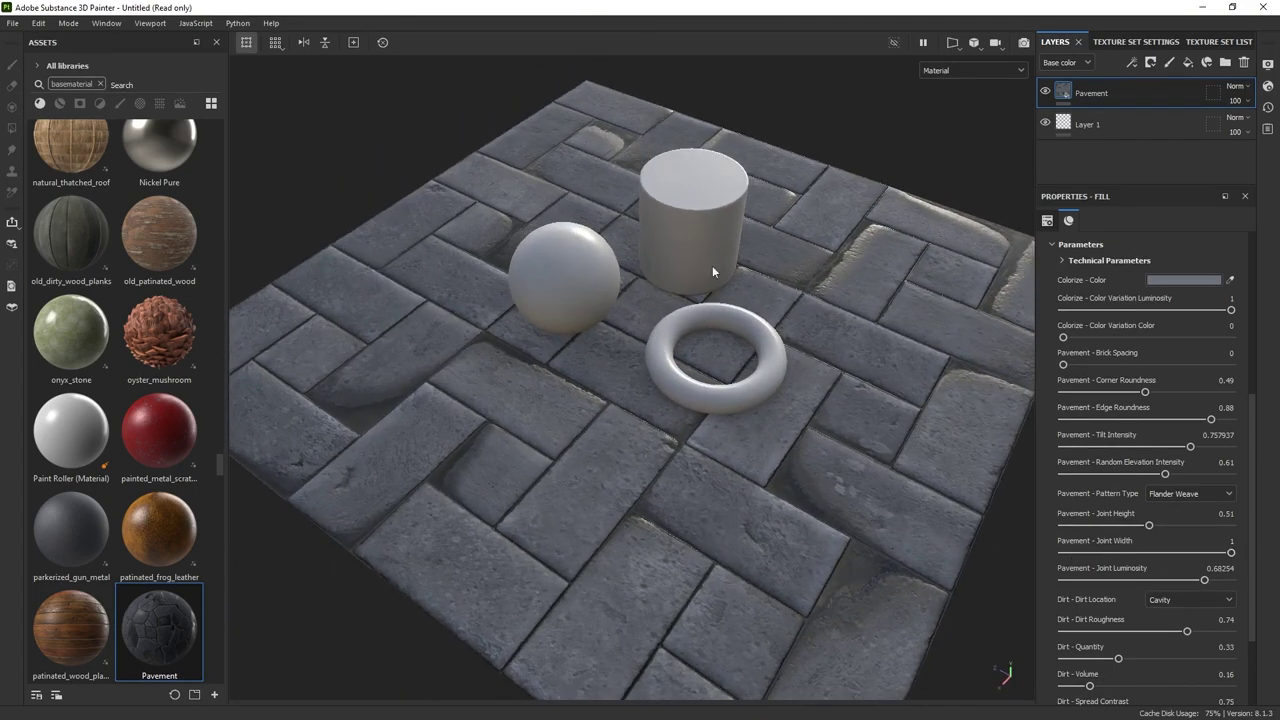
{"action": "left_click_drag", "start_coordinate": [718, 269], "coordinate": [590, 278], "text": "alt"}
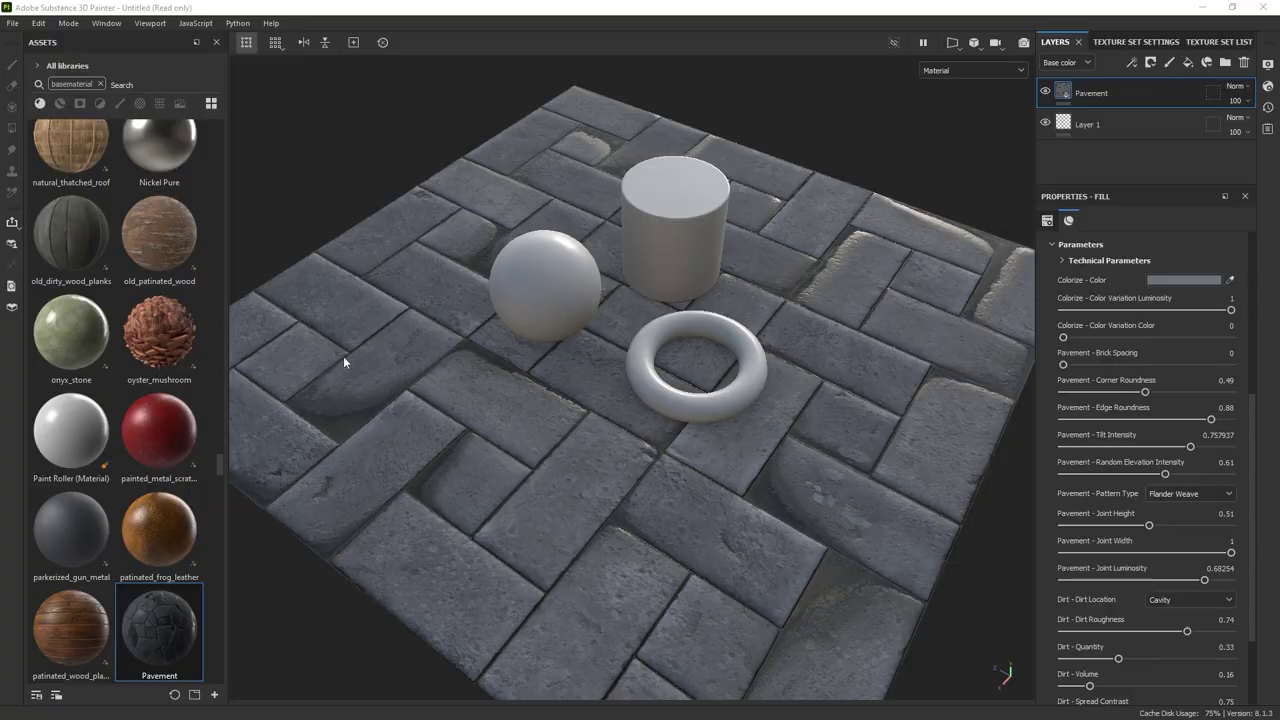
- Switch to Substance 3D Sampler, select the Wood material and open its export settings
{"action": "left_click", "coordinate": [1149, 248]}
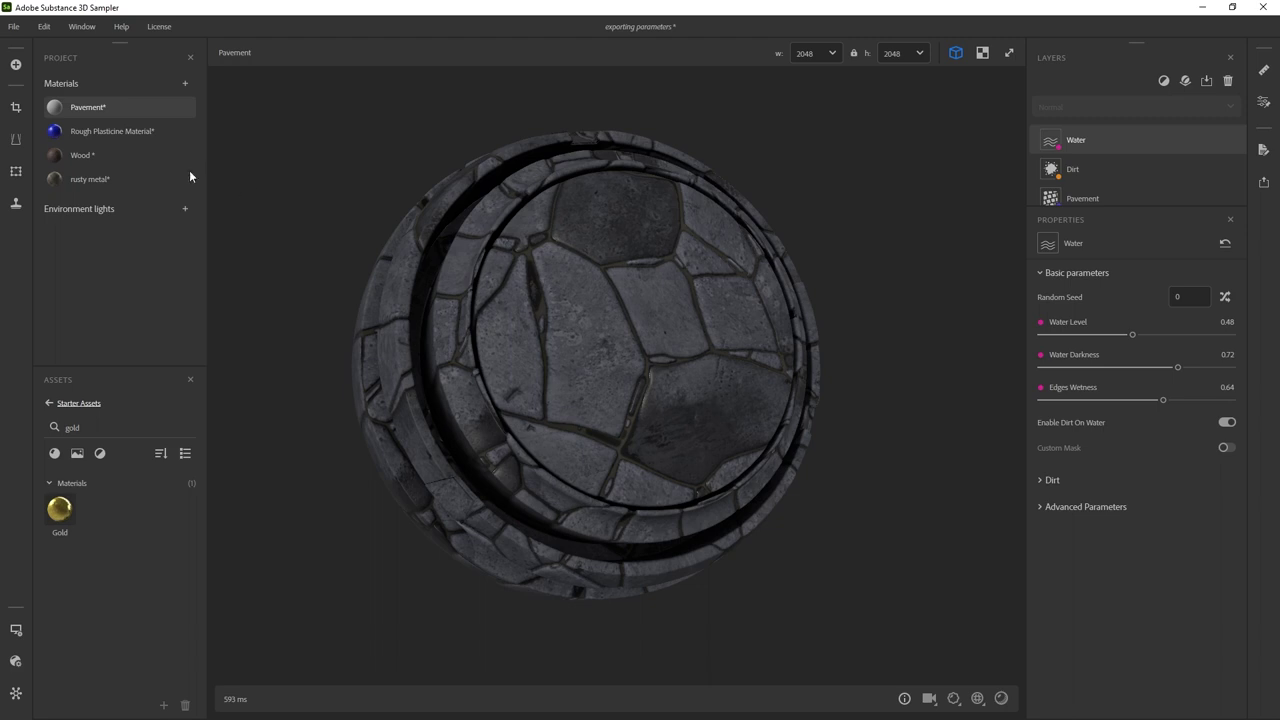
{"action": "left_click", "coordinate": [90, 155]}
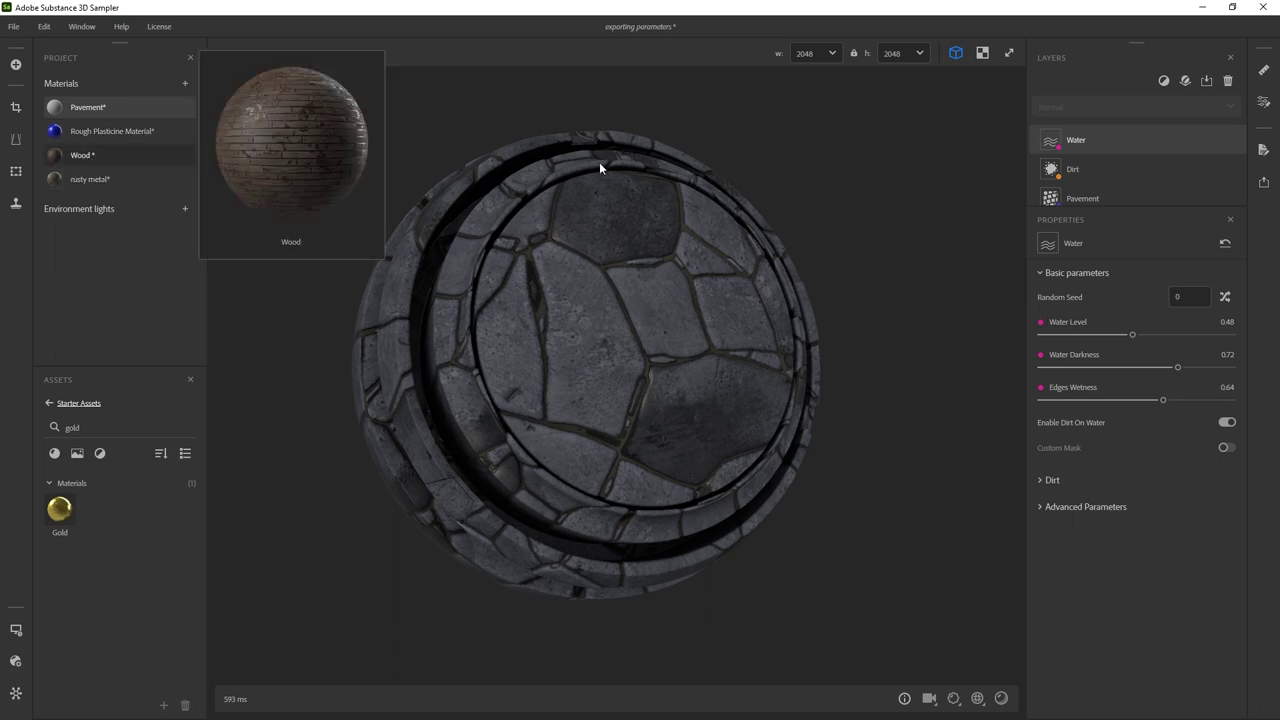
{"action": "left_click", "coordinate": [1263, 183]}
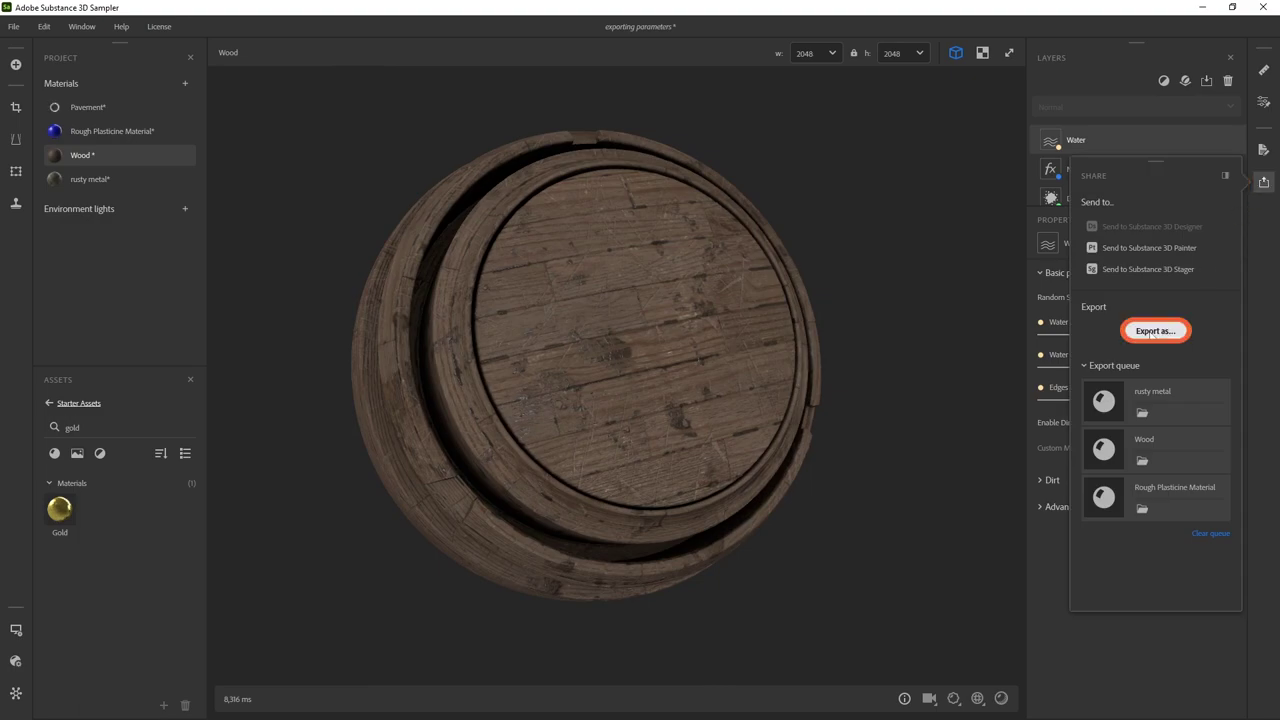
{"action": "left_click", "coordinate": [1155, 331]}
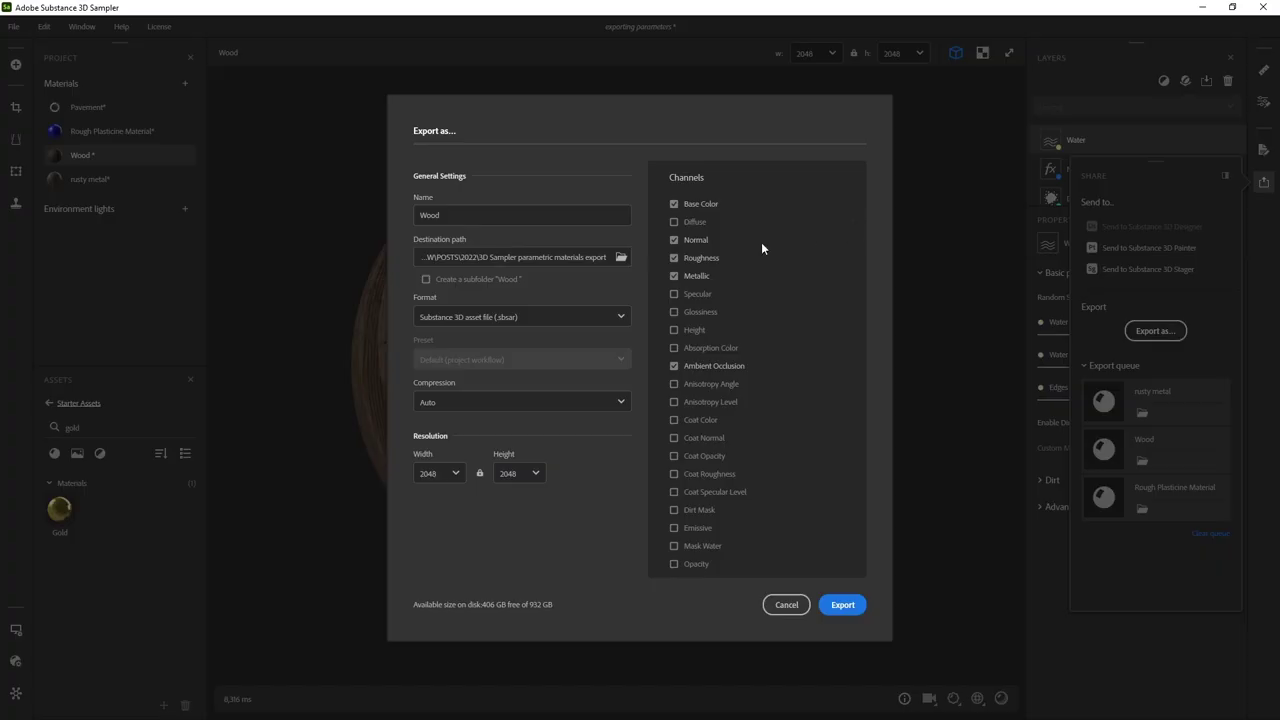
- Review the Wood export's name, Substance 3D asset file (.sbsar) format and output channels, and close the settings without exporting
{"action": "left_click", "coordinate": [514, 216]}
{"action": "left_click", "coordinate": [592, 315]}
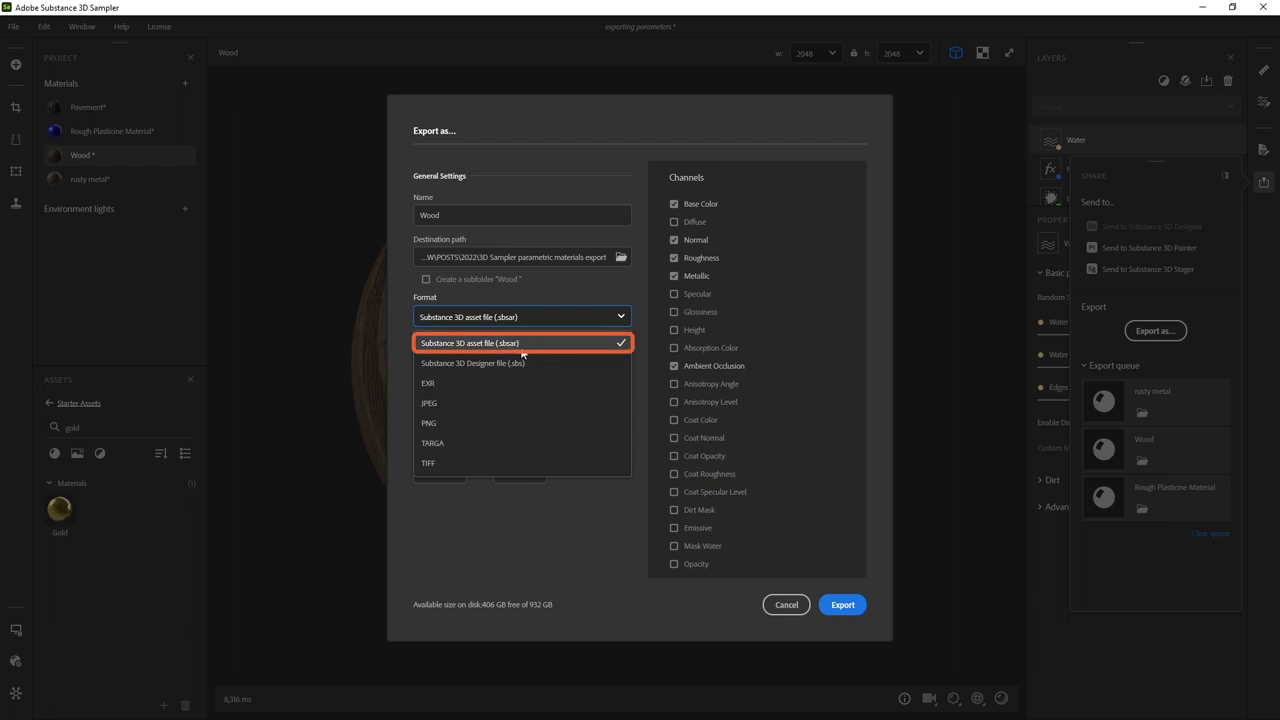
{"action": "left_click", "coordinate": [610, 317]}
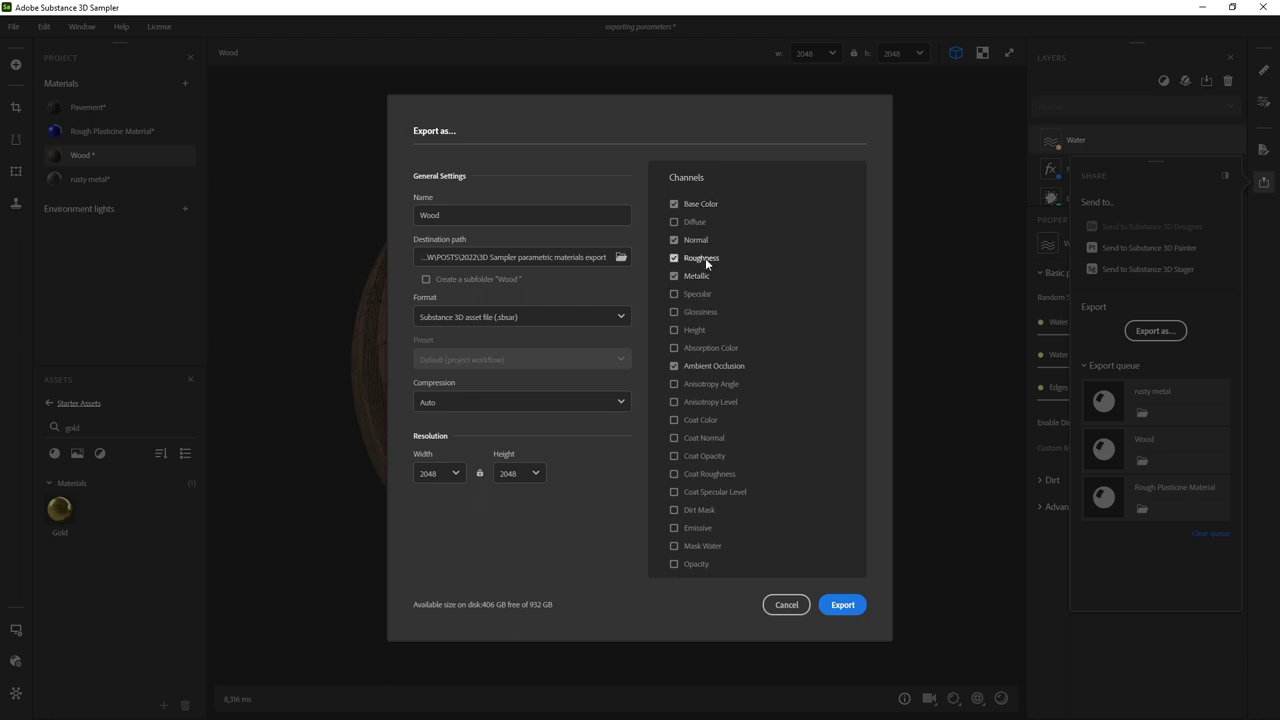
{"action": "scroll", "coordinate": [713, 280], "scroll_direction": "down", "scroll_amount": 3}
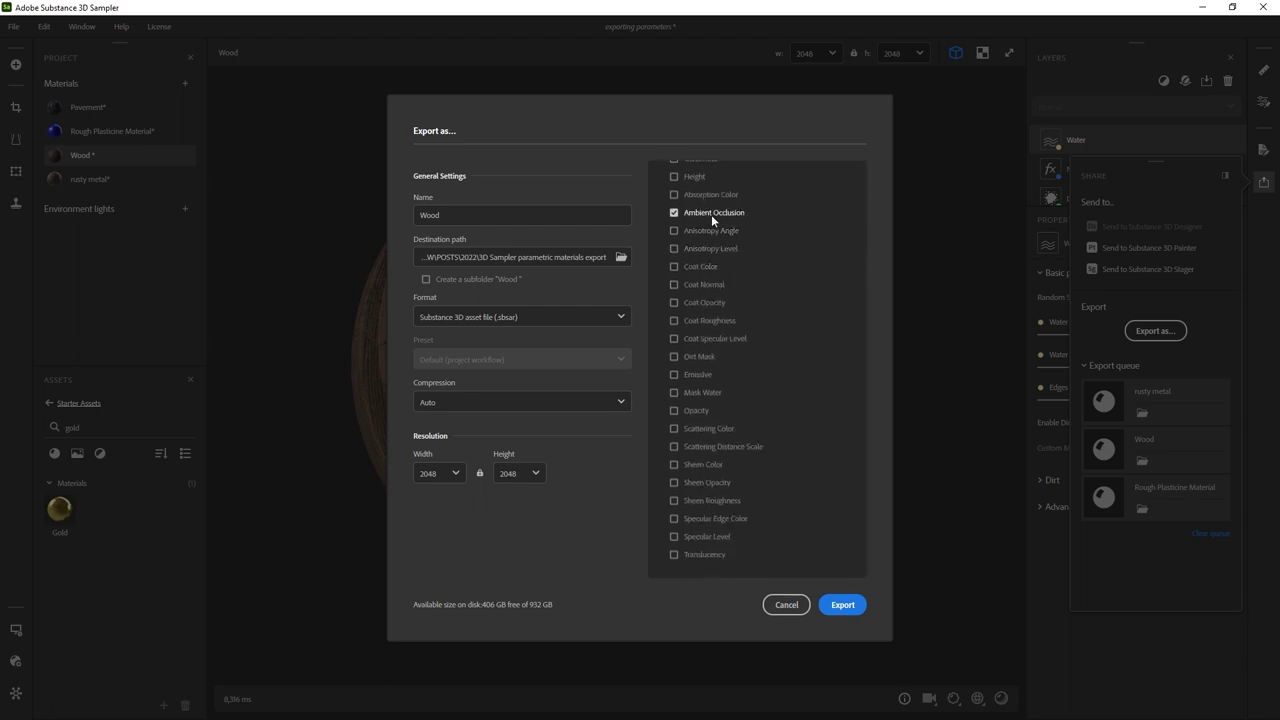
{"action": "scroll", "coordinate": [702, 238], "scroll_direction": "up", "scroll_amount": 3}
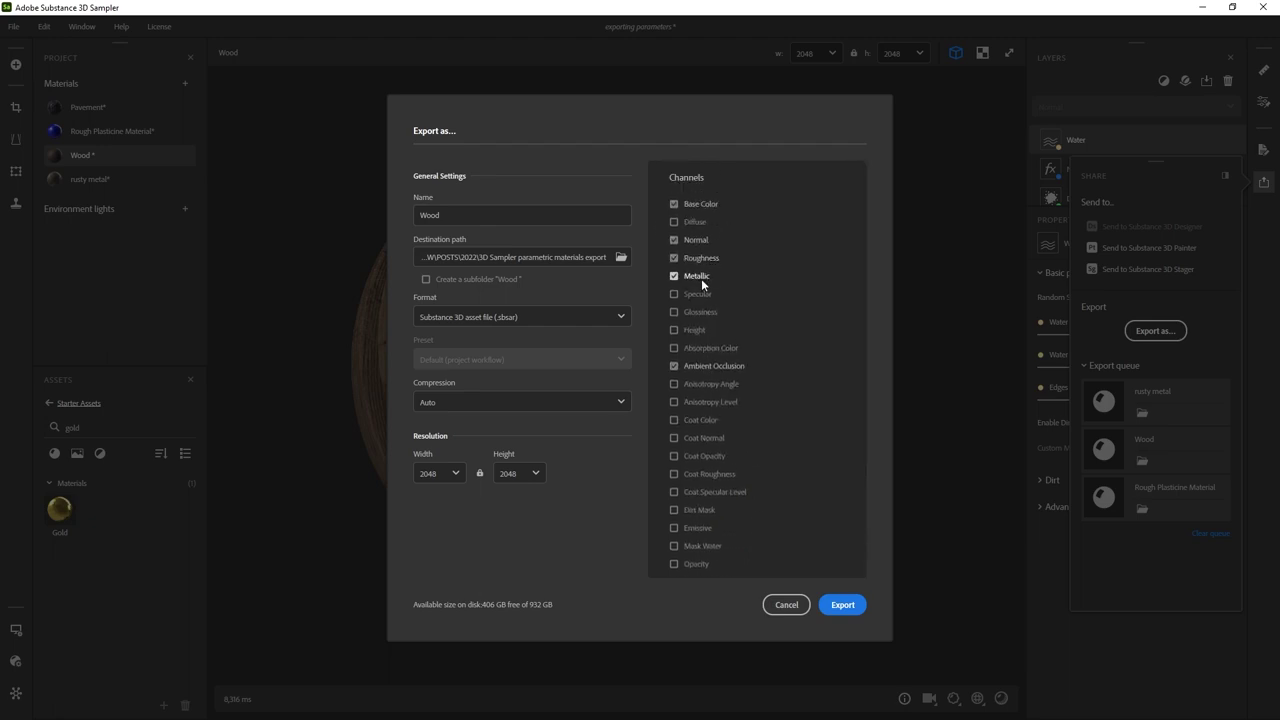
{"action": "scroll", "coordinate": [714, 340], "scroll_direction": "down", "scroll_amount": 3}
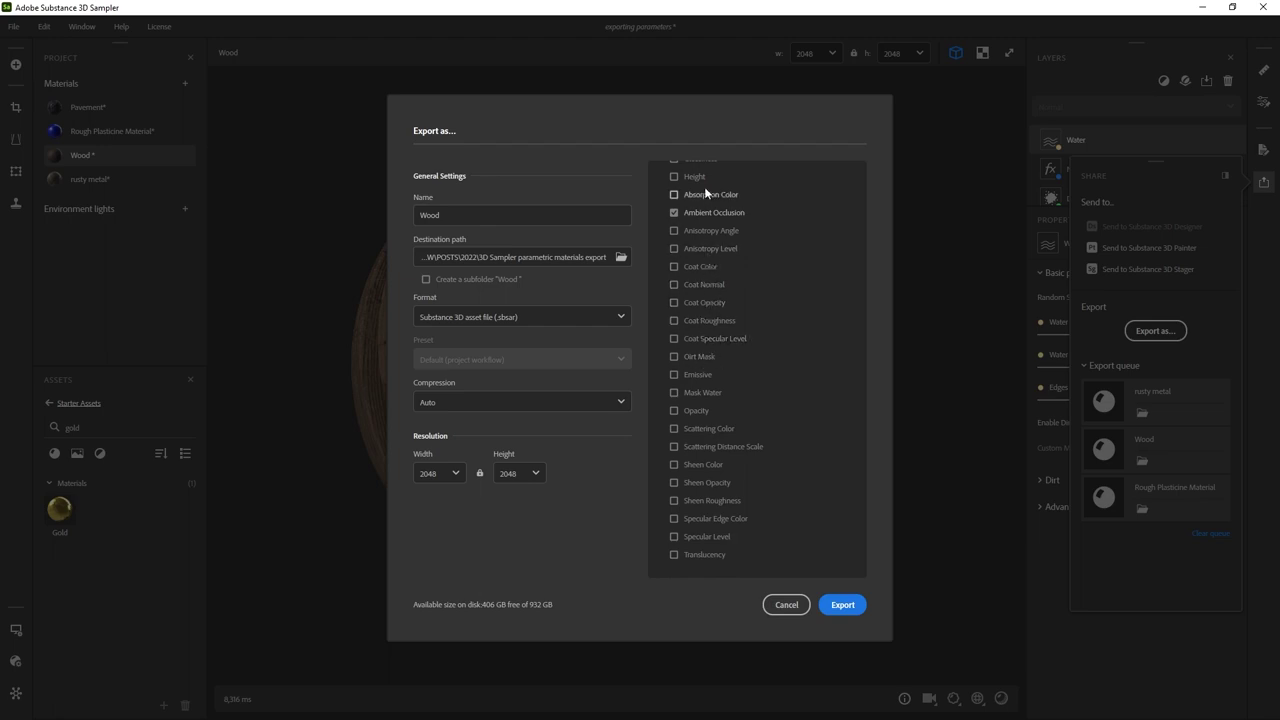
{"action": "scroll", "coordinate": [714, 291], "scroll_direction": "up", "scroll_amount": 3}
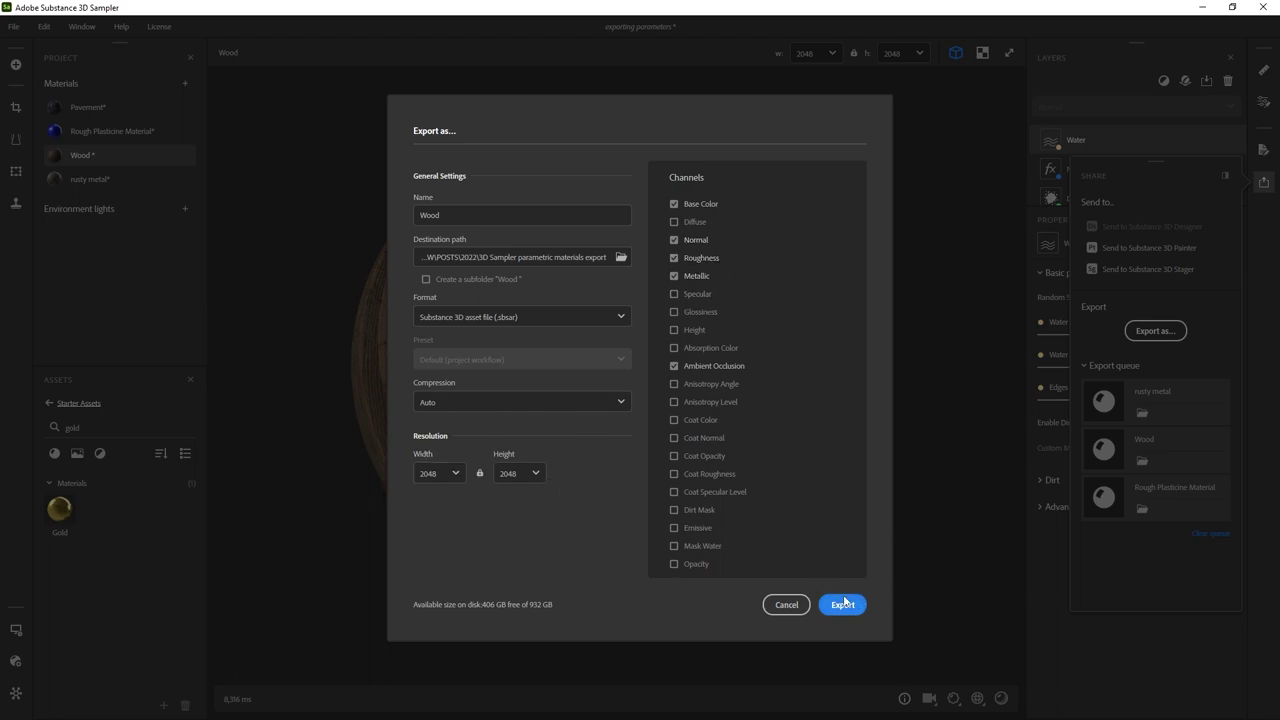
{"action": "left_click", "coordinate": [792, 606]}
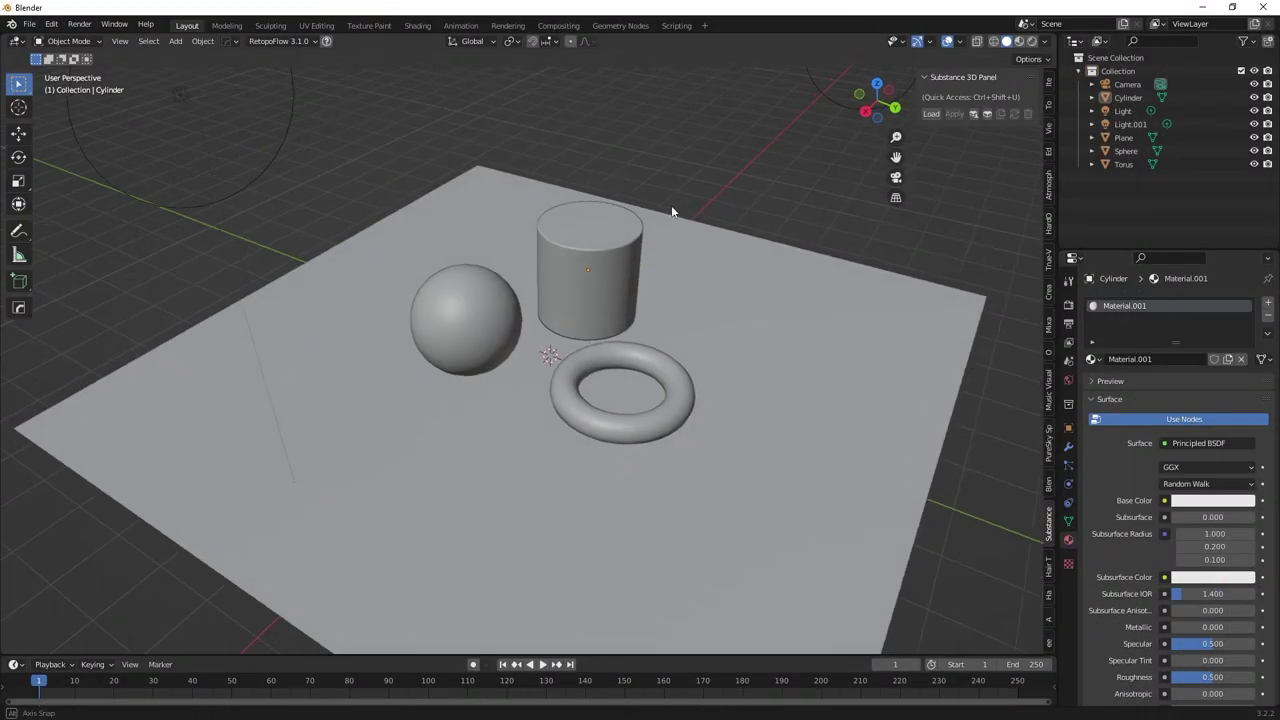
- In Blender, show the scene with rendered viewport shading and frame the cylinder, sphere and torus closely
{"action": "middle_click_drag", "start_coordinate": [672, 211], "coordinate": [665, 200]}
{"action": "left_click", "coordinate": [1032, 41]}
{"action": "scroll", "coordinate": [737, 234], "scroll_direction": "up", "scroll_amount": 5}
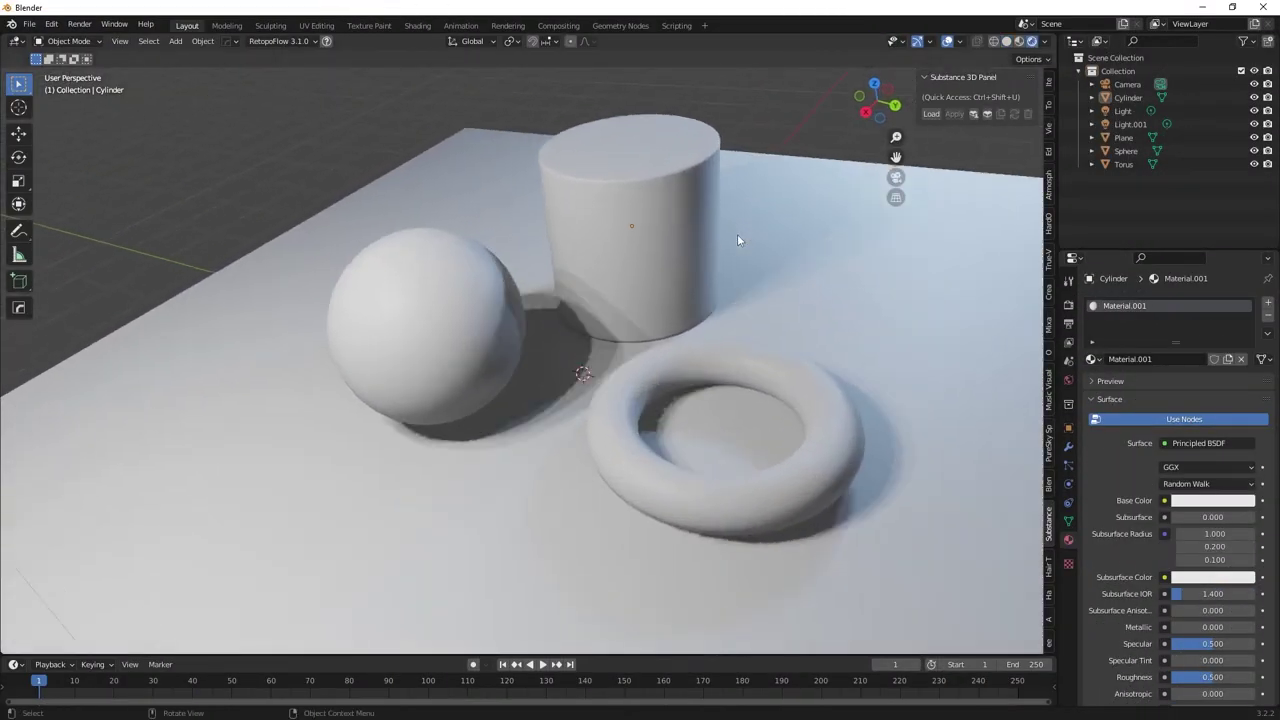
{"action": "middle_click_drag", "start_coordinate": [775, 290], "coordinate": [778, 268]}
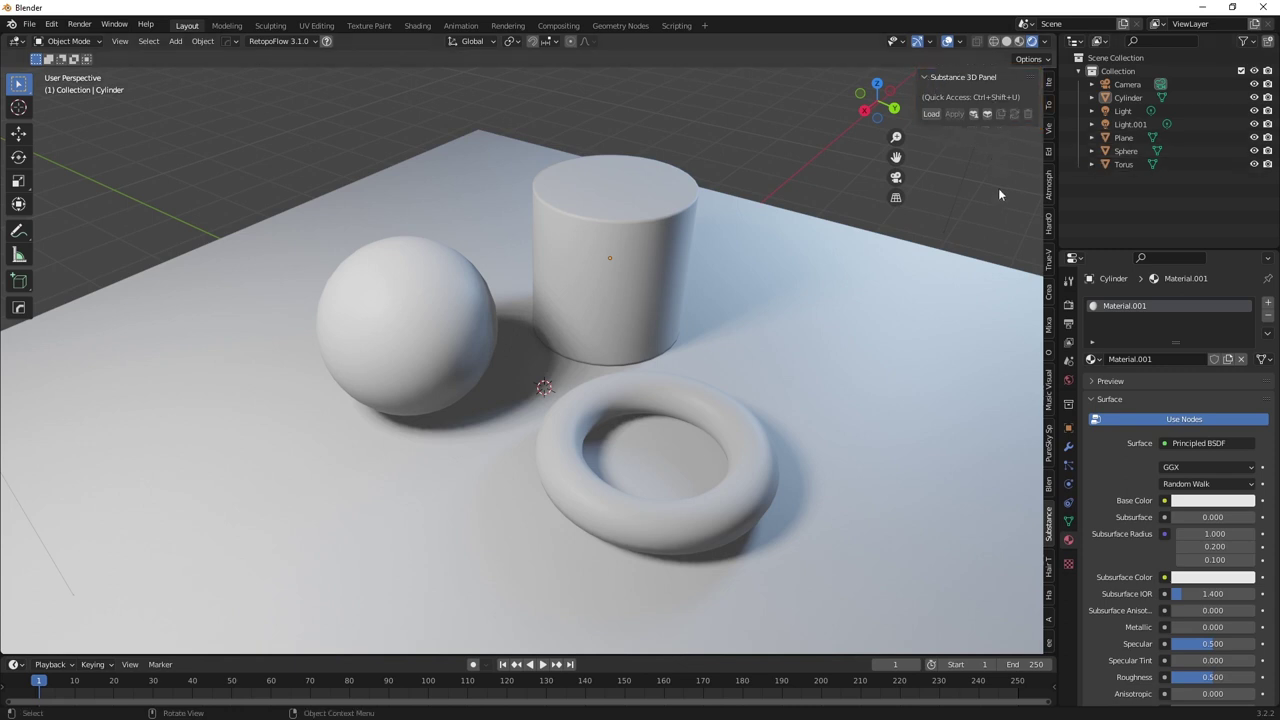
- Load the Wood .sbsar material through the Substance 3D add-on
{"action": "left_click", "coordinate": [932, 114]}
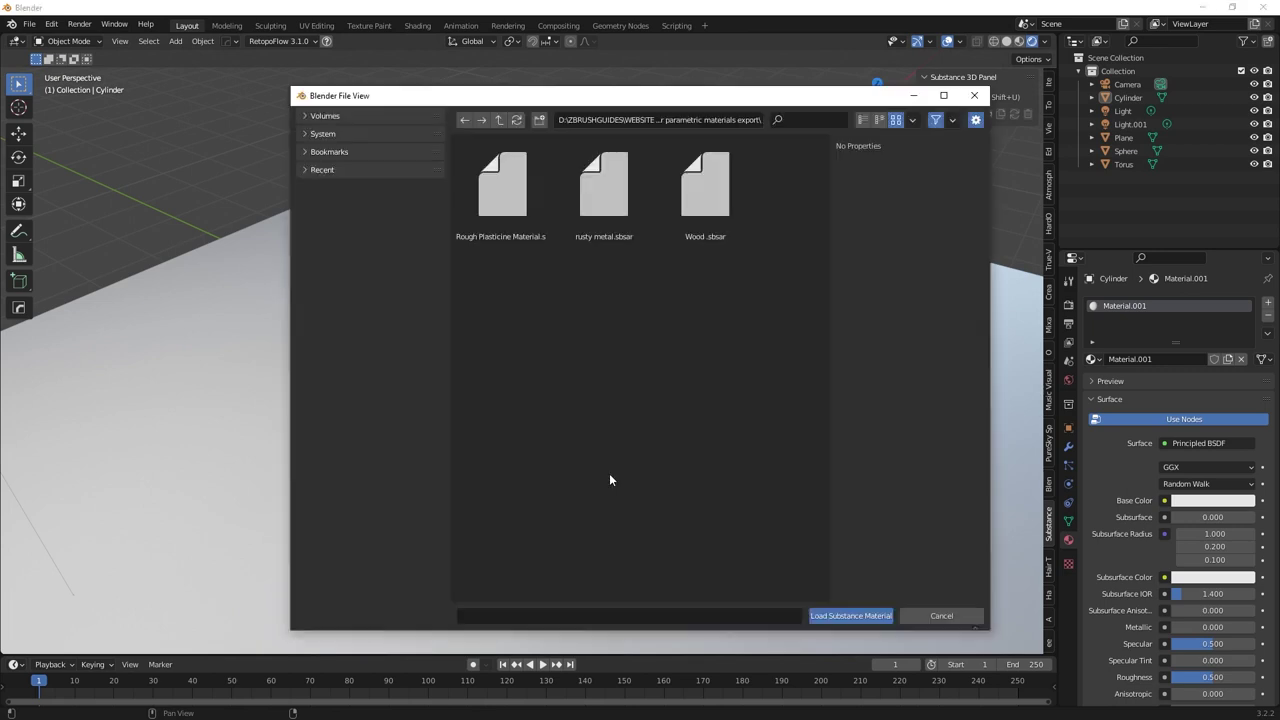
{"action": "left_click", "coordinate": [610, 201]}
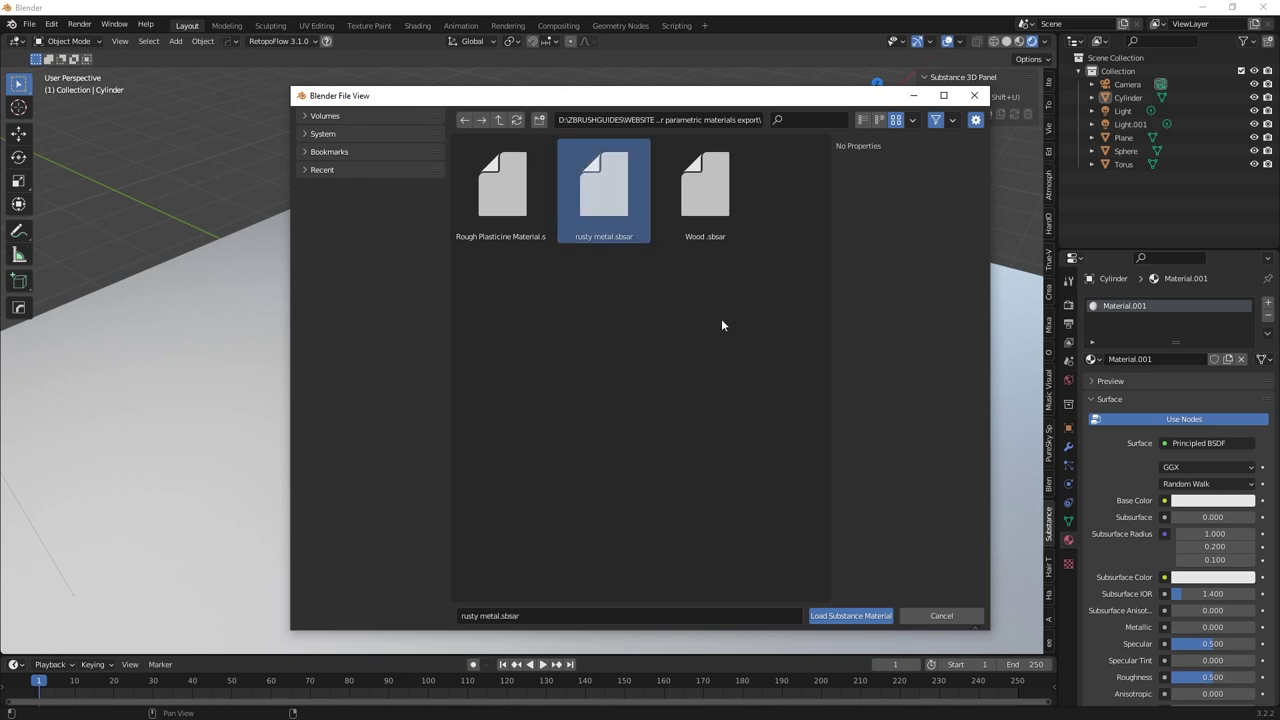
{"action": "left_click", "coordinate": [716, 208]}
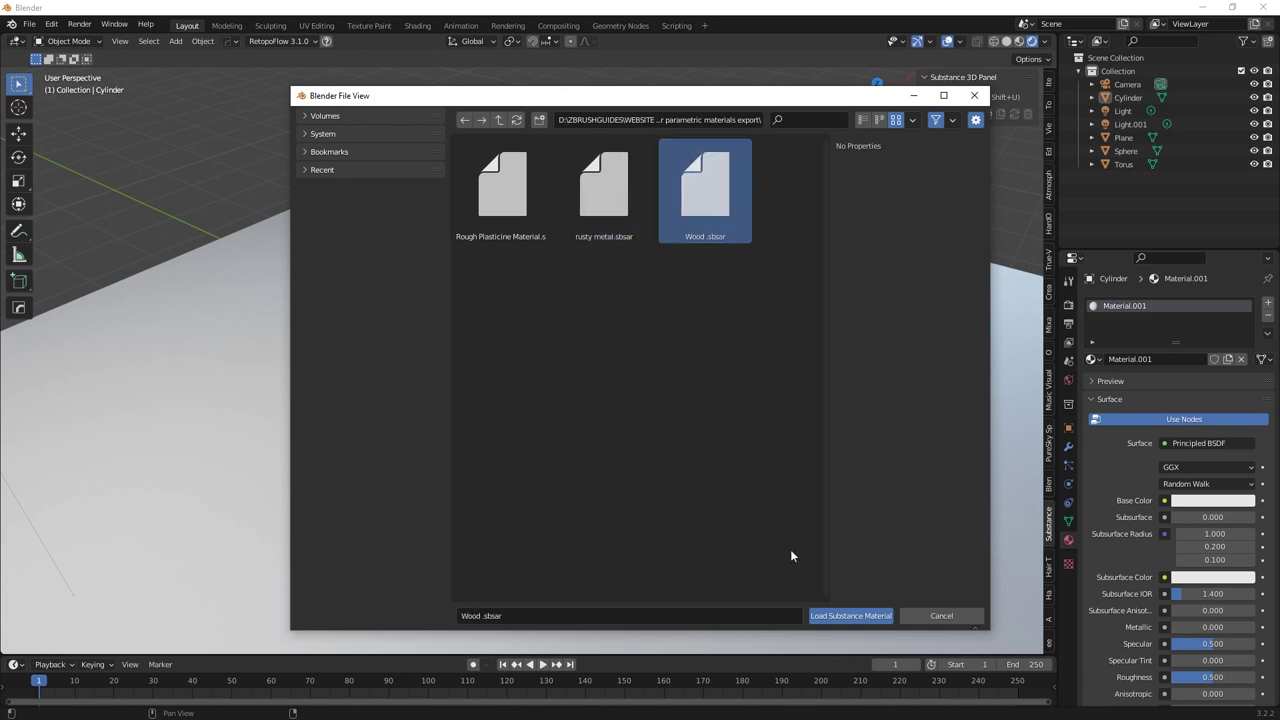
{"action": "left_click", "coordinate": [851, 616]}
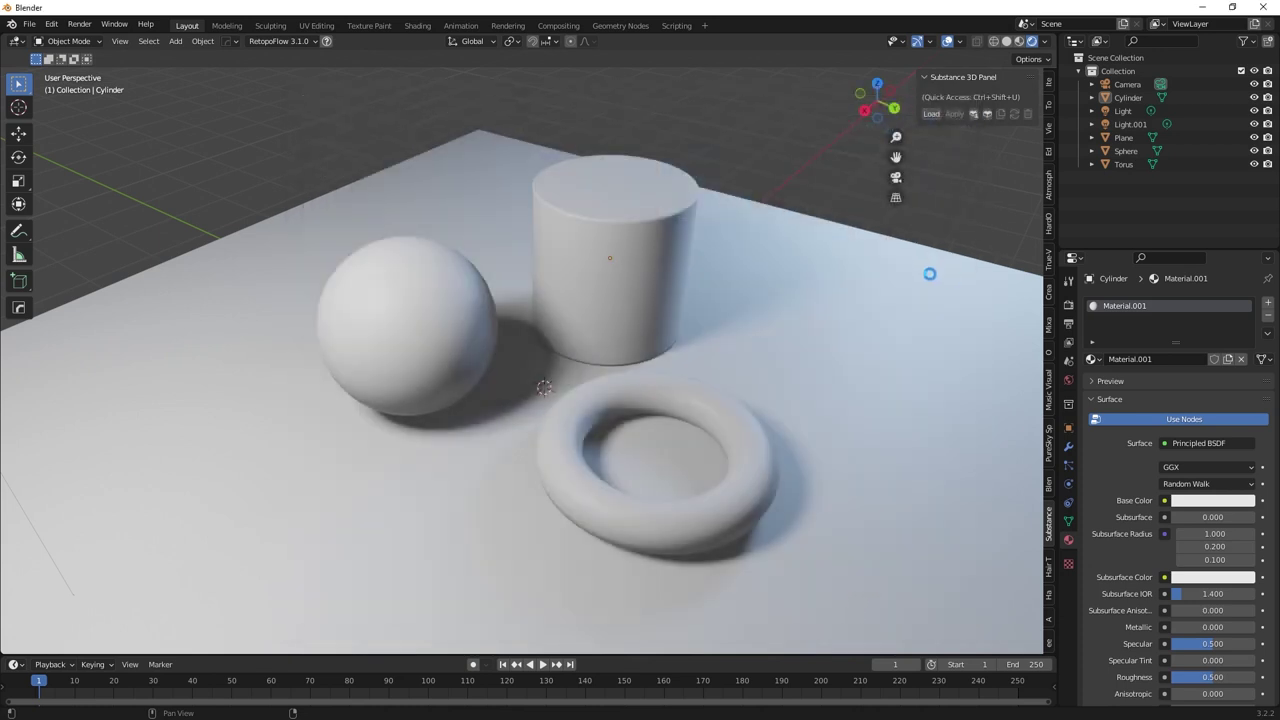
- Load the rusty metal.sbsar material through the Substance 3D add-on
{"action": "left_click", "coordinate": [932, 115]}
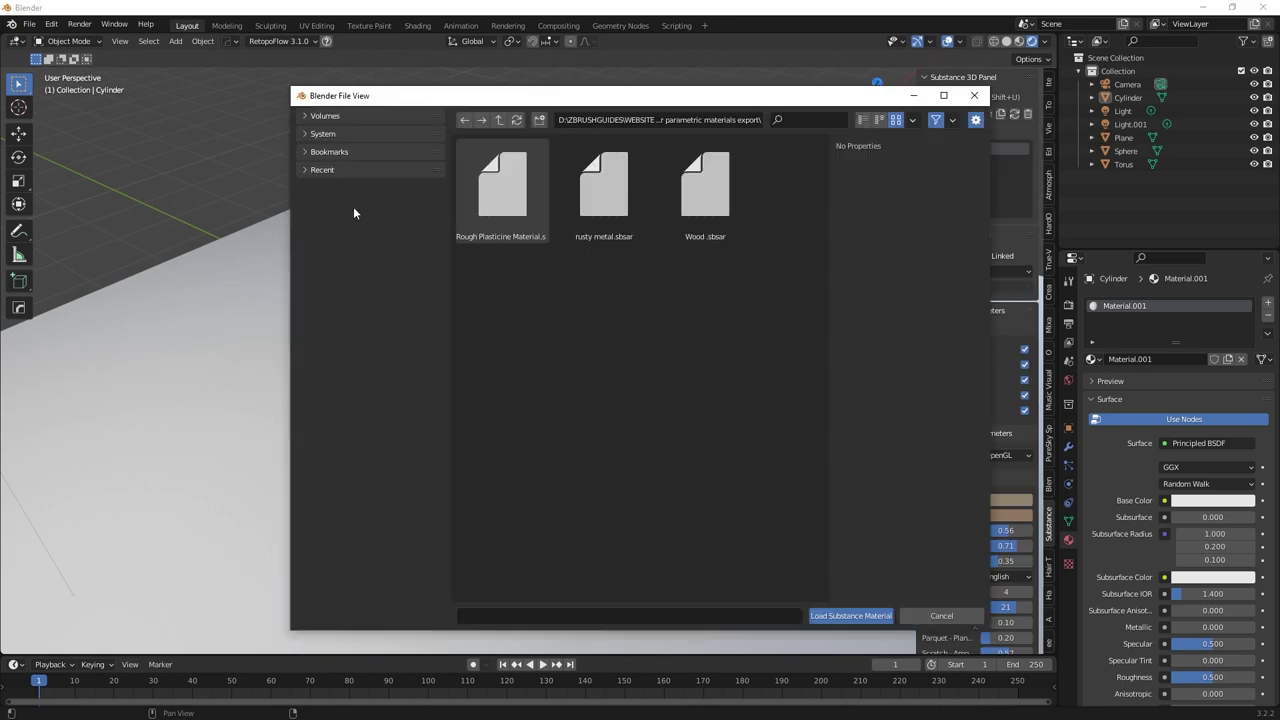
{"action": "left_click", "coordinate": [604, 190]}
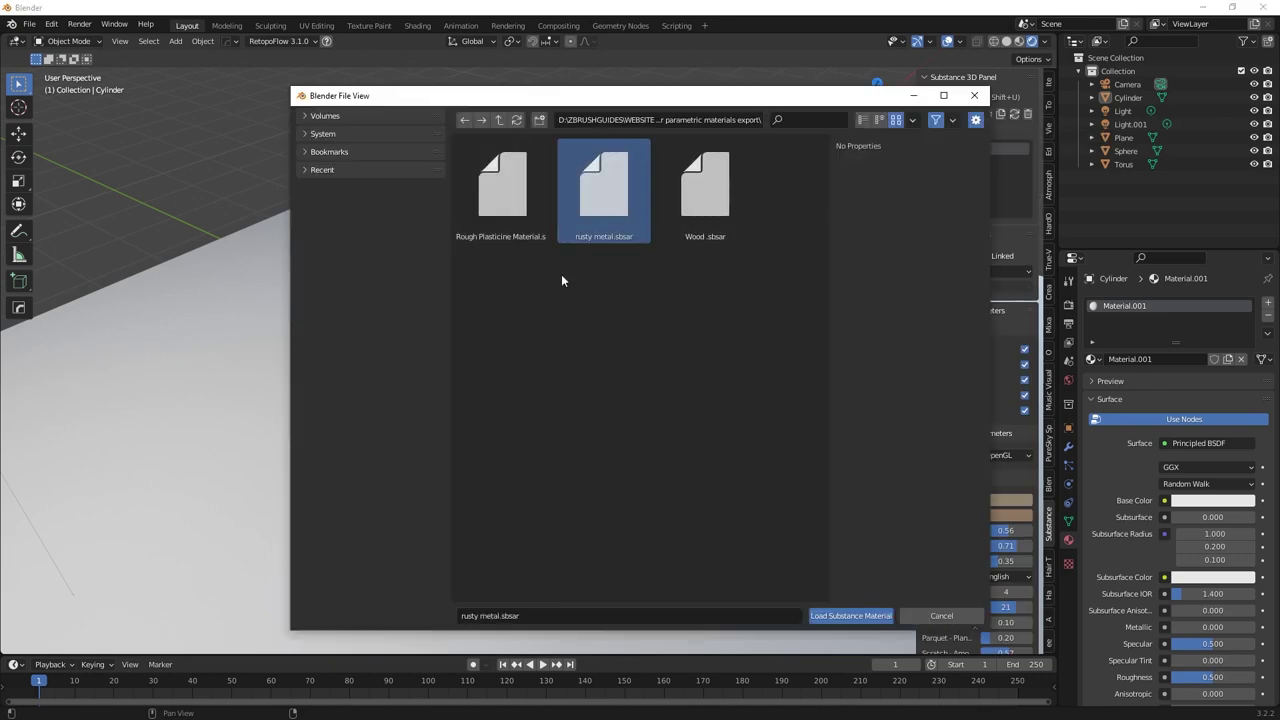
{"action": "left_click", "coordinate": [851, 616]}
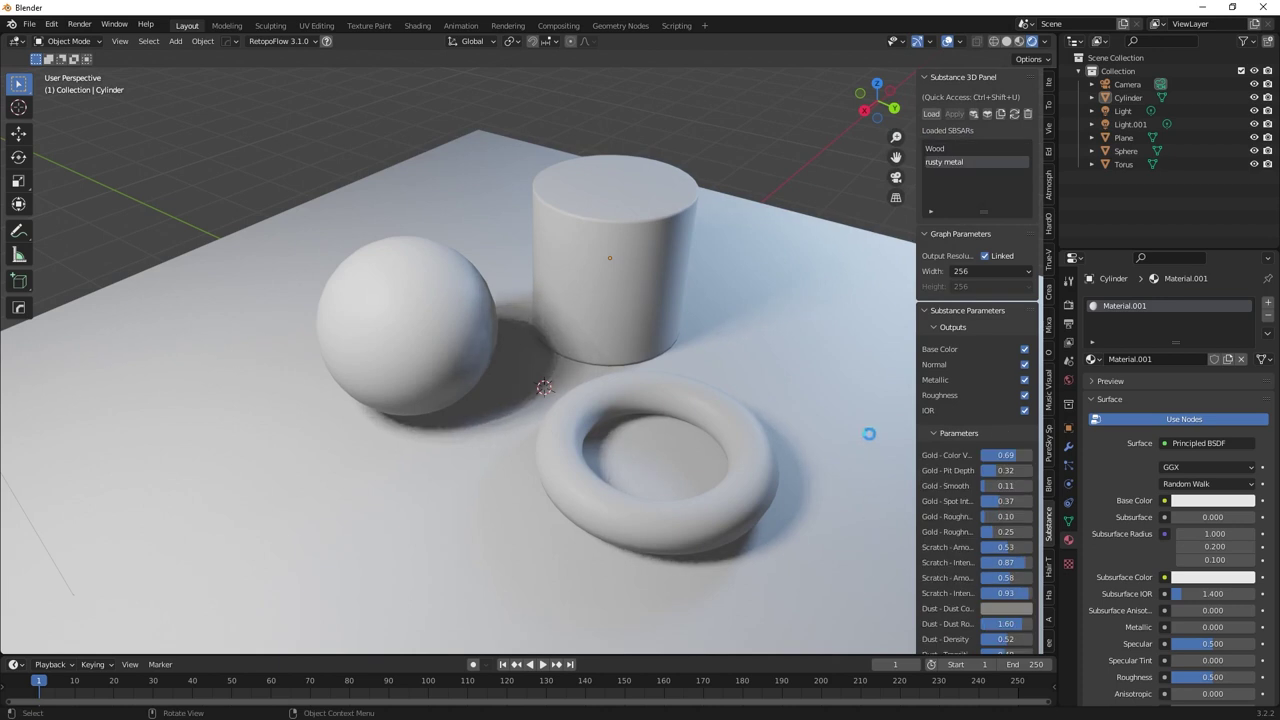
- Switch between the loaded Wood and rusty metal materials to compare their exposed parameters
{"action": "left_click", "coordinate": [940, 149]}
{"action": "left_click", "coordinate": [943, 161]}
{"action": "left_click", "coordinate": [944, 150]}
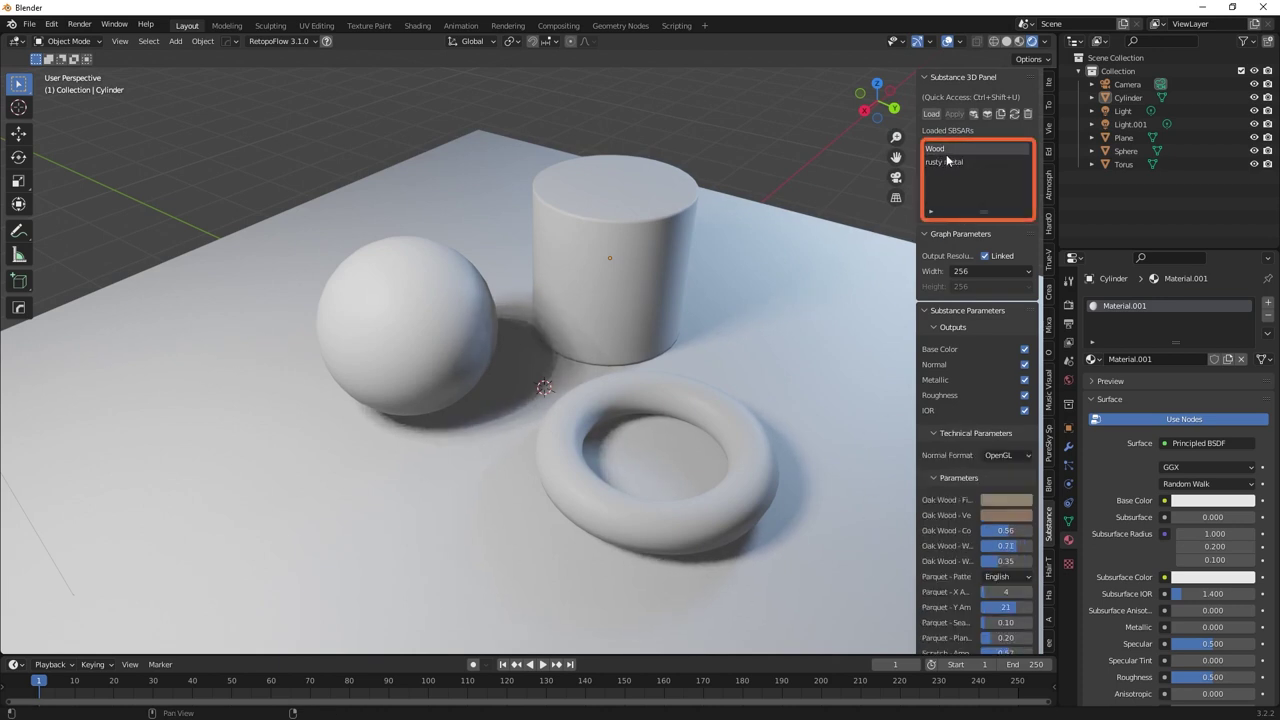
{"action": "left_click", "coordinate": [943, 161]}
{"action": "left_click", "coordinate": [940, 149]}
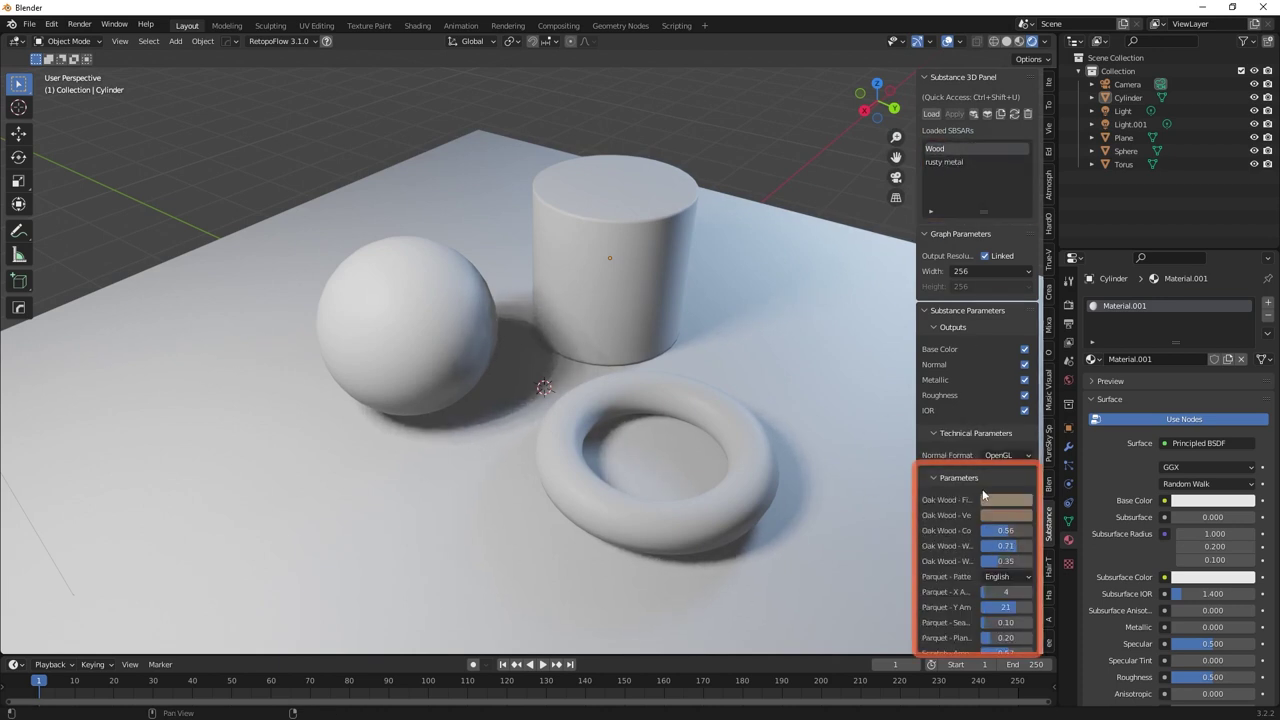
- Widen the Substance sidebar until the Wood material's parameter names are fully readable
{"action": "scroll", "coordinate": [966, 594], "scroll_direction": "down", "scroll_amount": 5}
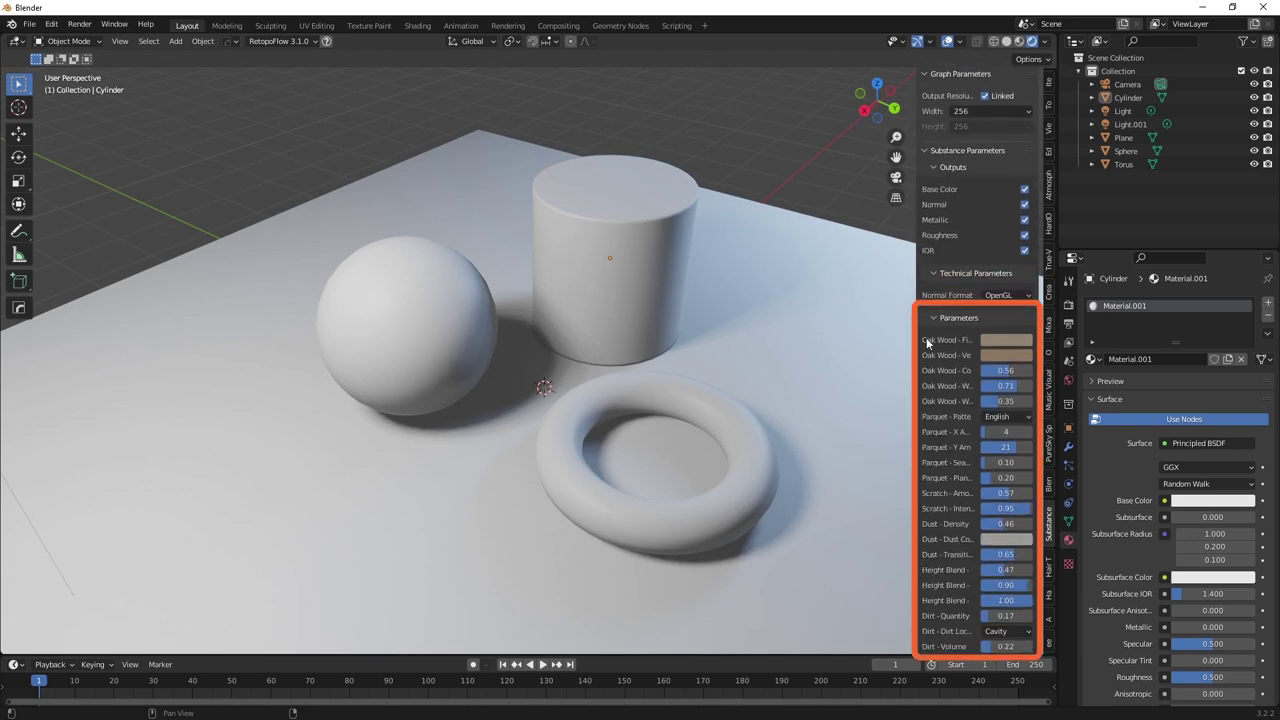
{"action": "left_click_drag", "start_coordinate": [918, 322], "coordinate": [757, 322]}
{"action": "middle_click_drag", "start_coordinate": [600, 335], "coordinate": [520, 331]}
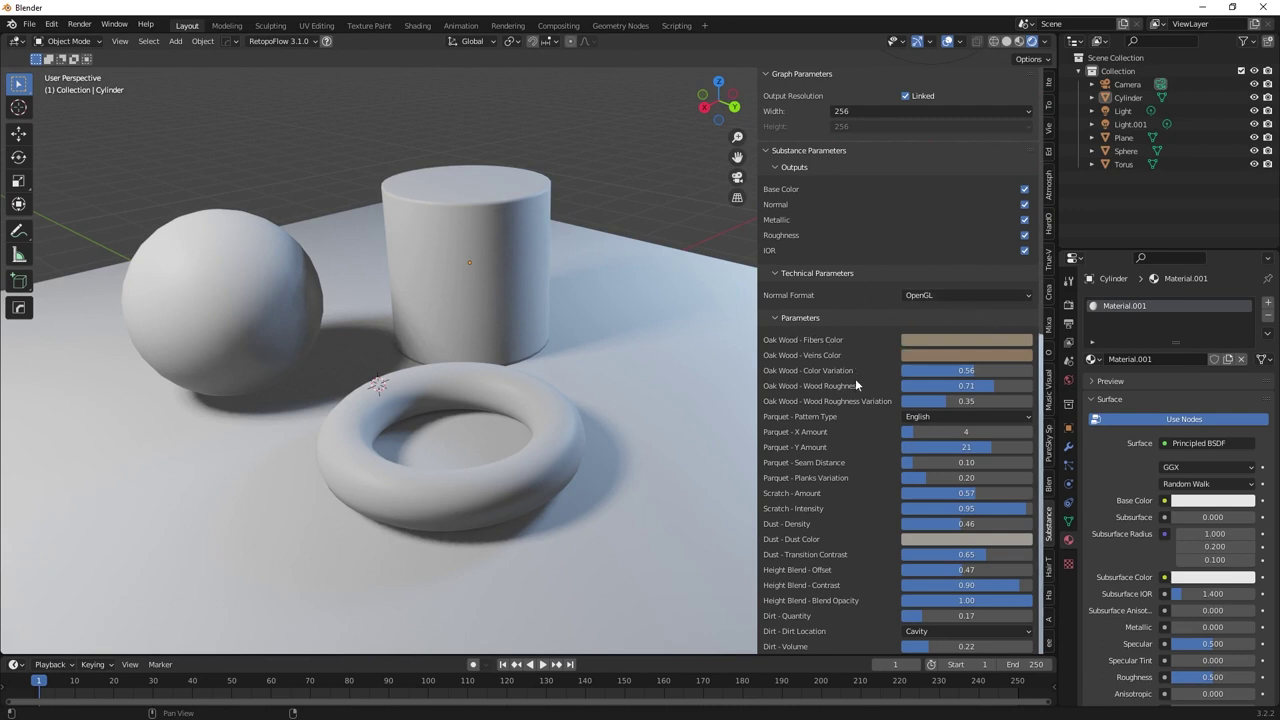
{"action": "scroll", "coordinate": [860, 368], "scroll_direction": "up", "scroll_amount": 5}
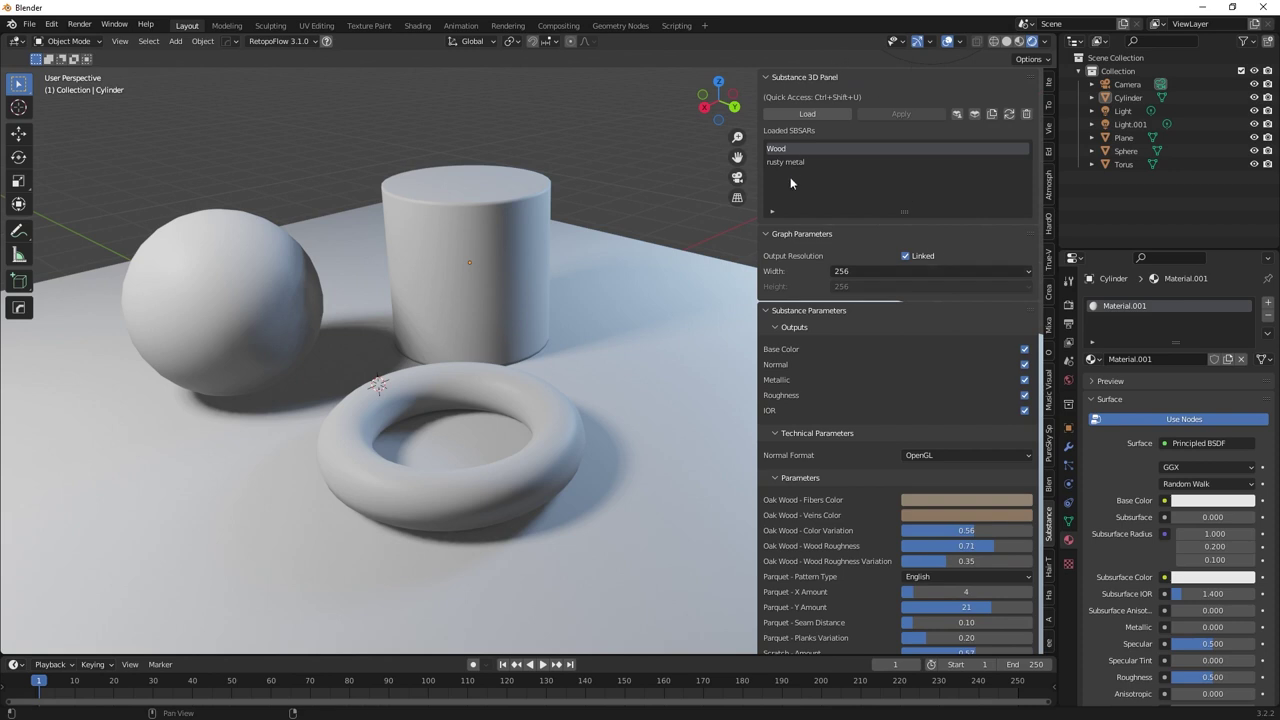
- Set the Wood material's output resolution to 2048 and apply it to the floor plane
{"action": "left_click", "coordinate": [633, 284]}
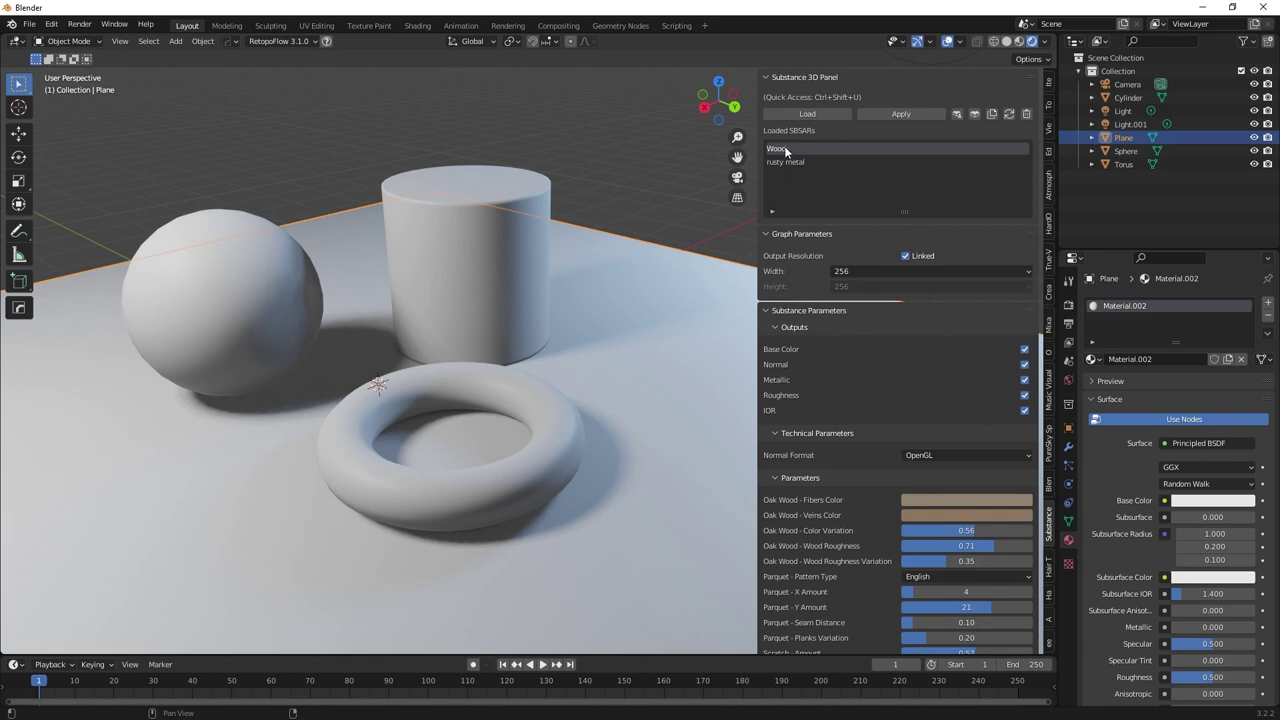
{"action": "left_click", "coordinate": [881, 274]}
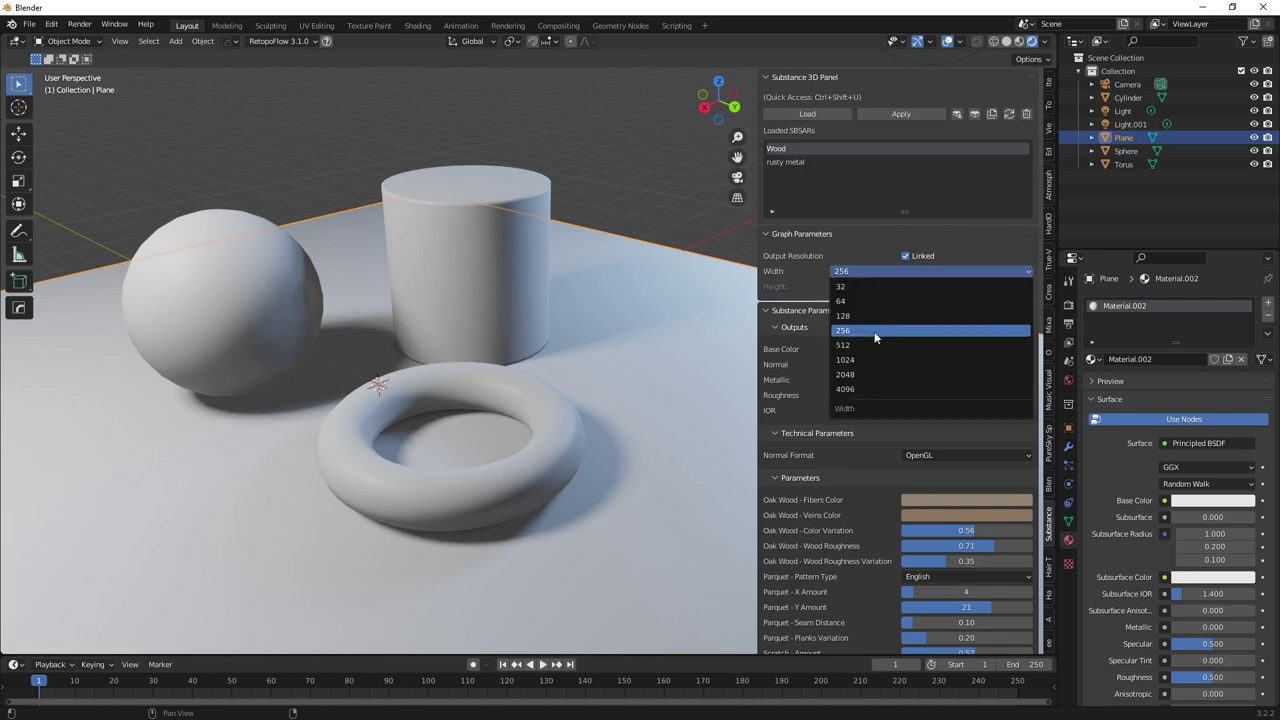
{"action": "left_click", "coordinate": [846, 376]}
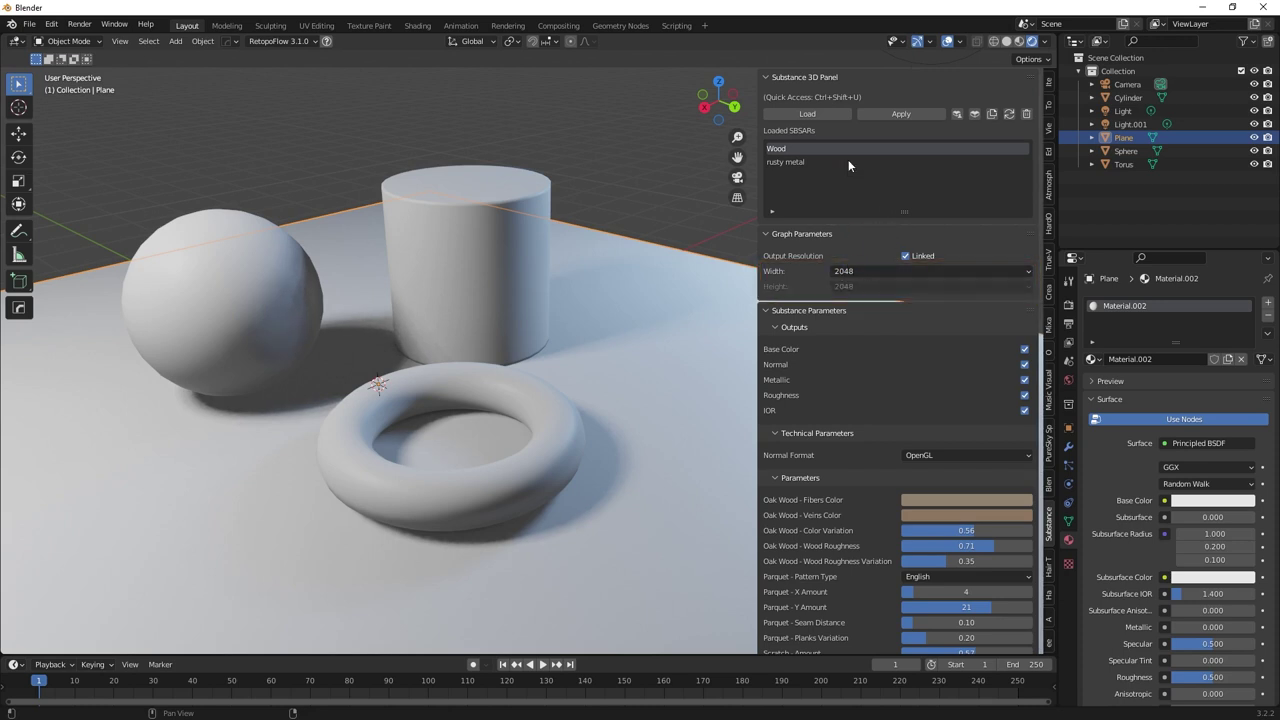
{"action": "left_click", "coordinate": [908, 114]}
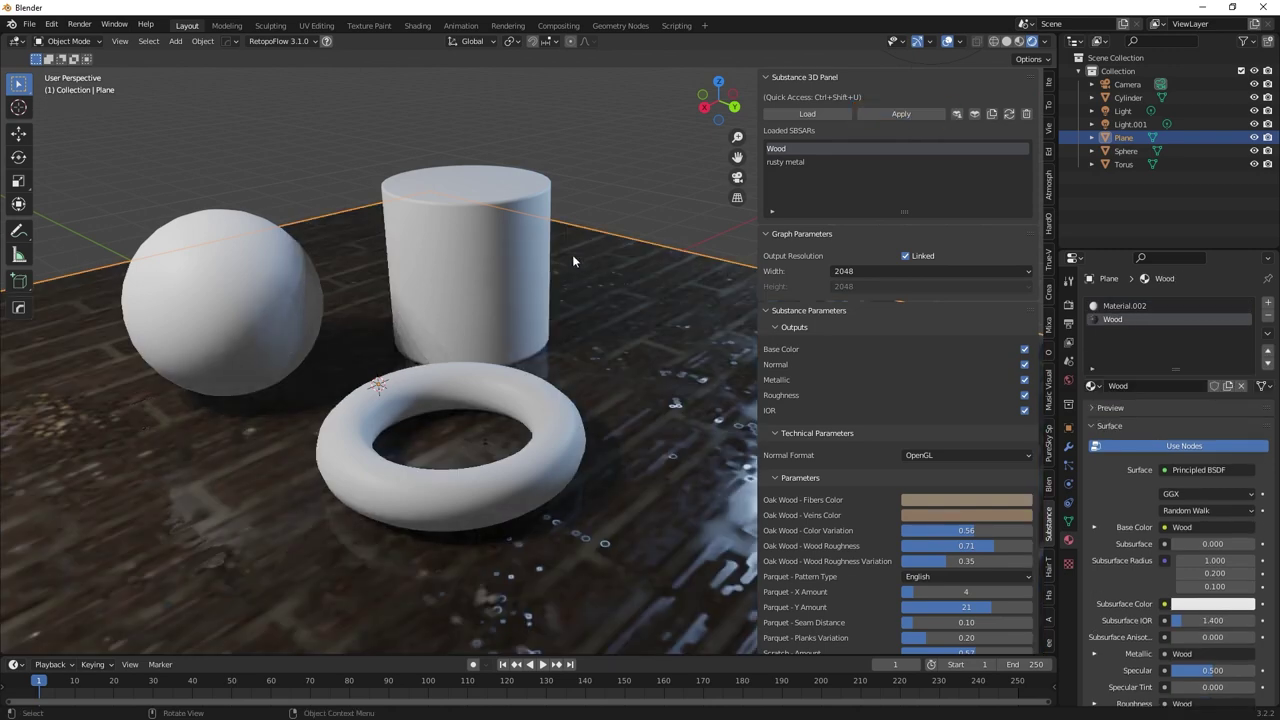
{"action": "scroll", "coordinate": [581, 240], "scroll_direction": "down", "scroll_amount": 5}
{"action": "middle_click_drag", "start_coordinate": [575, 250], "coordinate": [992, 263]}
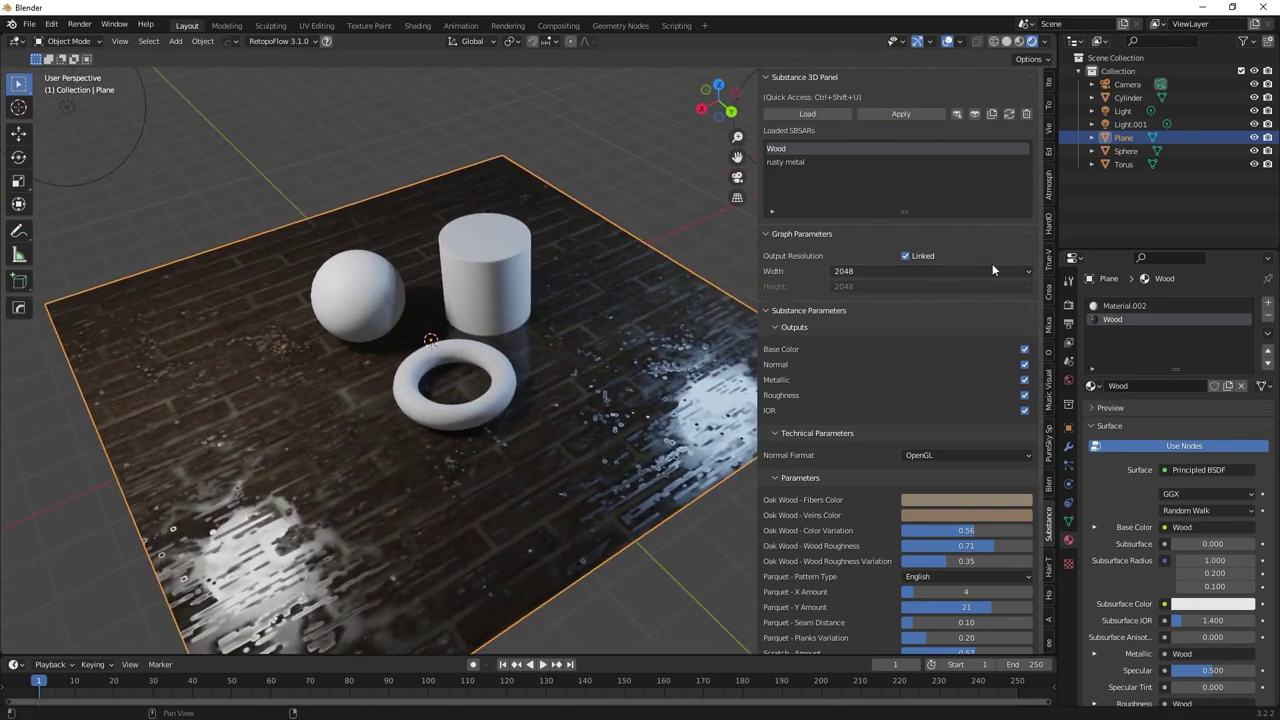
- Set the Wood material's Water Level to 0.11 and its Height Blend Offset to 0.18
{"action": "scroll", "coordinate": [852, 468], "scroll_direction": "down", "scroll_amount": 6}
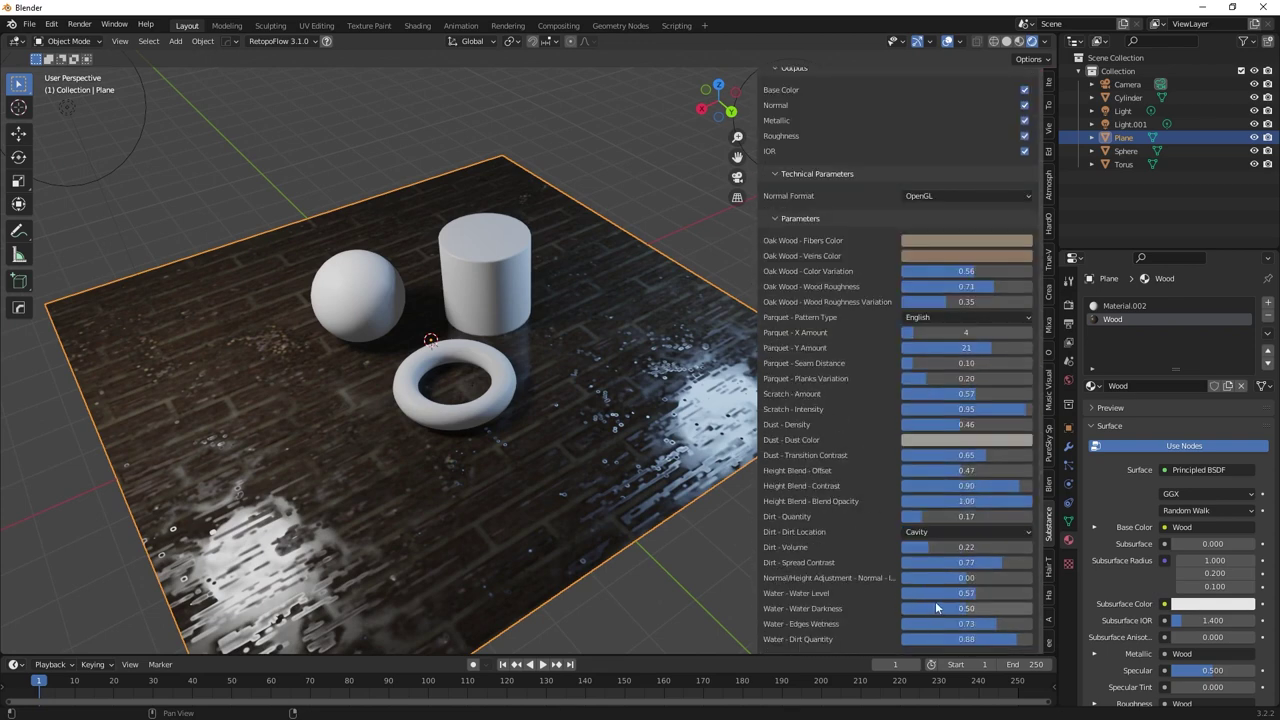
{"action": "left_click_drag", "start_coordinate": [944, 593], "coordinate": [884, 593]}
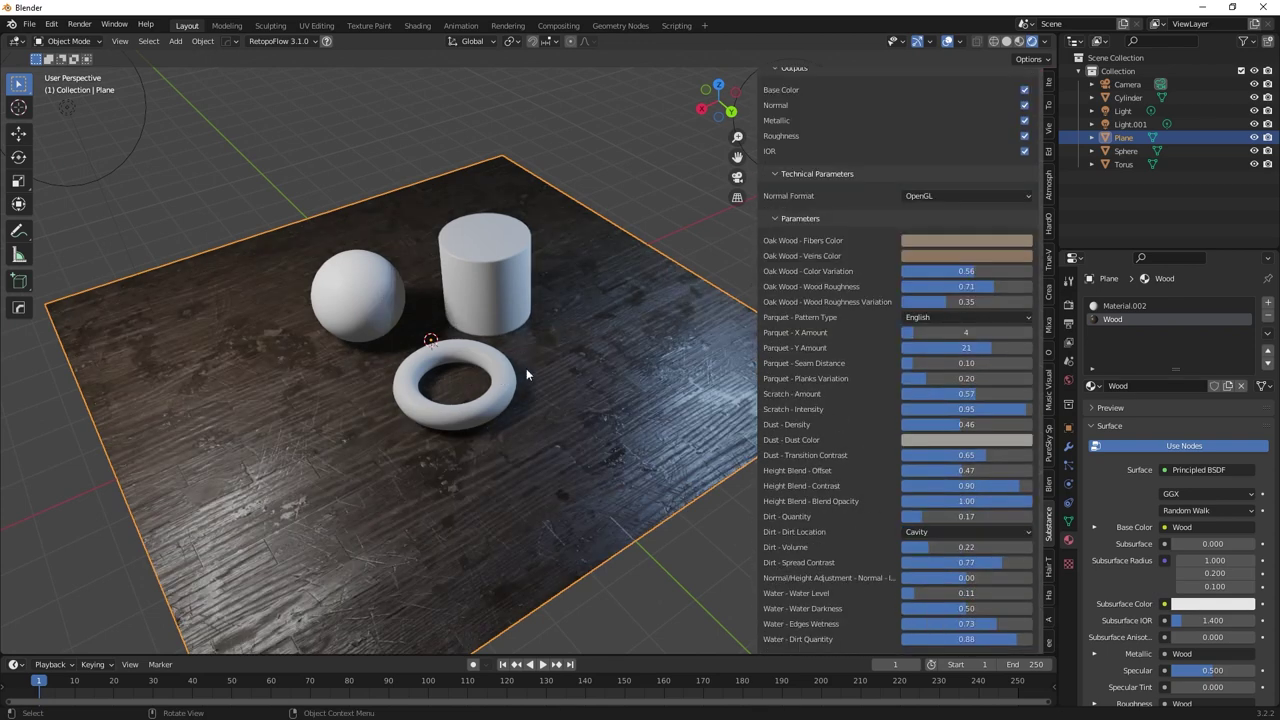
{"action": "middle_click_drag", "start_coordinate": [526, 368], "coordinate": [478, 398]}
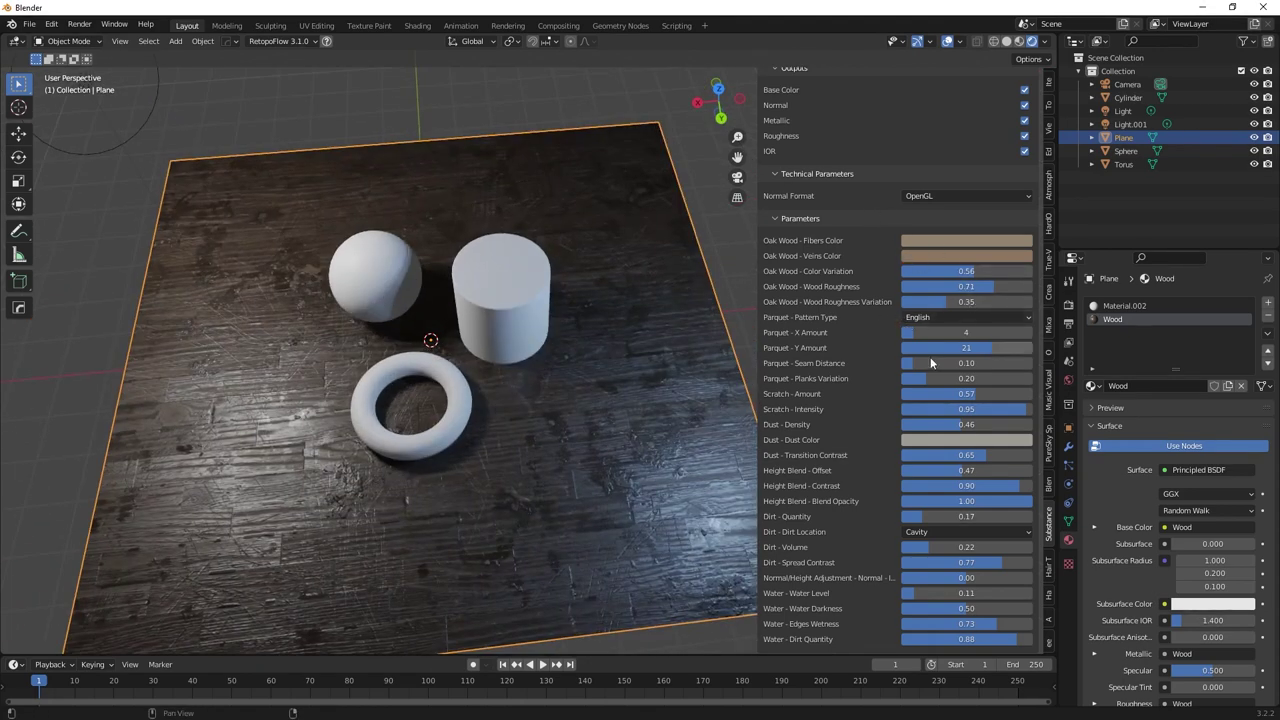
{"action": "mouse_move", "coordinate": [660, 322]}
{"action": "middle_mouse_down"}
{"action": "mouse_move", "coordinate": [591, 324]}
{"action": "mouse_move", "coordinate": [590, 308]}
{"action": "mouse_move", "coordinate": [658, 322]}
{"action": "middle_mouse_up"}
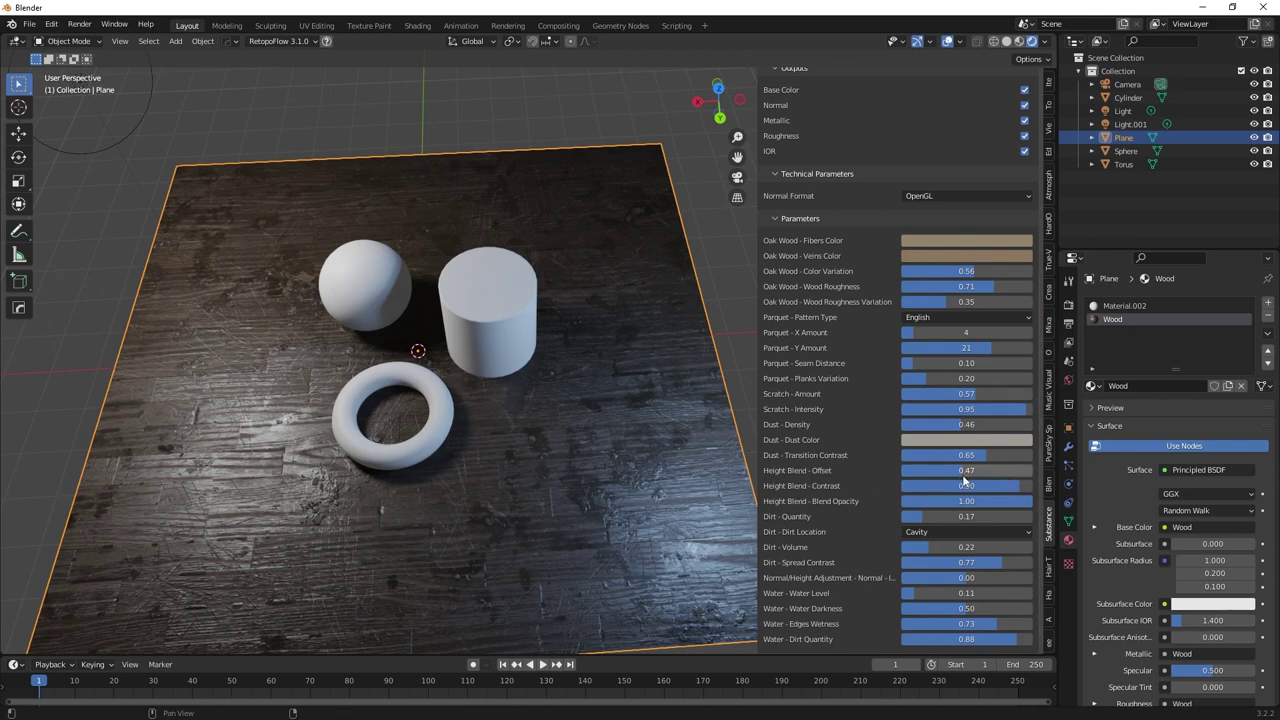
{"action": "left_click_drag", "start_coordinate": [955, 470], "coordinate": [924, 470]}
- Change the Oak Wood Fibers Color and Veins Color to lighter golden tan tones
{"action": "left_click", "coordinate": [944, 240]}
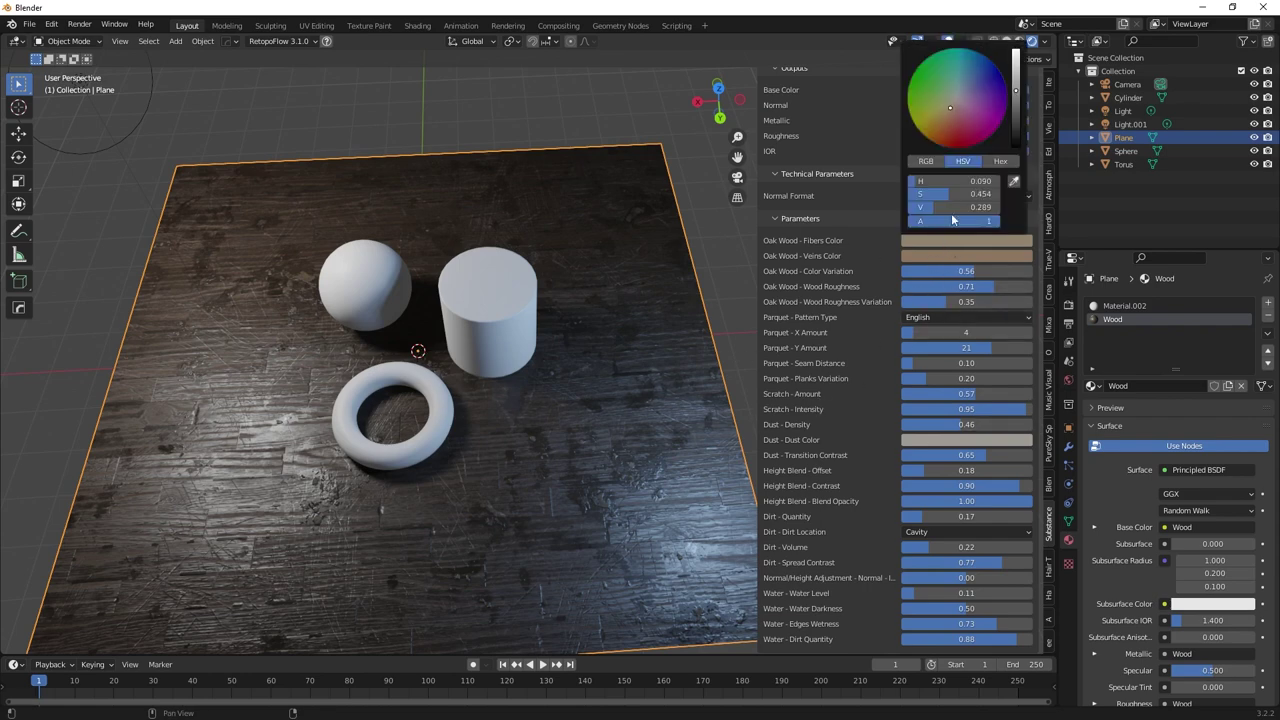
{"action": "left_click_drag", "start_coordinate": [1016, 89], "coordinate": [1016, 65]}
{"action": "left_click_drag", "start_coordinate": [950, 107], "coordinate": [945, 113]}
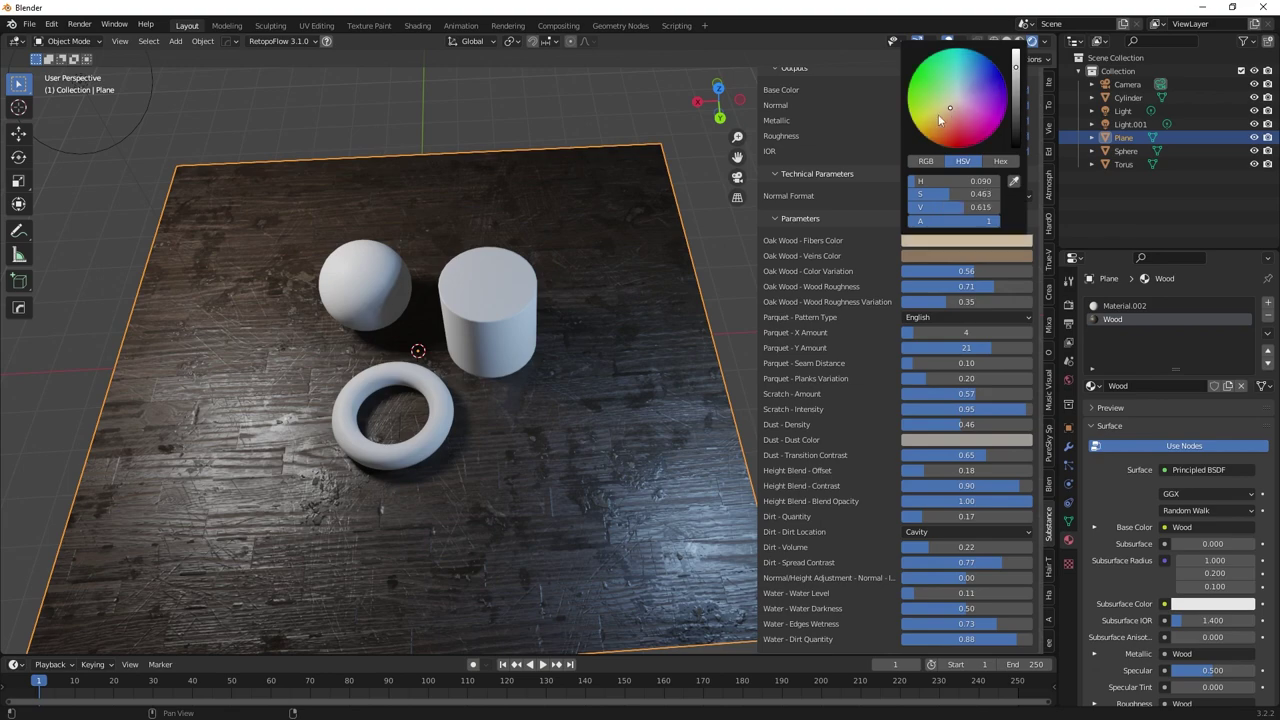
{"action": "middle_click_drag", "start_coordinate": [745, 195], "coordinate": [608, 275]}
{"action": "scroll", "coordinate": [611, 274], "scroll_direction": "up", "scroll_amount": 3}
{"action": "left_click", "coordinate": [646, 192]}
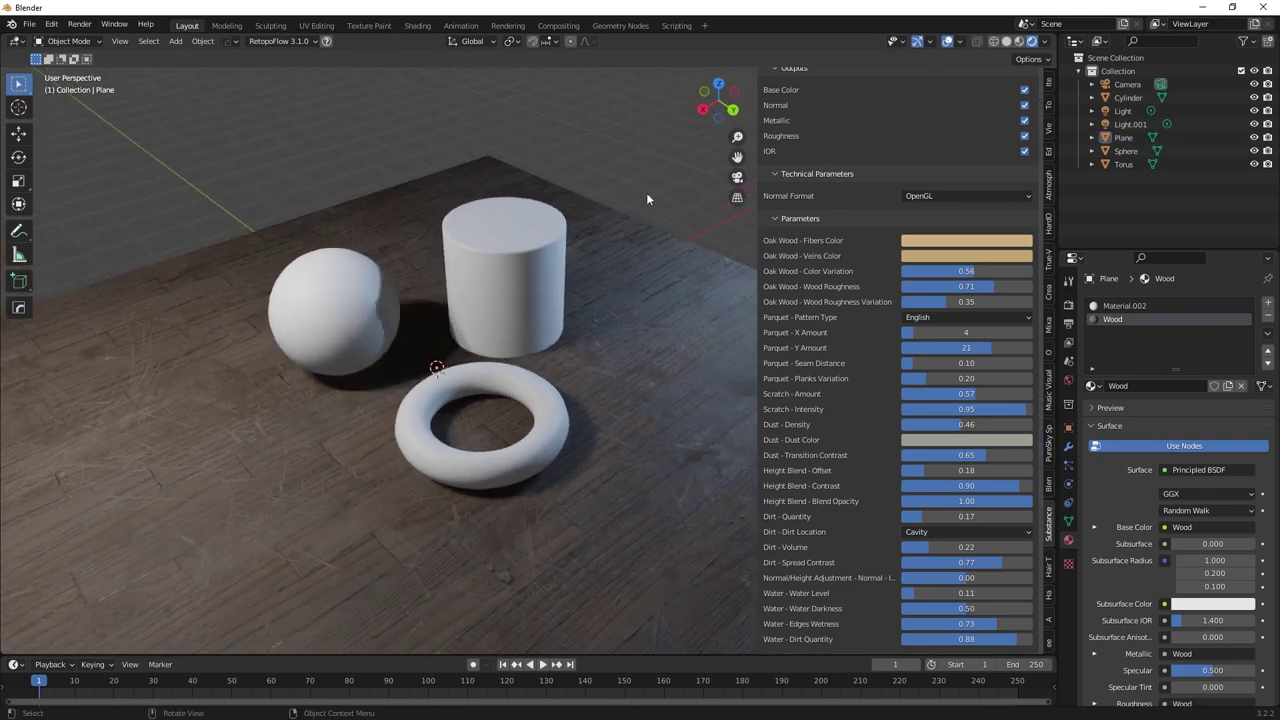
{"action": "middle_click_drag", "start_coordinate": [570, 373], "coordinate": [563, 331]}
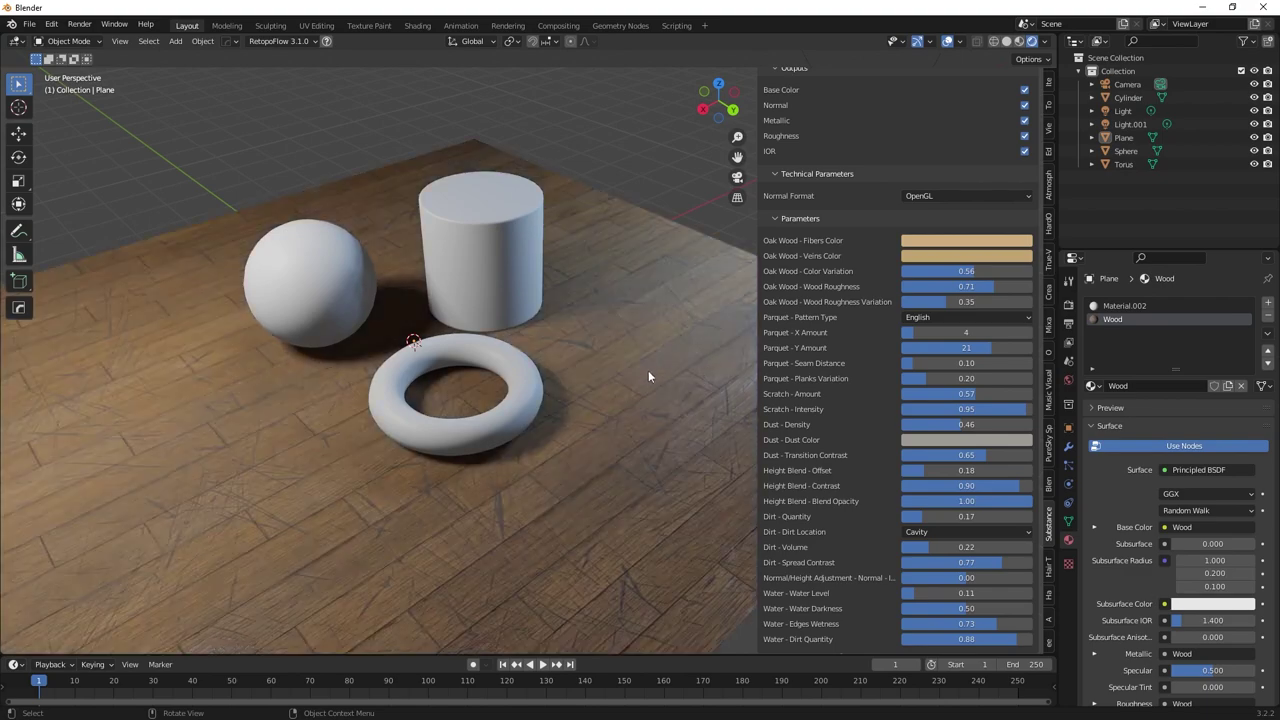
{"action": "middle_click_drag", "start_coordinate": [611, 320], "coordinate": [353, 243]}
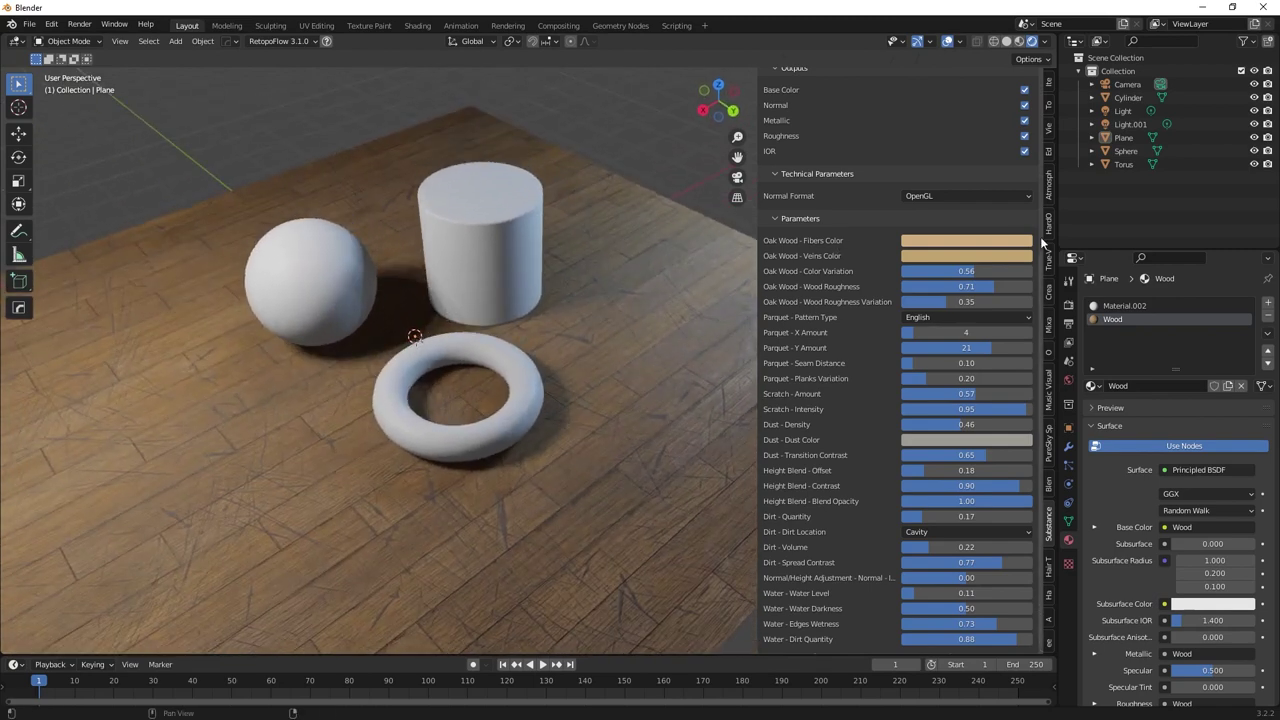
- Set the rusty metal material's output resolution to 2048
{"action": "scroll", "coordinate": [969, 179], "scroll_direction": "up", "scroll_amount": 6}
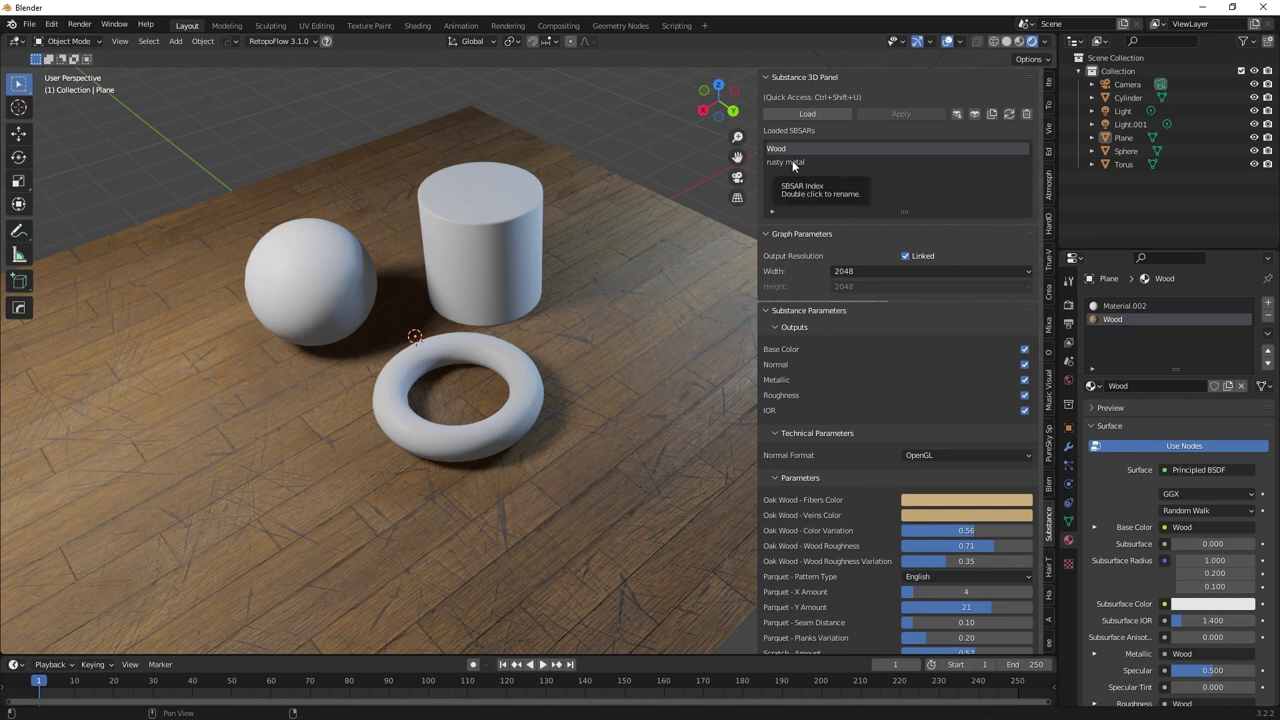
{"action": "left_click", "coordinate": [792, 163]}
{"action": "left_click", "coordinate": [872, 272]}
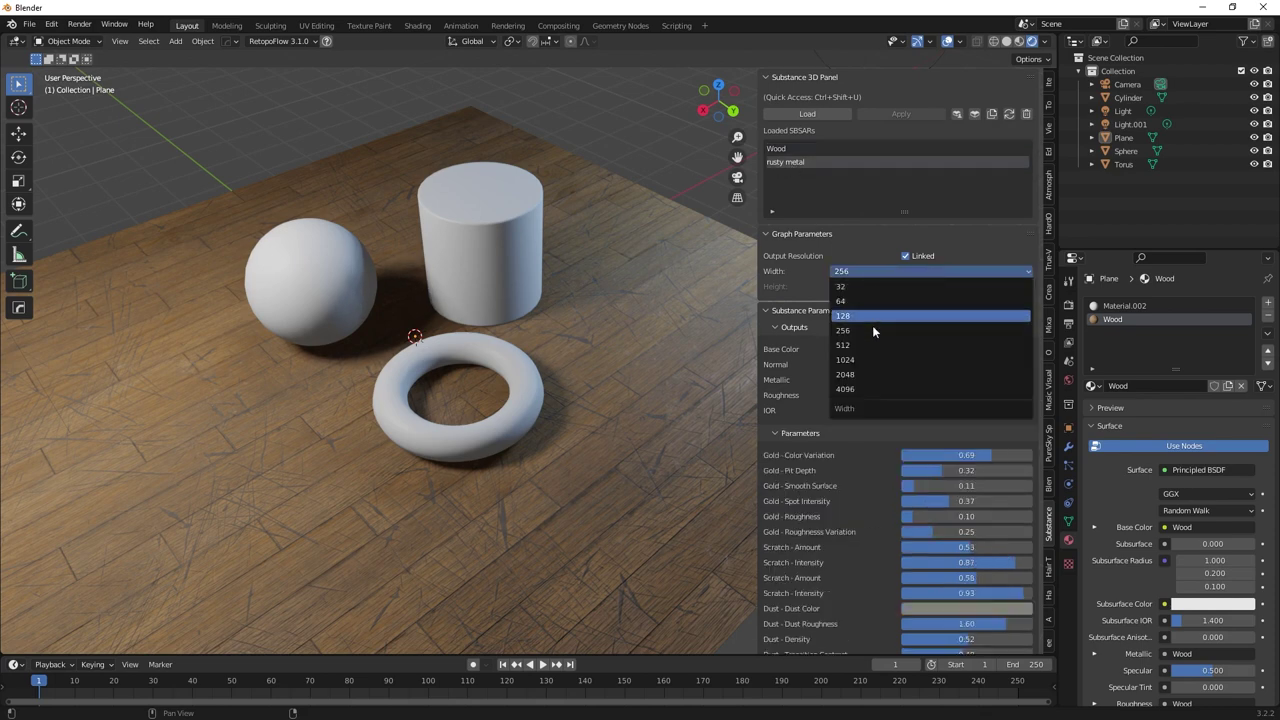
{"action": "left_click", "coordinate": [857, 374]}
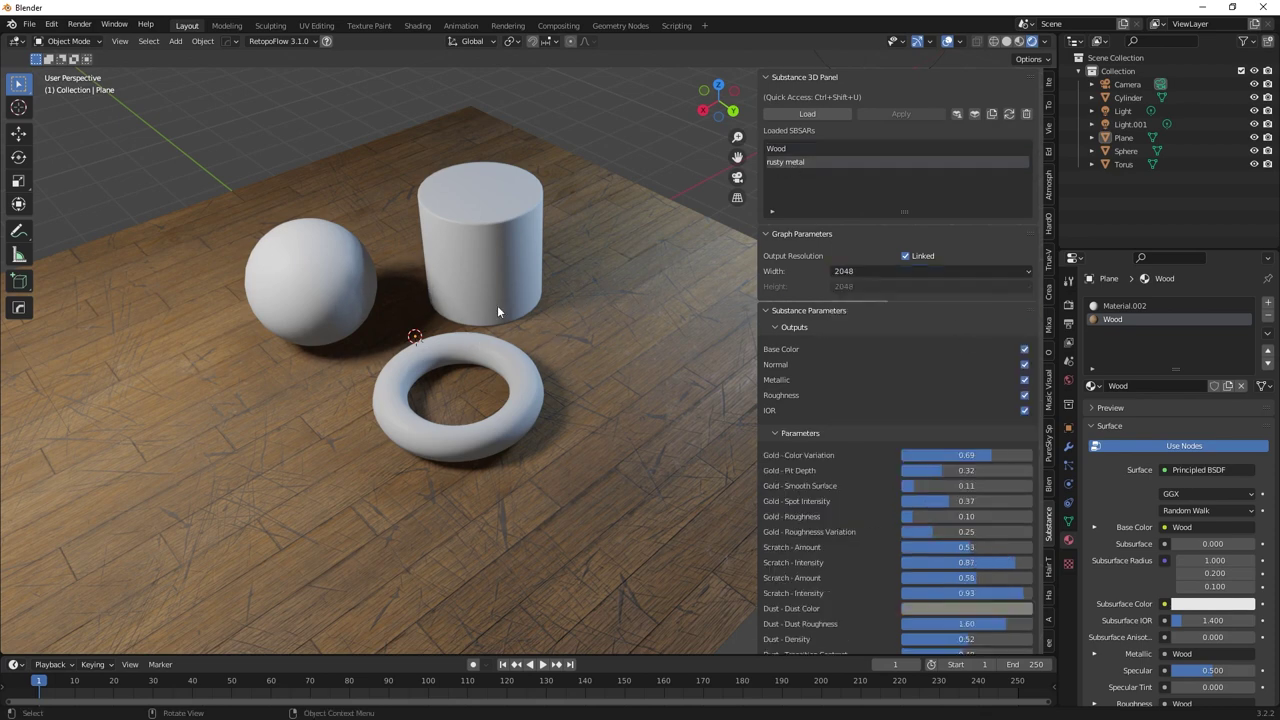
- Apply the rusty metal material to the sphere
{"action": "left_click", "coordinate": [477, 357]}
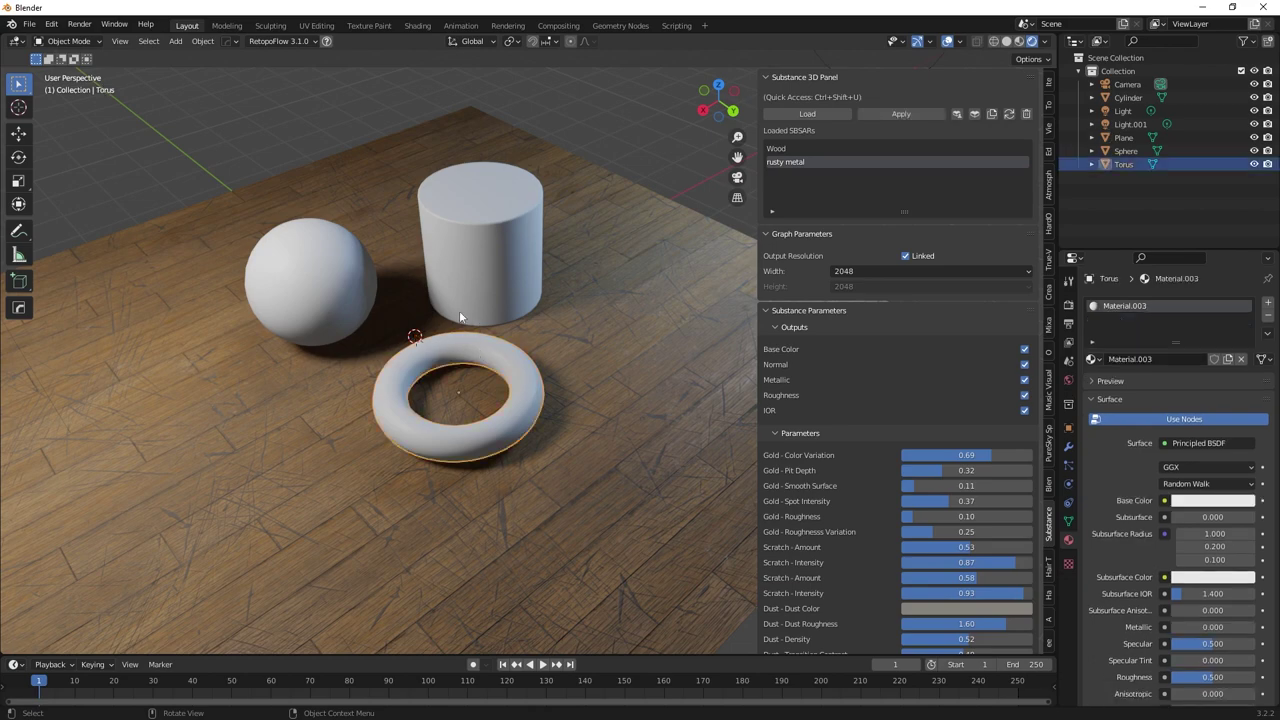
{"action": "left_click", "coordinate": [459, 317]}
{"action": "left_click", "coordinate": [326, 271]}
{"action": "middle_click_drag", "start_coordinate": [326, 271], "coordinate": [400, 250]}
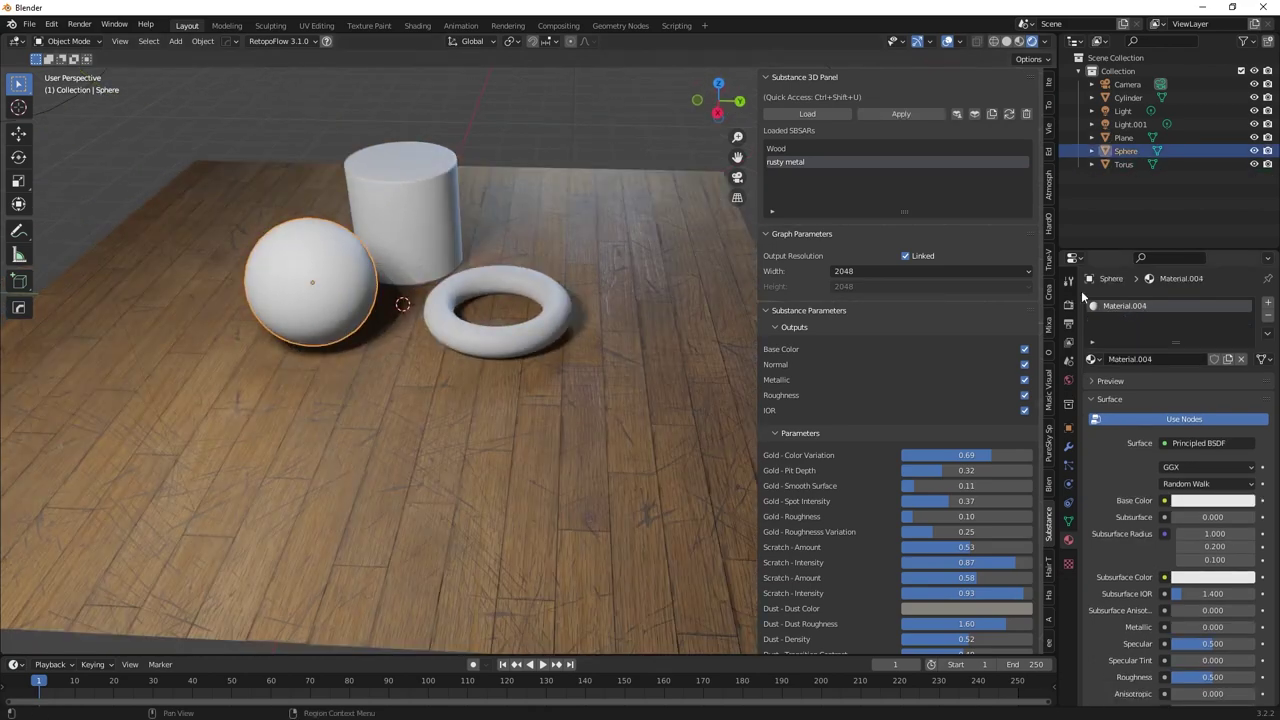
{"action": "left_click", "coordinate": [899, 113]}
- Examine the rusty metal surface on the sphere up close, along with the material's exposed parameters
{"action": "scroll", "coordinate": [330, 291], "scroll_direction": "up", "scroll_amount": 3}
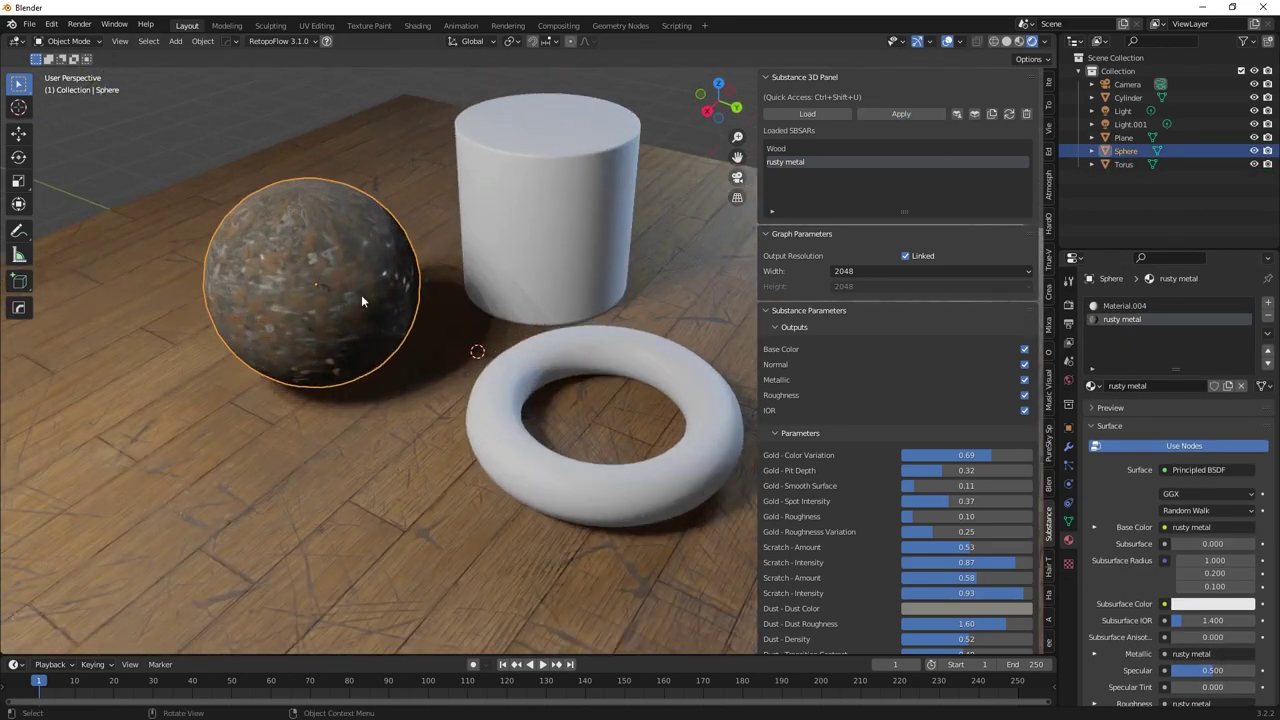
{"action": "middle_click_drag", "start_coordinate": [361, 294], "coordinate": [288, 220]}
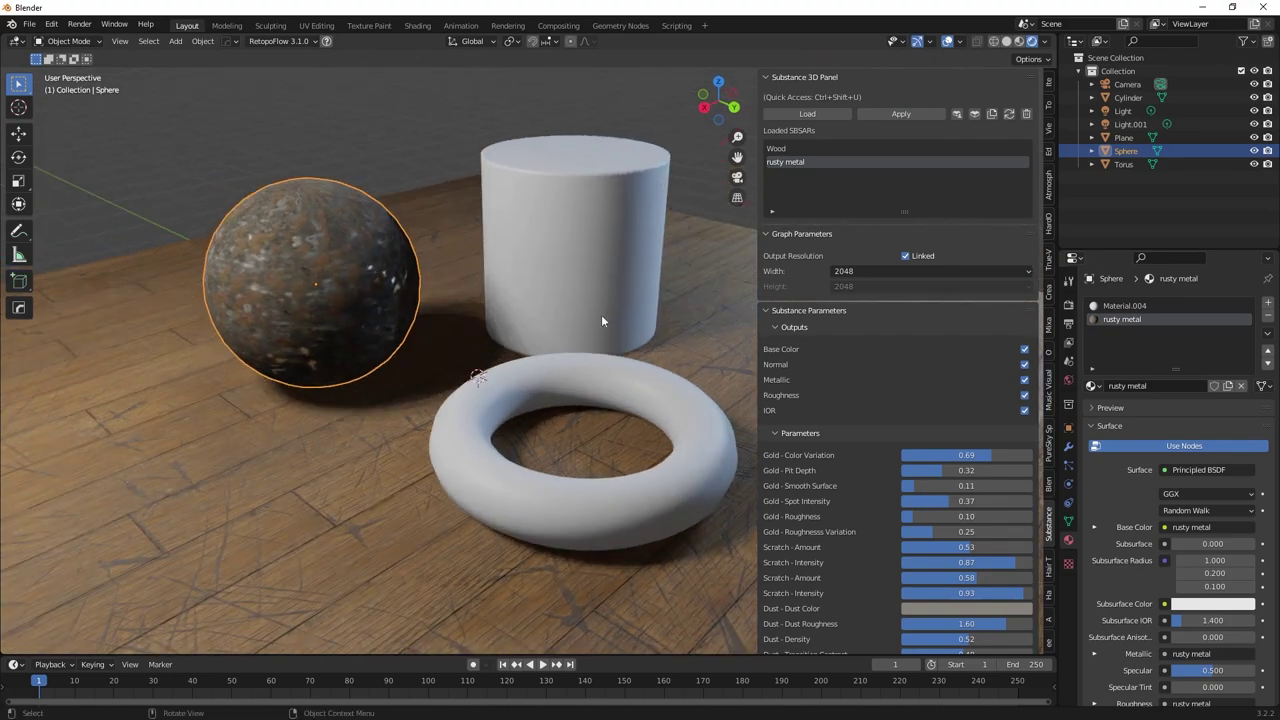
{"action": "scroll", "coordinate": [841, 491], "scroll_direction": "down", "scroll_amount": 3}
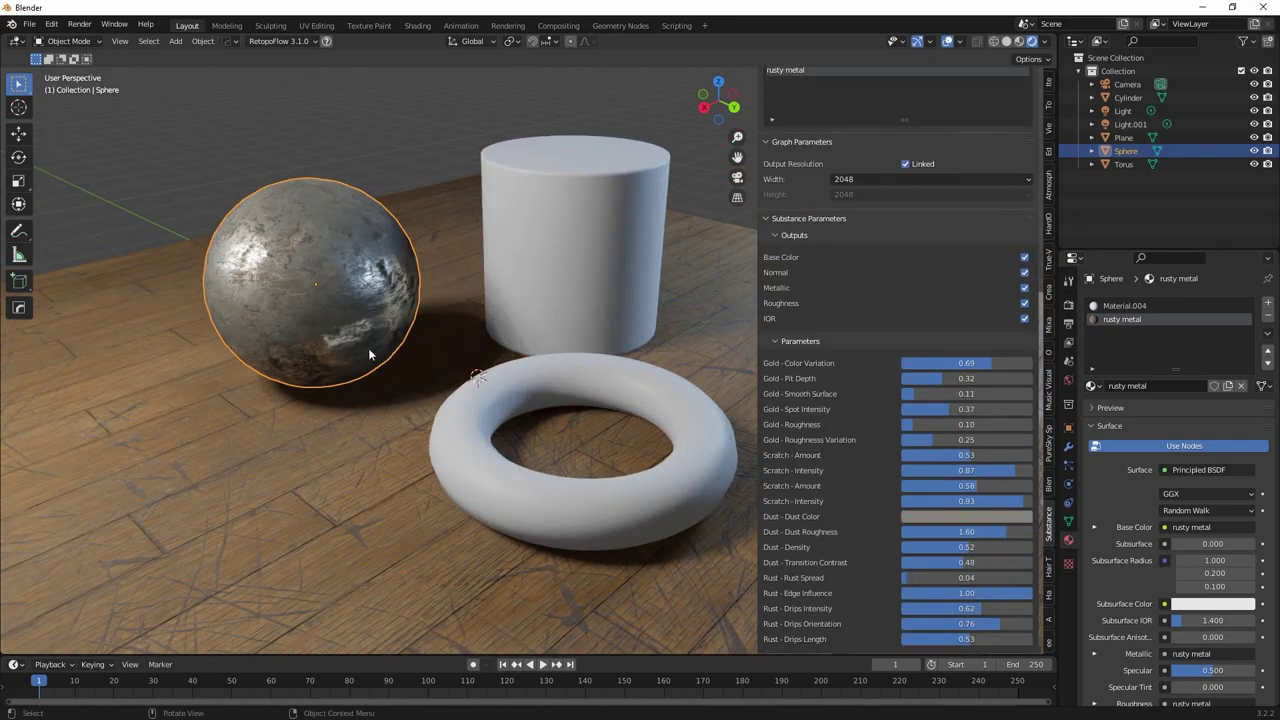
{"action": "middle_click_drag", "start_coordinate": [368, 348], "coordinate": [450, 335]}
{"action": "scroll", "coordinate": [505, 356], "scroll_direction": "up", "scroll_amount": 5}
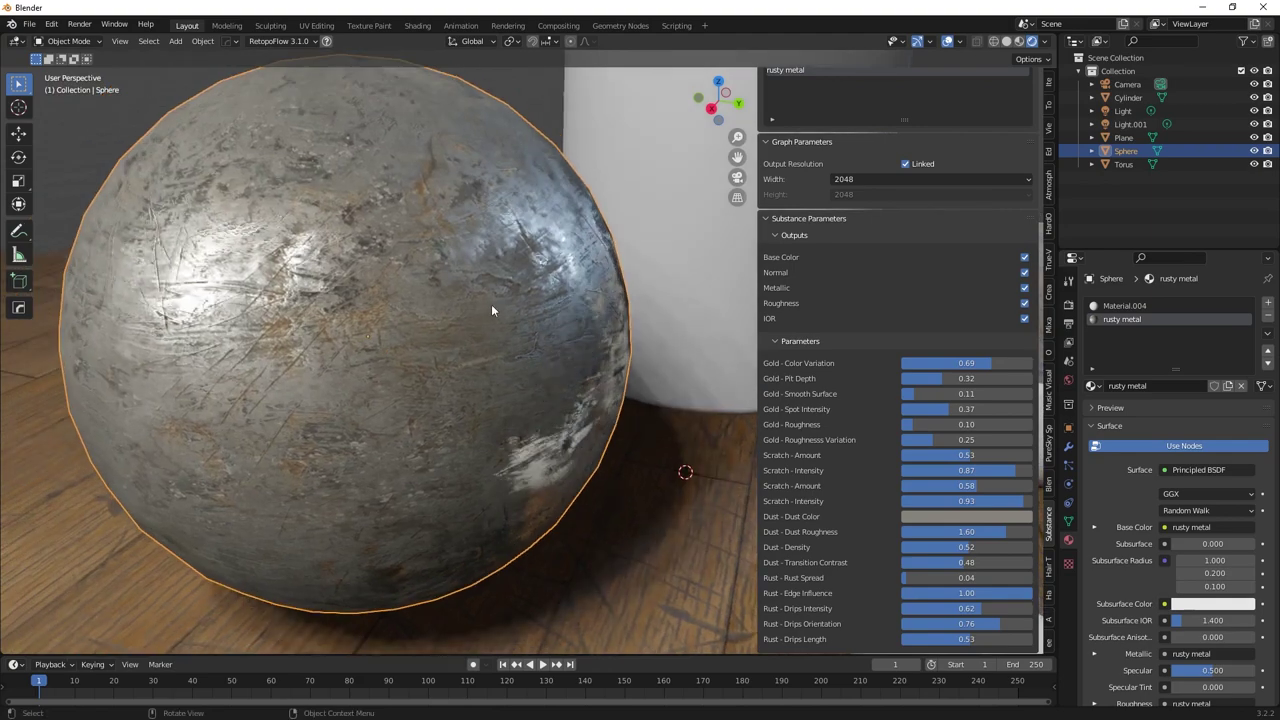
{"action": "scroll", "coordinate": [490, 310], "scroll_direction": "down", "scroll_amount": 7}
{"action": "middle_click_drag", "start_coordinate": [524, 376], "coordinate": [560, 250]}
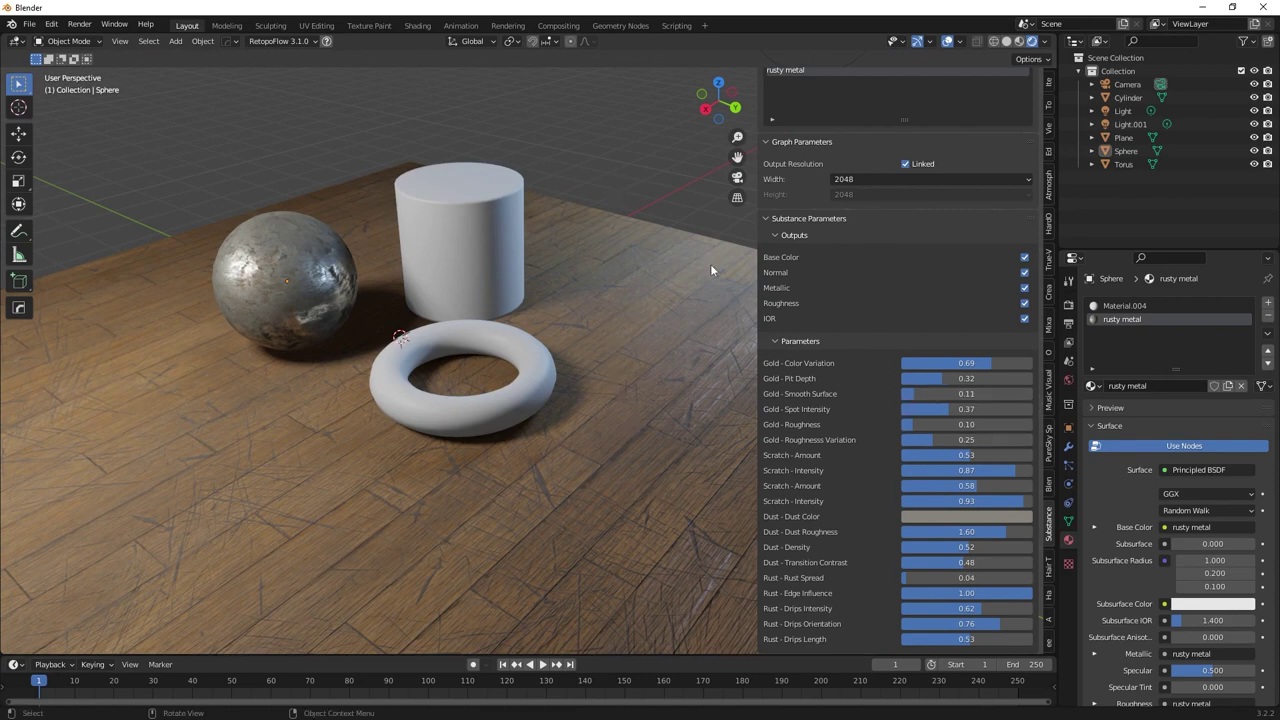
- Hide the viewport gizmos, overlays and sidebar for an unobstructed view of the textured scene
{"action": "left_click", "coordinate": [918, 45]}
{"action": "left_click", "coordinate": [947, 41]}
{"action": "middle_click_drag", "start_coordinate": [582, 227], "coordinate": [488, 294]}
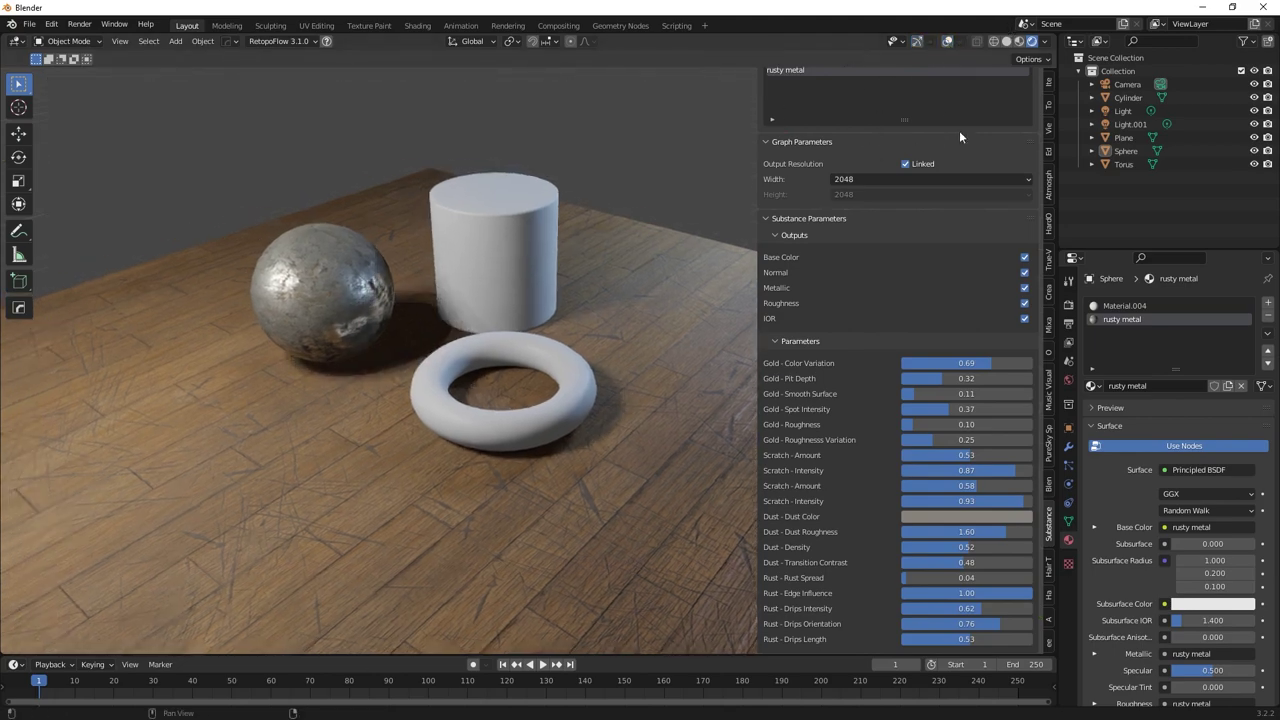
{"action": "key", "text": "n"}
{"action": "middle_click_drag", "start_coordinate": [428, 251], "coordinate": [654, 296]}
{"action": "middle_click_drag", "start_coordinate": [688, 256], "coordinate": [836, 347]}
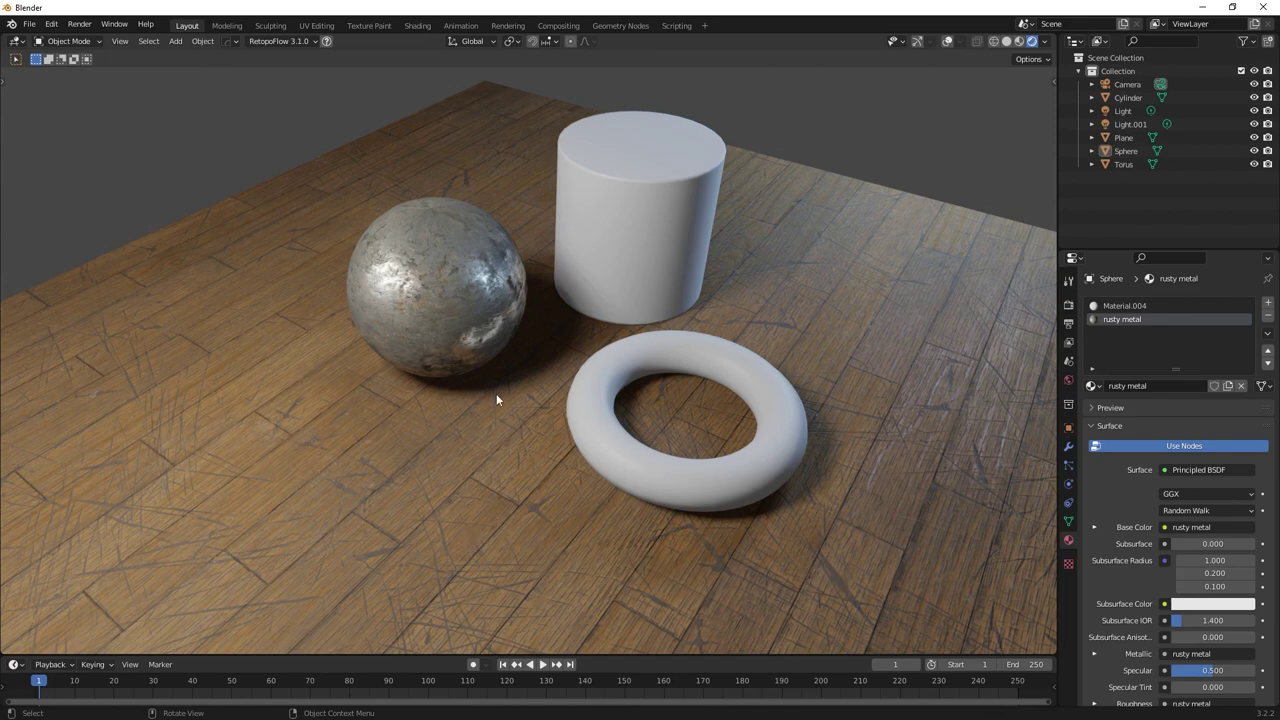
- Bring back the sidebar and set the floor's Wood Scratch Amount to 0.14 and Scratch Intensity to 0.86
{"action": "left_click", "coordinate": [488, 436]}
{"action": "key", "text": "n"}
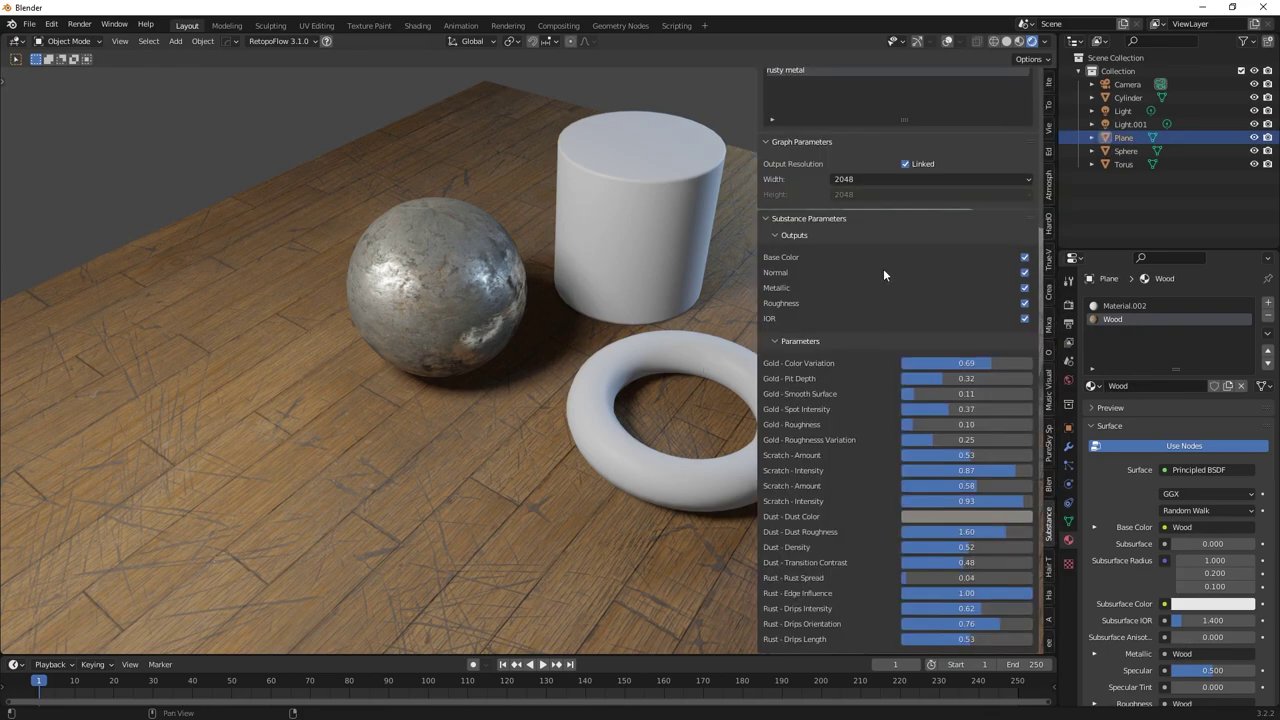
{"action": "scroll", "coordinate": [832, 372], "scroll_direction": "up", "scroll_amount": 3}
{"action": "scroll", "coordinate": [844, 418], "scroll_direction": "down", "scroll_amount": 2}
{"action": "scroll", "coordinate": [844, 418], "scroll_direction": "down", "scroll_amount": 5}
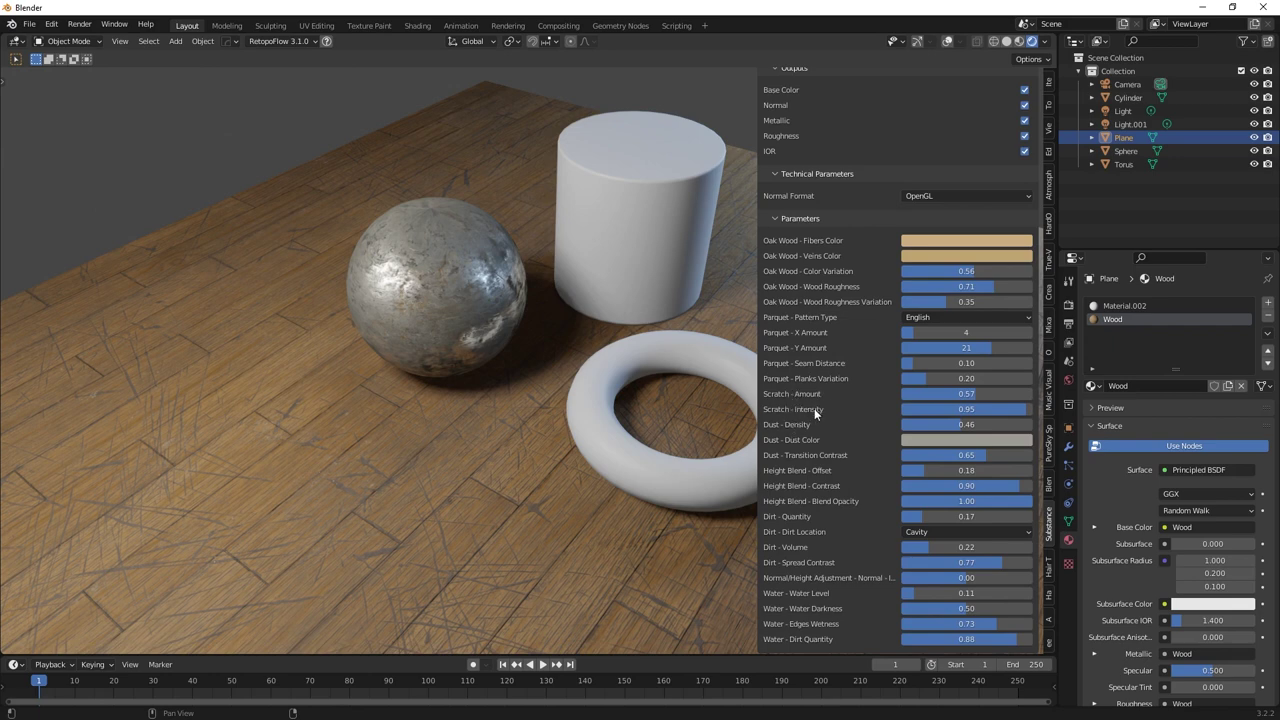
{"action": "left_click_drag", "start_coordinate": [1025, 409], "coordinate": [918, 397]}
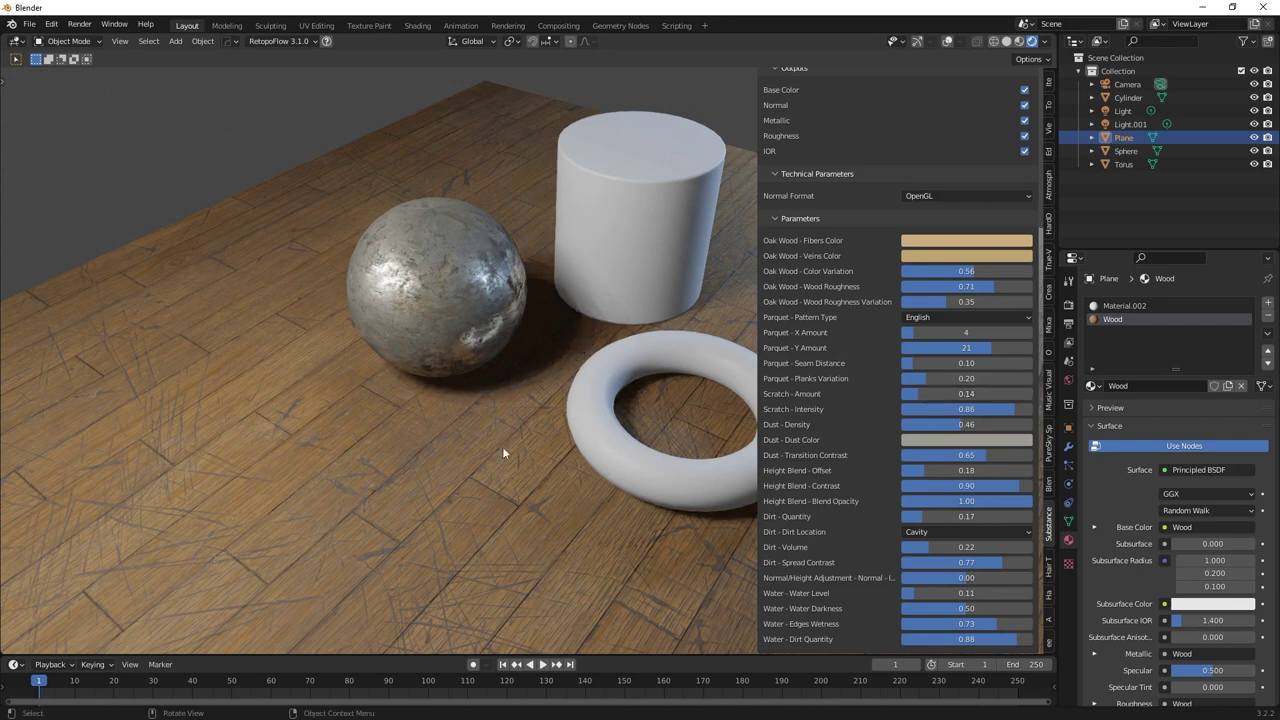
{"action": "middle_click_drag", "start_coordinate": [527, 458], "coordinate": [494, 437]}
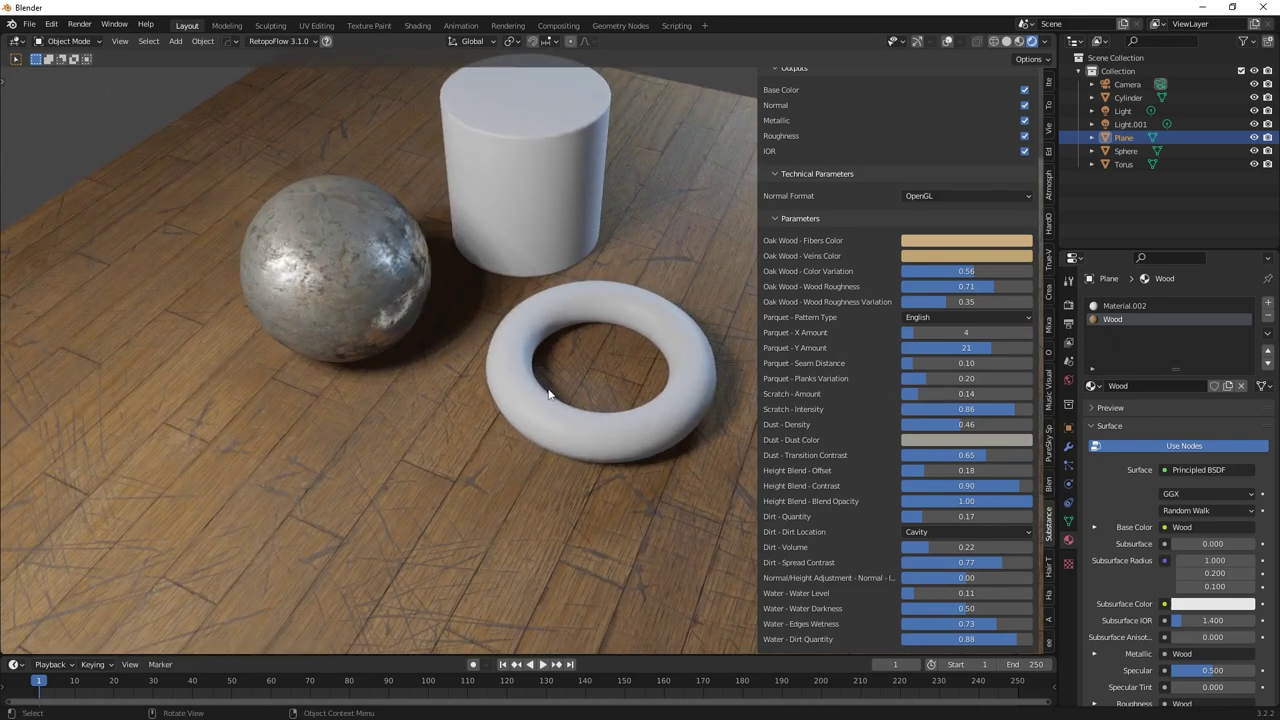
- Set the wooden floor's Parquet Pattern Type to Hungarian Point
{"action": "middle_click_drag", "start_coordinate": [556, 395], "coordinate": [412, 476]}
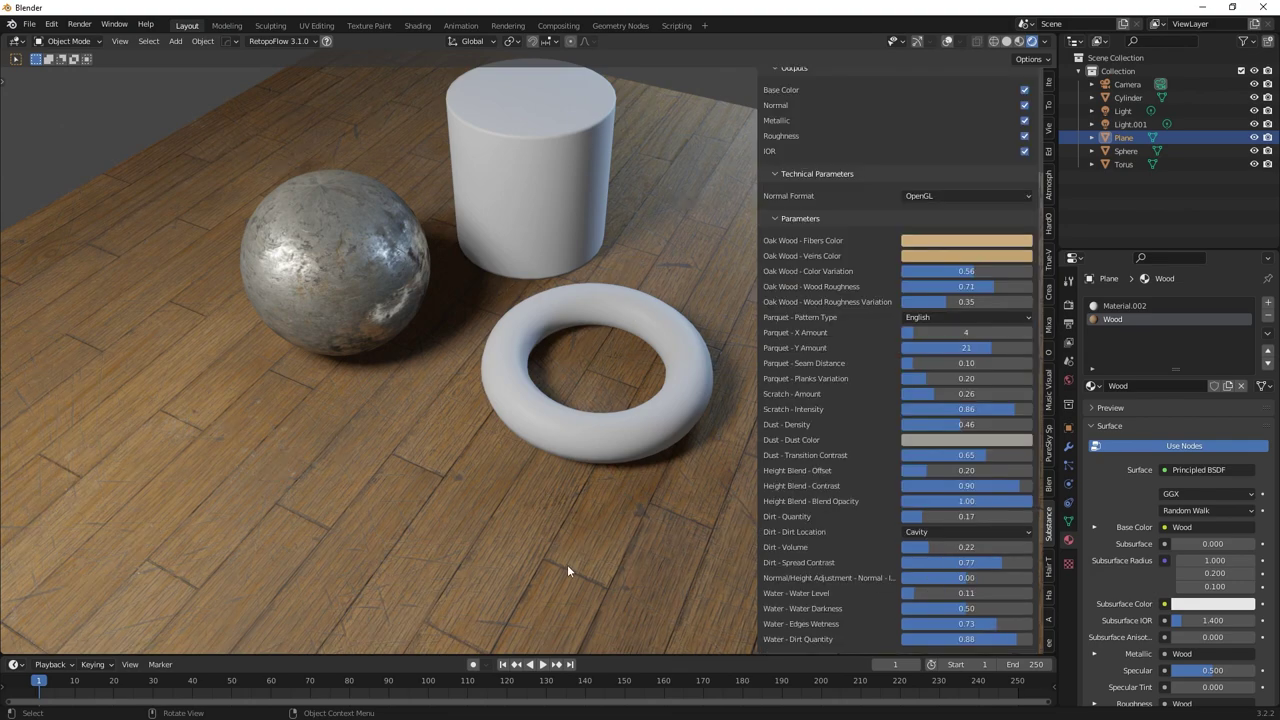
{"action": "middle_click_drag", "start_coordinate": [567, 564], "coordinate": [341, 338]}
{"action": "scroll", "coordinate": [431, 169], "scroll_direction": "down", "scroll_amount": 5}
{"action": "scroll", "coordinate": [423, 400], "scroll_direction": "down", "scroll_amount": 5}
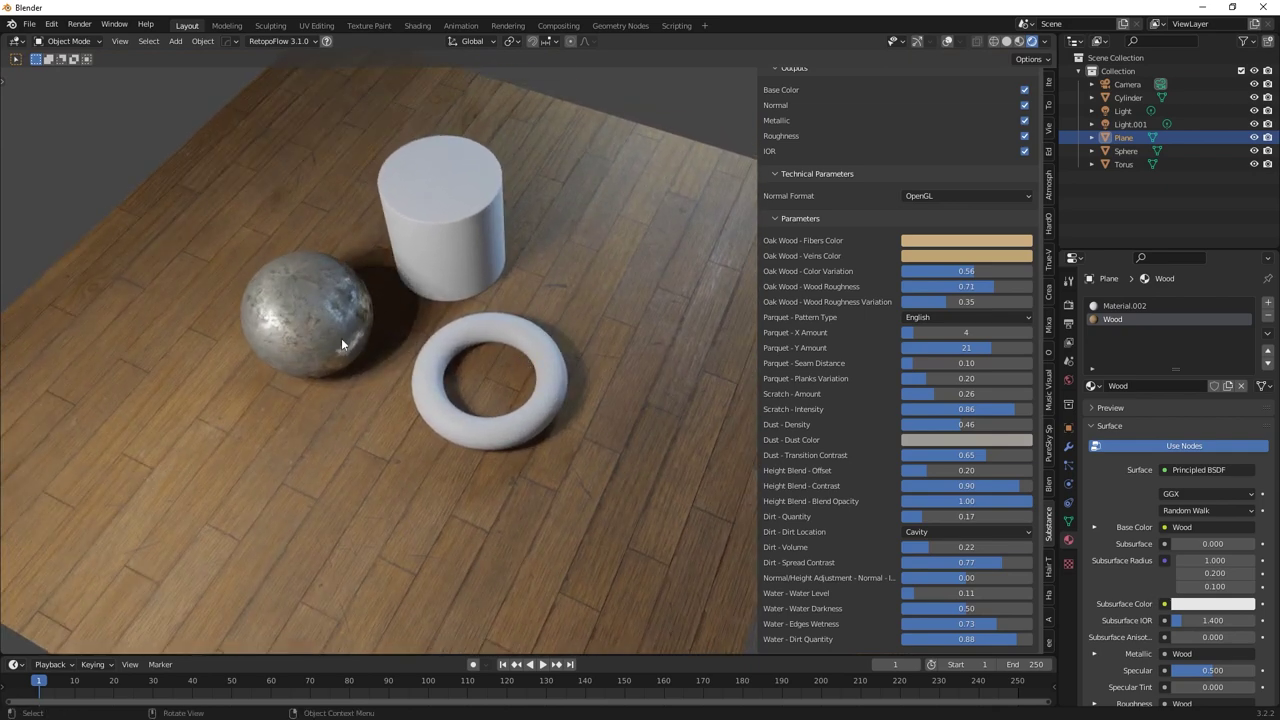
{"action": "scroll", "coordinate": [487, 296], "scroll_direction": "down", "scroll_amount": 5}
{"action": "middle_click_drag", "start_coordinate": [303, 399], "coordinate": [379, 272], "text": "ctrl"}
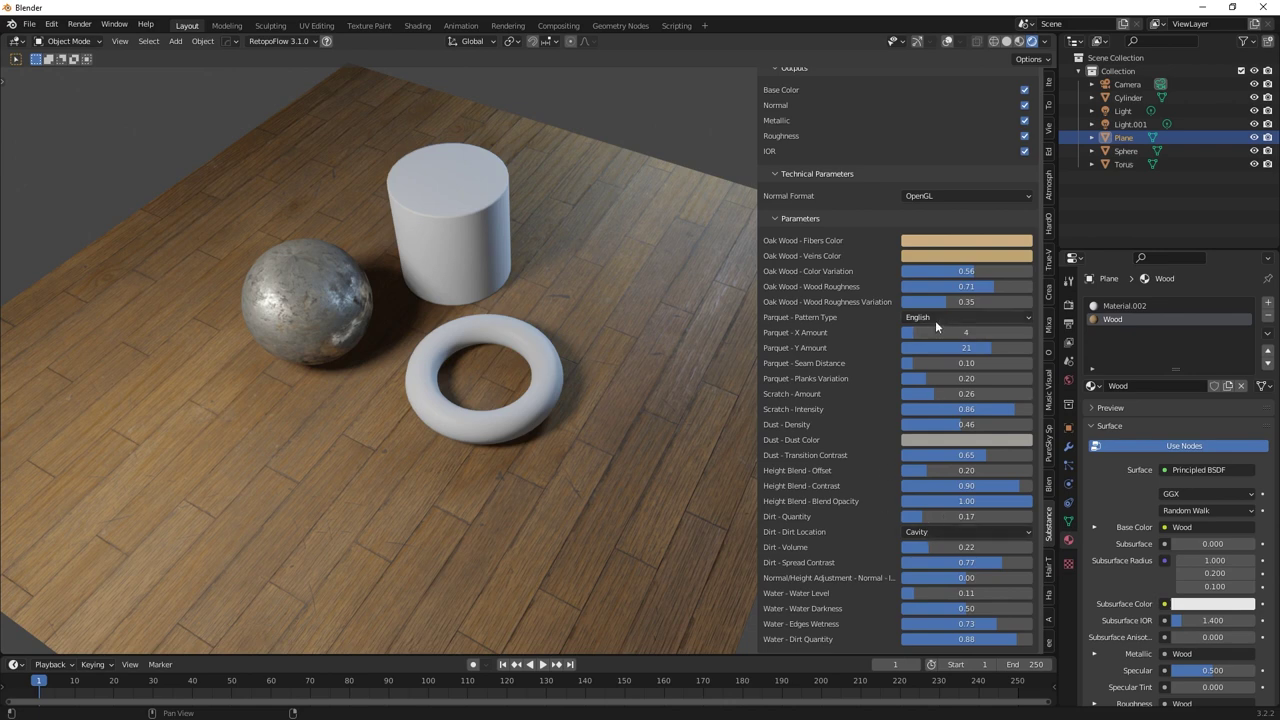
{"action": "left_click", "coordinate": [961, 317]}
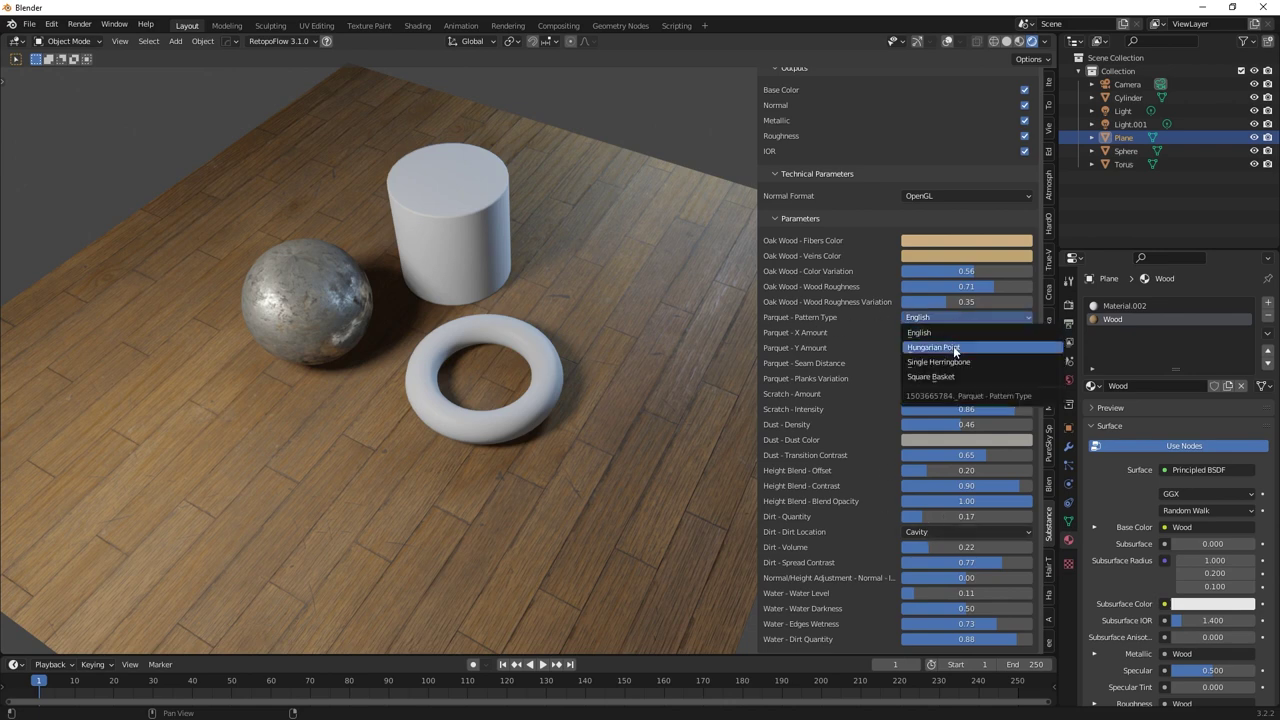
{"action": "left_click", "coordinate": [943, 348]}
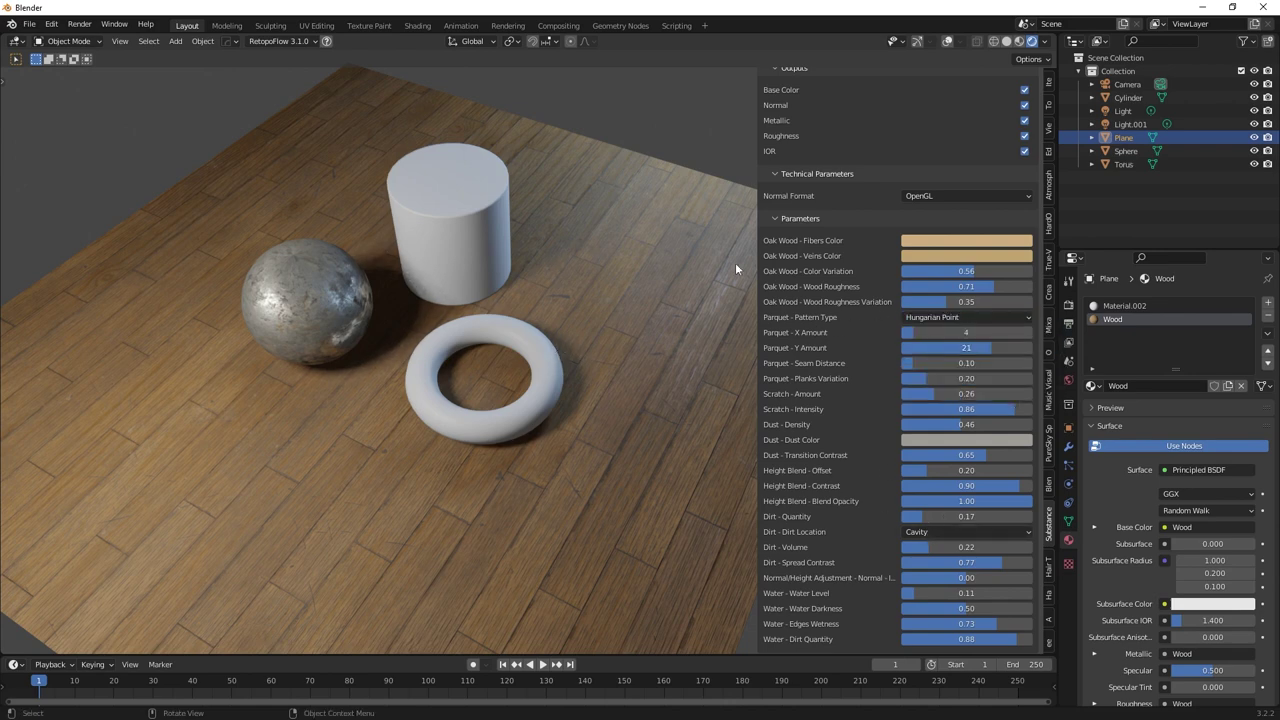
{"action": "scroll", "coordinate": [809, 345], "scroll_direction": "up", "scroll_amount": 6}
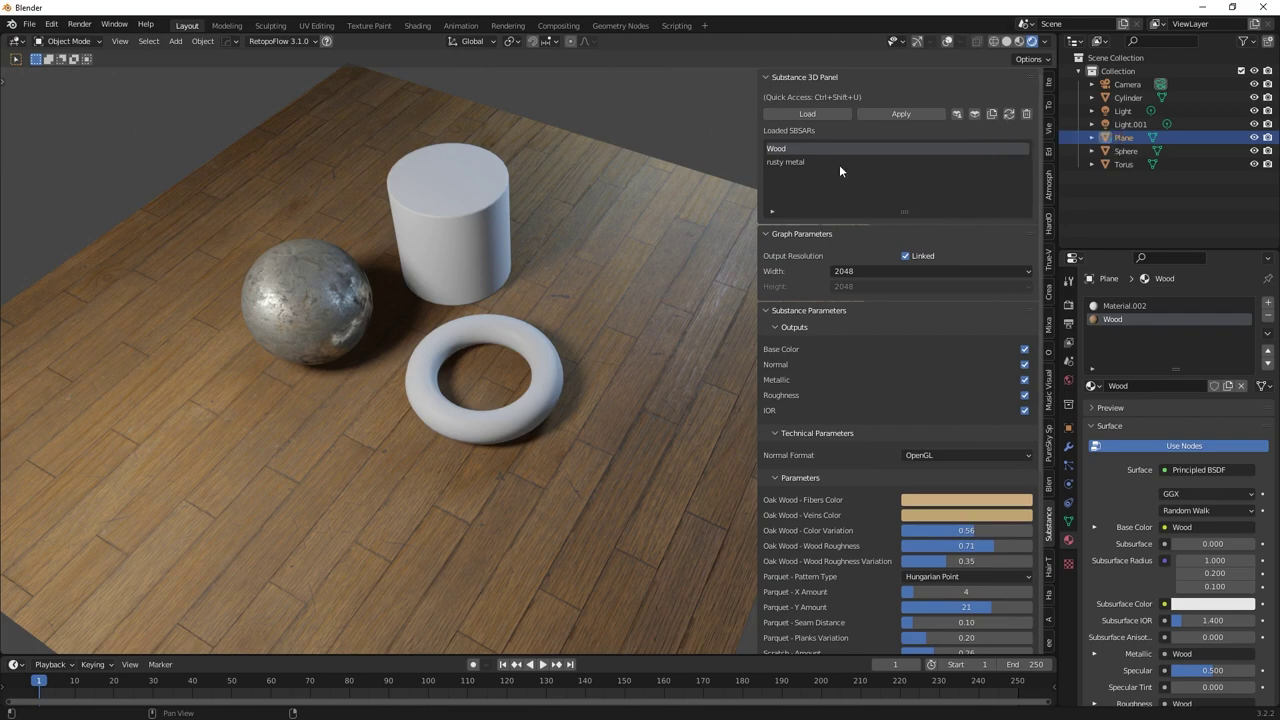
{"action": "left_click", "coordinate": [470, 340]}
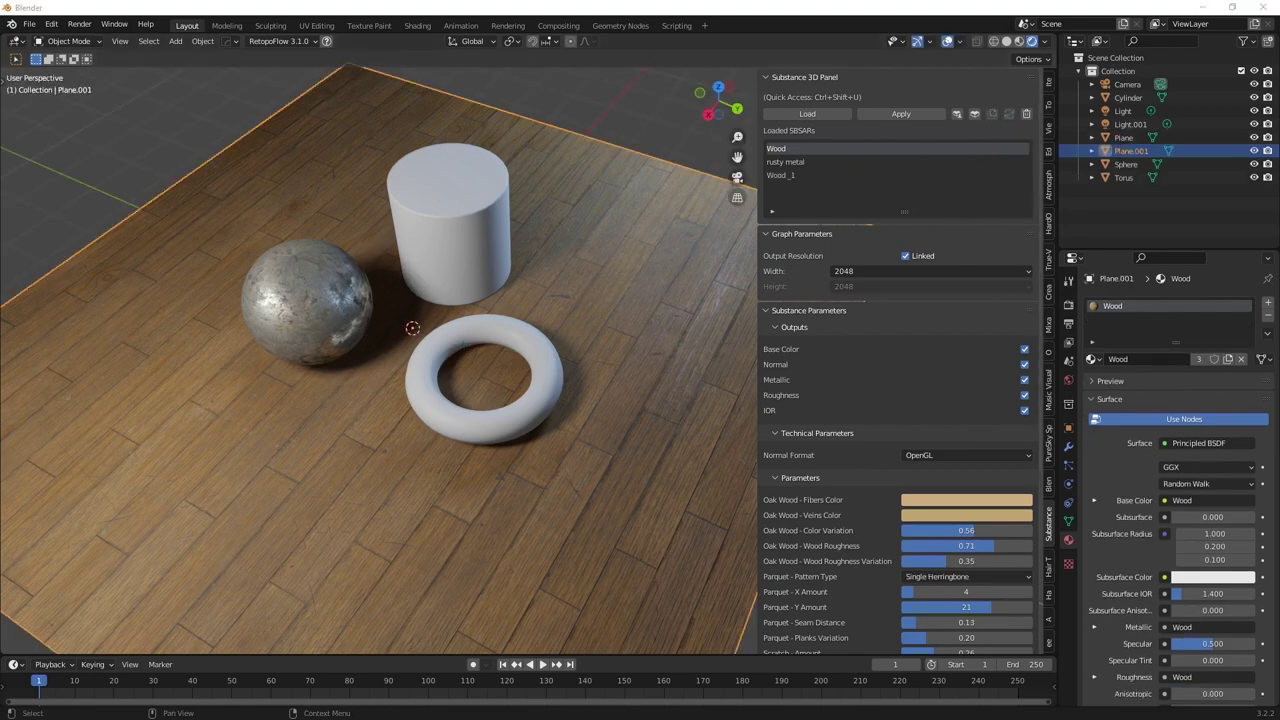